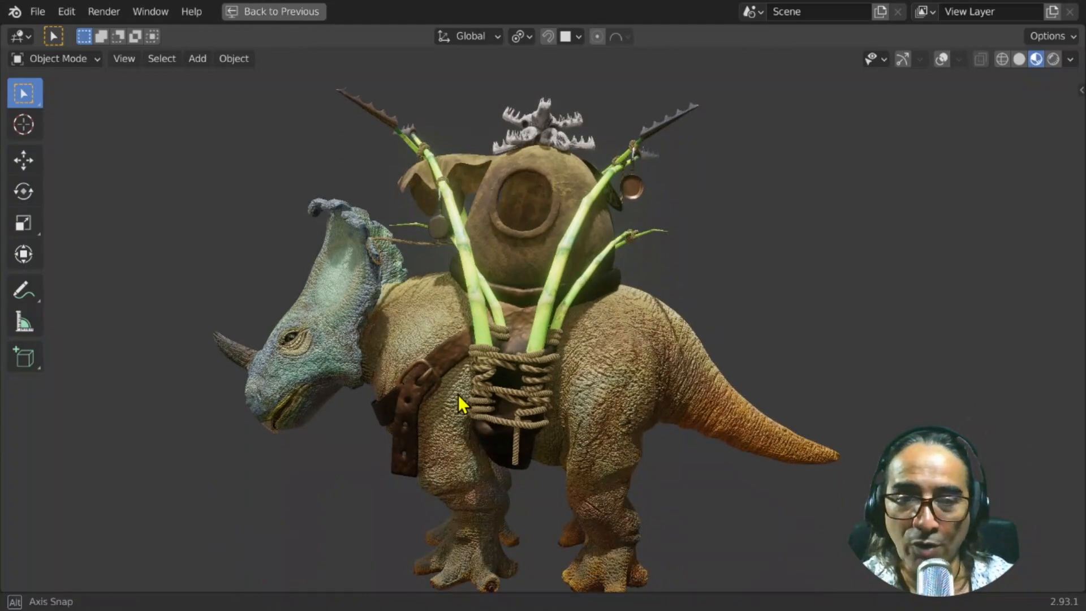
Examine the skin detail on the finished dinosaur's head, around the eye, mouth and frill
scroll(600, 346, up, 7)
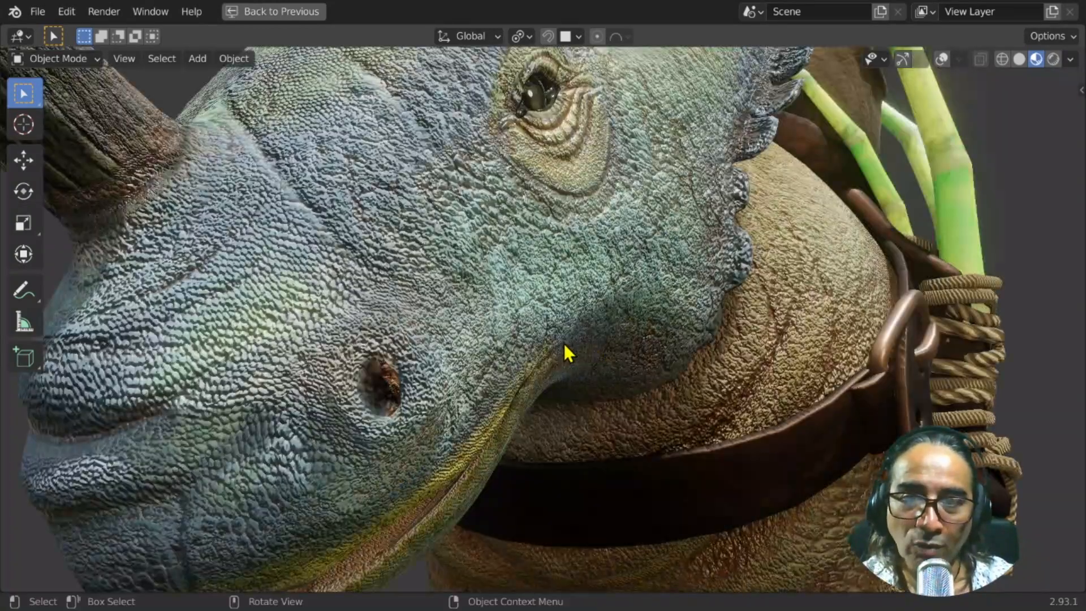
middle_drag(565, 344, 610, 323)
scroll(614, 331, up, 3)
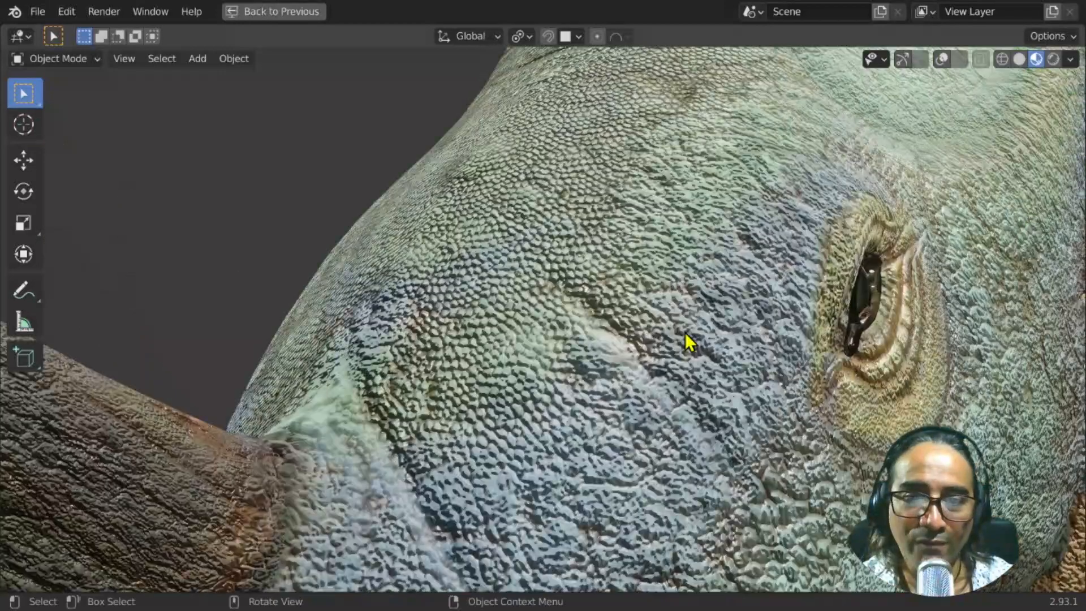
scroll(667, 346, up, 3)
middle_drag(660, 346, 633, 347)
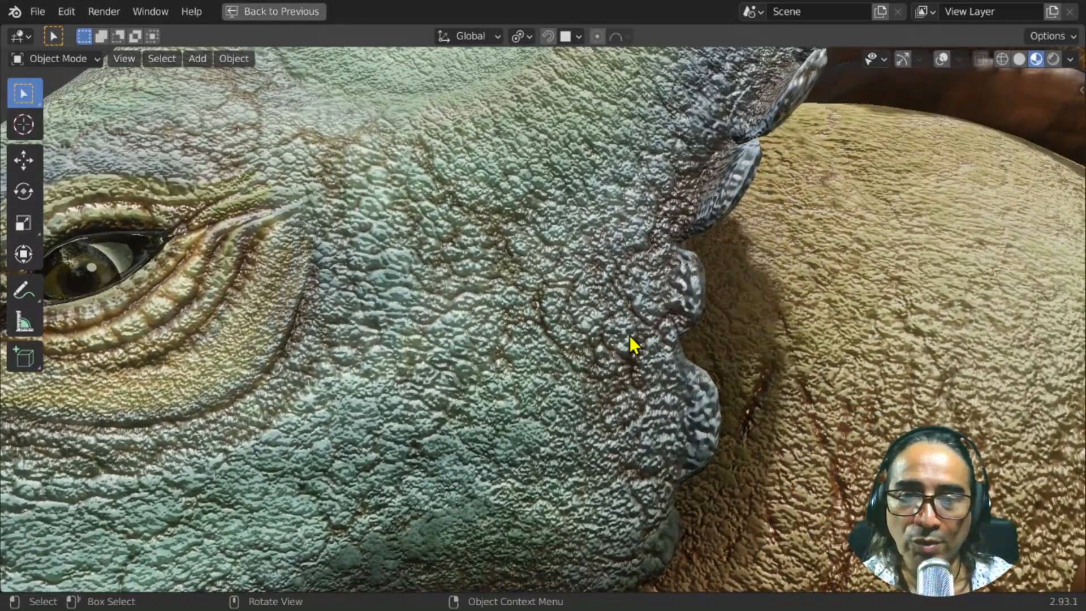
scroll(746, 337, down, 5)
middle_drag(746, 337, 715, 330)
key(Home)
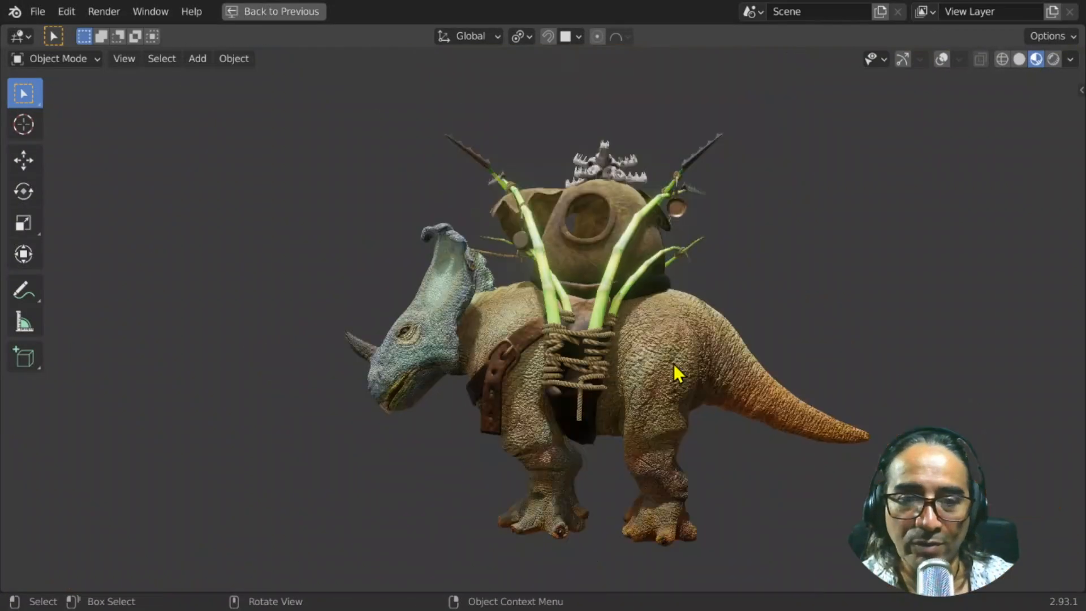
Inspect the cluster of toothed skulls on top of the dinosaur's cabin up close
middle_drag(674, 364, 677, 390)
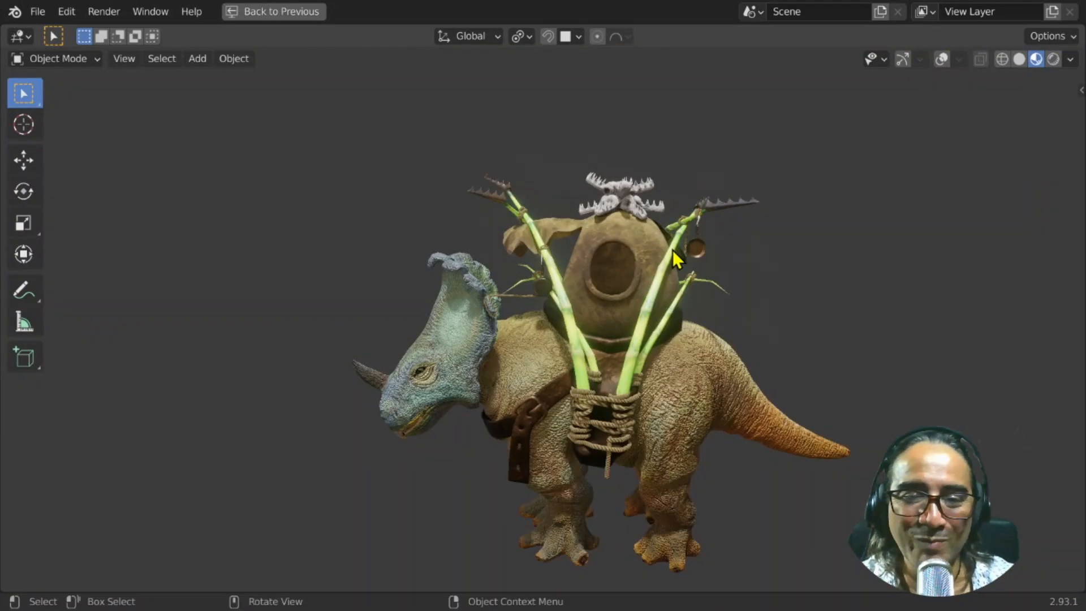
scroll(670, 247, up, 8)
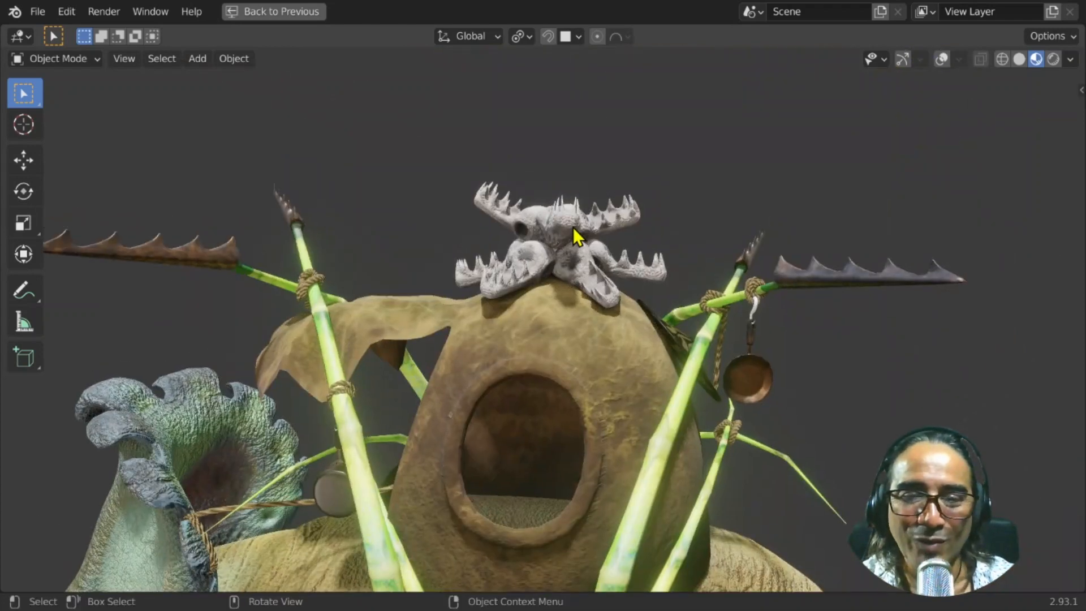
scroll(548, 227, up, 3)
middle_drag(548, 227, 633, 213)
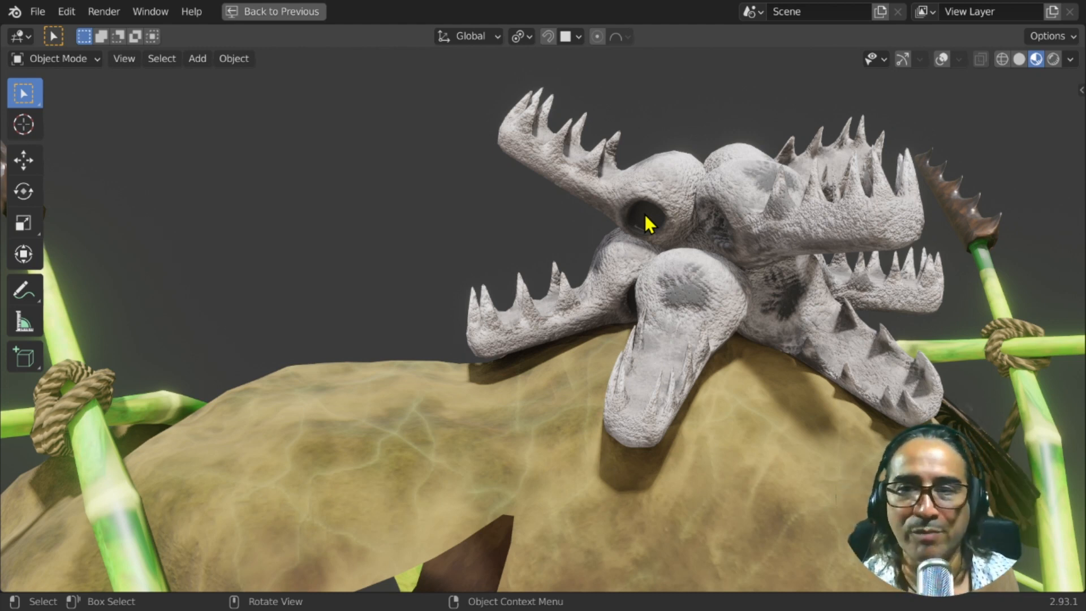
Open the recent file Basemesh-sinoceratops-II-9.blend.blend
click(36, 11)
mouse_move(95, 70)
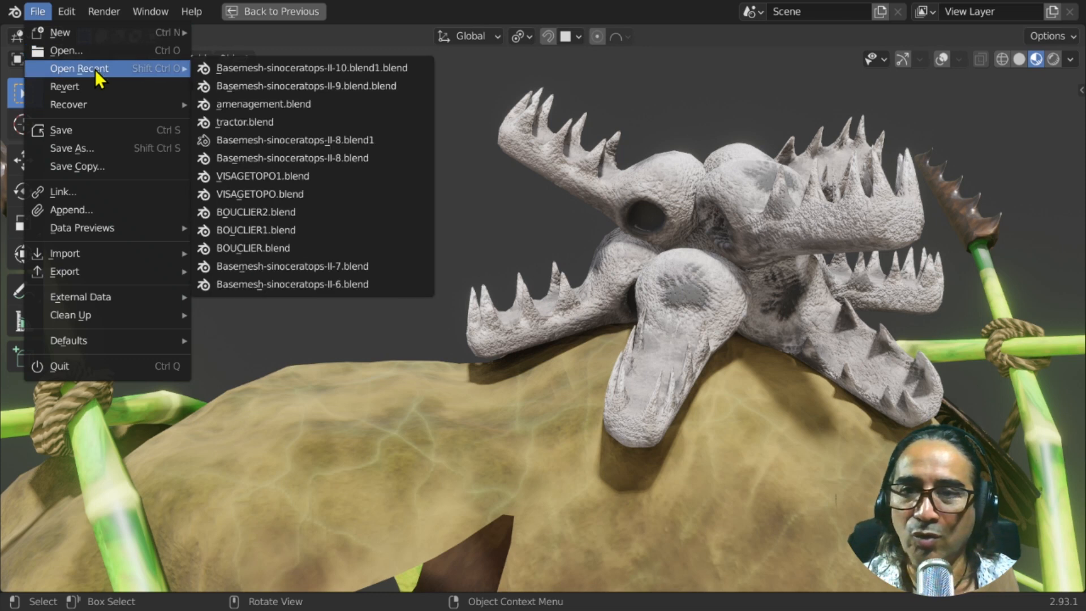
click(350, 87)
click(589, 336)
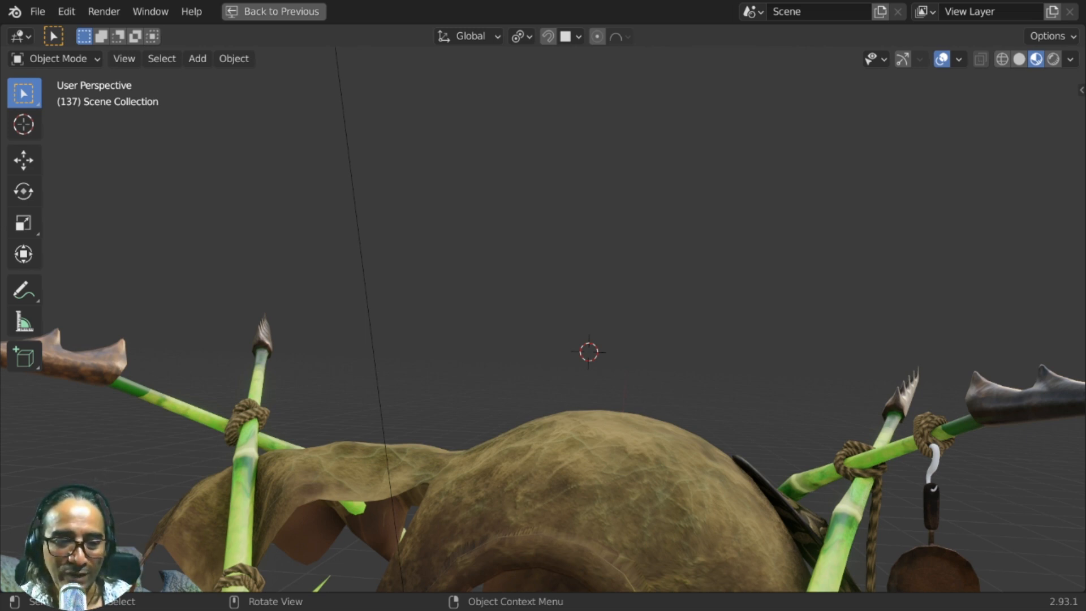
Examine the cabin, its bamboo poles and the bare cabin top from several angles, including front and side views
scroll(310, 434, down, 3)
middle_drag(340, 471, 488, 277)
scroll(484, 265, down, 2)
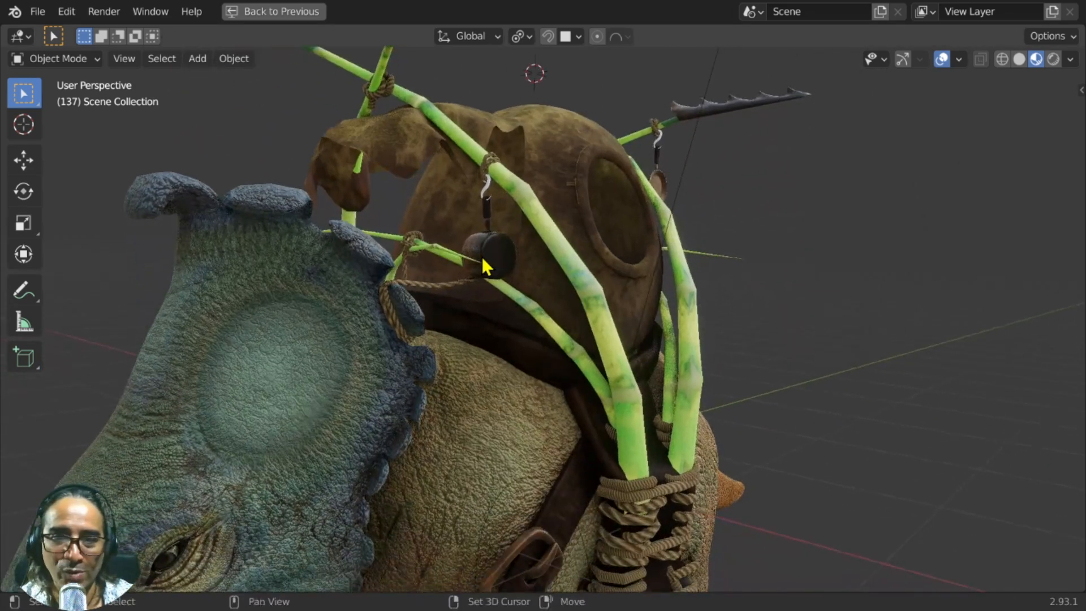
middle_drag(594, 425, 571, 417)
scroll(552, 261, up, 4)
middle_drag(553, 262, 680, 266)
scroll(679, 263, down, 3)
middle_drag(427, 328, 528, 443)
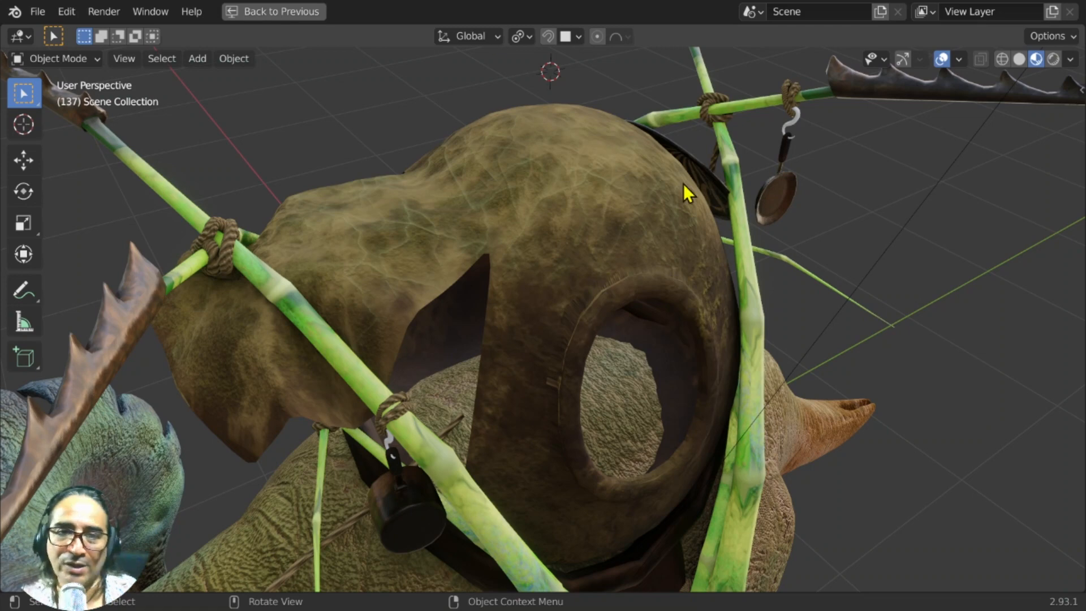
scroll(684, 185, down, 3)
key(KP_1)
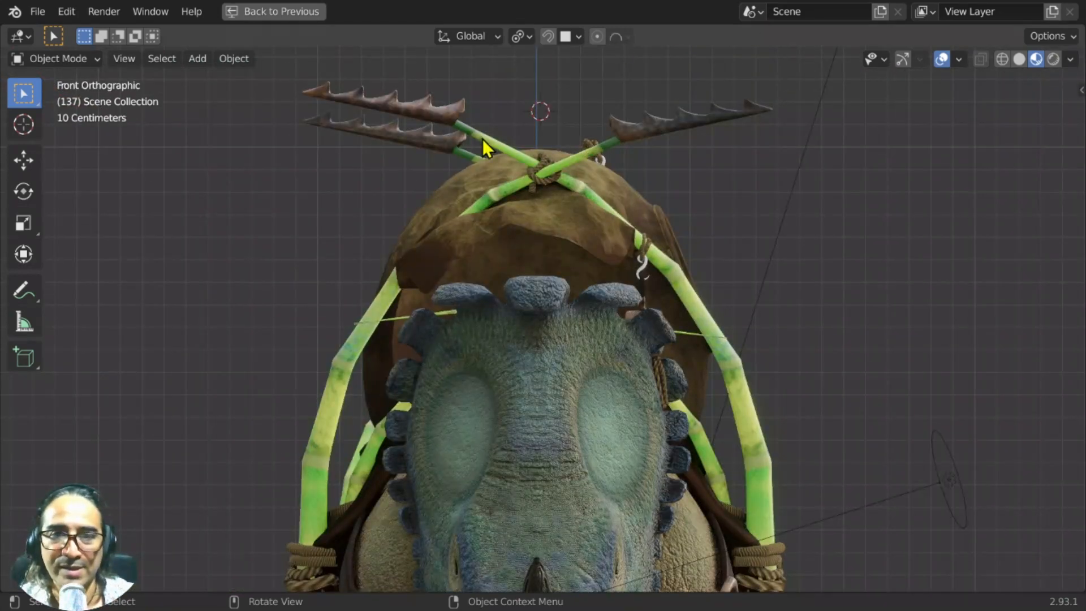
key(KP_3)
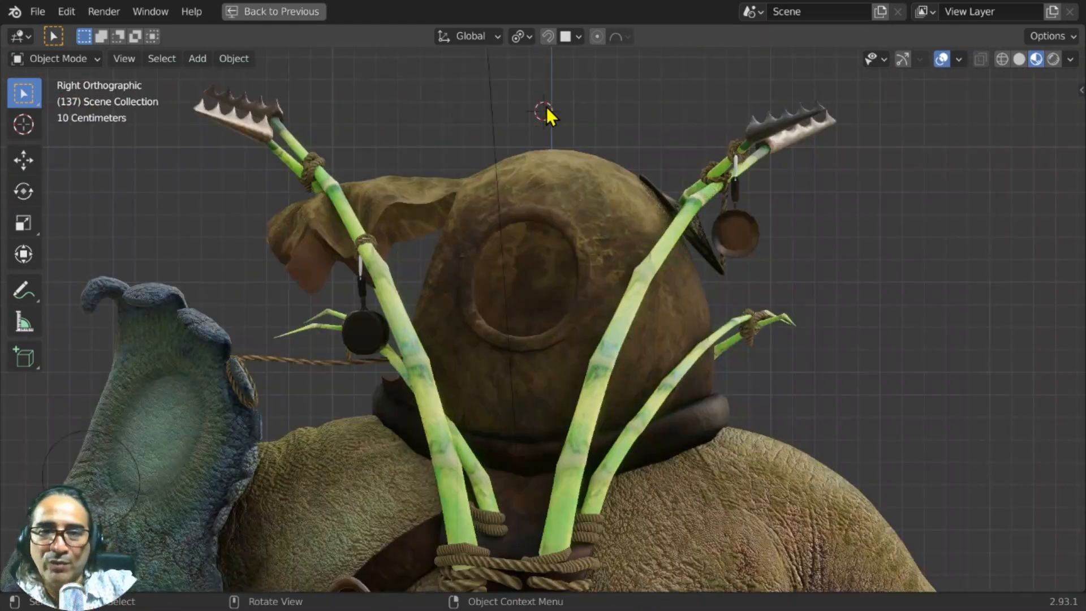
Look through the scene's collections in the 3D view's sidebar to locate the Gabarit collection
key(n)
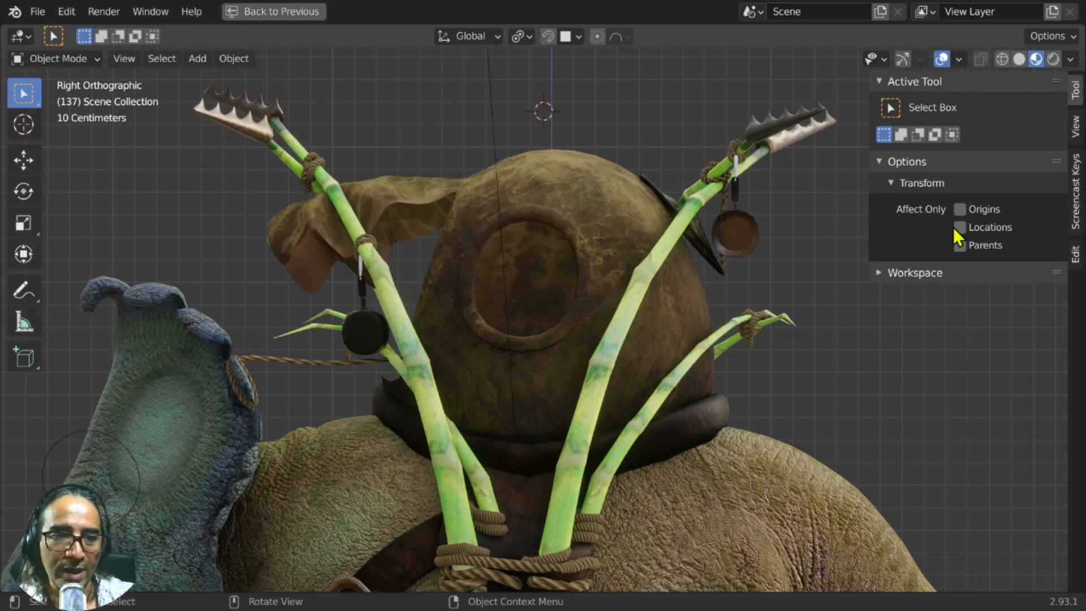
click(1075, 127)
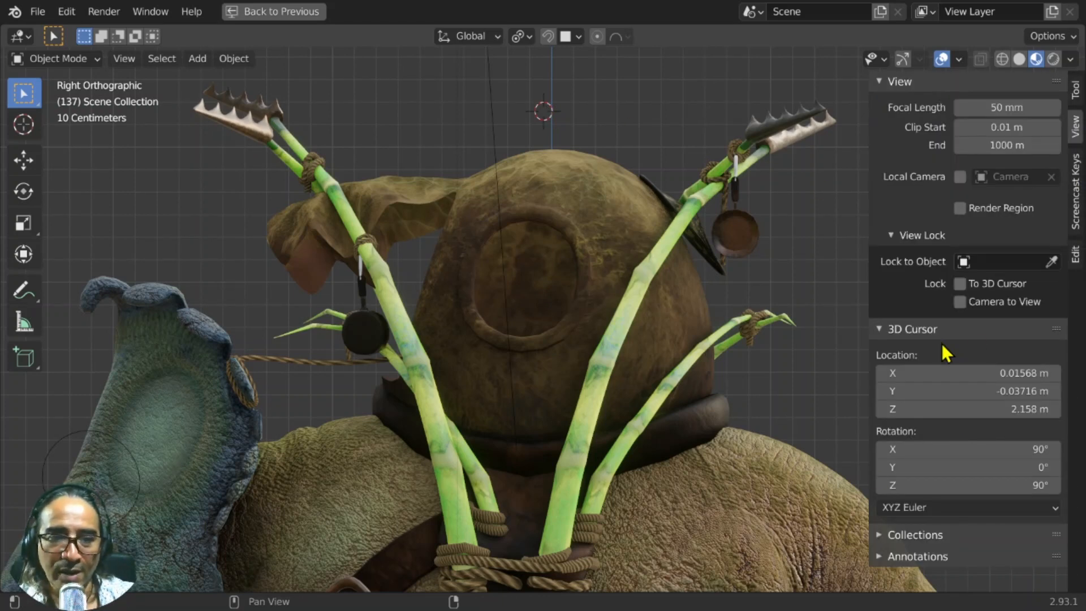
click(949, 534)
scroll(950, 452, down, 3)
scroll(948, 439, down, 2)
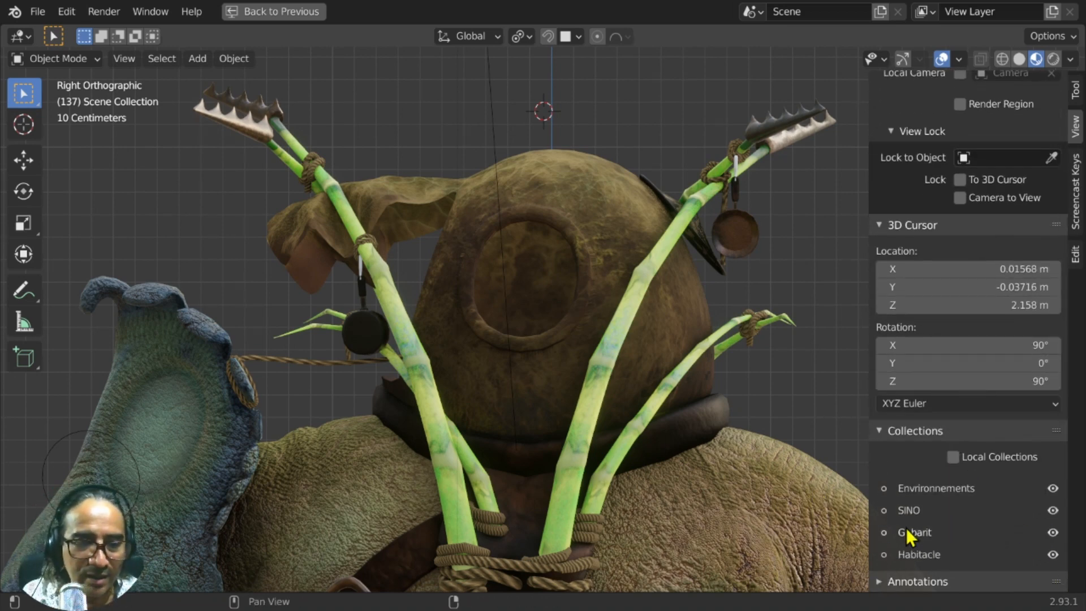
scroll(562, 381, down, 5)
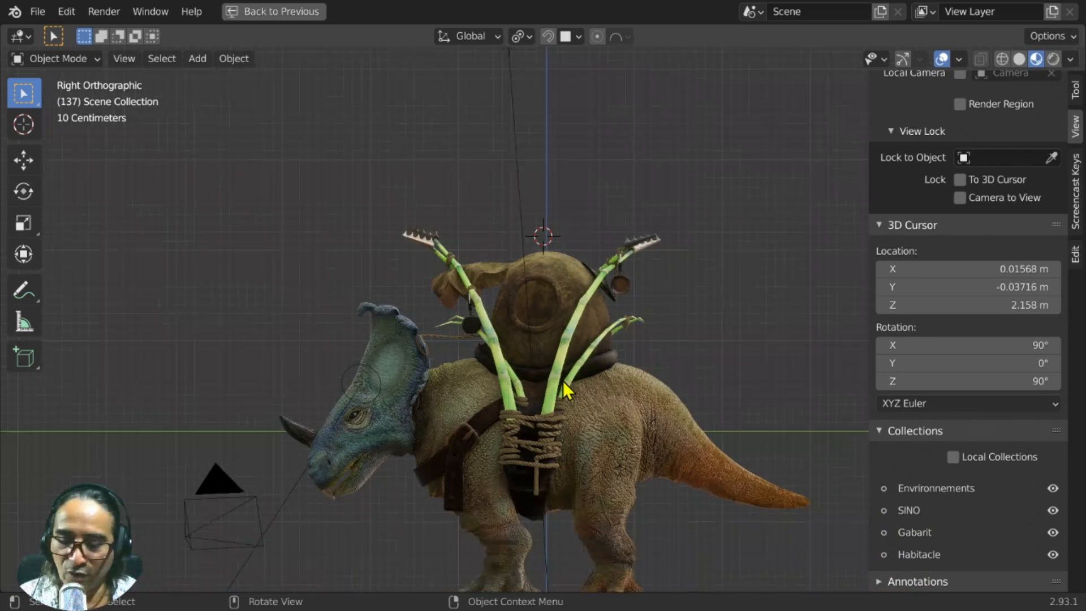
key(ctrl+space)
scroll(514, 331, down, 2)
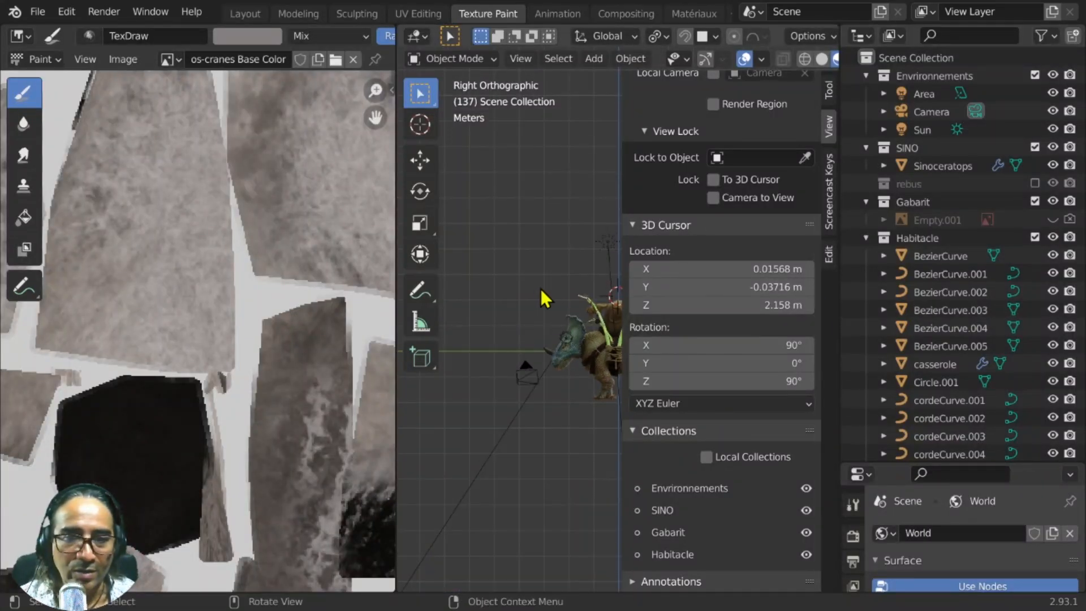
key(ctrl+space)
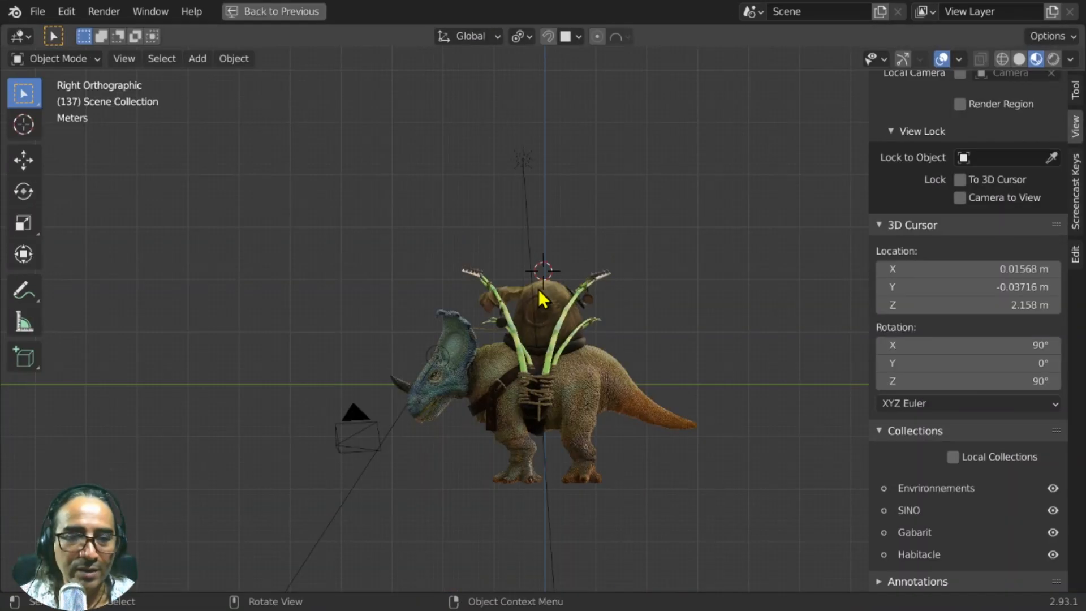
In the Layout workspace, enlarge the Outliner and unhide the Empty.001 reference image in the Gabarit collection
click(263, 14)
click(244, 19)
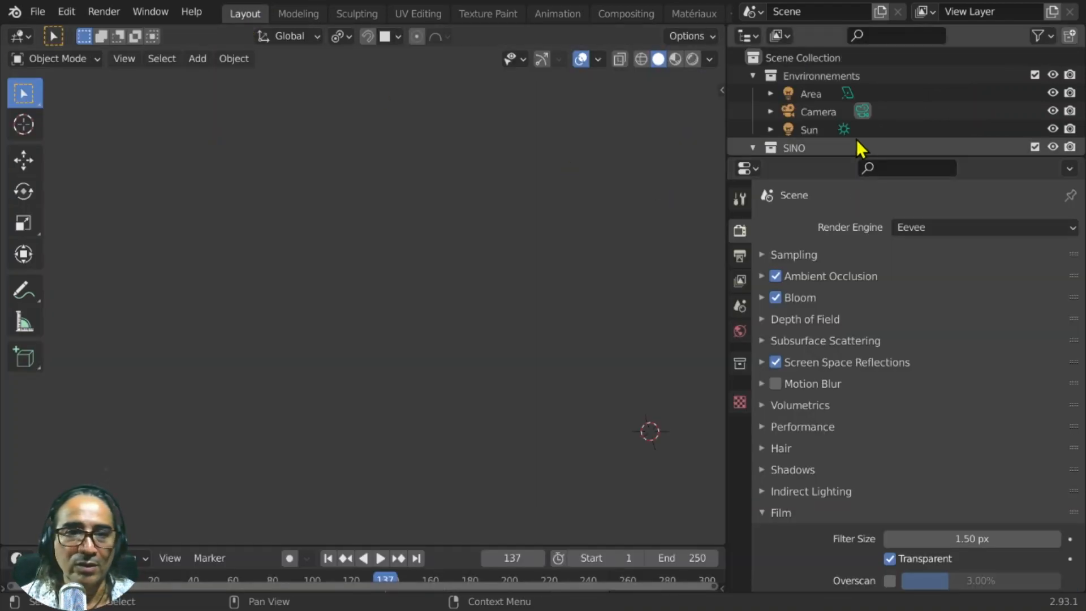
drag(848, 157, 845, 452)
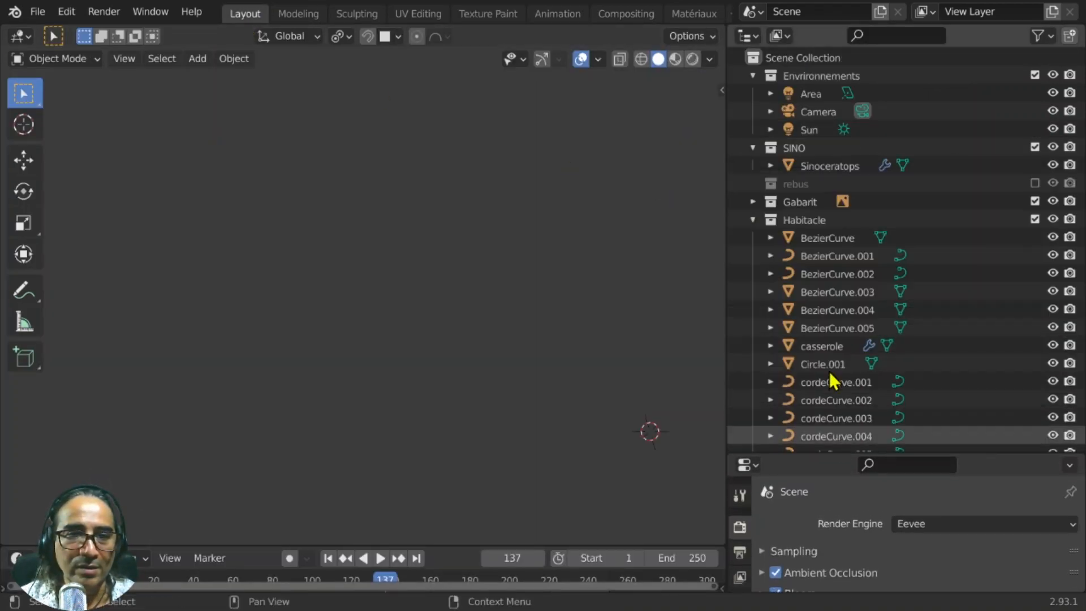
click(753, 202)
click(1052, 220)
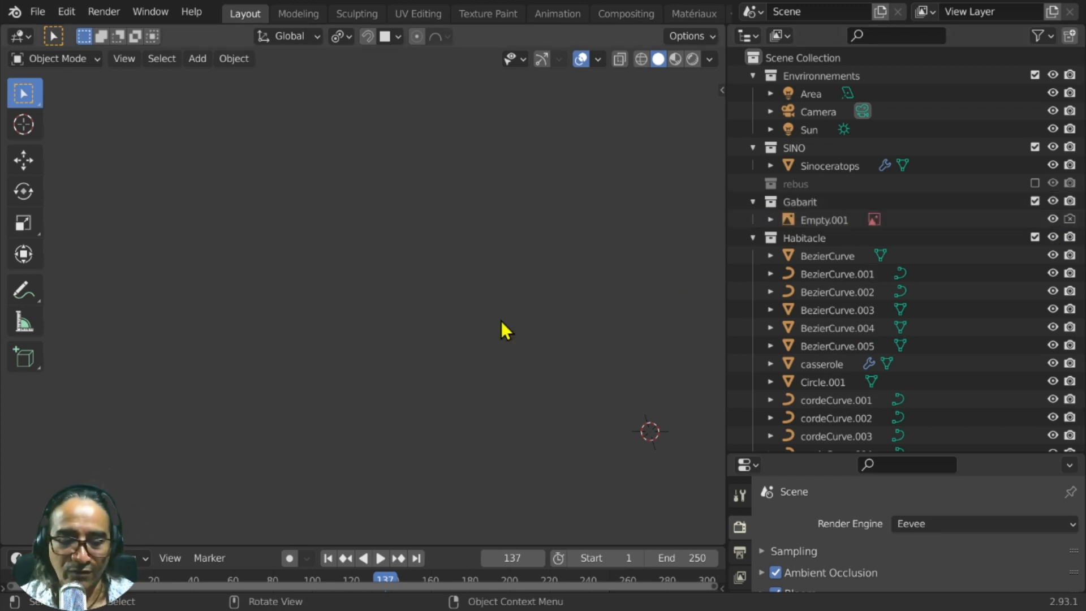
Examine the skulls drawn on top of the cabin in the reference image from the right orthographic view
key(KP_1)
click(580, 59)
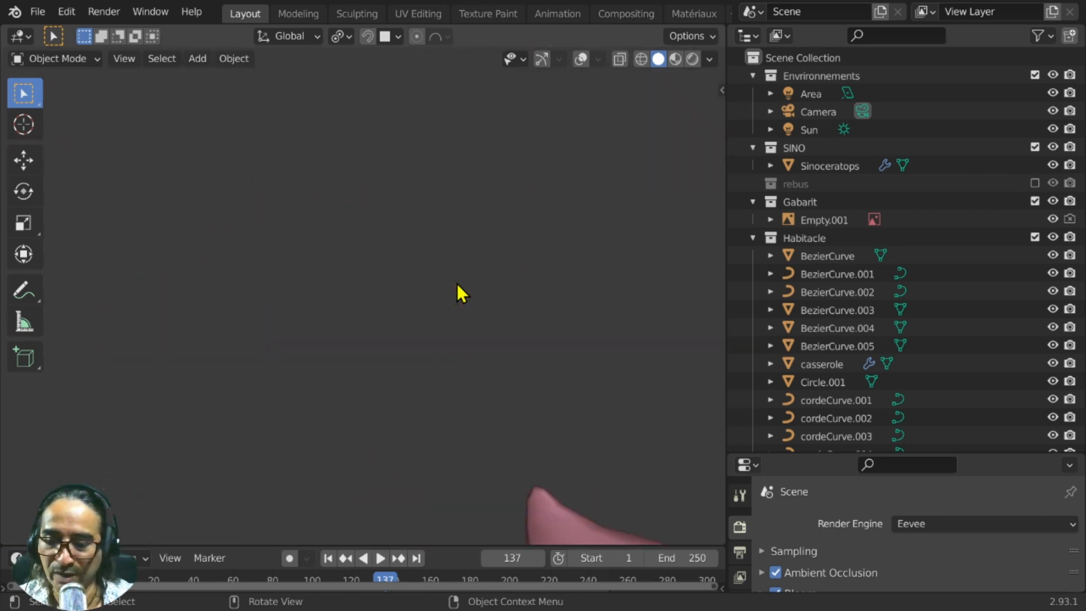
scroll(457, 284, down, 6)
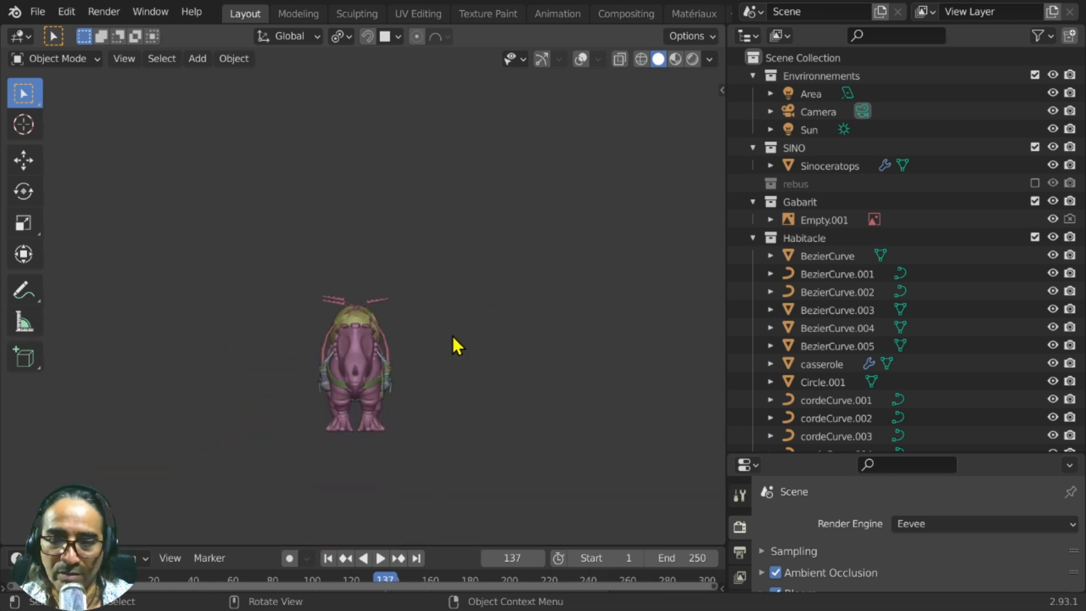
click(582, 59)
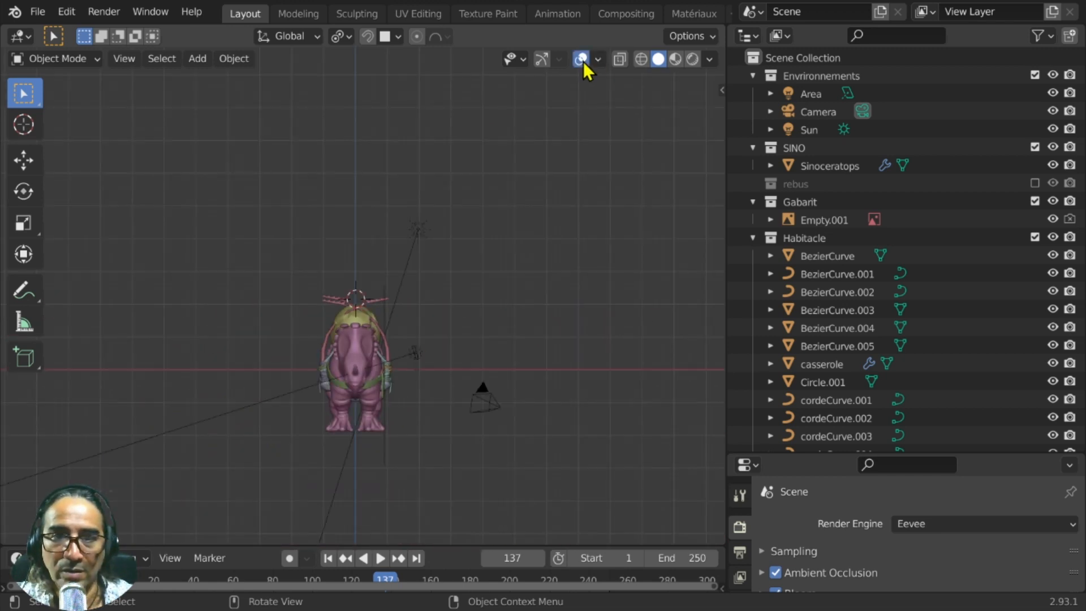
key(KP_3)
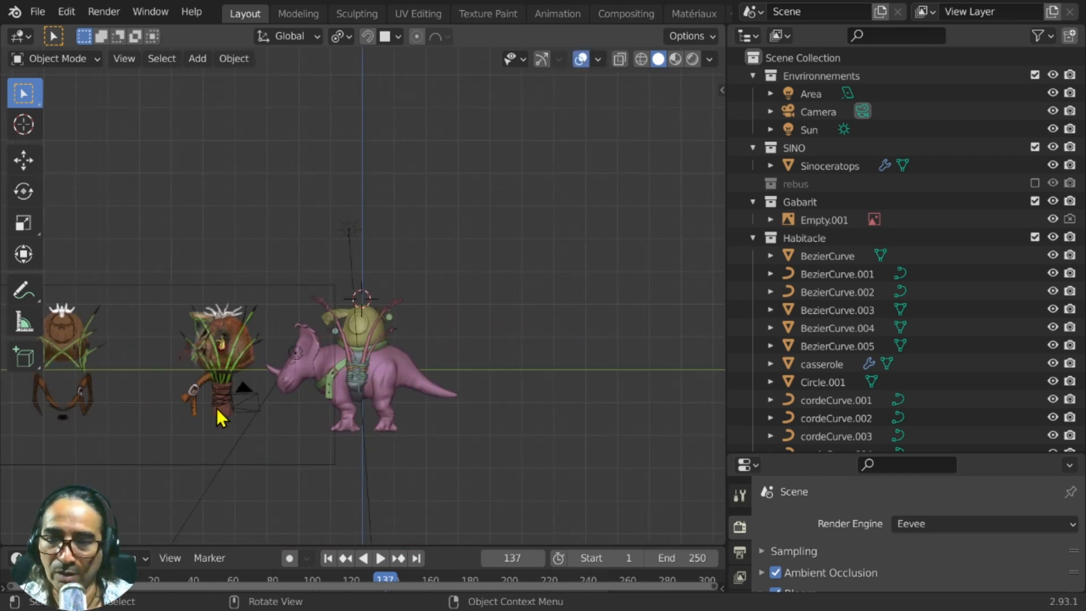
scroll(219, 417, up, 4)
shift+middle_drag(185, 433, 362, 345)
scroll(616, 395, up, 5)
scroll(395, 235, up, 4)
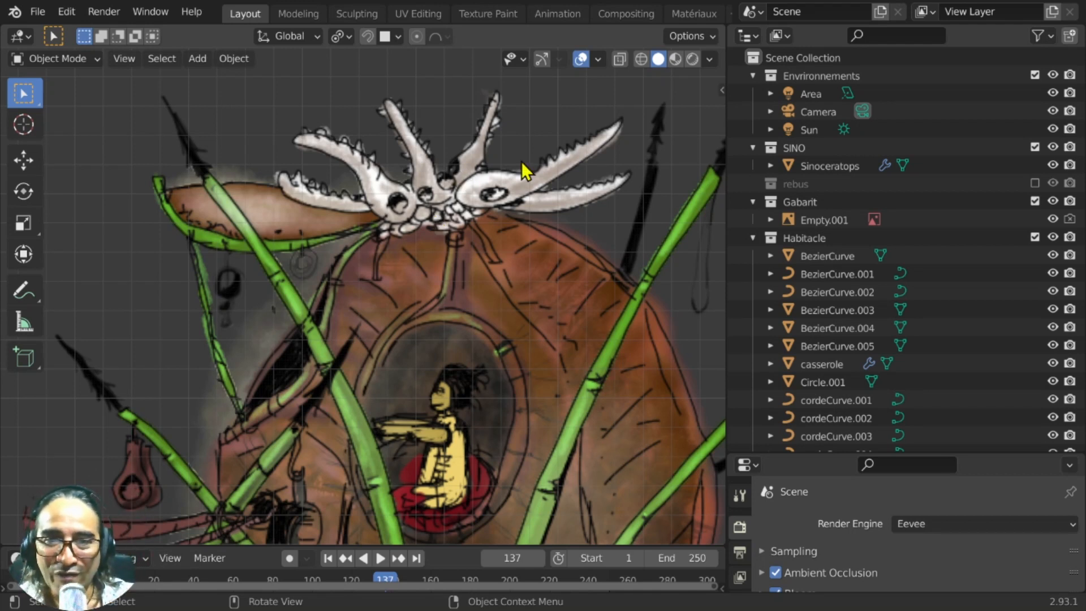
scroll(491, 178, down, 5)
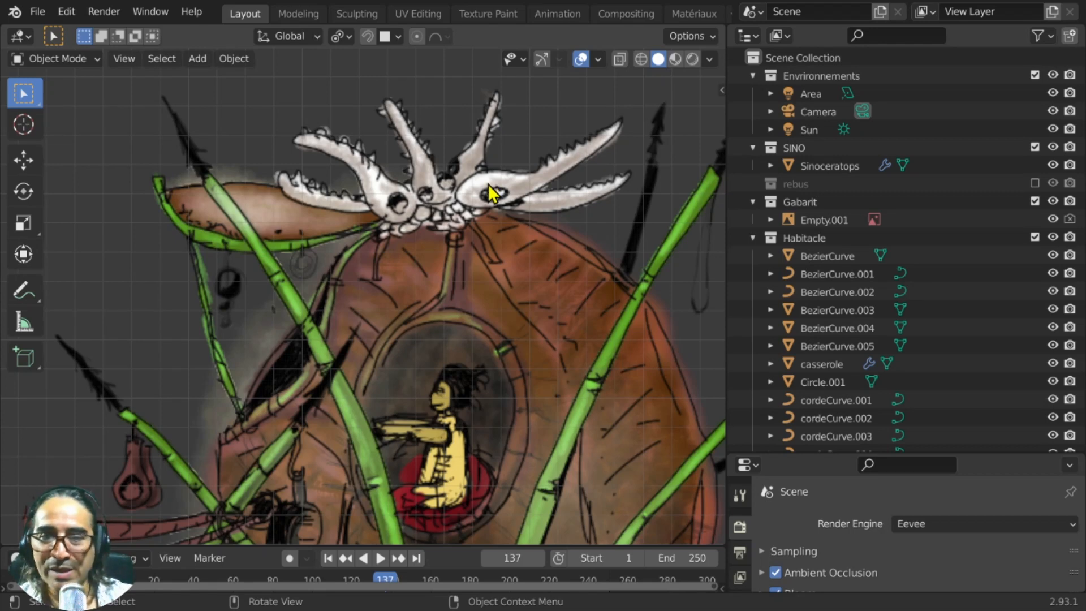
Add a cube mesh at the 3D cursor above the dinosaur's cabin
shift+middle_drag(506, 239, 308, 362)
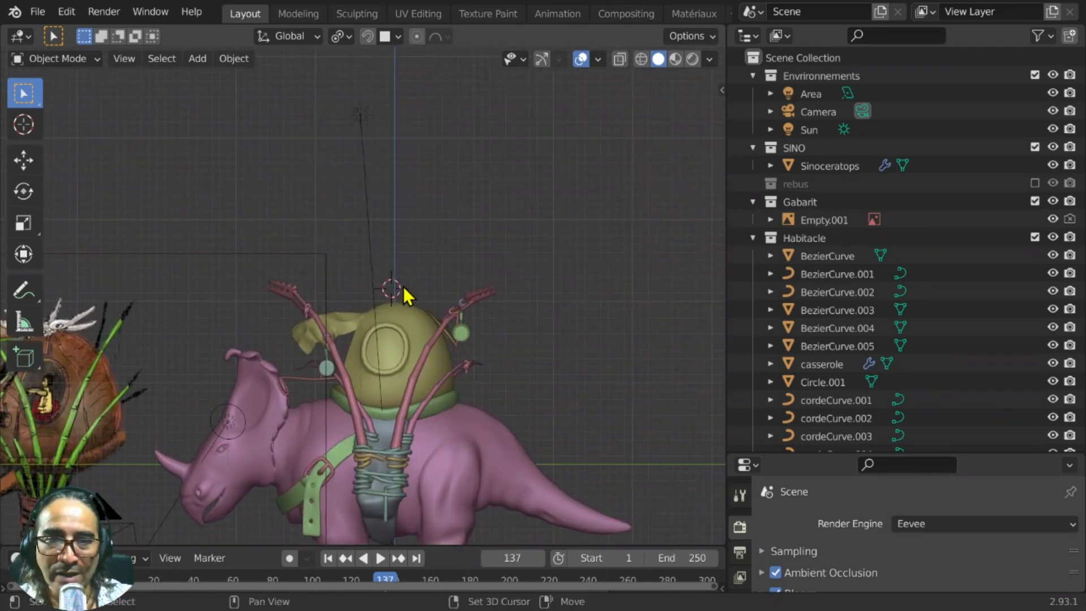
key(shift+a)
mouse_move(499, 181)
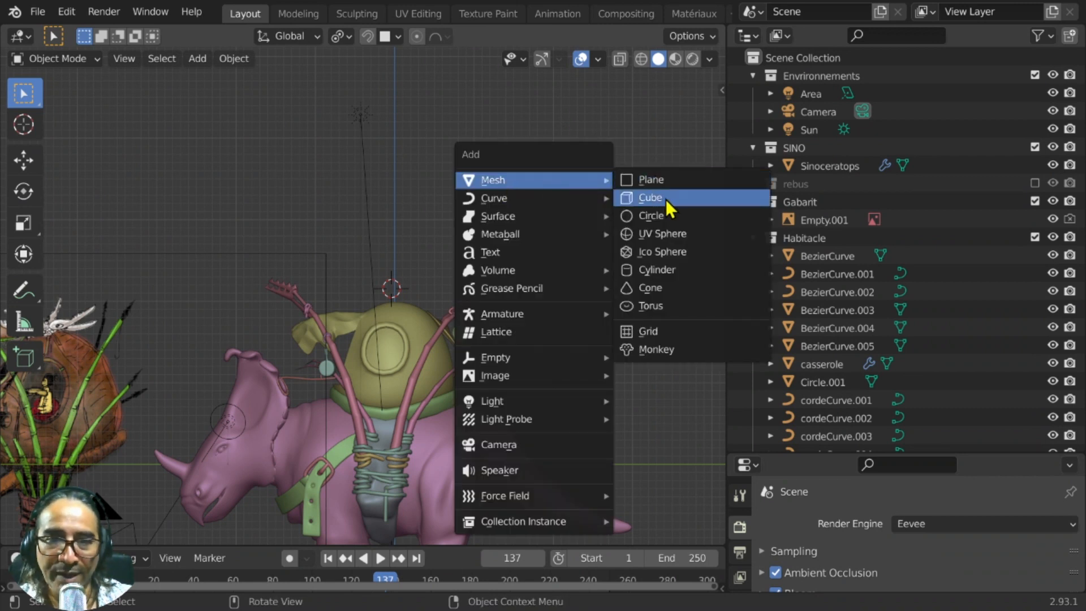
click(650, 198)
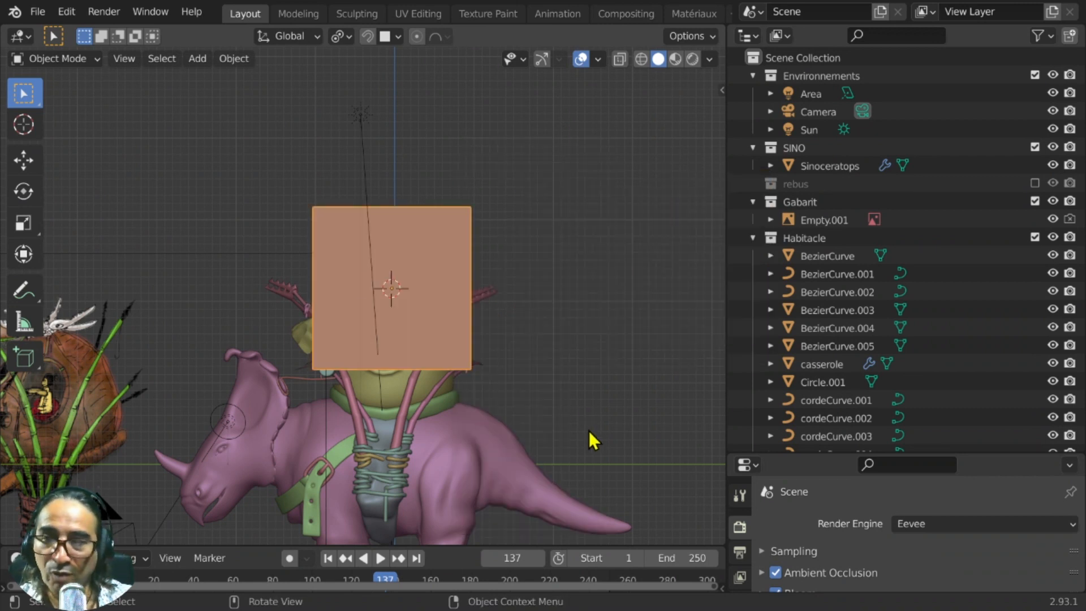
Scale the cube's geometry down in Edit Mode to a small block just above the cabin, and return to Object Mode
click(71, 59)
click(83, 104)
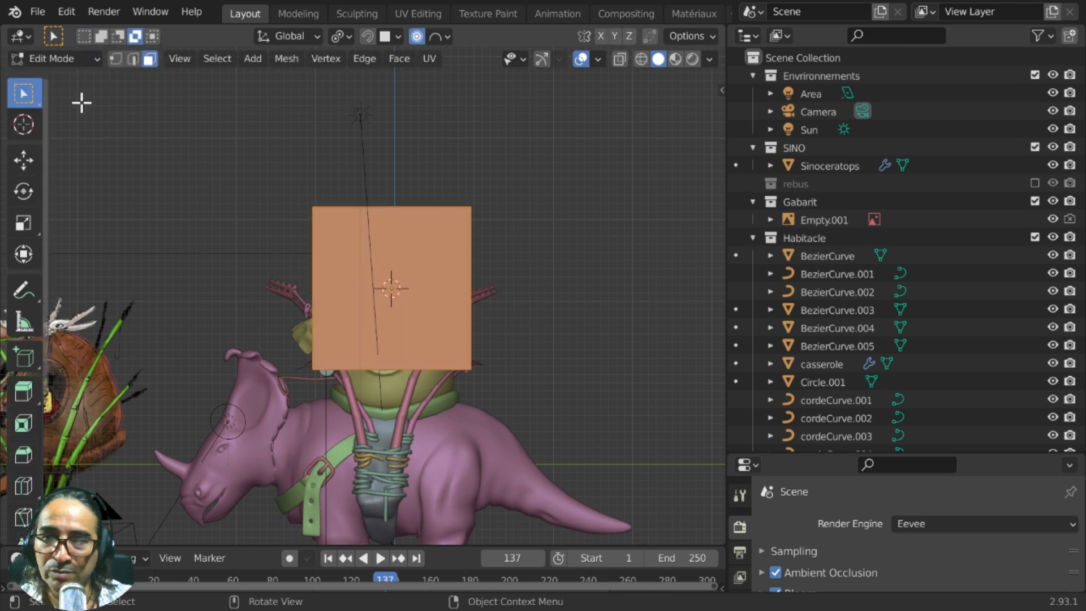
key(s)
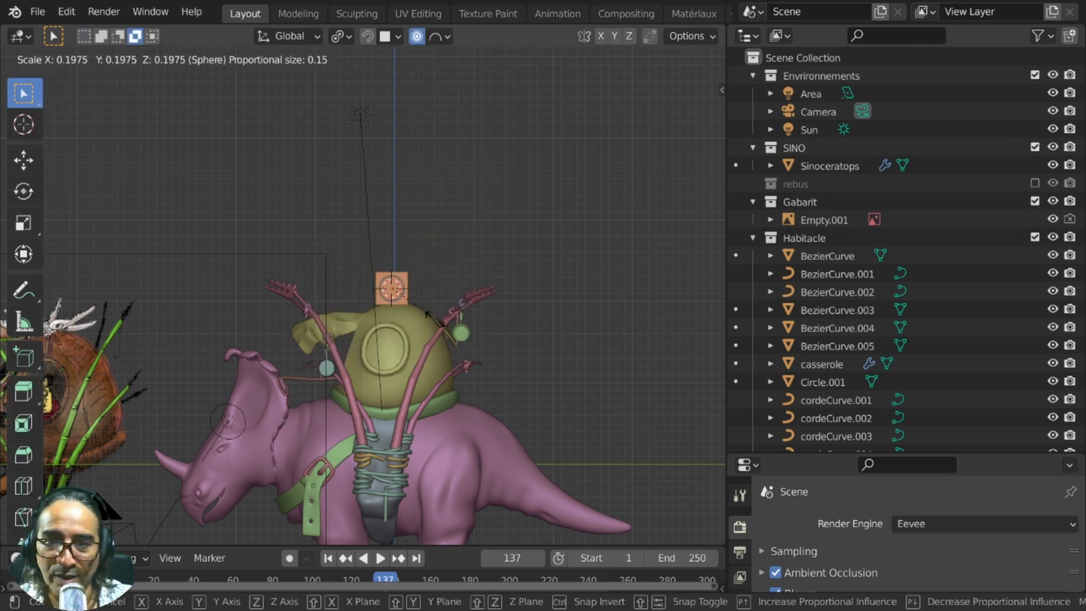
click(360, 310)
key(s)
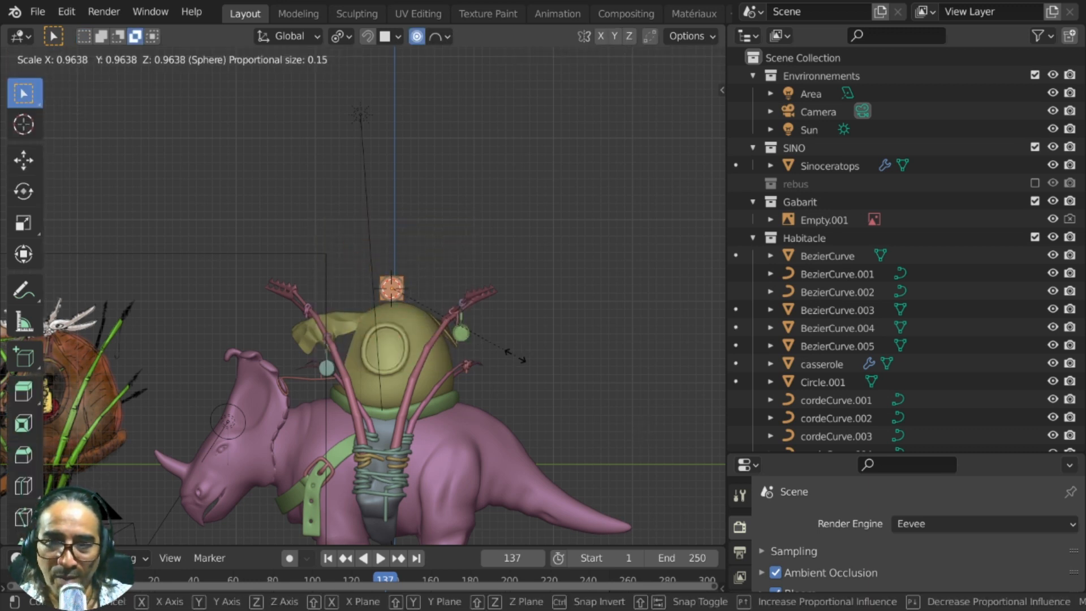
key(g)
key(Escape)
key(Tab)
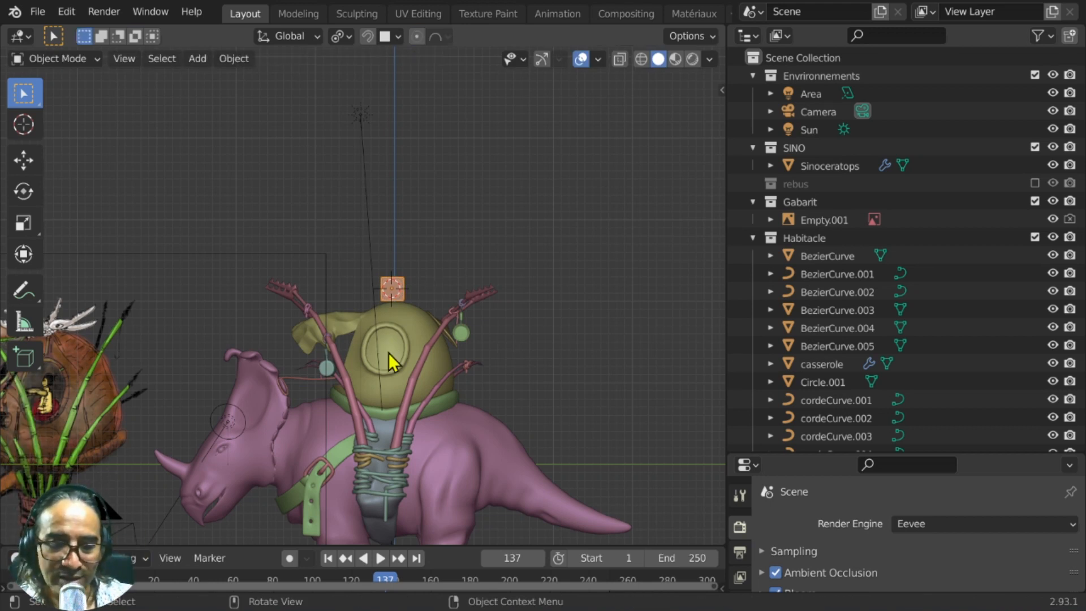
Isolate the small cube in local view and show it from the right orthographic view
key(KP_Divide)
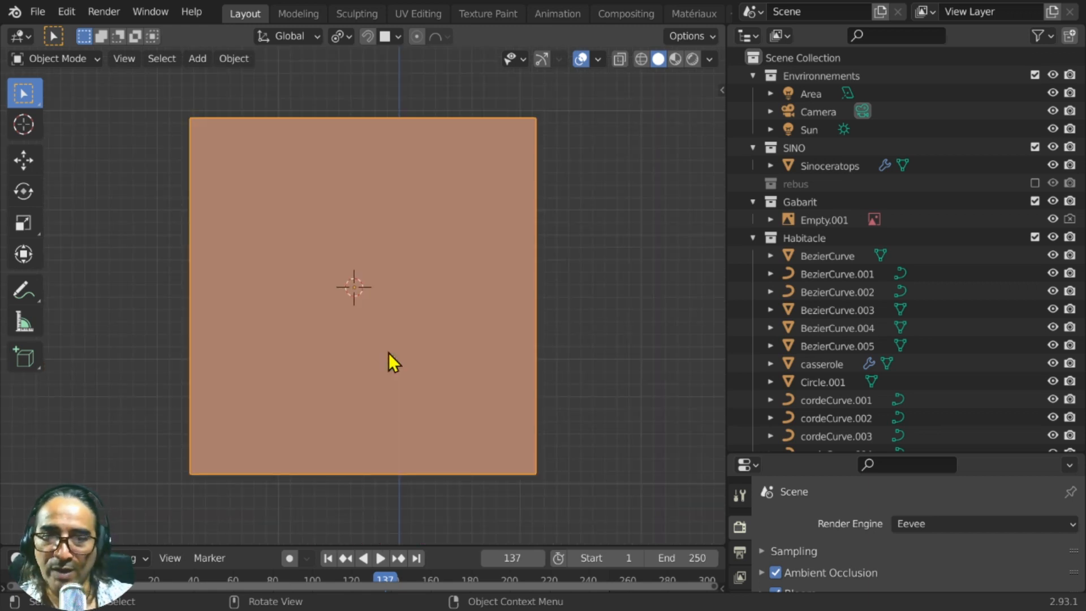
scroll(422, 379, down, 5)
scroll(357, 358, down, 3)
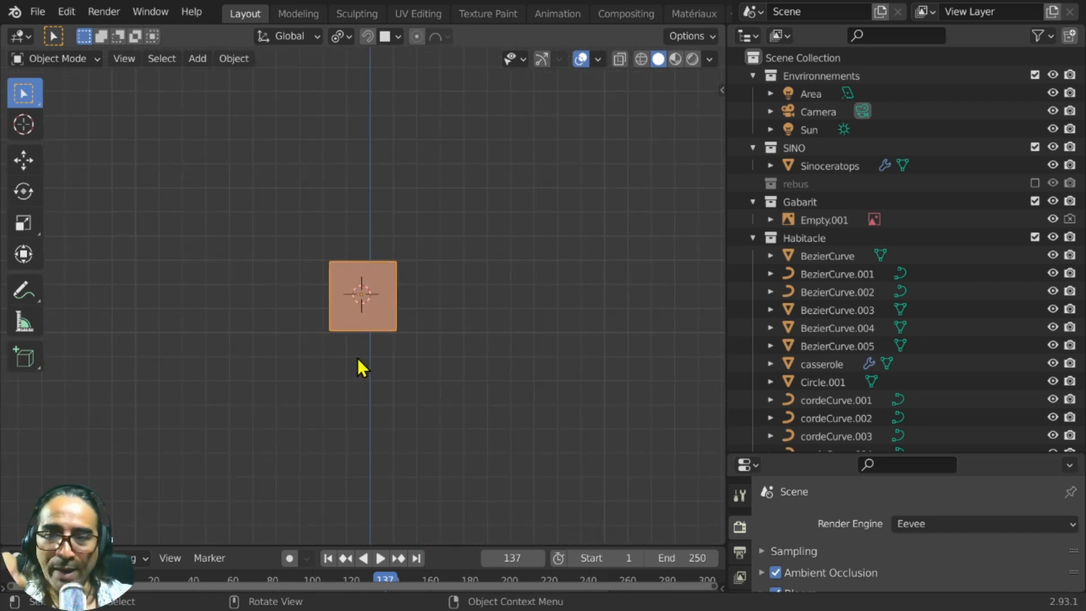
key(KP_3)
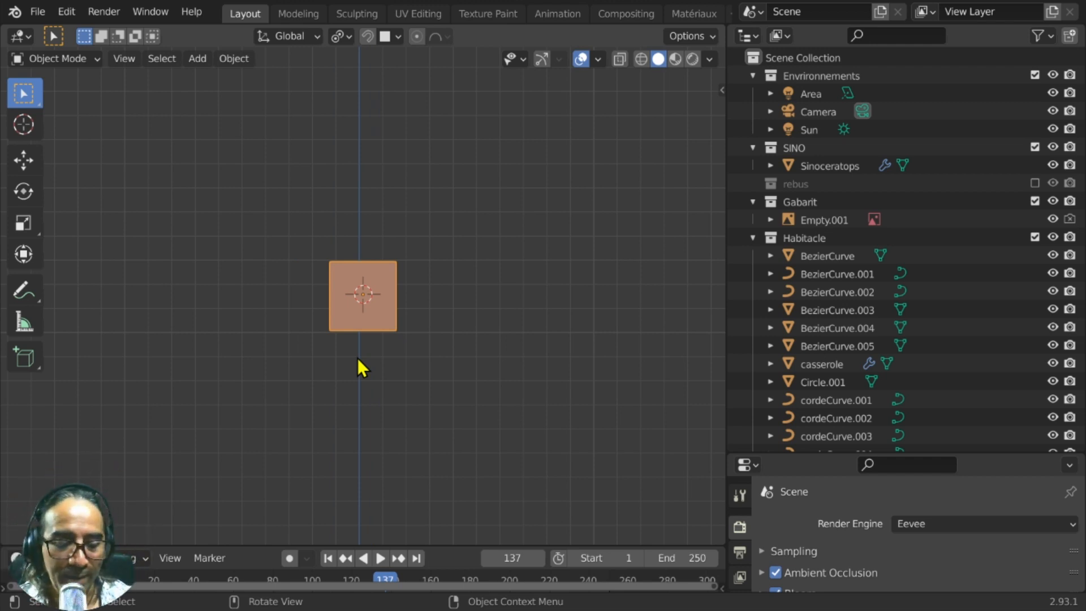
key(KP_1)
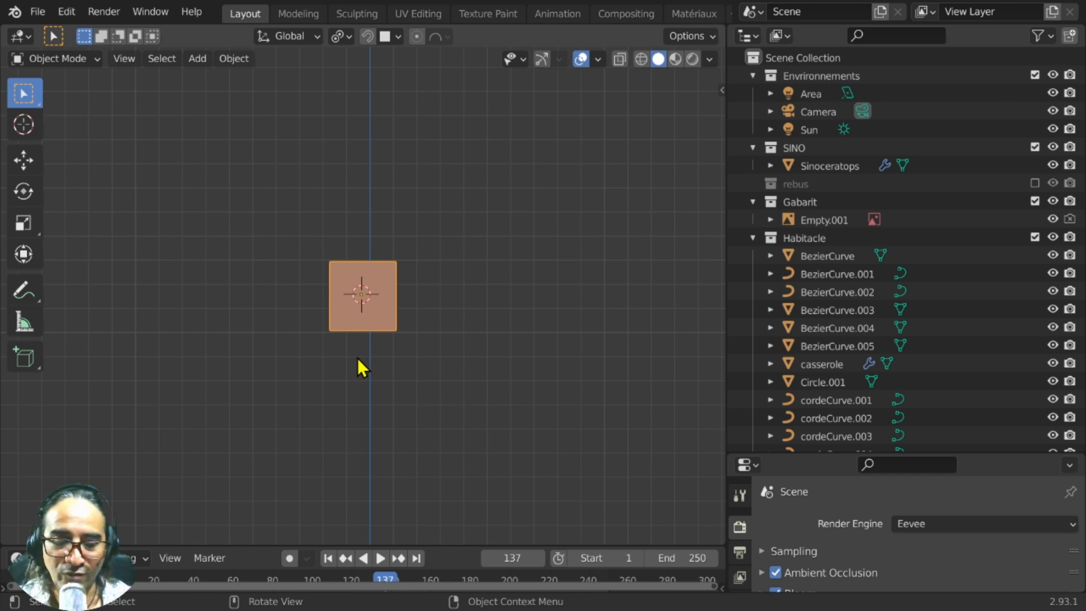
key(KP_3)
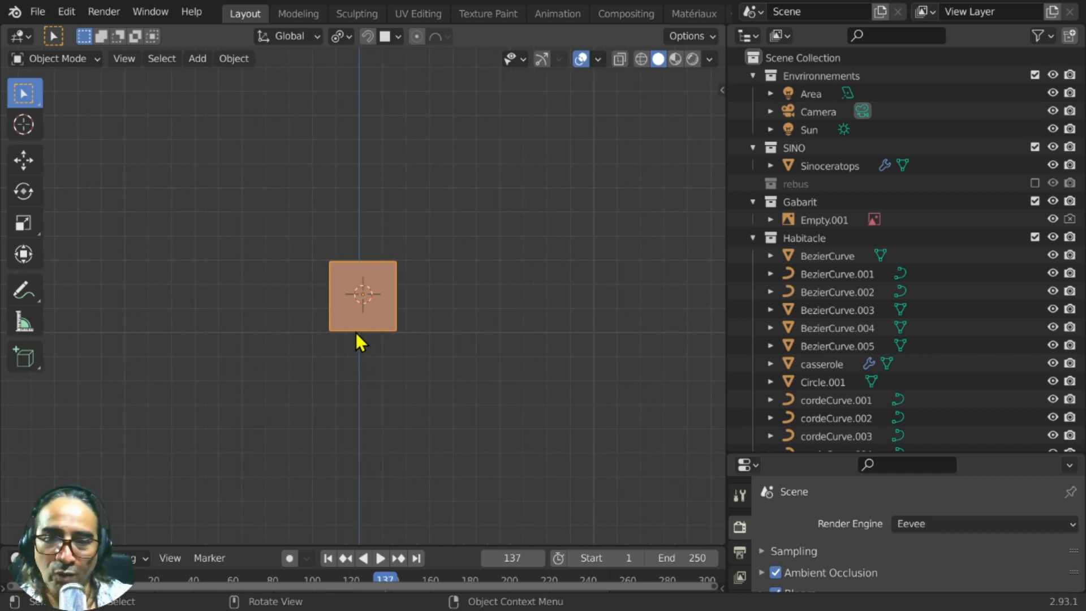
In Edit Mode, extrude the cube's front face in place, with no offset
key(Tab)
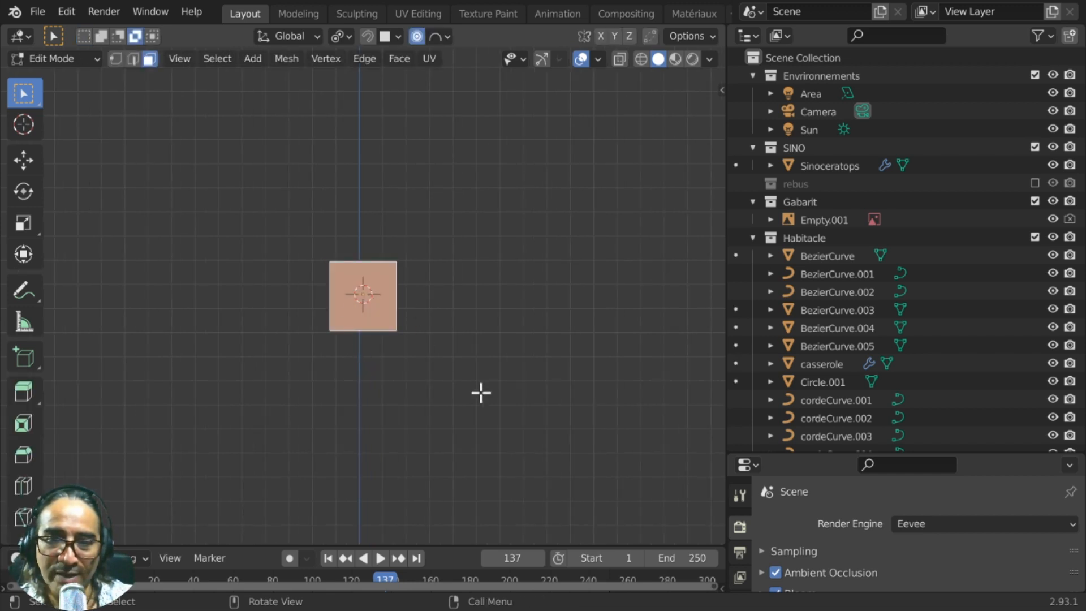
middle_drag(480, 390, 594, 420)
key(e)
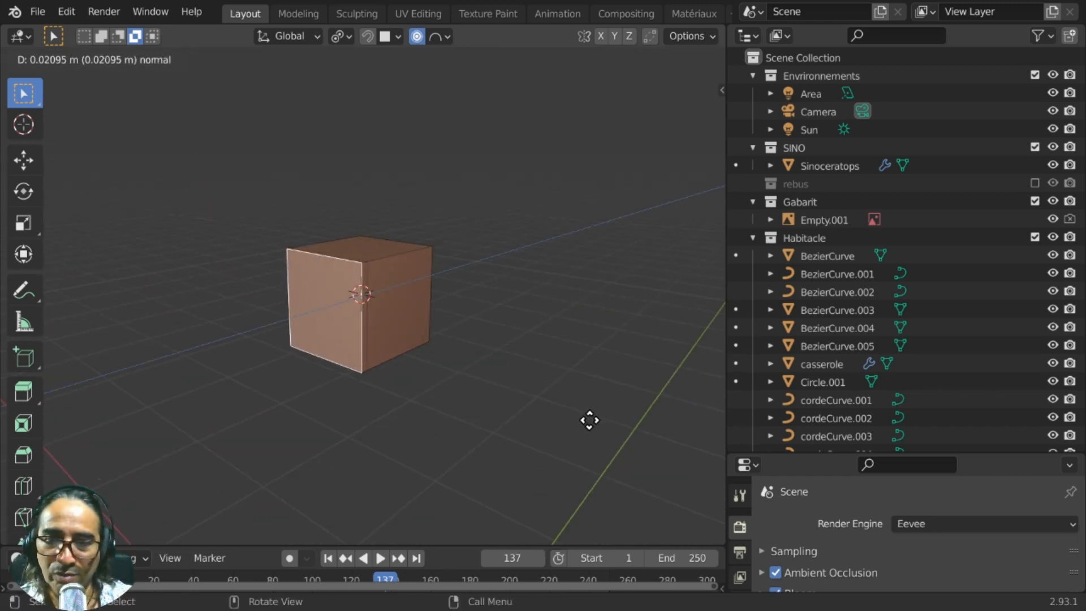
right_click(583, 421)
key(s)
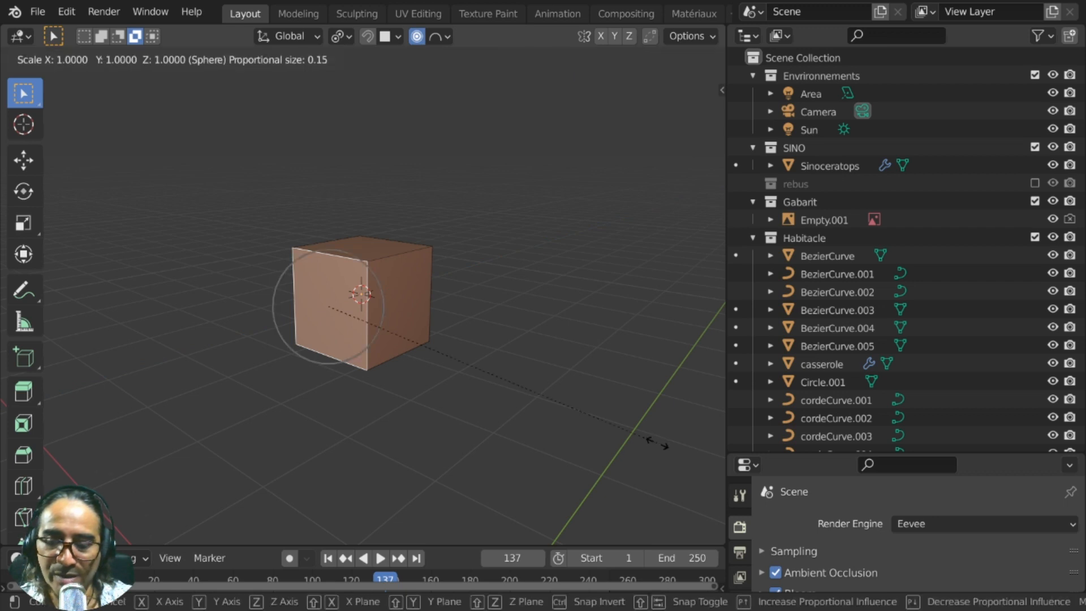
key(z)
right_click(582, 311)
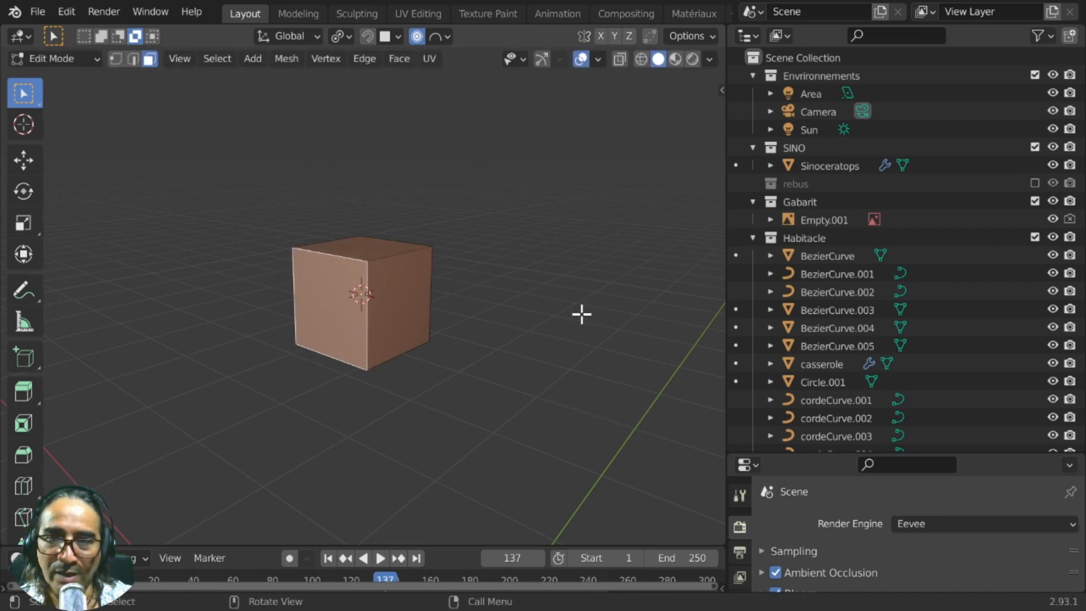
Turn off proportional editing and scale the extruded front face along Z to a flatter rectangle
click(417, 37)
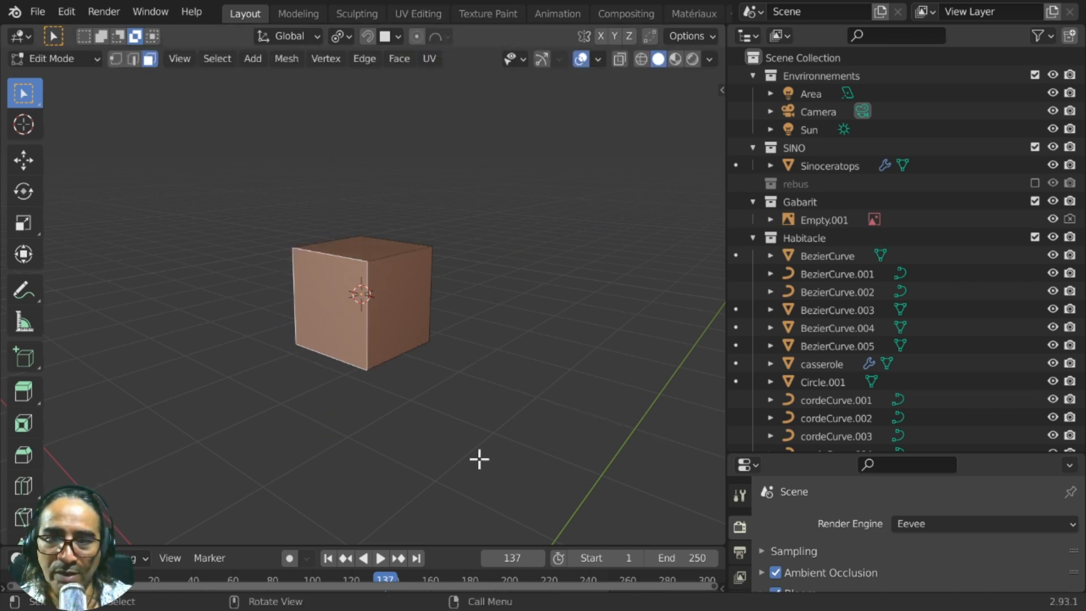
key(s)
key(z)
click(435, 380)
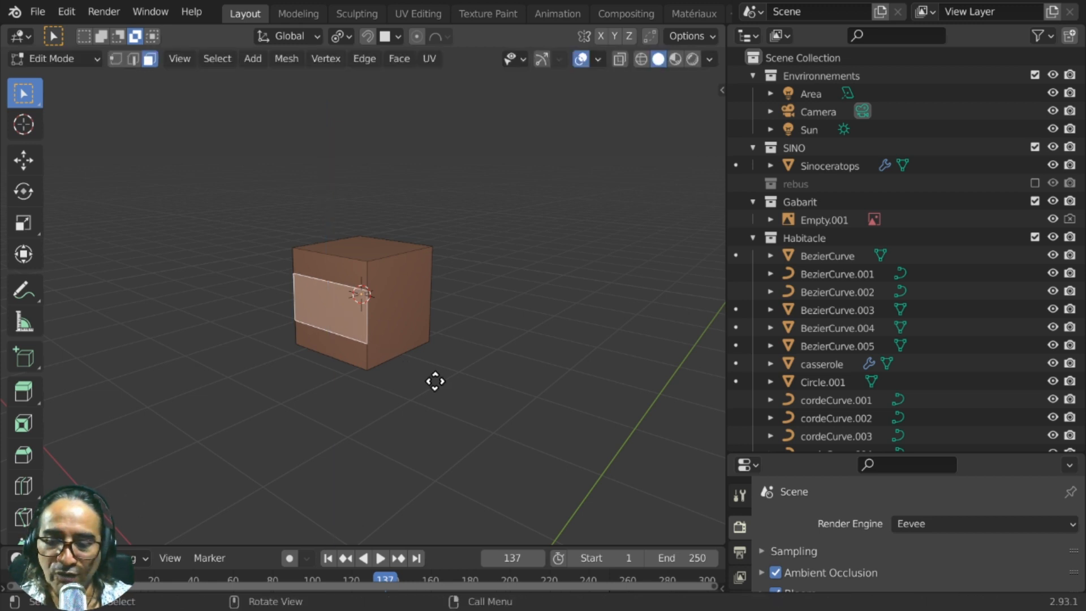
Lower the flattened face about 0.07 m along Z to the cube's bottom edge and scale it to about 0.96
key(g)
key(z)
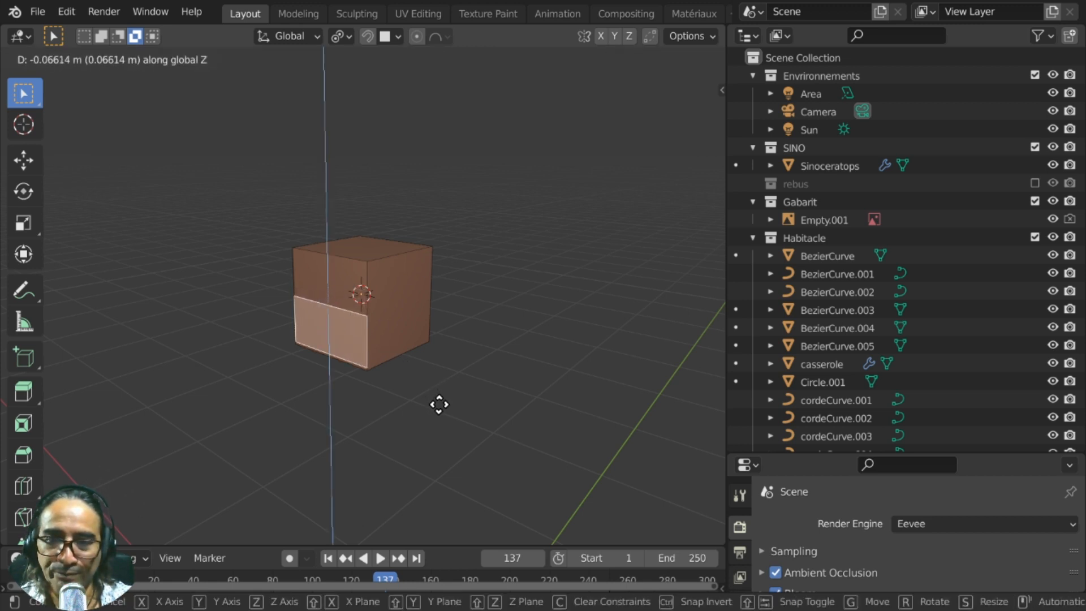
click(438, 402)
key(s)
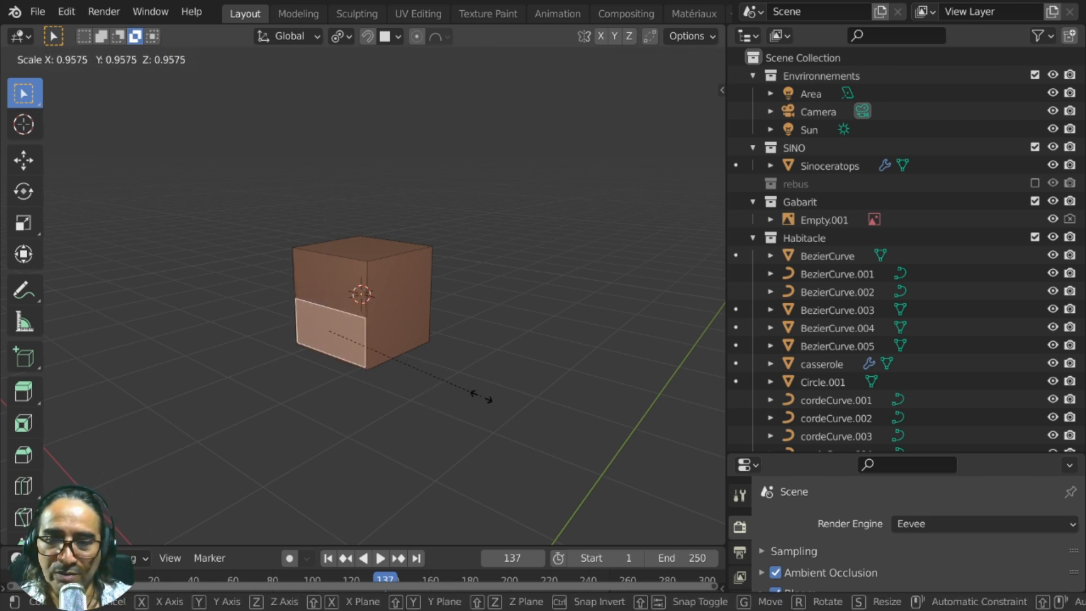
click(484, 400)
Extrude the lower front face outward into a long, low jaw block
mouse_move(406, 357)
middle_down()
mouse_move(322, 358)
mouse_move(507, 356)
mouse_move(400, 362)
middle_up()
key(e)
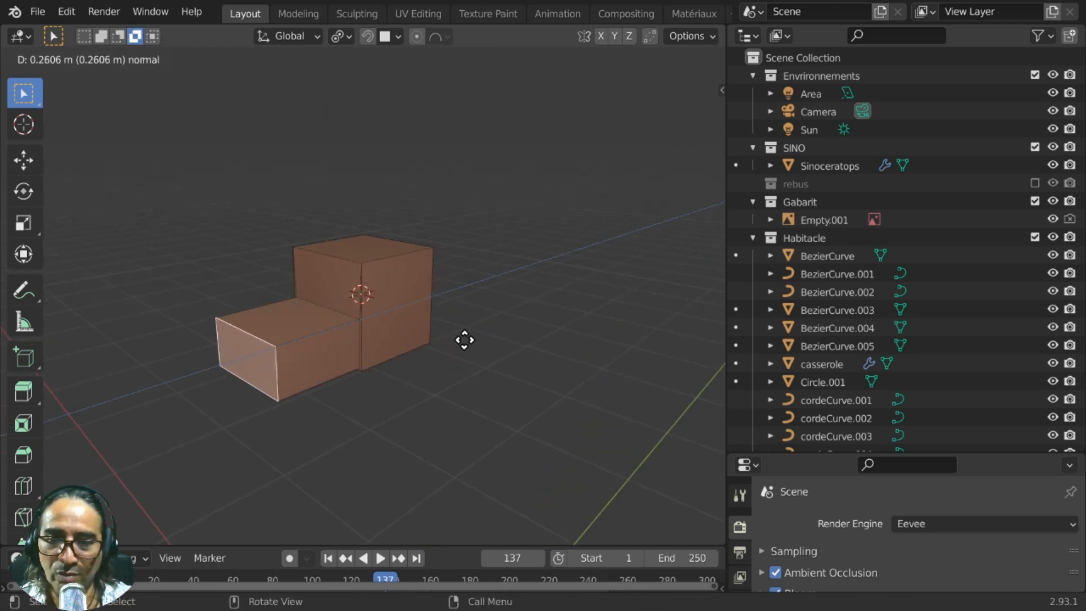
click(280, 442)
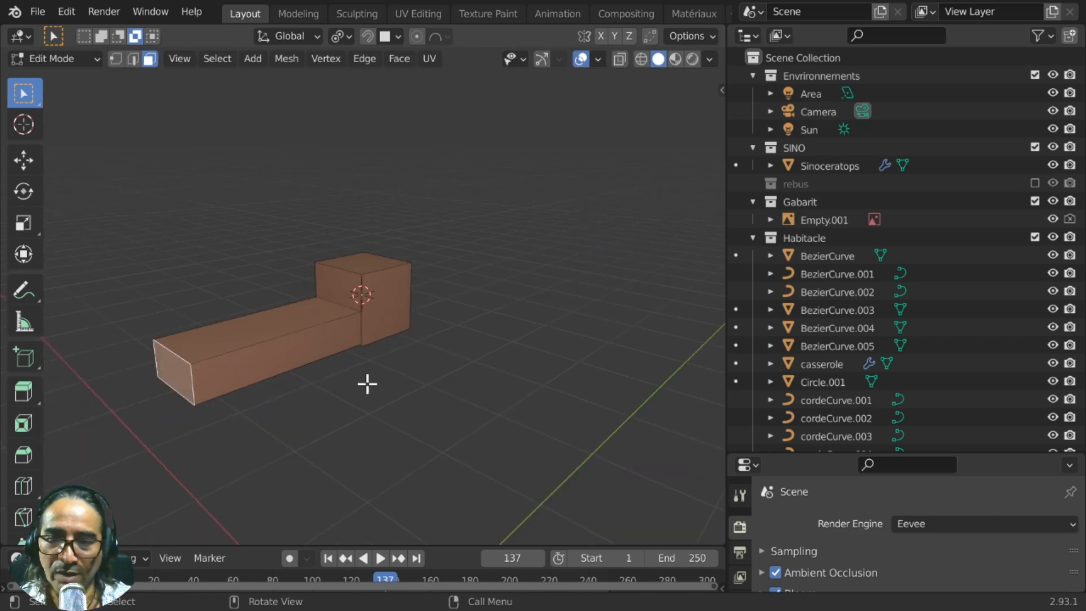
Inset the top face of the jaw block, leaving a wide border around it
middle_drag(366, 381, 461, 383)
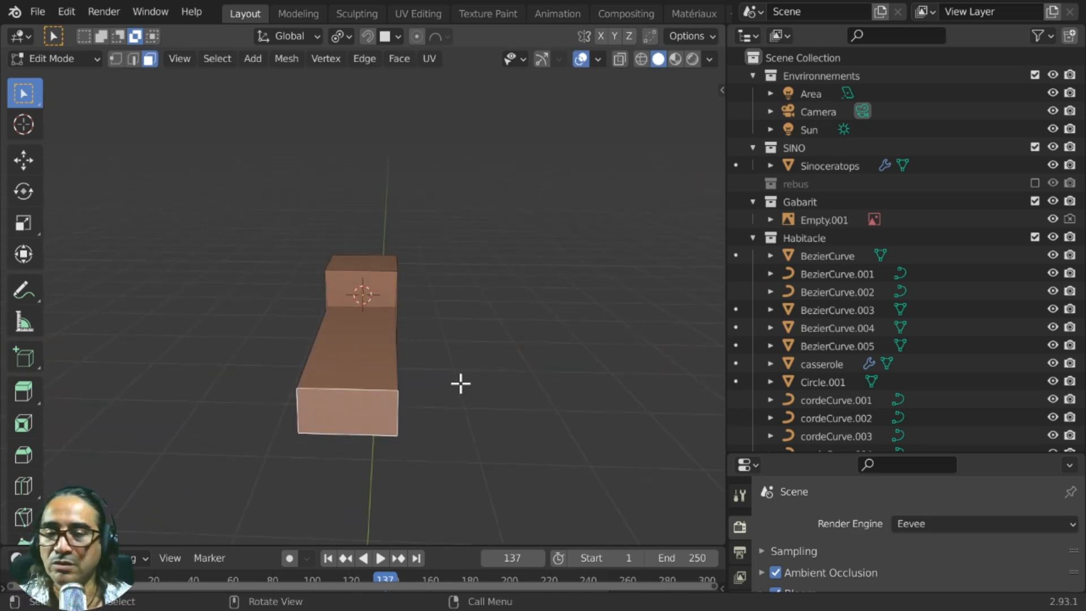
scroll(461, 384, up, 2)
click(349, 377)
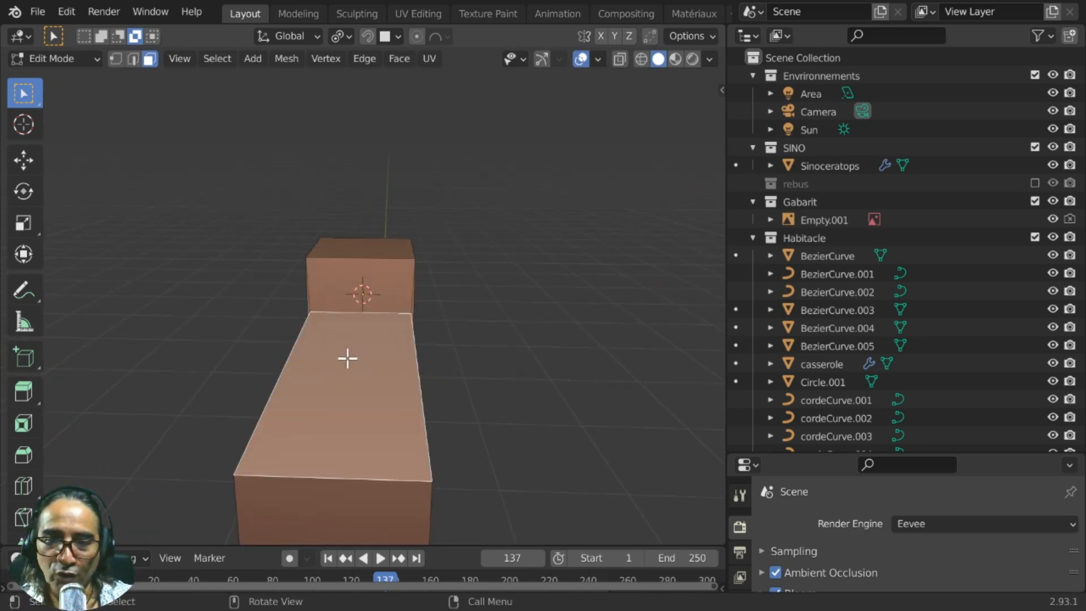
middle_drag(347, 358, 421, 398)
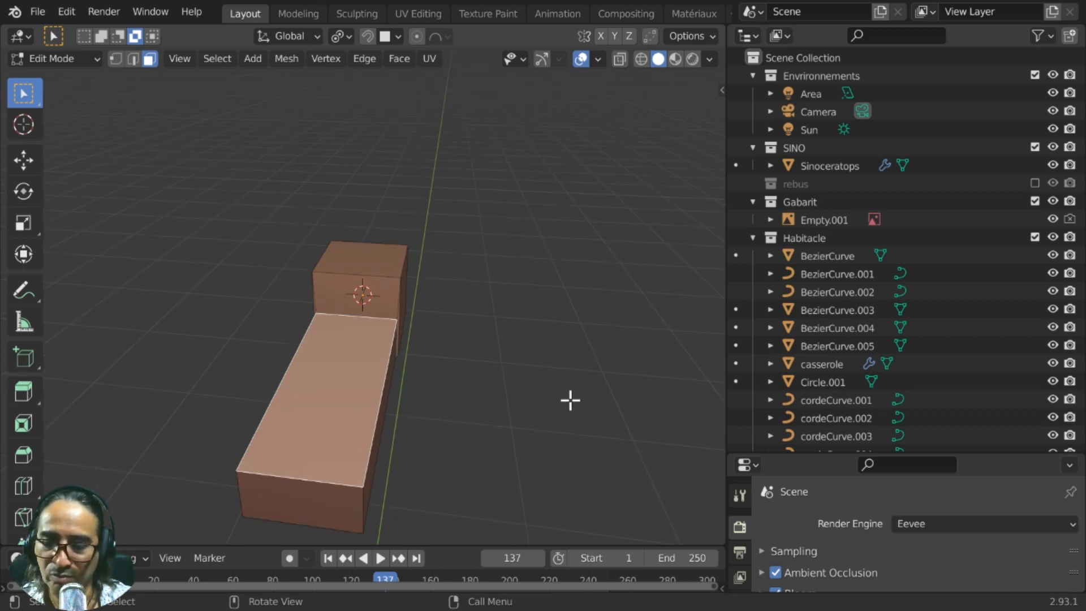
key(i)
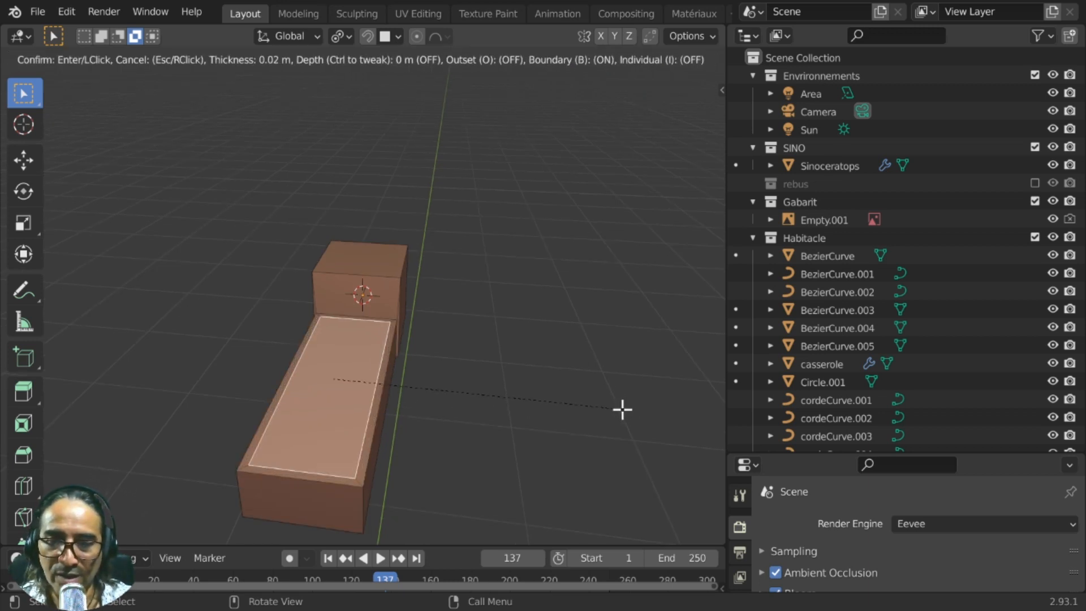
click(510, 417)
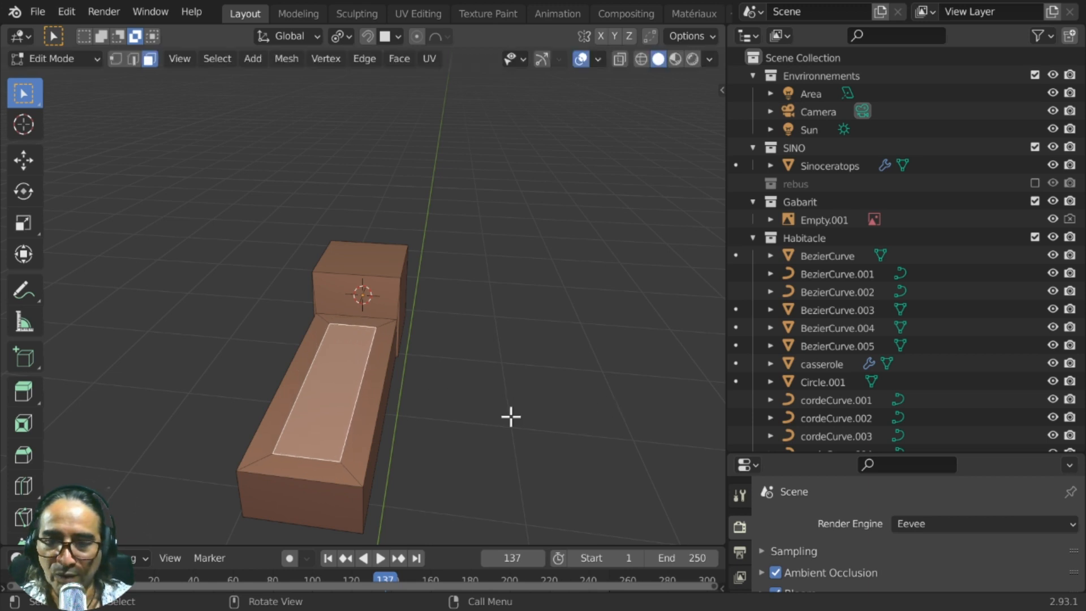
Add four evenly spaced loop cuts across the length of the jaw block
key(ctrl+r)
scroll(369, 437, up, 2)
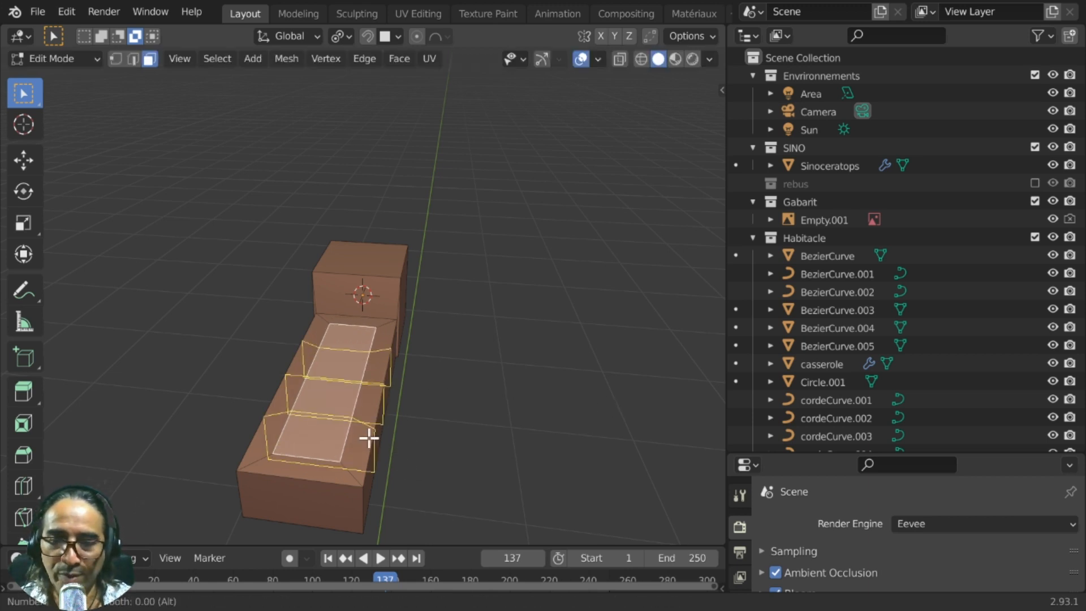
scroll(369, 437, up, 1)
click(368, 437)
right_click(367, 438)
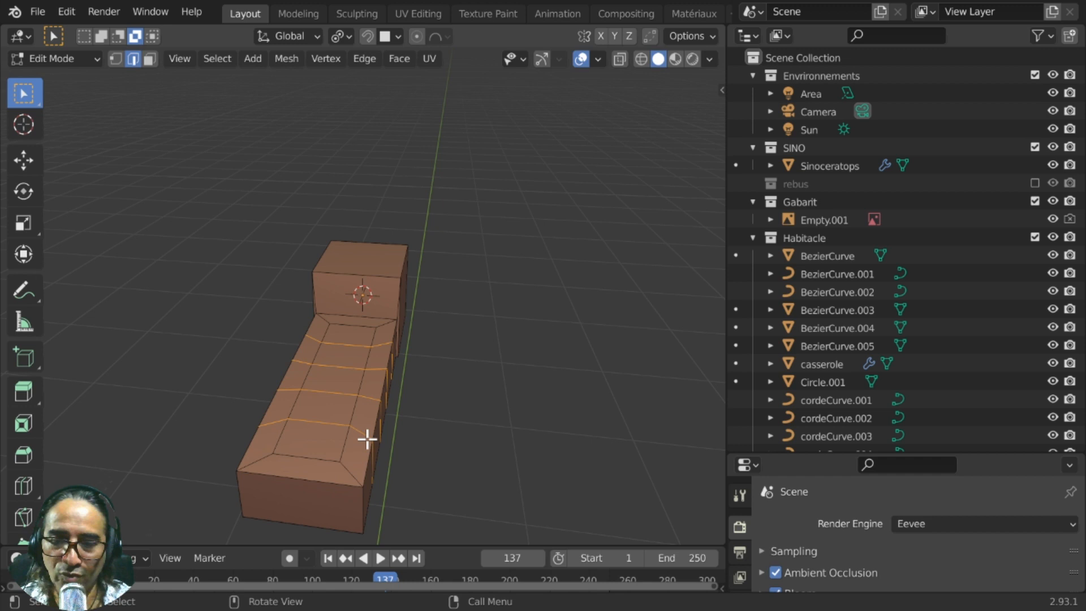
Add three evenly spaced lengthwise loop cuts running through the jaw and the cube
key(ctrl+r)
scroll(300, 482, up, 3)
click(301, 482)
right_click(301, 482)
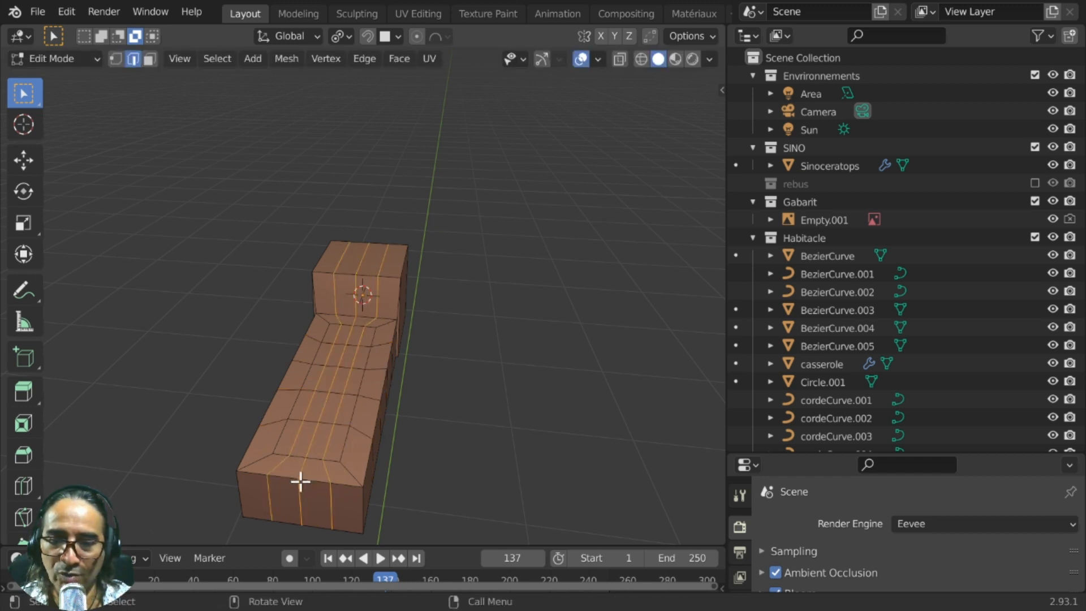
In face select mode, select alternate border faces along one side and the front end of the jaw's top
middle_drag(501, 453, 533, 441)
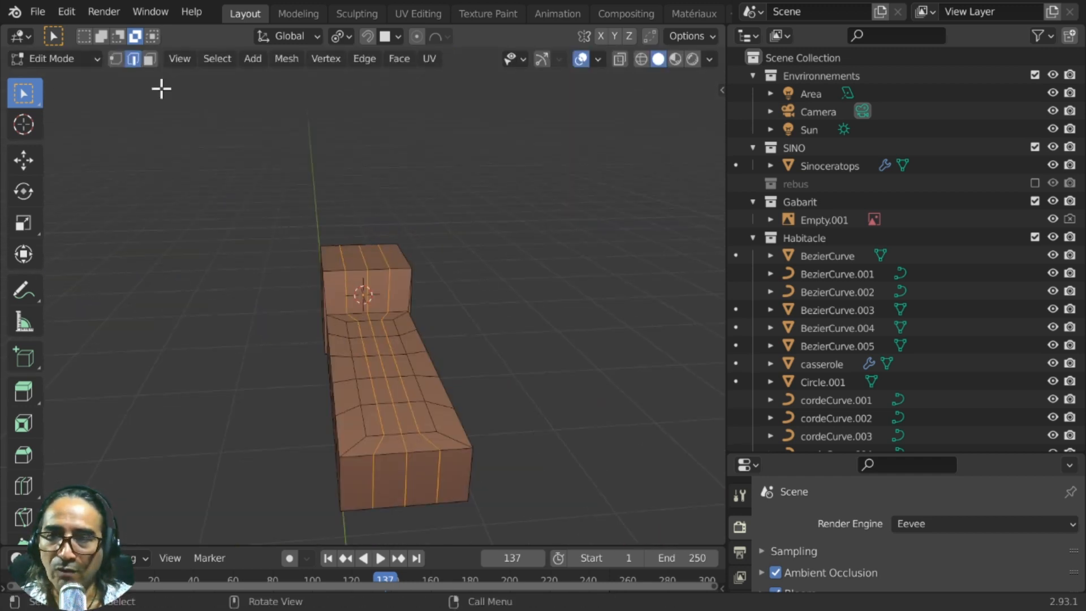
click(148, 60)
shift+click(342, 365)
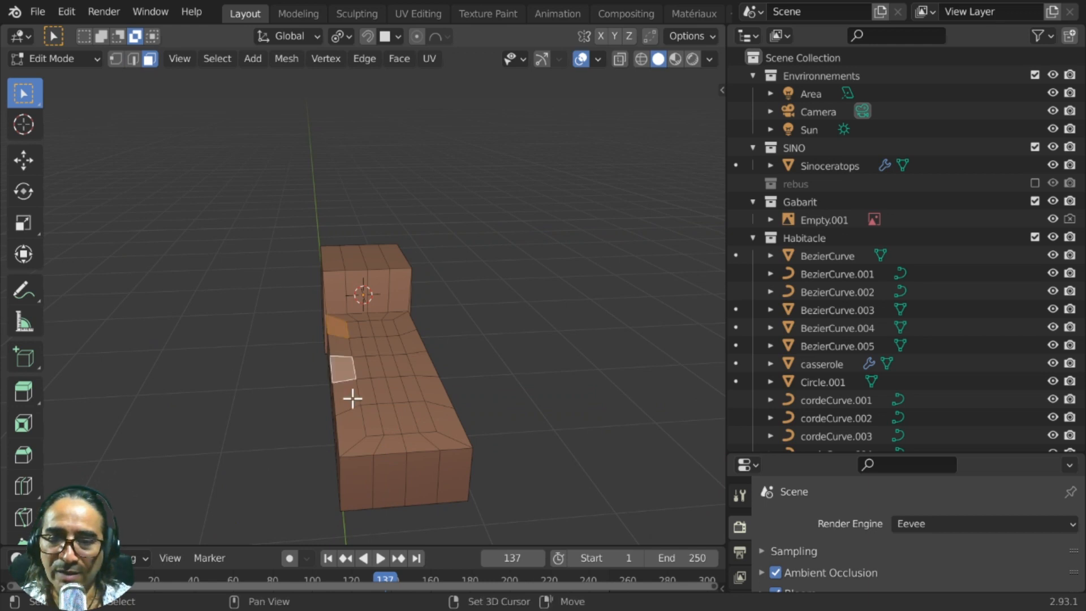
shift+click(348, 396)
shift+click(347, 403)
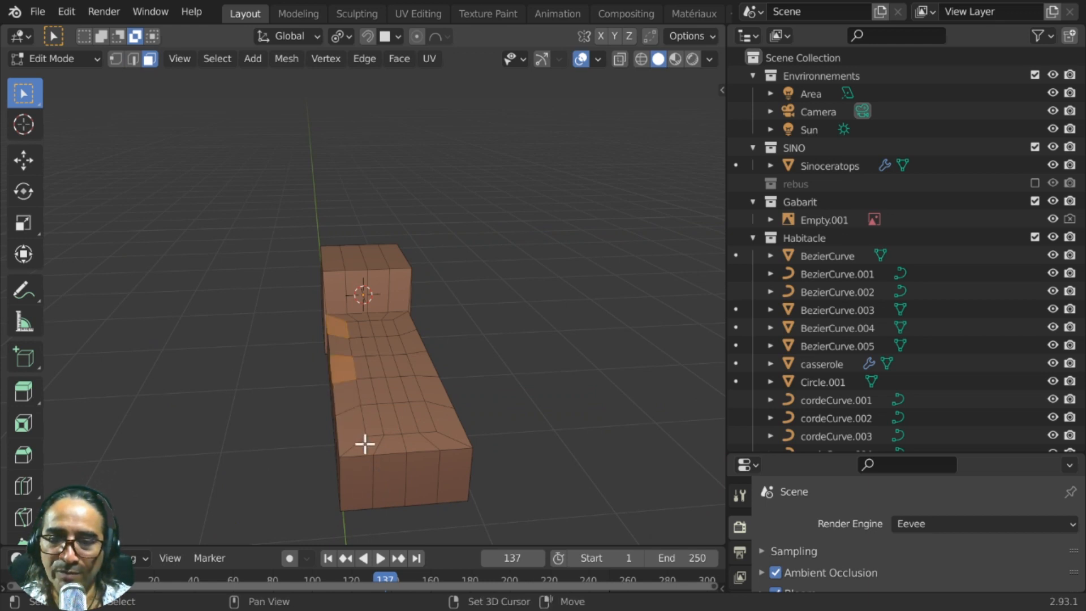
shift+click(349, 428)
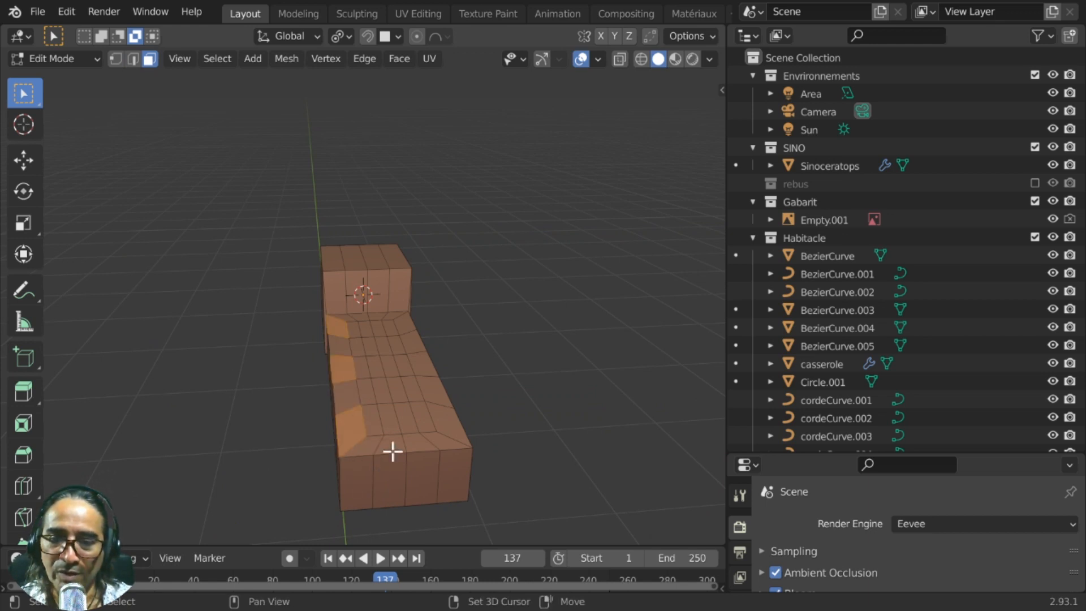
shift+click(450, 443)
shift+click(436, 391)
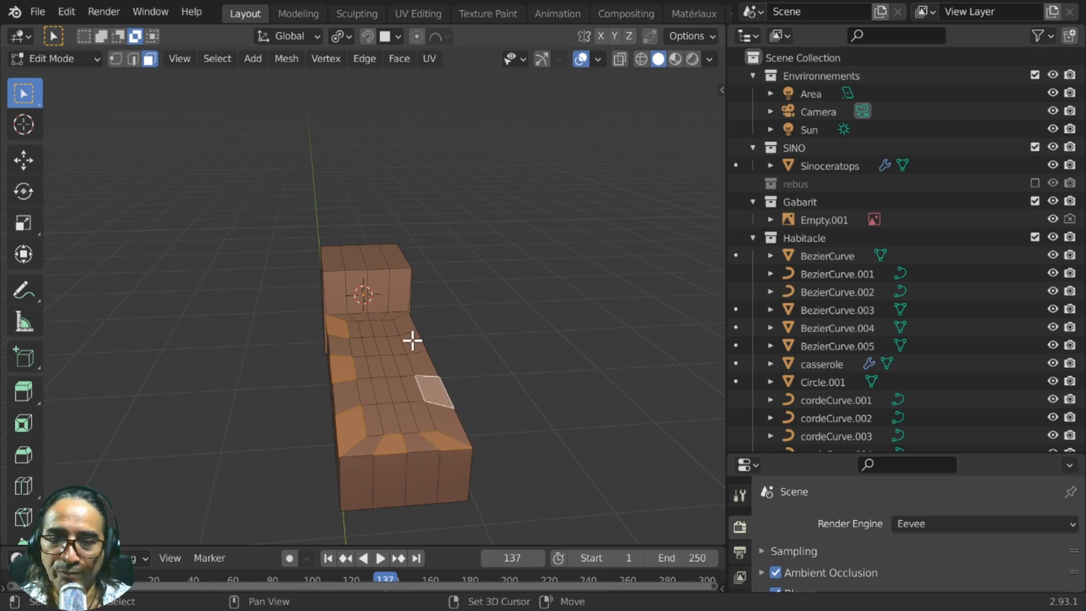
Extend the selection to alternate border faces along the jaw's opposite side, including the one at the front corner
middle_drag(412, 339, 408, 368)
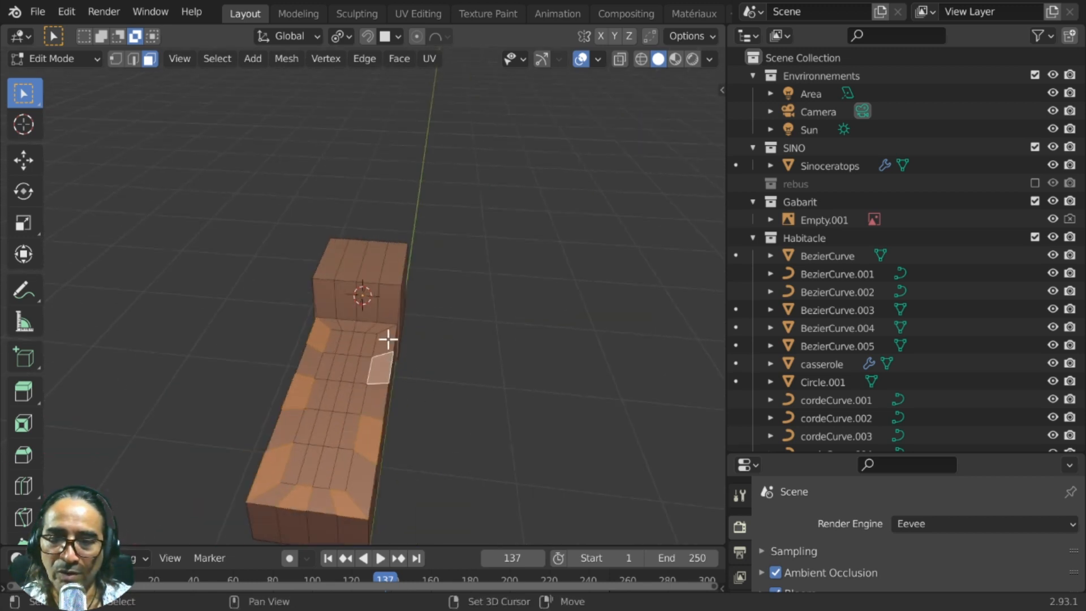
shift+click(388, 339)
shift+click(374, 432)
shift+click(374, 435)
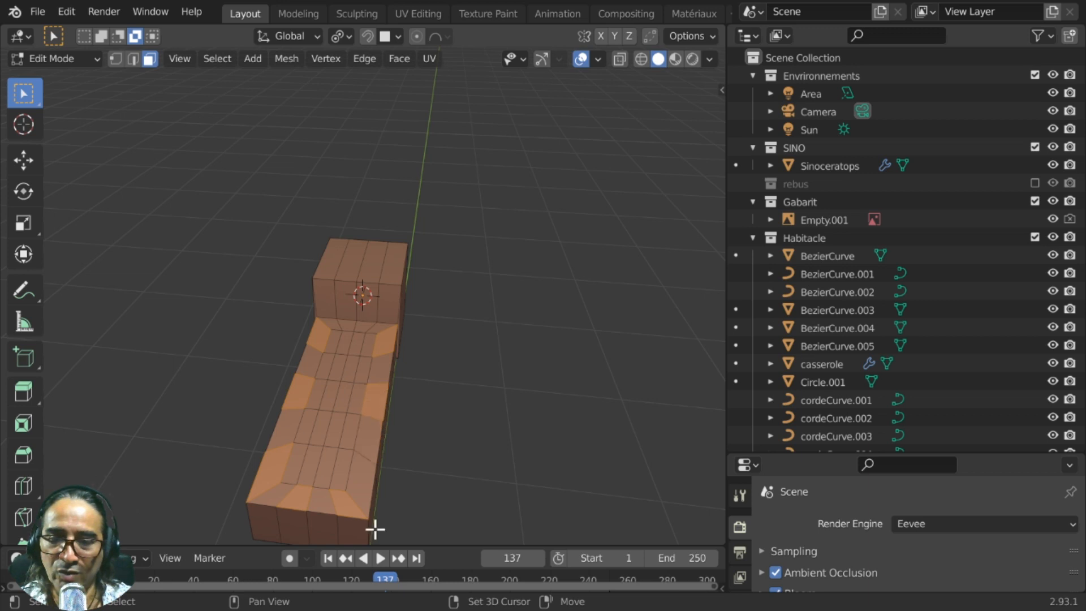
middle_drag(374, 482, 395, 419)
middle_drag(420, 460, 407, 460)
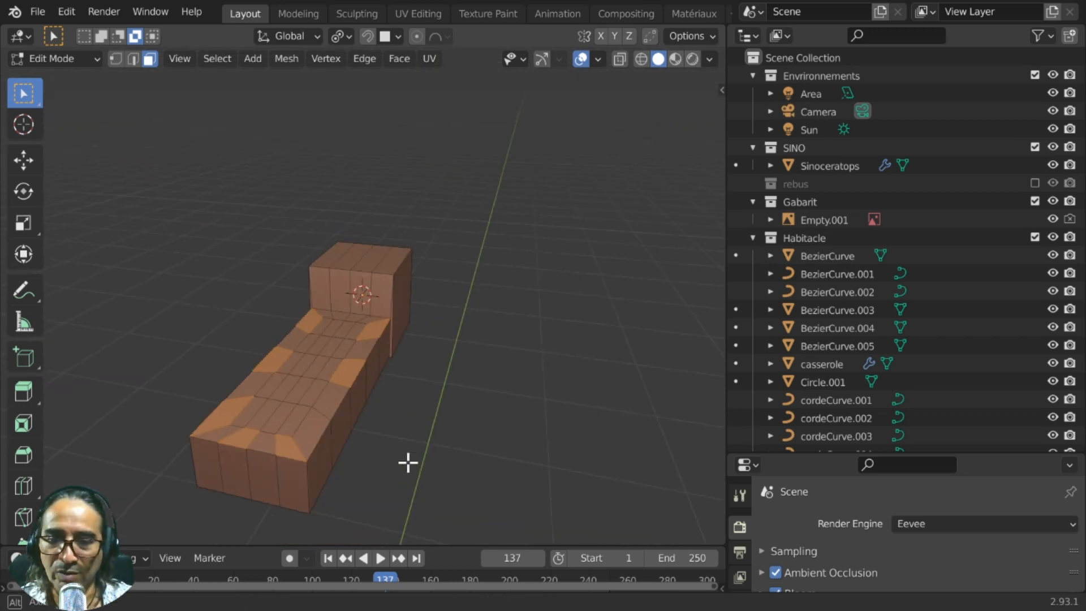
shift+click(316, 432)
middle_drag(339, 438, 570, 475)
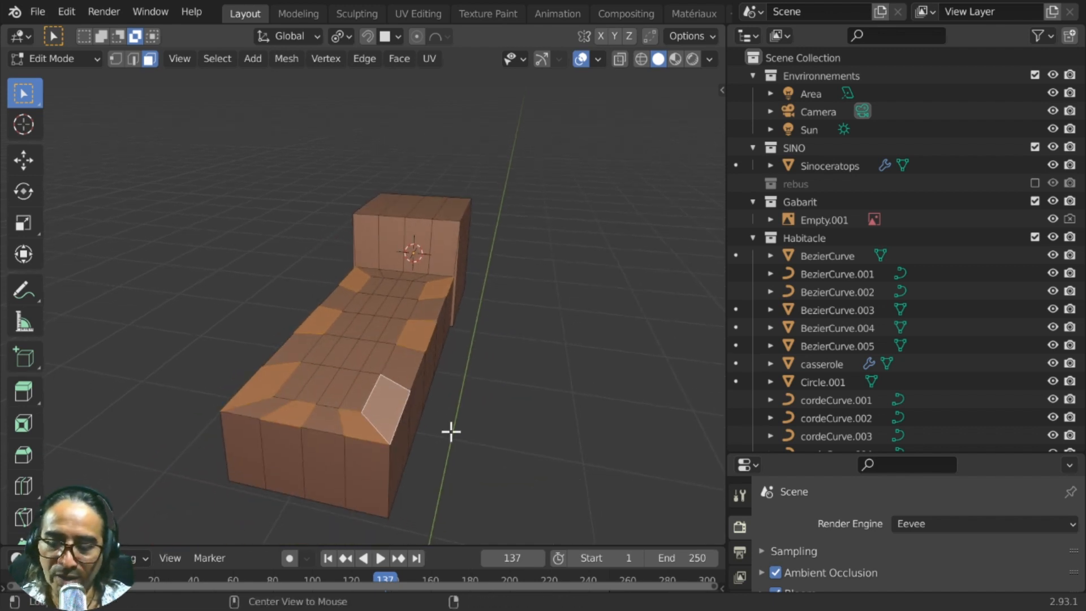
Extrude the selected border faces upward with Extrude Individual Faces to form separate teeth
key(alt+e)
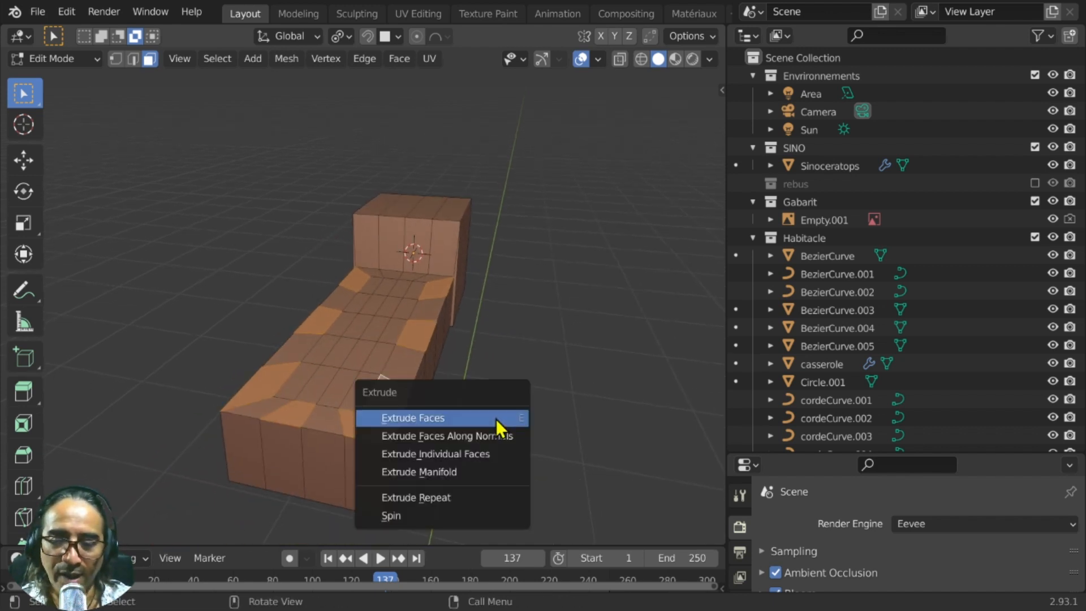
click(487, 452)
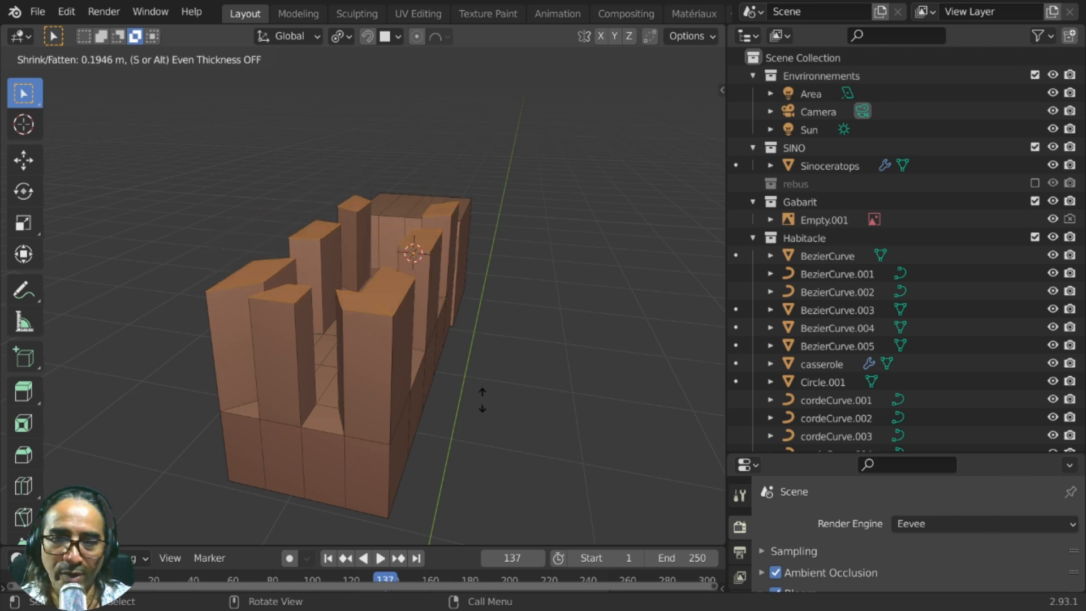
click(482, 417)
alt+drag(482, 417, 457, 382)
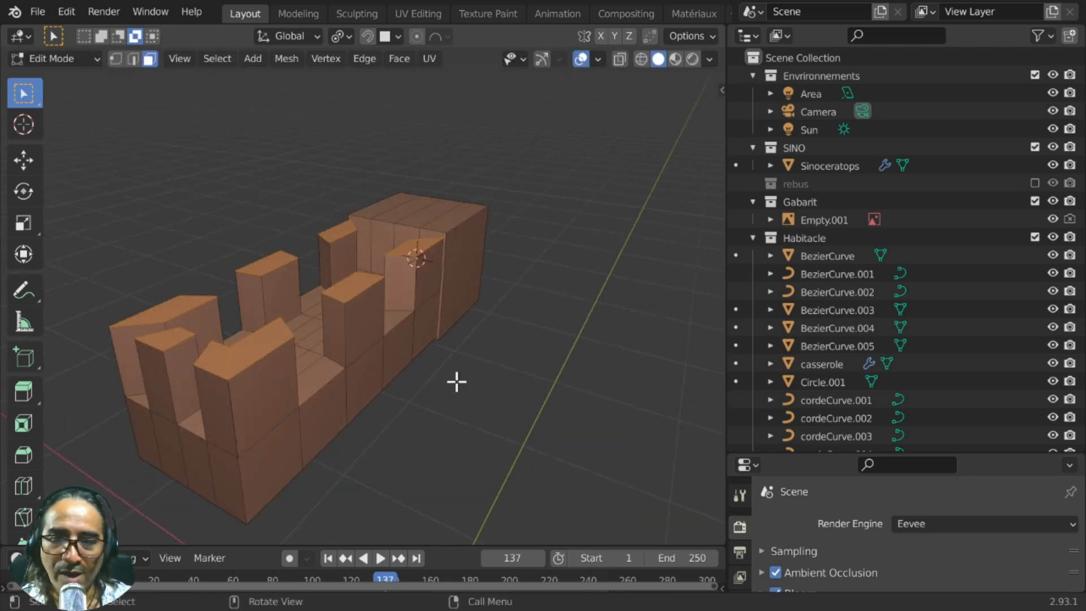
Set the transform pivot to Individual Origins and scale the selected tooth tops down into narrow points
click(340, 36)
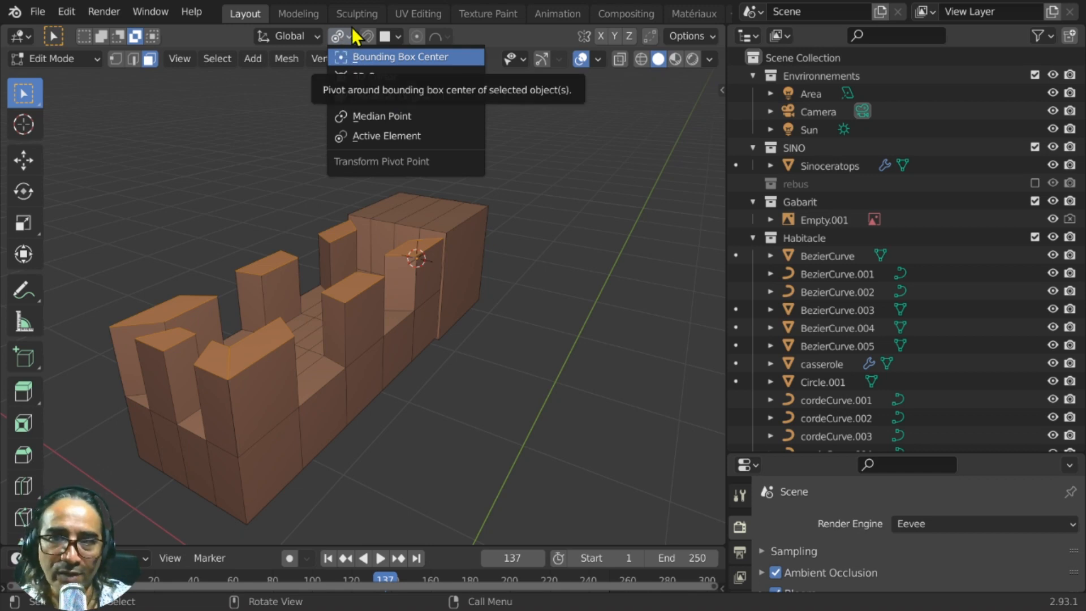
click(362, 56)
click(338, 36)
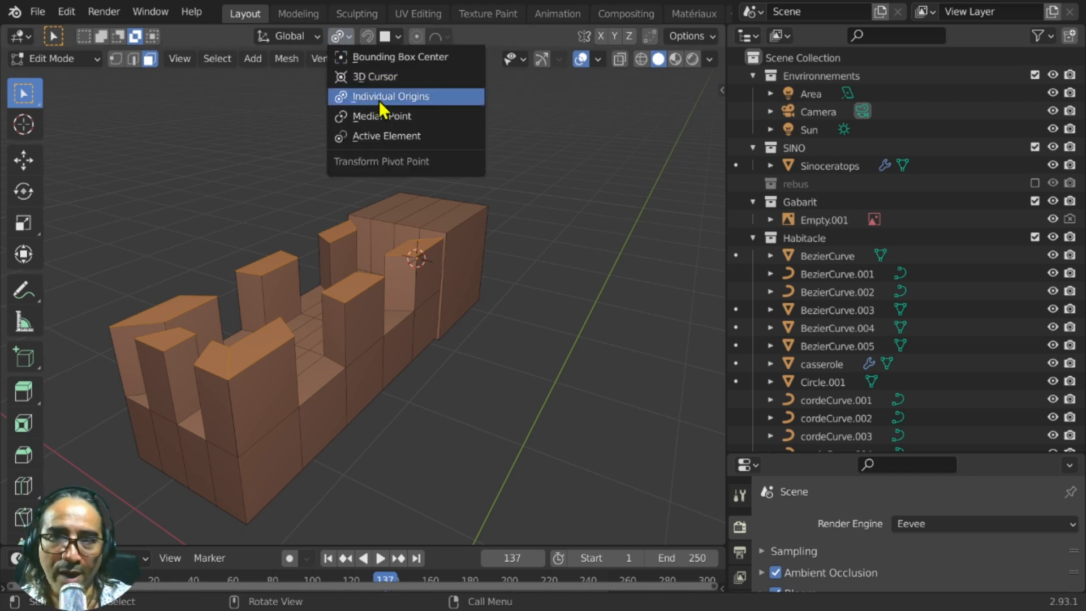
click(408, 96)
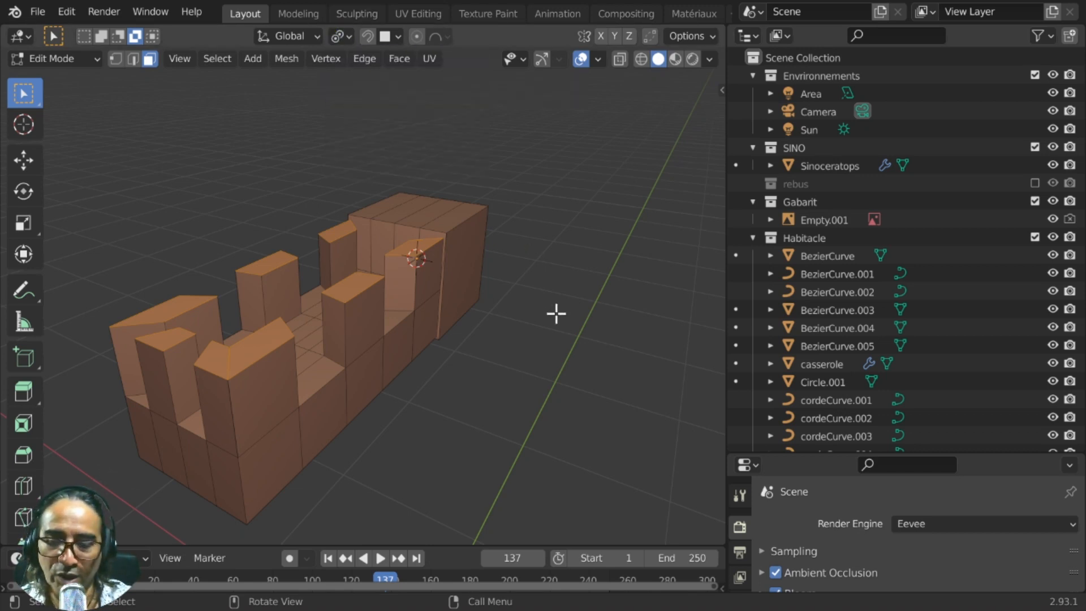
key(s)
click(388, 303)
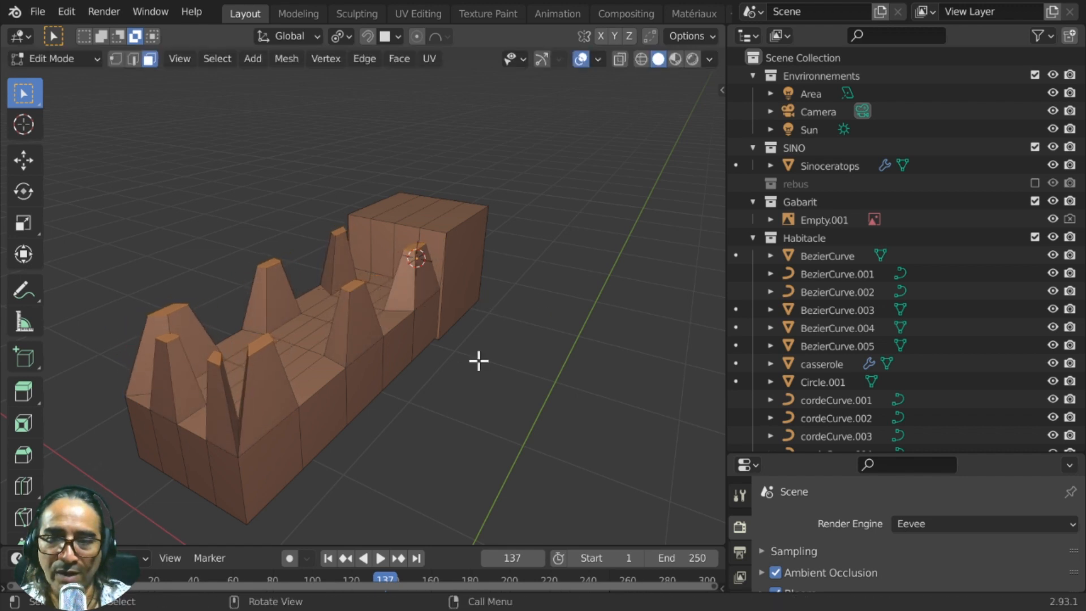
key(s)
click(355, 318)
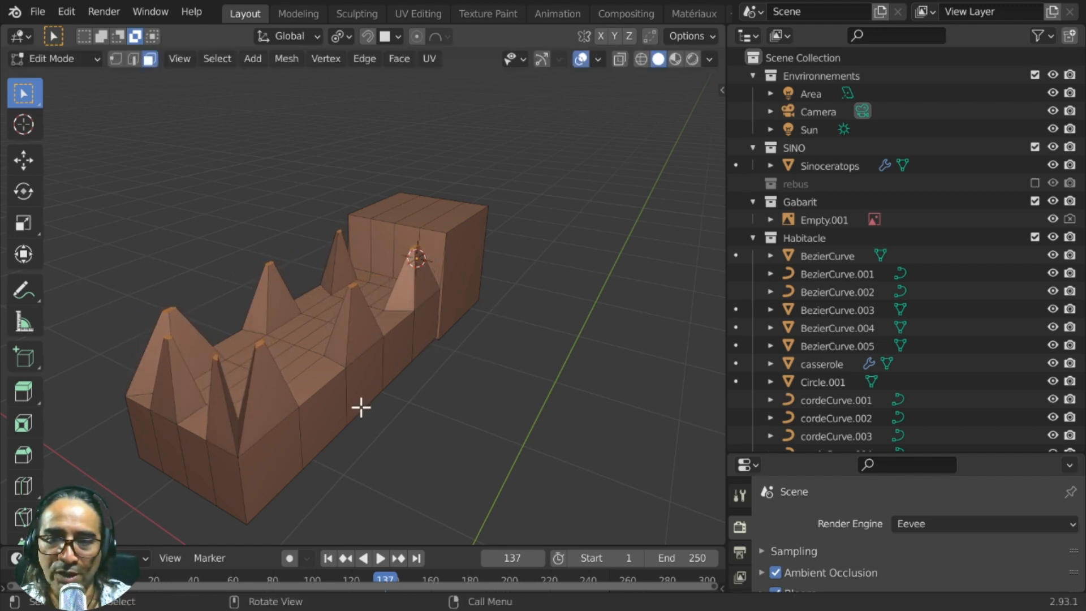
middle_drag(361, 407, 418, 231)
key(ctrl+r)
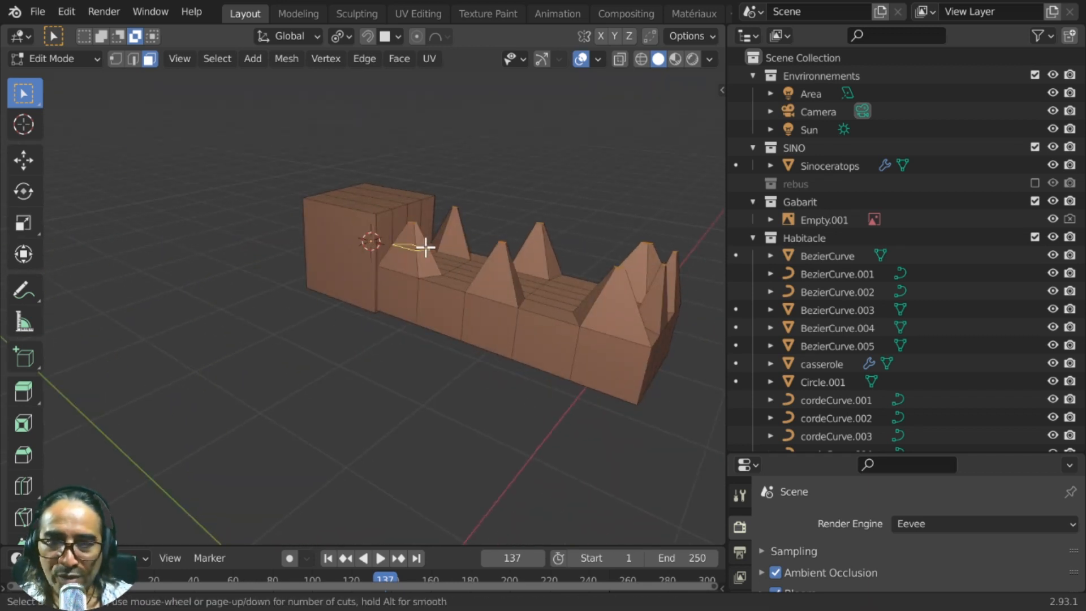
key(Escape)
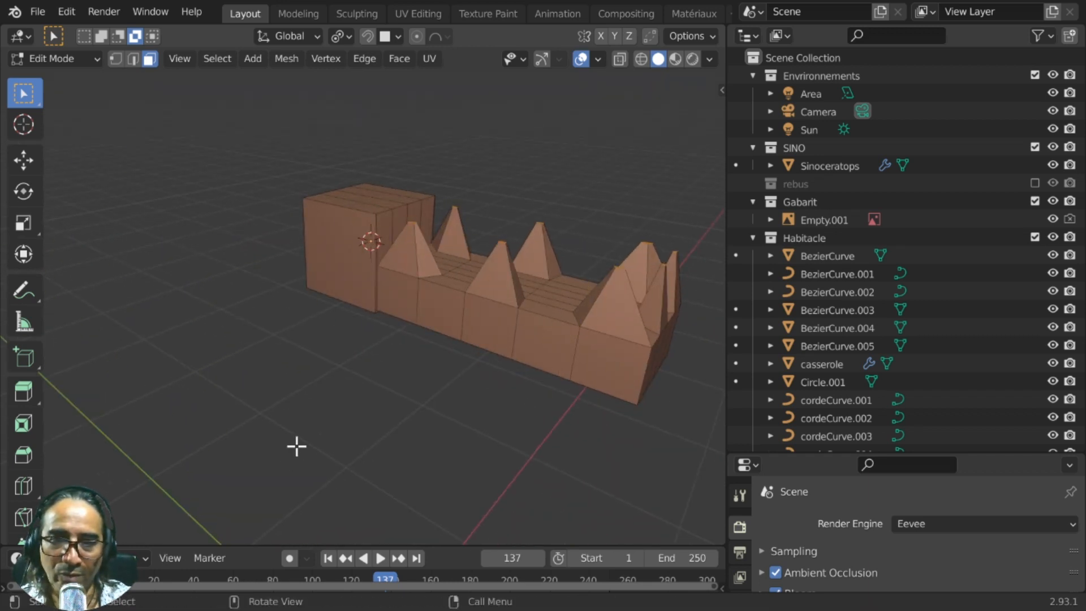
Scale the tooth tips back up individually and lower them along Z to form short, wide tooth bases
middle_drag(296, 443, 361, 405)
key(s)
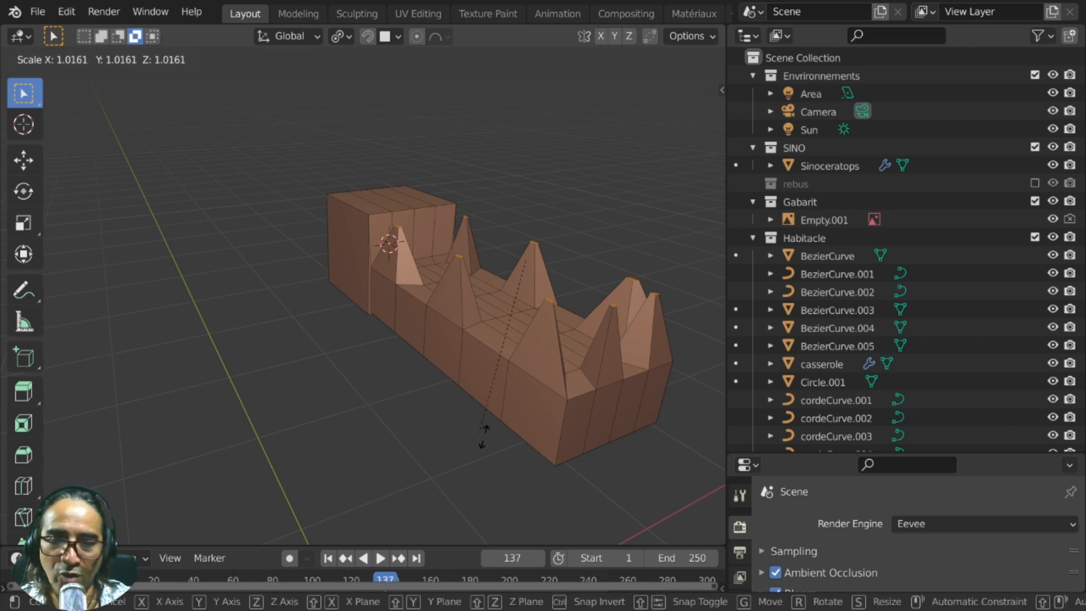
click(331, 428)
key(s)
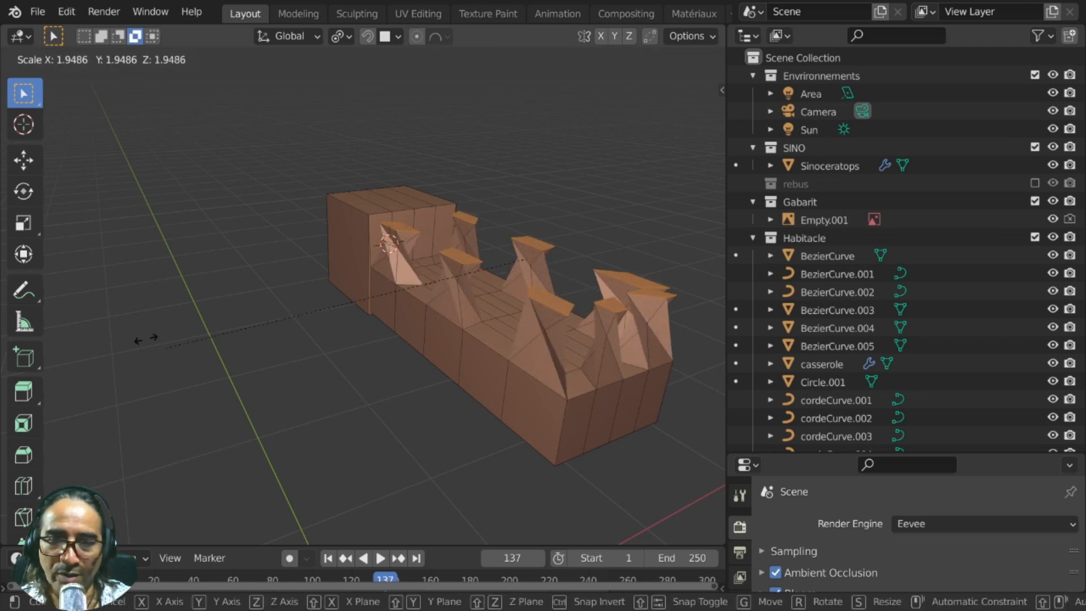
click(137, 215)
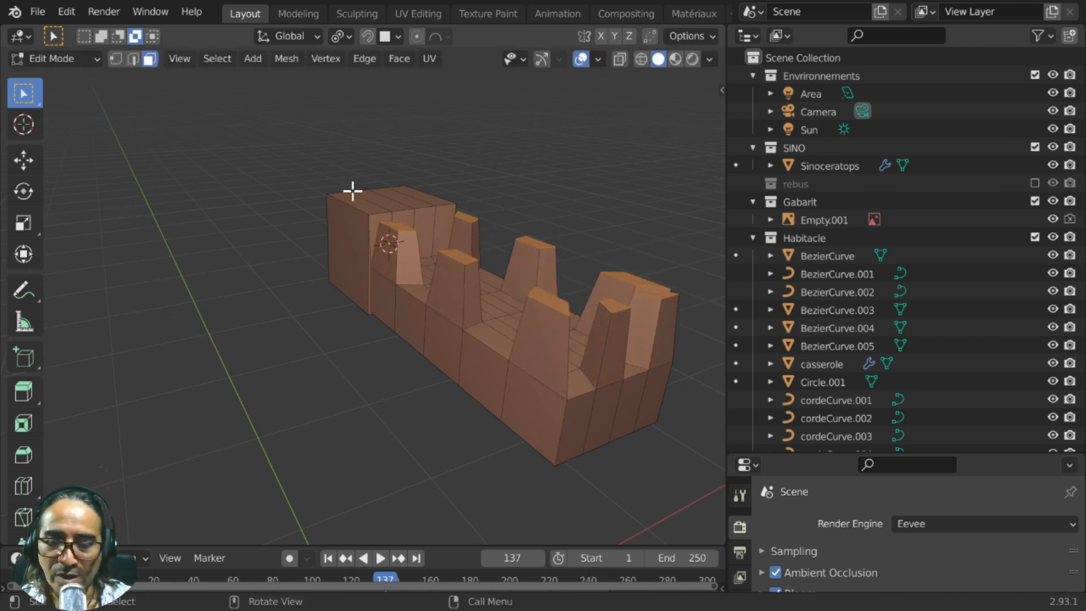
key(g)
key(z)
click(350, 224)
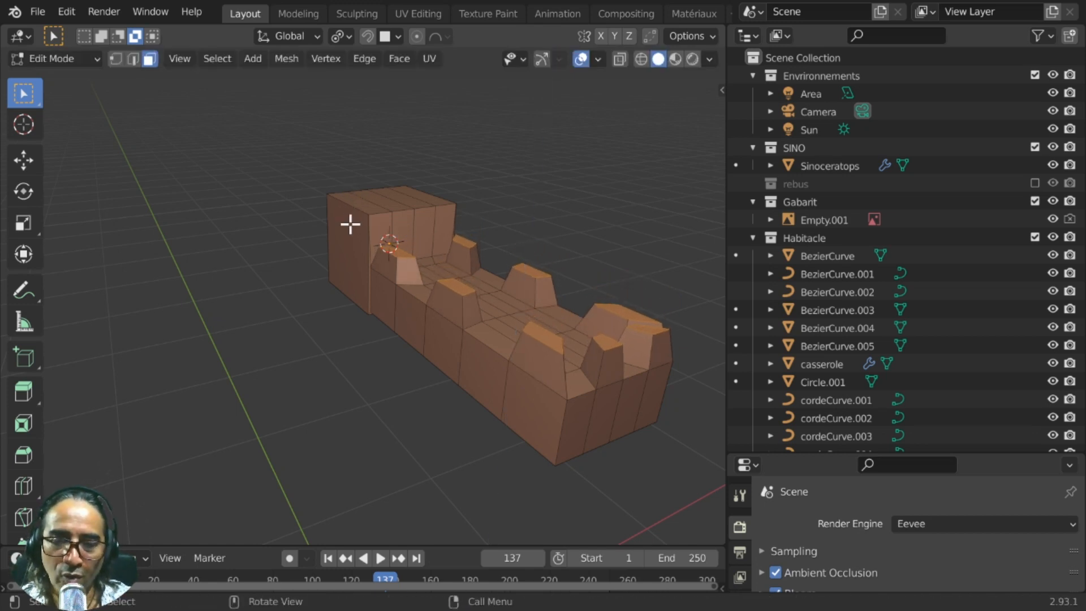
Extrude the tooth tops upward along their normals and scale them down to taper the teeth
key(g)
key(z)
key(z)
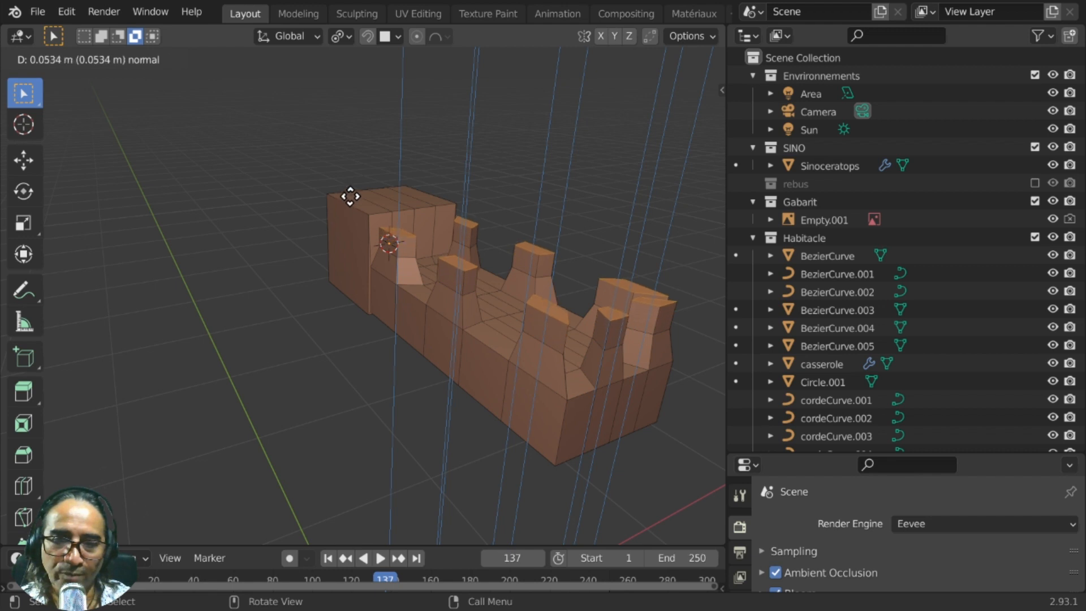
click(350, 196)
key(s)
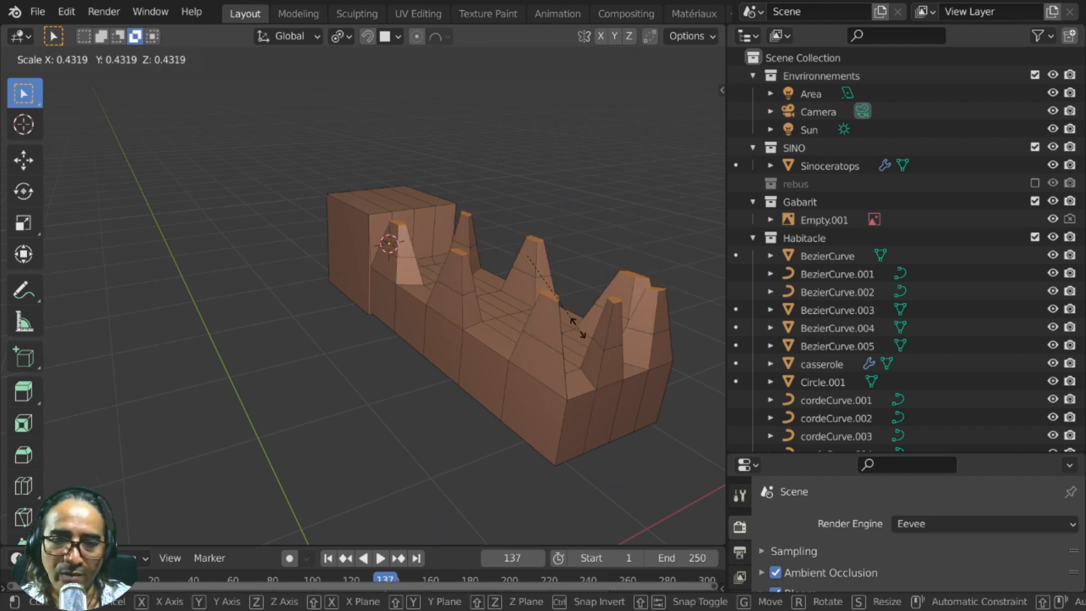
click(563, 309)
Enable the Screencast Keys display from Object Mode and return to editing the jaw mesh
middle_drag(563, 310, 300, 349)
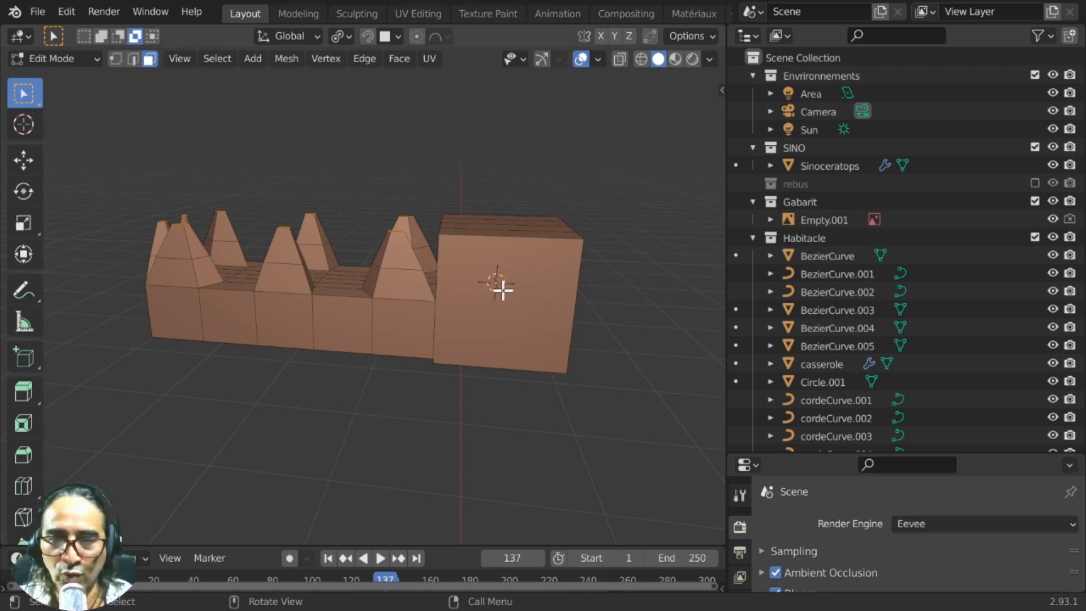
key(Tab)
key(n)
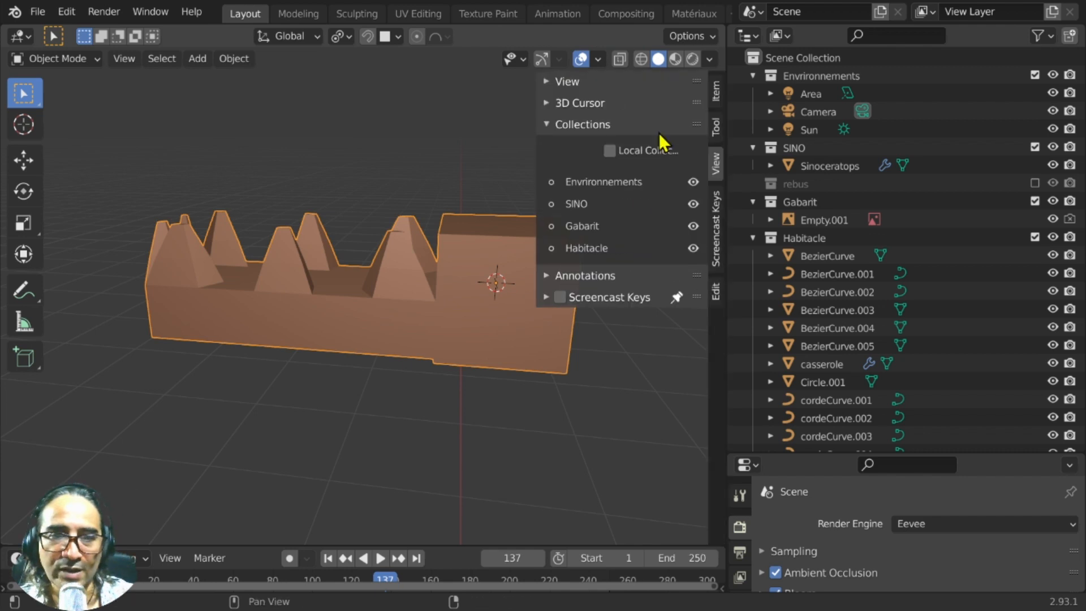
click(714, 226)
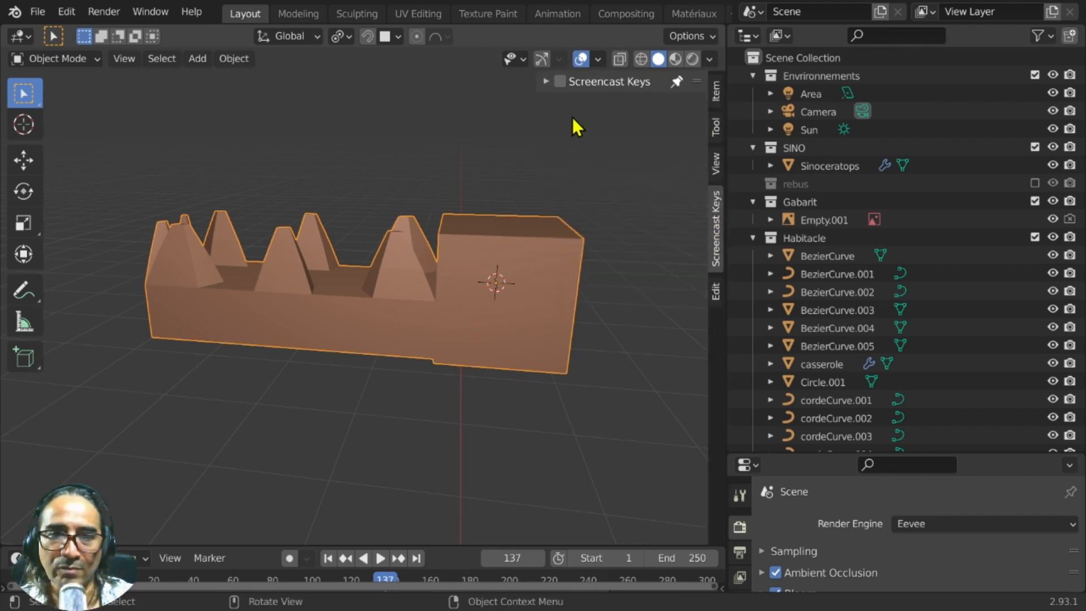
click(558, 81)
click(544, 81)
click(545, 81)
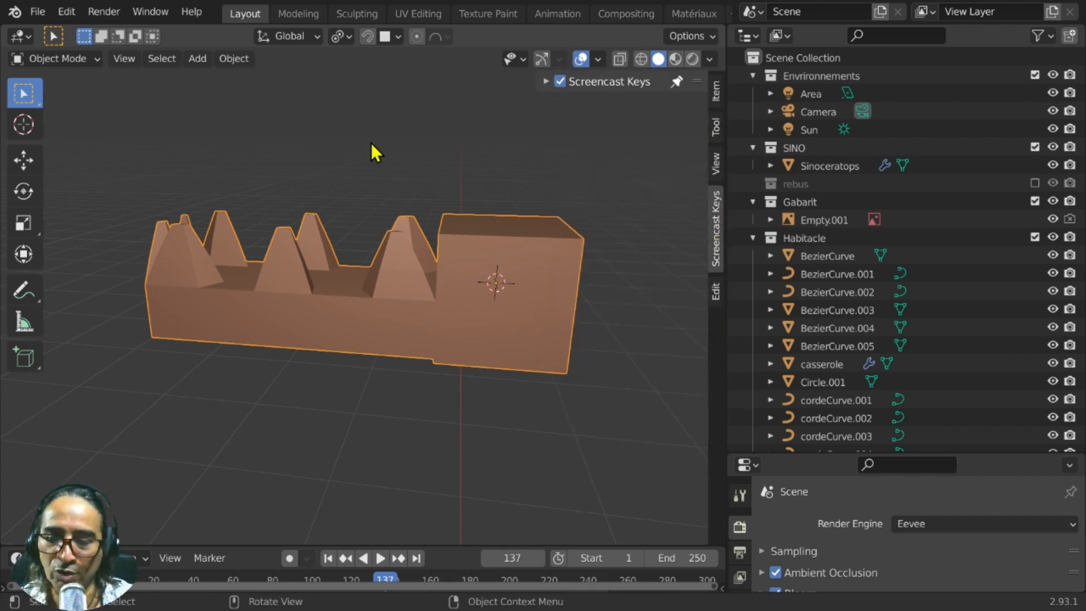
key(Tab)
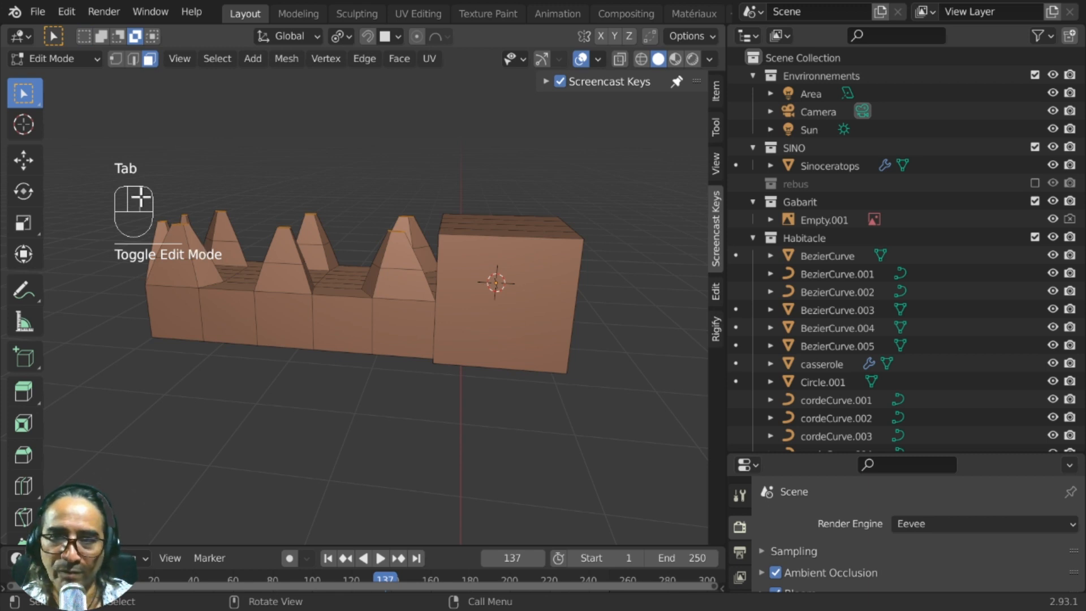
Select the side face of the large block at the jaw's rear and inset it
middle_drag(216, 374, 303, 390)
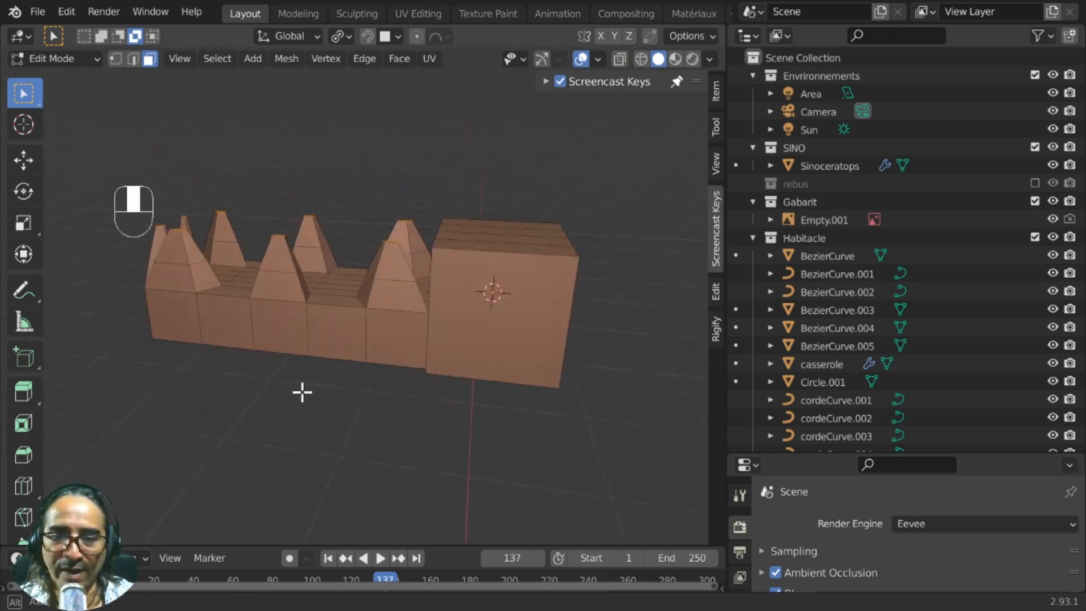
click(502, 315)
middle_drag(507, 319, 235, 297)
middle_drag(248, 389, 266, 387)
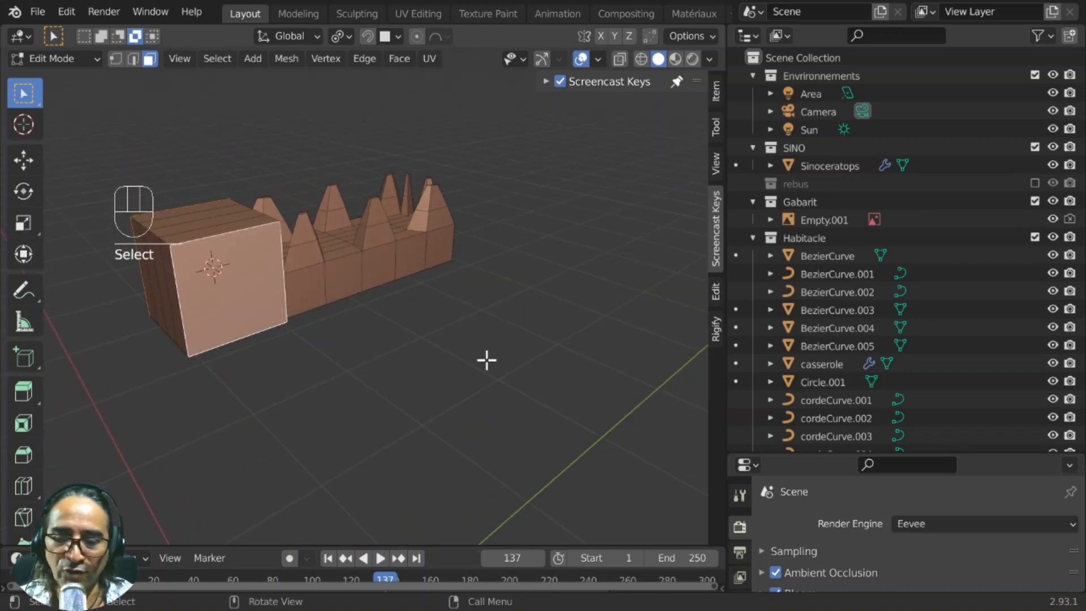
key(i)
click(552, 356)
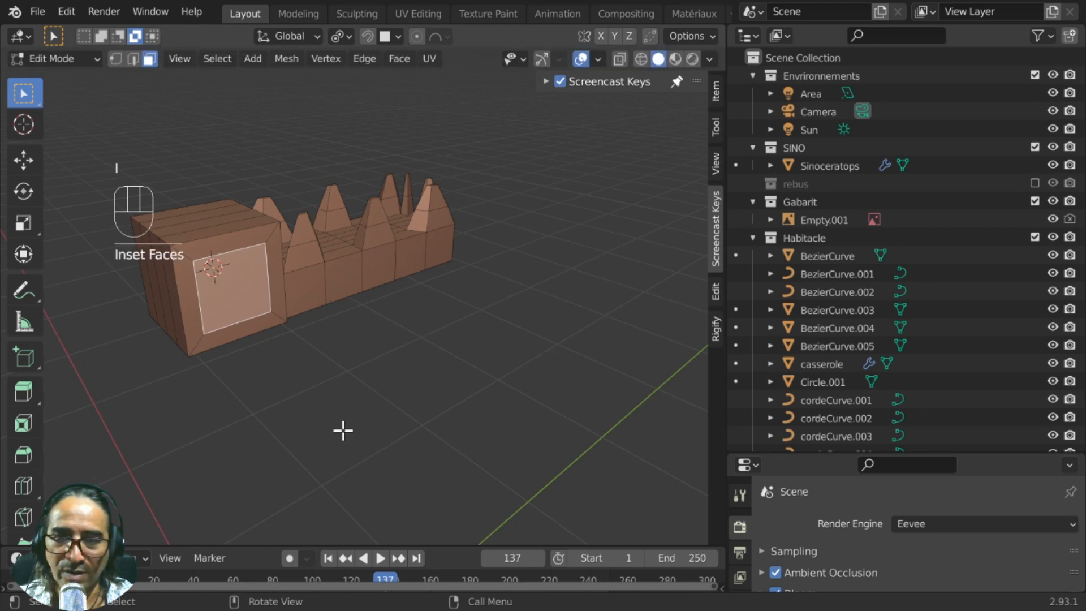
Extrude the inset face inward to hollow a square recess in the rear block's side
middle_drag(342, 431, 436, 425)
middle_drag(565, 405, 538, 405)
key(e)
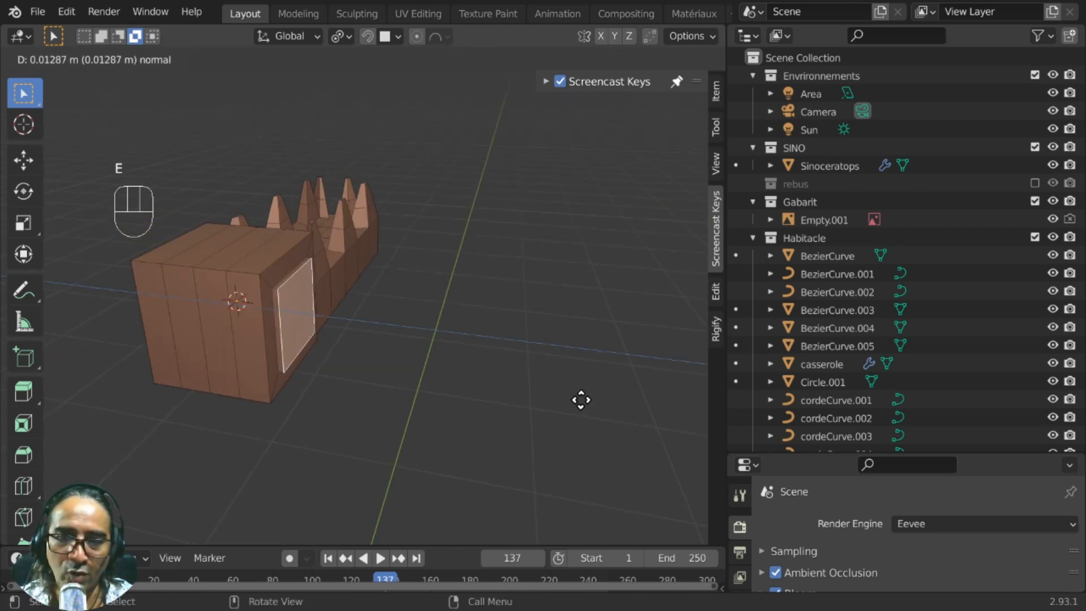
click(615, 438)
middle_drag(521, 381, 411, 382)
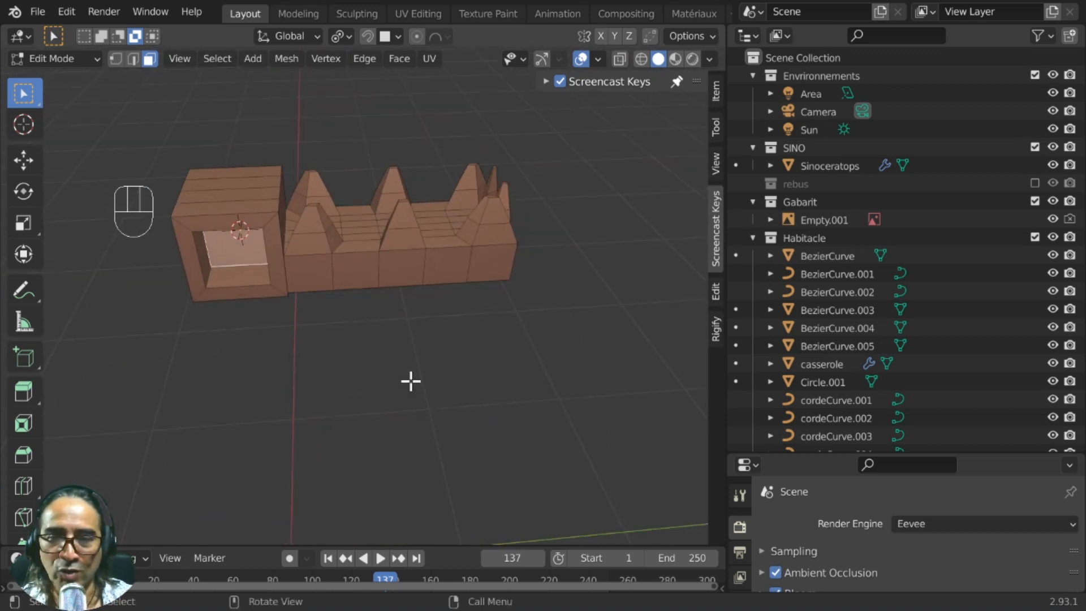
Unwrap the whole jaw mesh with Smart UV Project at a 66° angle limit and return to Object Mode
middle_drag(301, 362, 466, 335)
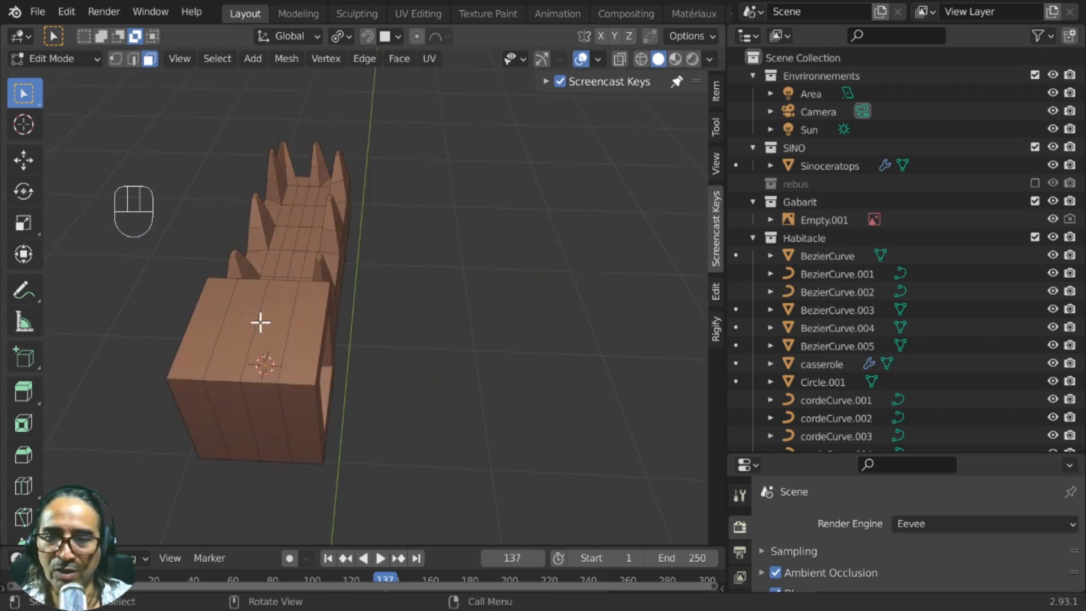
key(a)
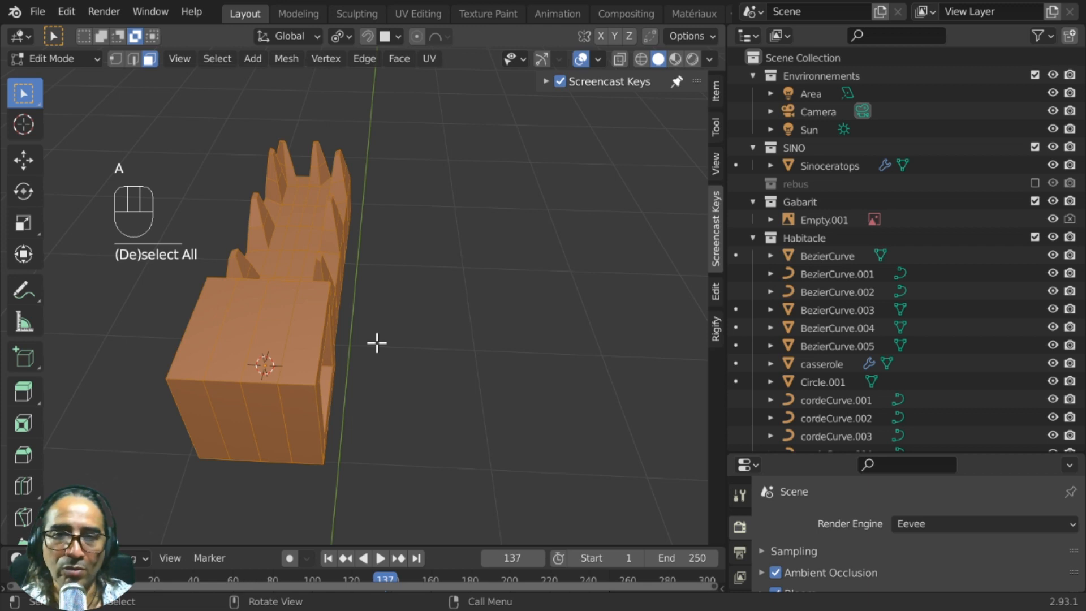
key(u)
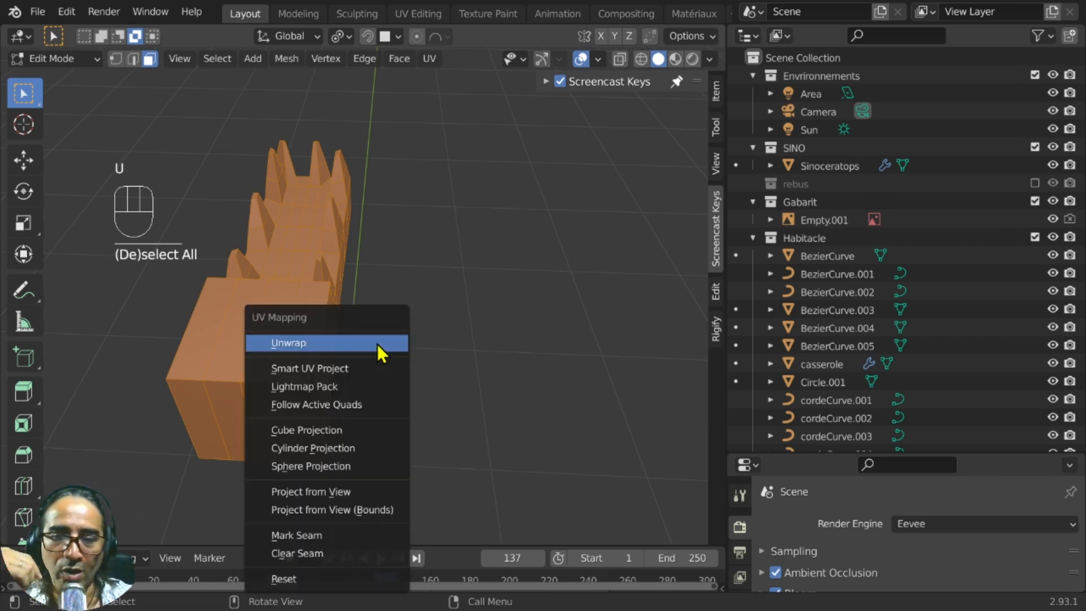
click(354, 368)
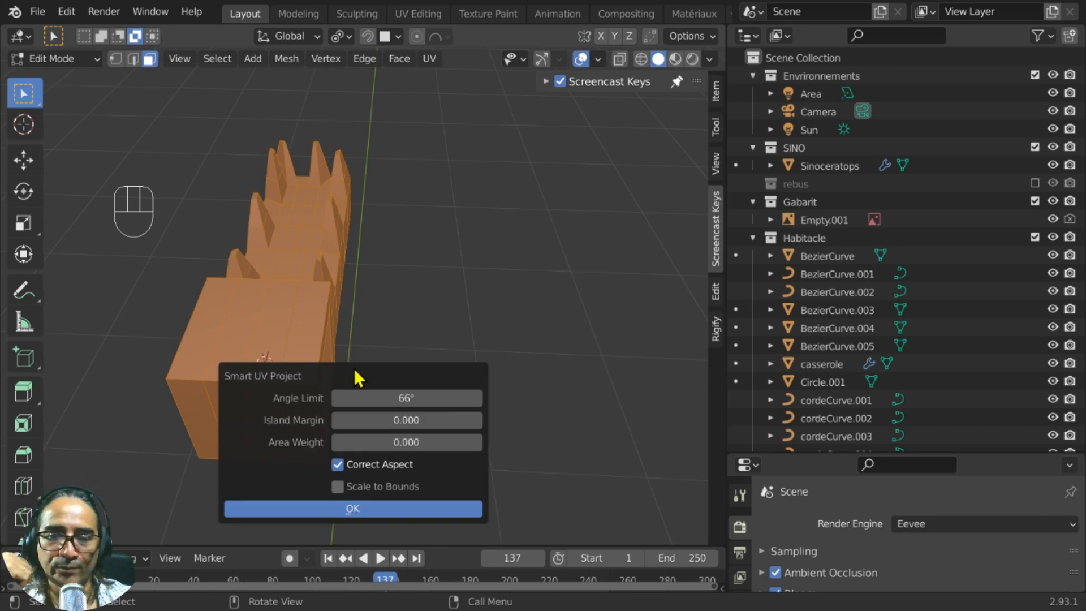
click(350, 507)
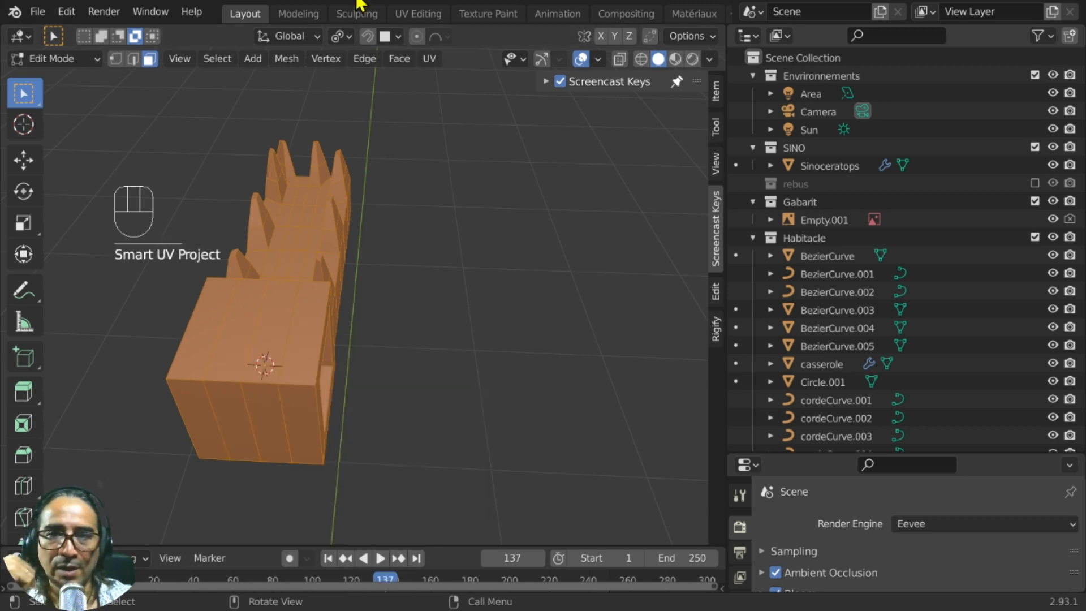
key(Tab)
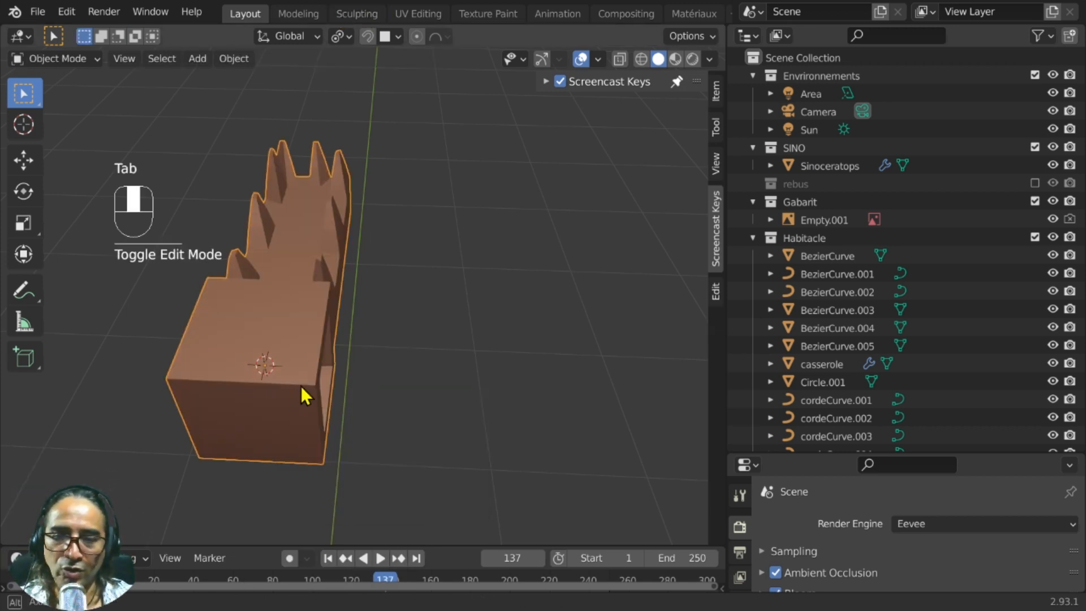
Add a Subdivision Surface to the jaw, try level 2, and settle on level 1
middle_drag(301, 385, 507, 151)
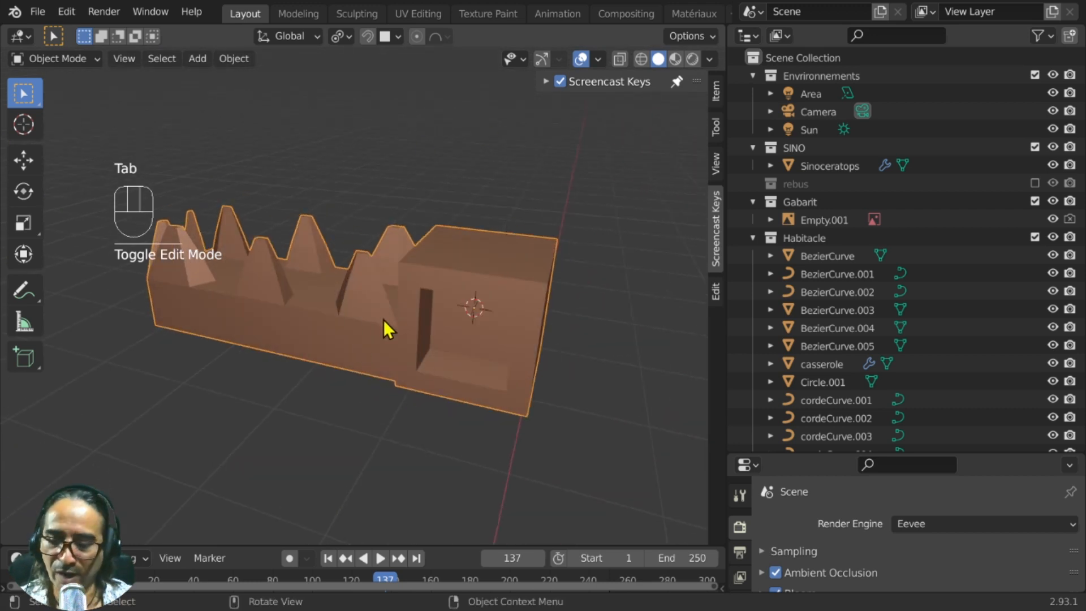
key(ctrl+1)
middle_drag(383, 320, 364, 344)
key(ctrl+2)
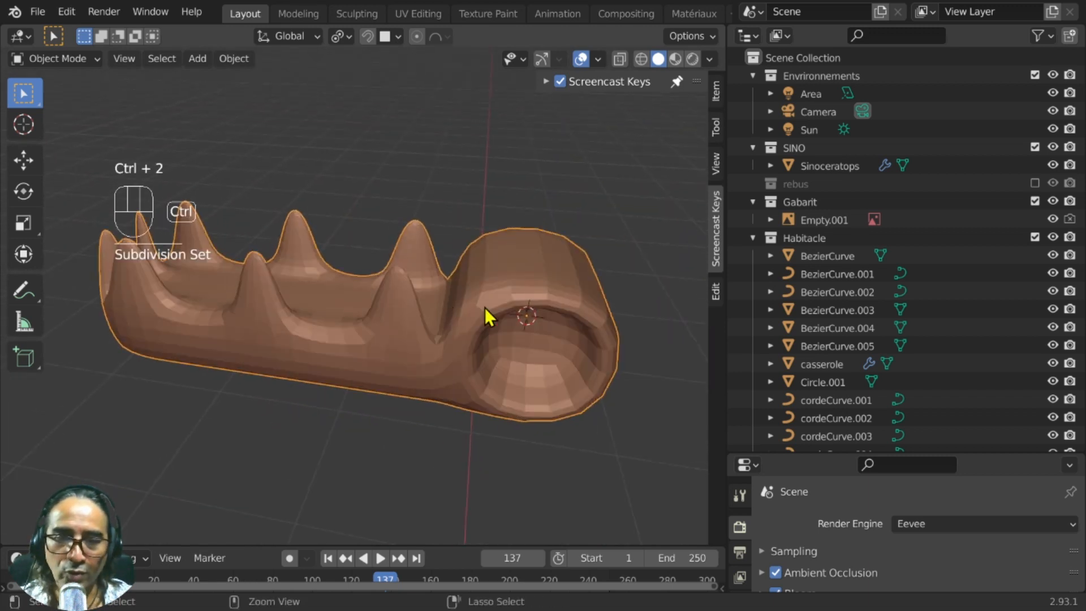
key(ctrl+1)
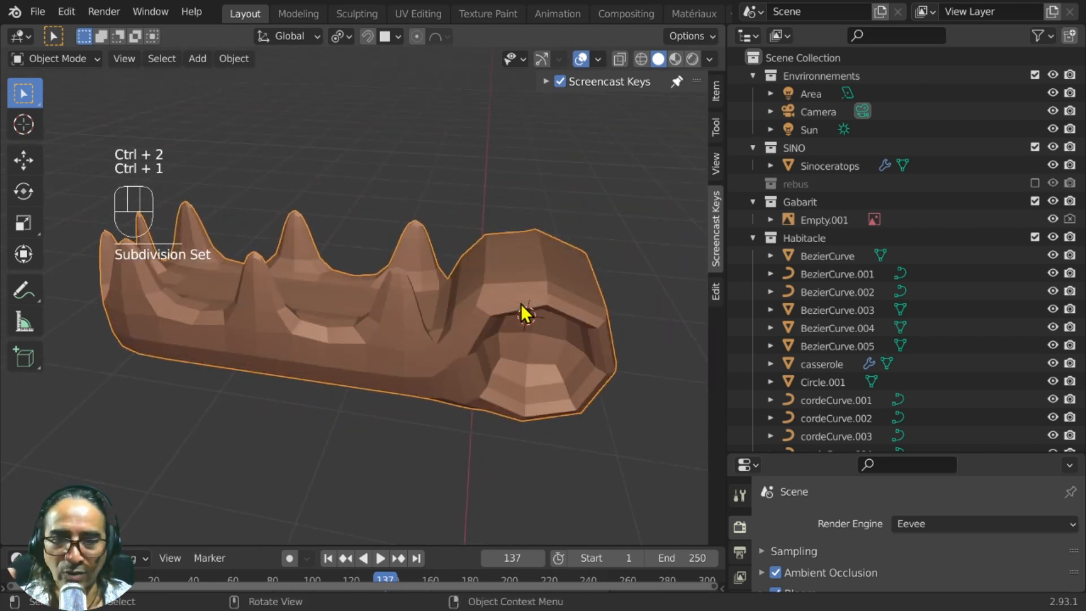
Apply Shade Smooth to the jaw and inspect its overall shape
right_click(505, 258)
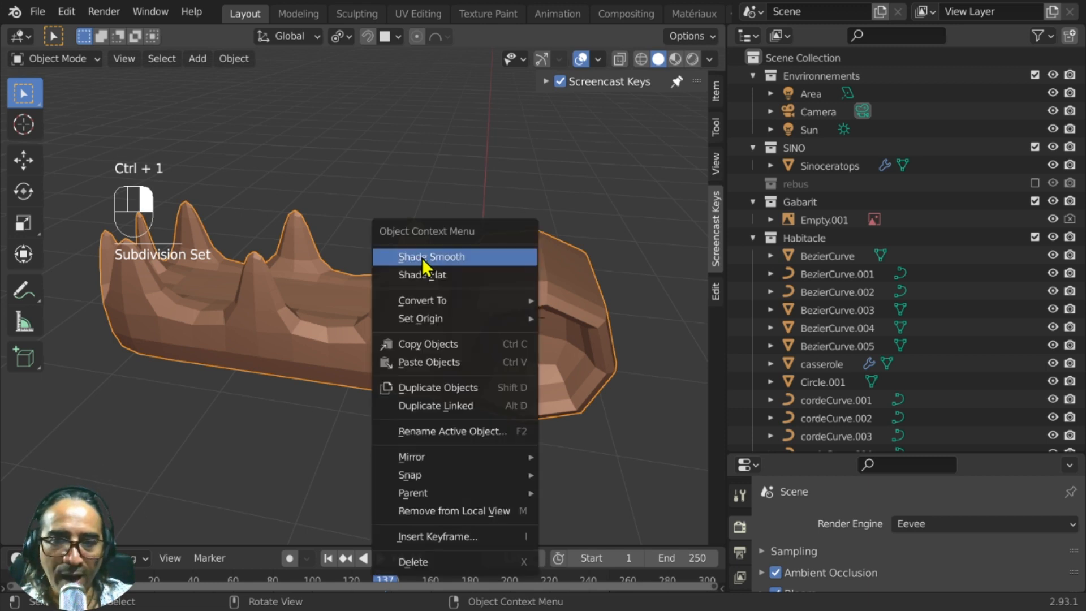
click(456, 259)
scroll(503, 293, down, 3)
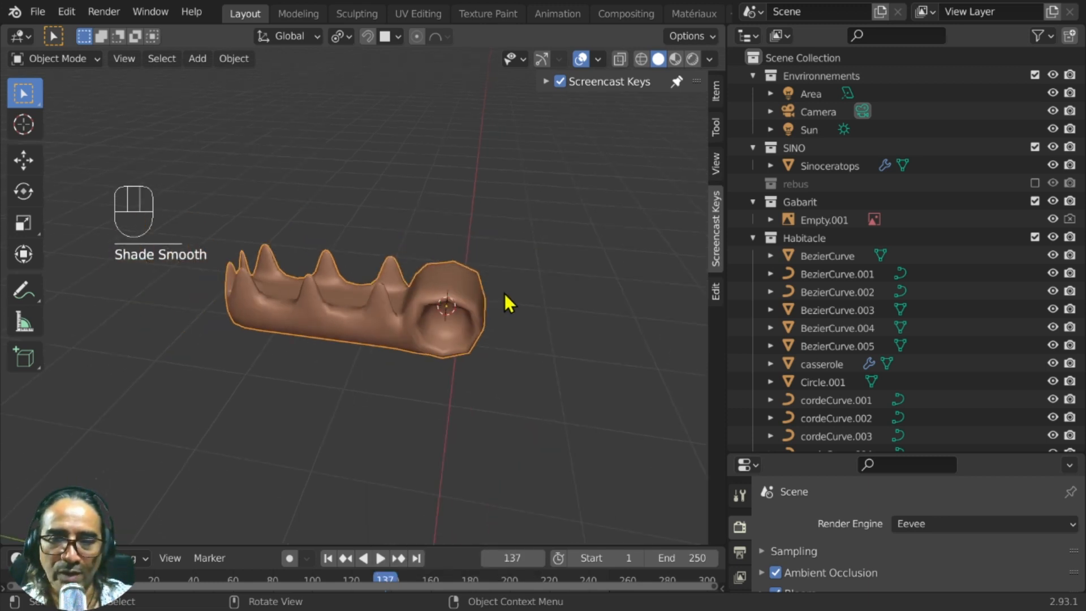
middle_drag(504, 293, 365, 250)
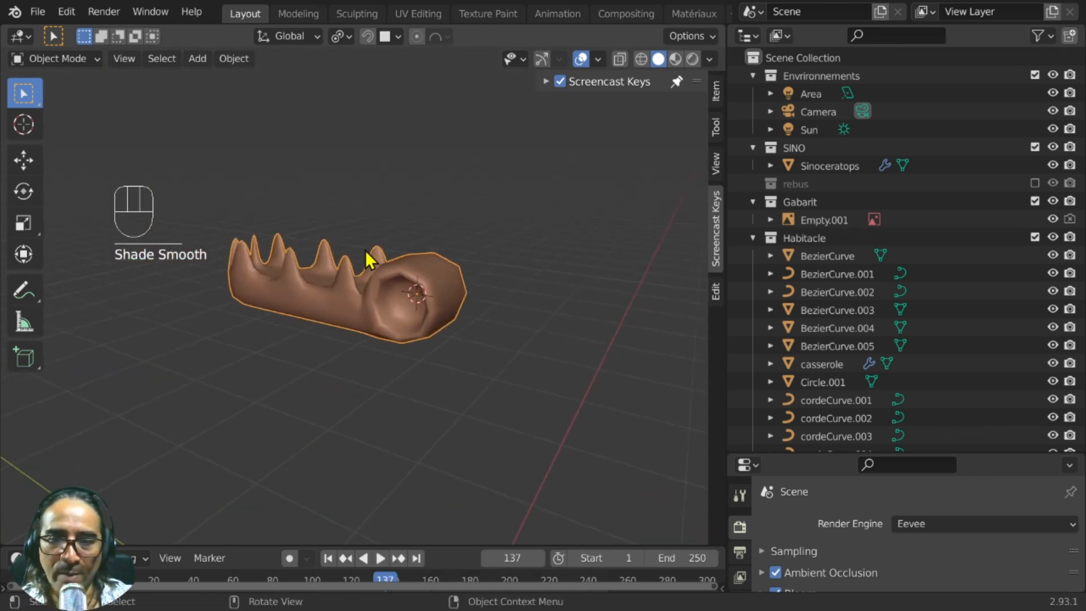
Select the central edges running across the top, rear and underside of the jaw's rear block in Edit Mode
key(Tab)
scroll(451, 271, up, 2)
middle_drag(448, 273, 395, 283)
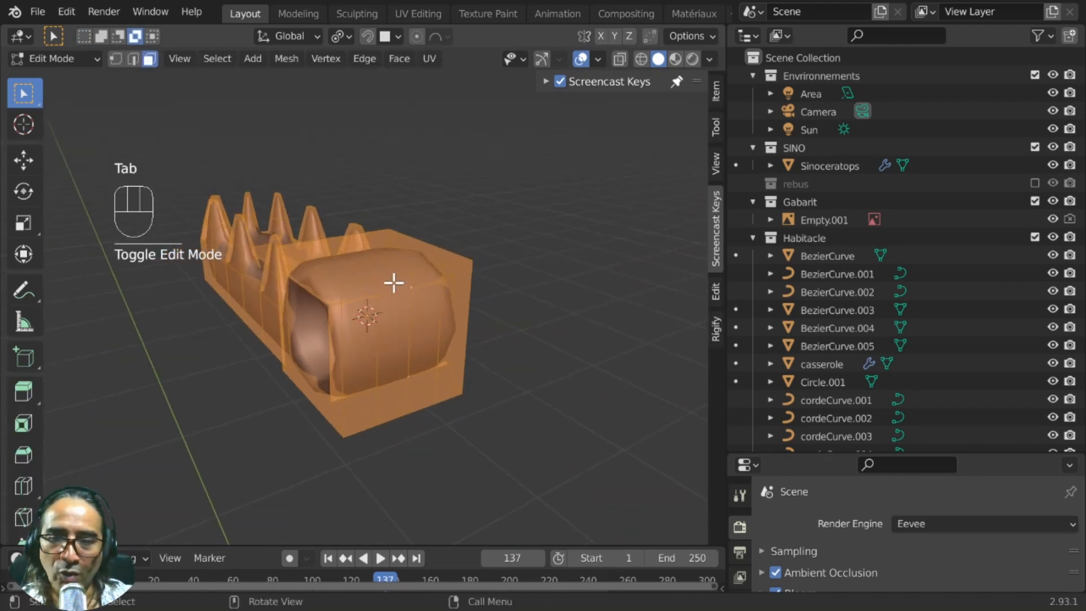
click(133, 59)
middle_drag(211, 141, 367, 311)
click(368, 312)
shift+click(389, 405)
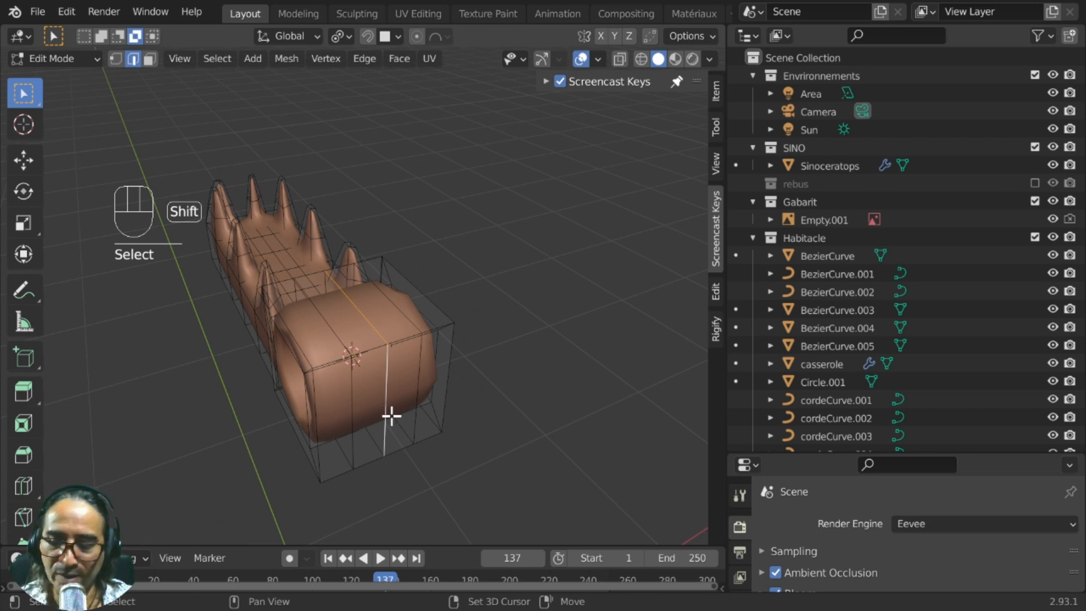
middle_drag(390, 416, 351, 308)
Enable proportional editing with the Sphere falloff
click(435, 37)
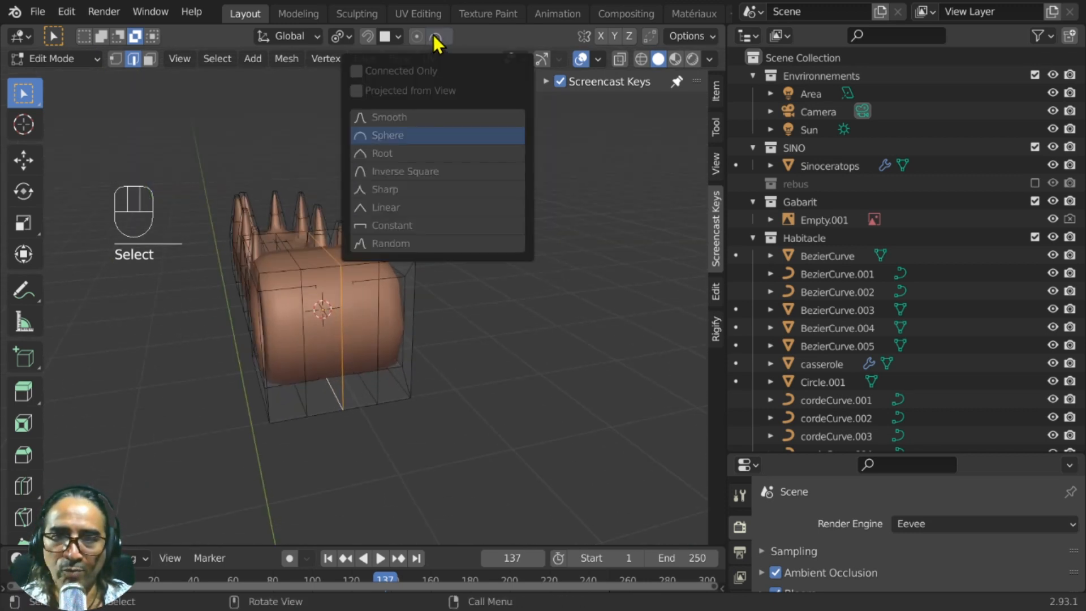
click(415, 40)
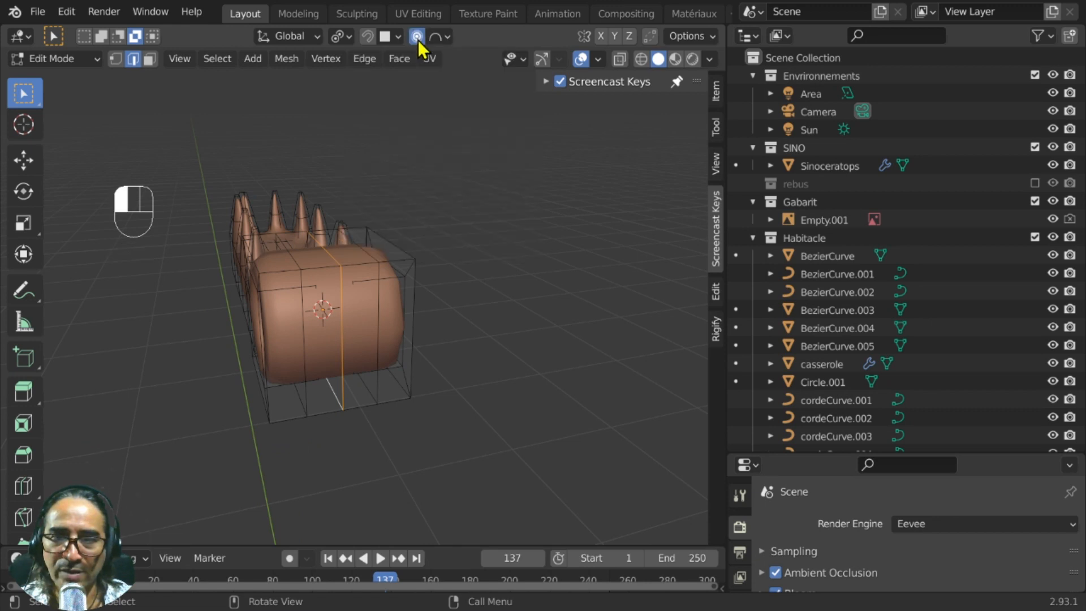
click(448, 38)
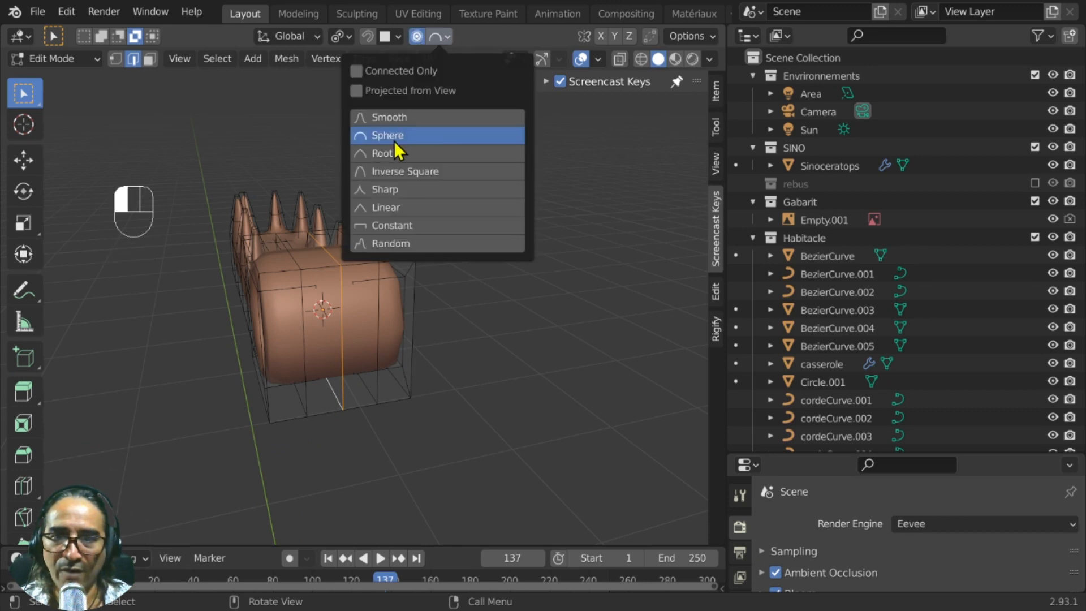
click(355, 134)
Scale the selected central edges up to about 1.4 with a proportional size of 0.14 to bulge the rear block
key(s)
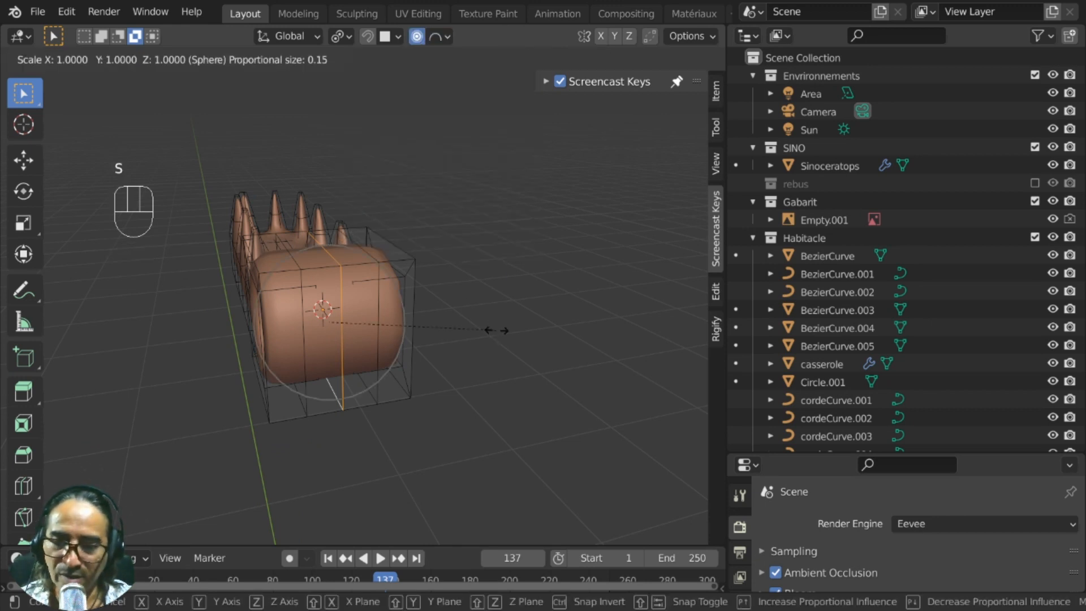
scroll(535, 369, up, 2)
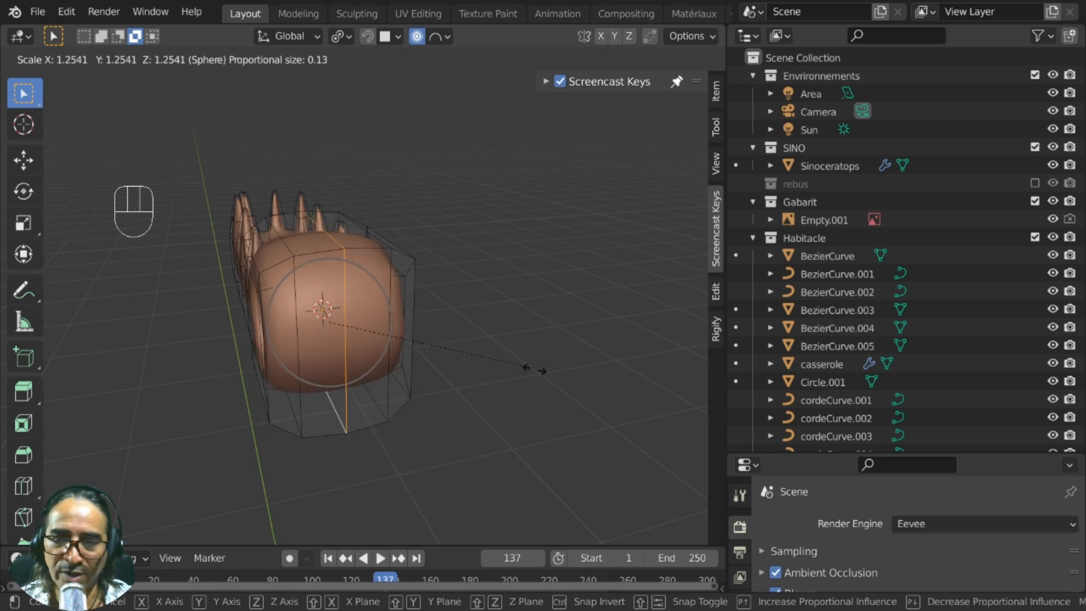
scroll(540, 384, down, 4)
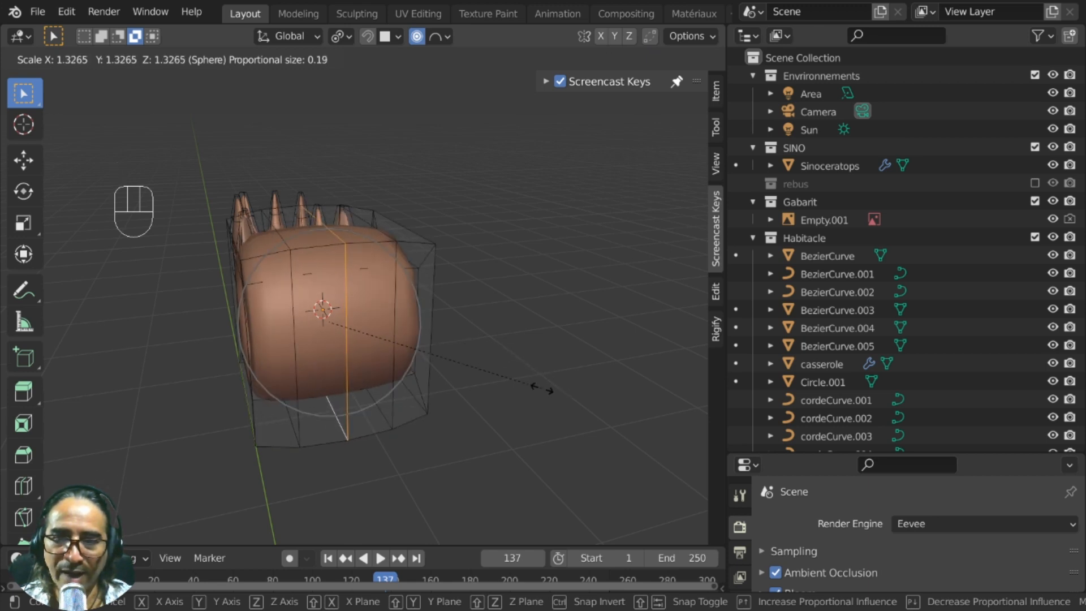
scroll(542, 389, up, 5)
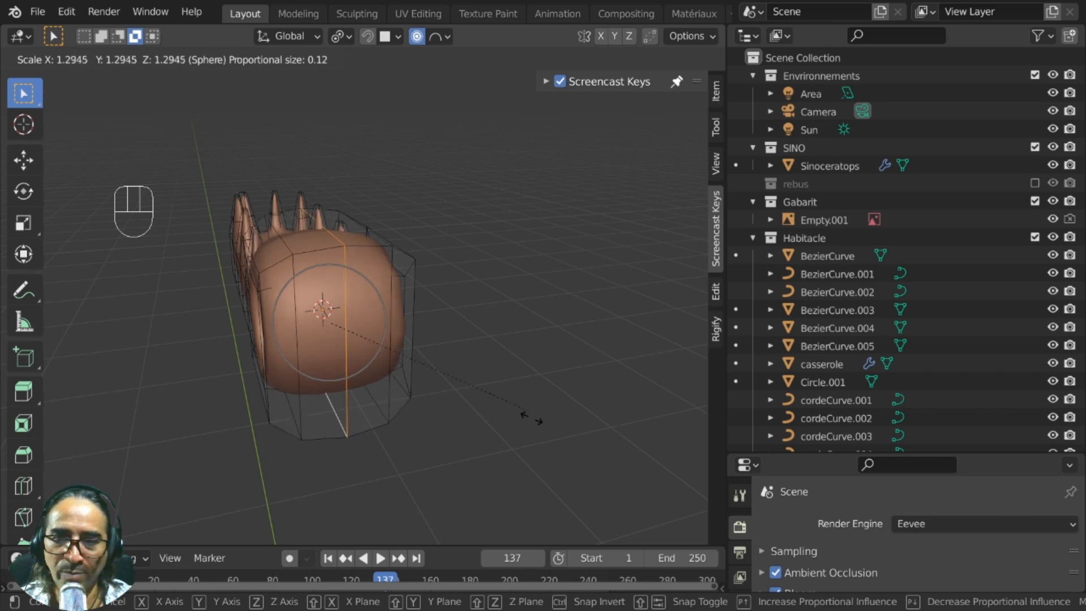
scroll(532, 420, down, 2)
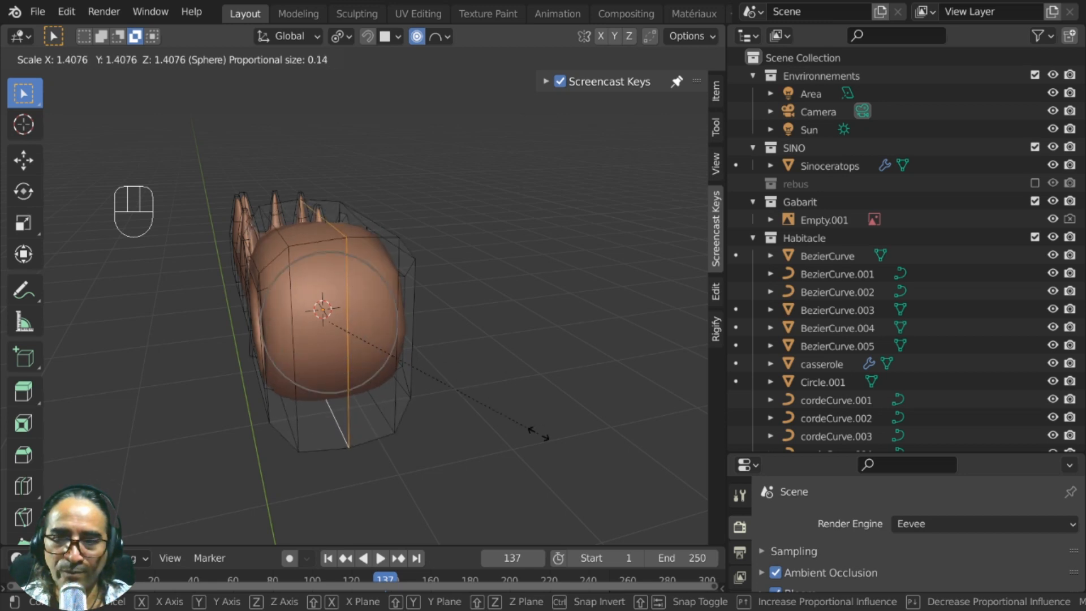
click(537, 411)
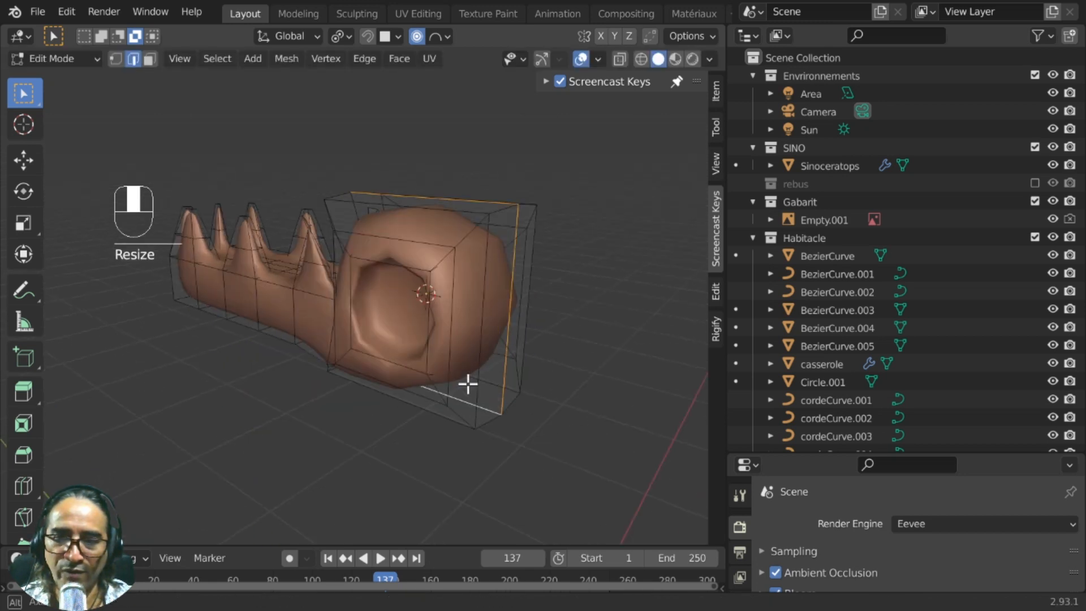
In the side view, move the selected edges about 0.09 m along Y and 0.05 m up, tilt them slightly, and return to Object Mode
middle_drag(467, 383, 531, 366)
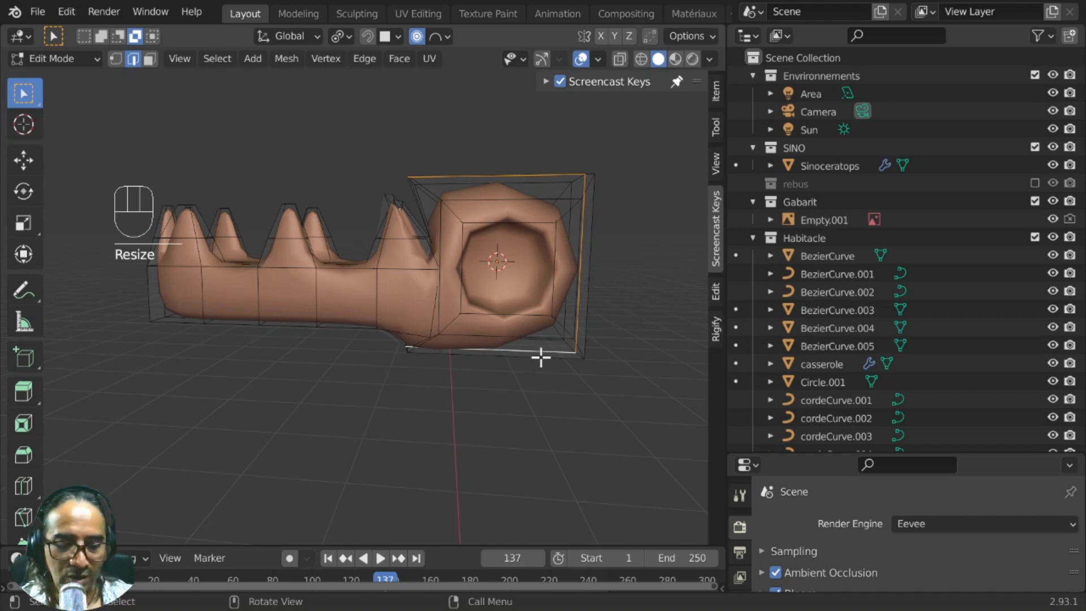
key(KP_3)
key(g)
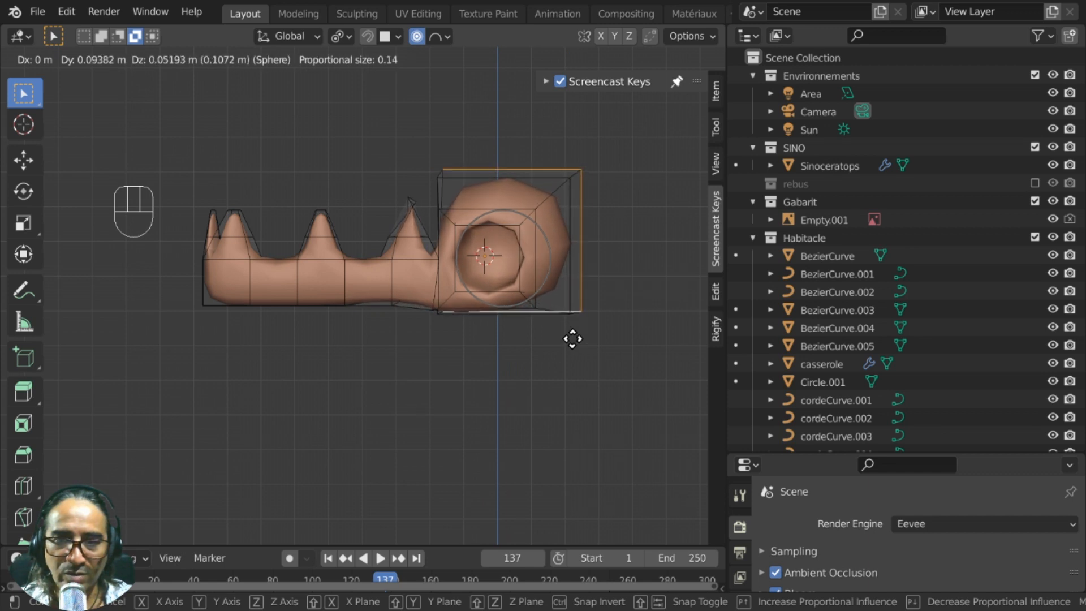
click(572, 339)
key(r)
click(566, 354)
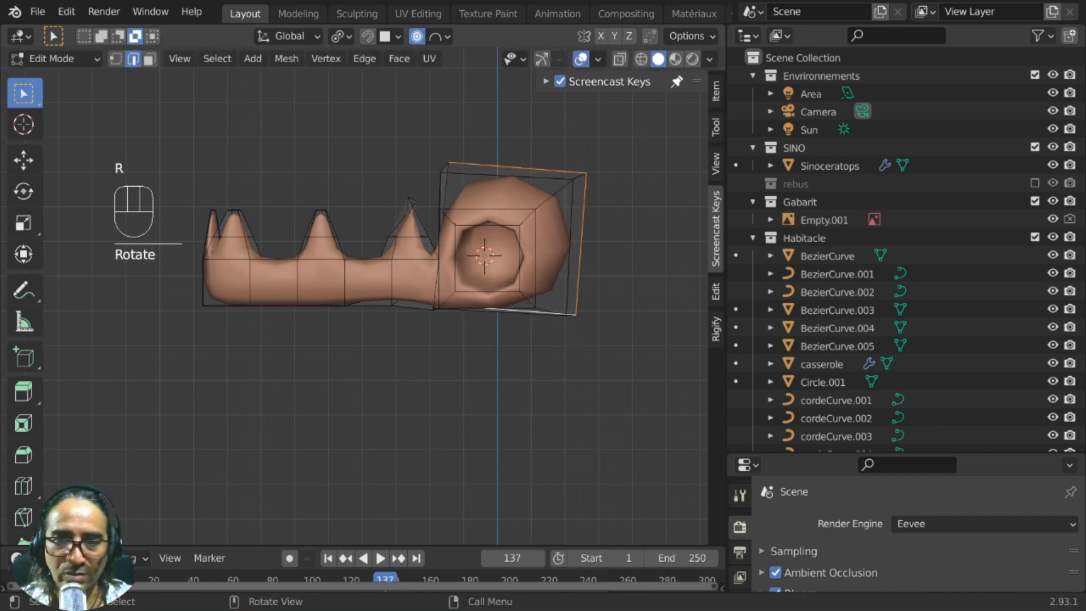
key(r)
key(g)
key(Tab)
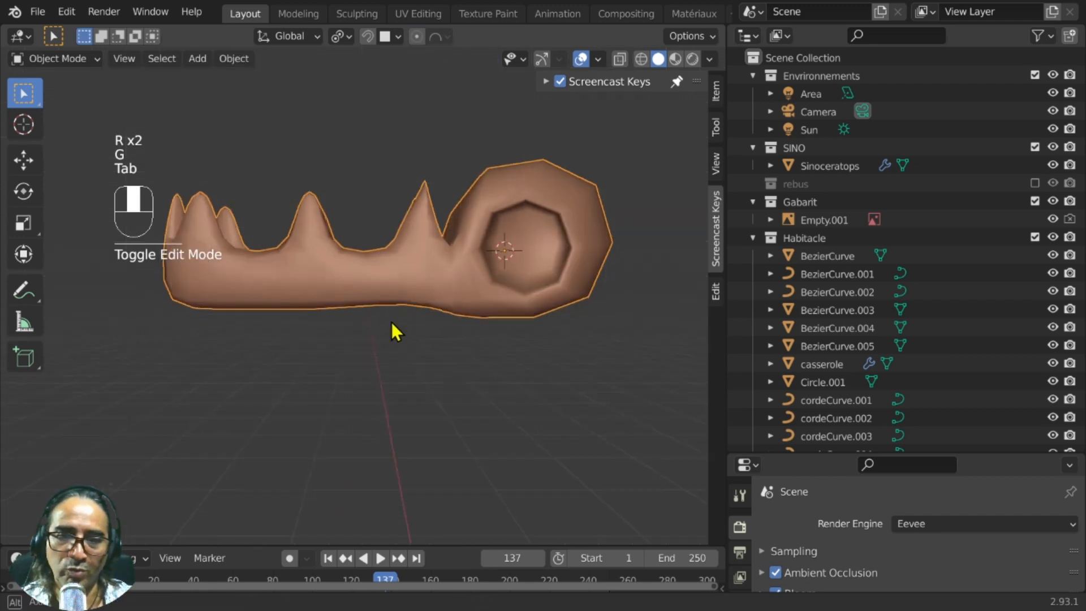
Pull the central vertical edge of the jaw's front outward along Y with proportional editing to round the tip, and return to Object Mode
middle_drag(392, 323, 577, 391)
key(Tab)
click(496, 417)
middle_drag(496, 416, 432, 407)
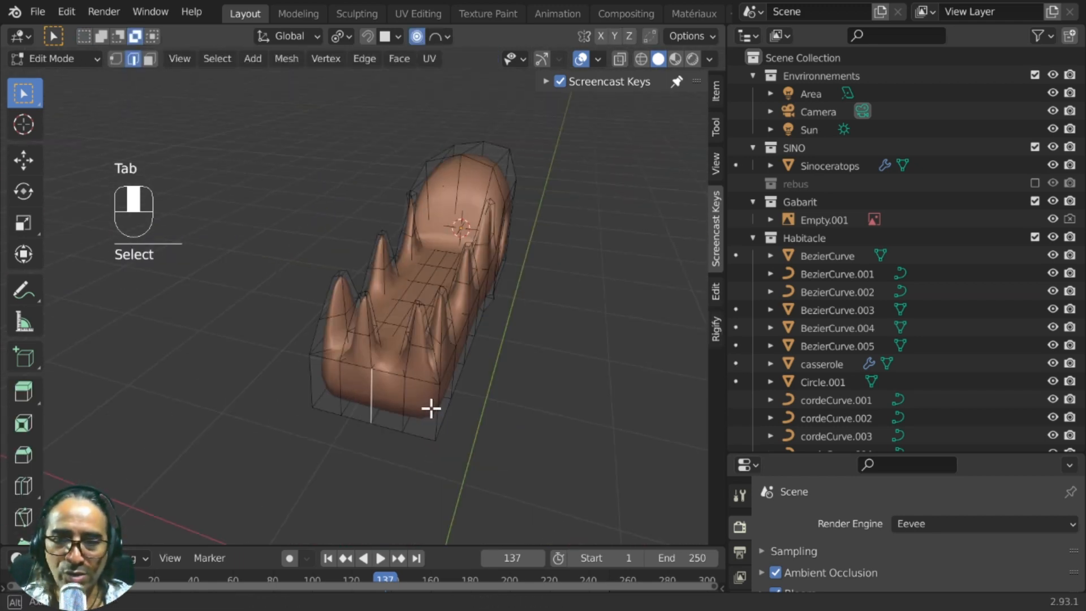
middle_drag(545, 323, 517, 335)
key(g)
key(y)
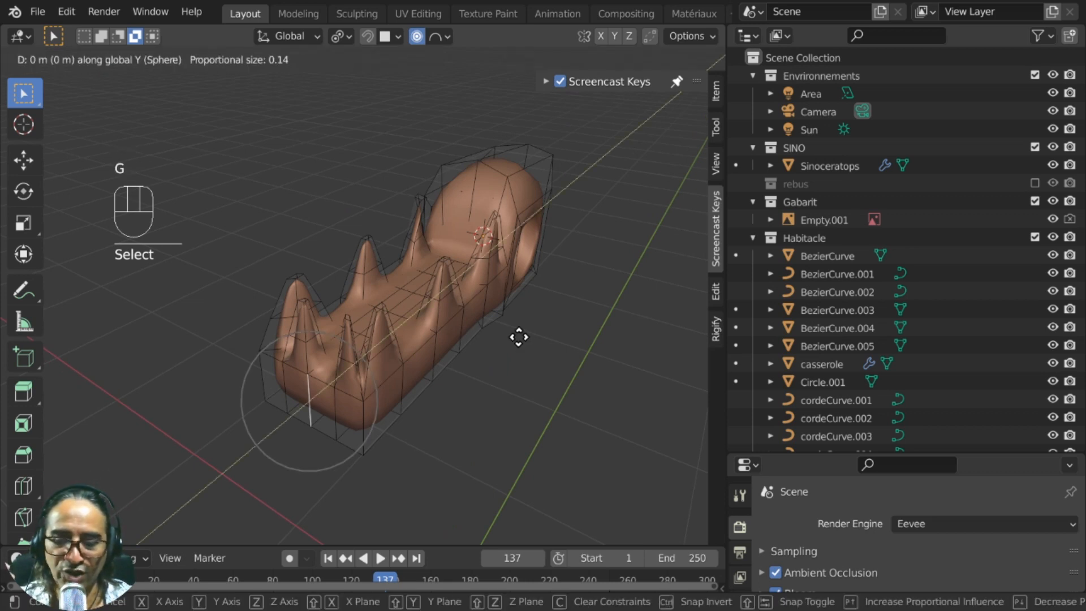
click(498, 359)
key(Tab)
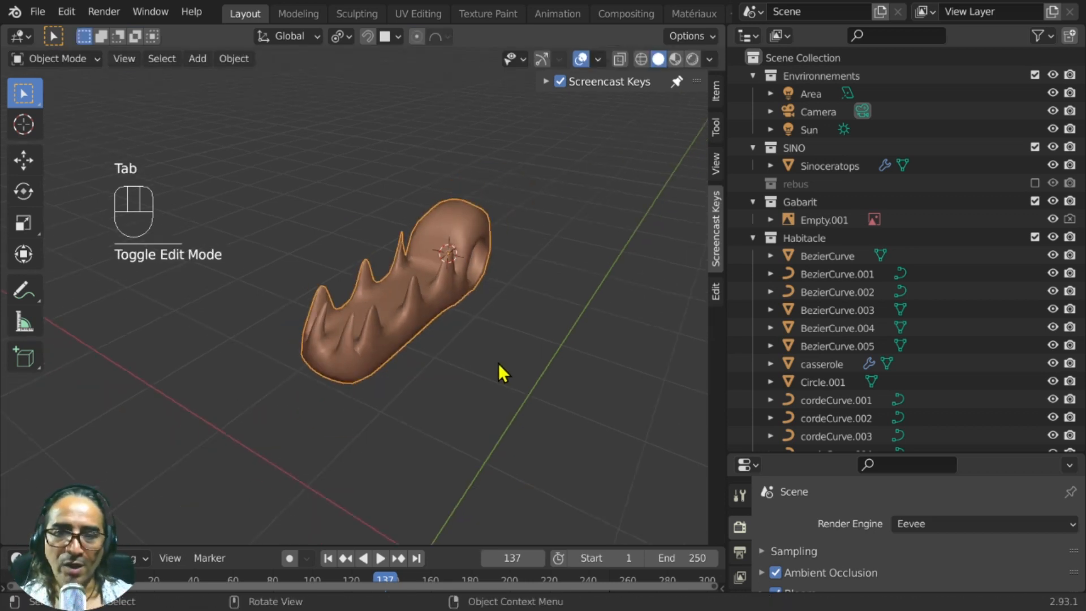
middle_drag(498, 364, 419, 338)
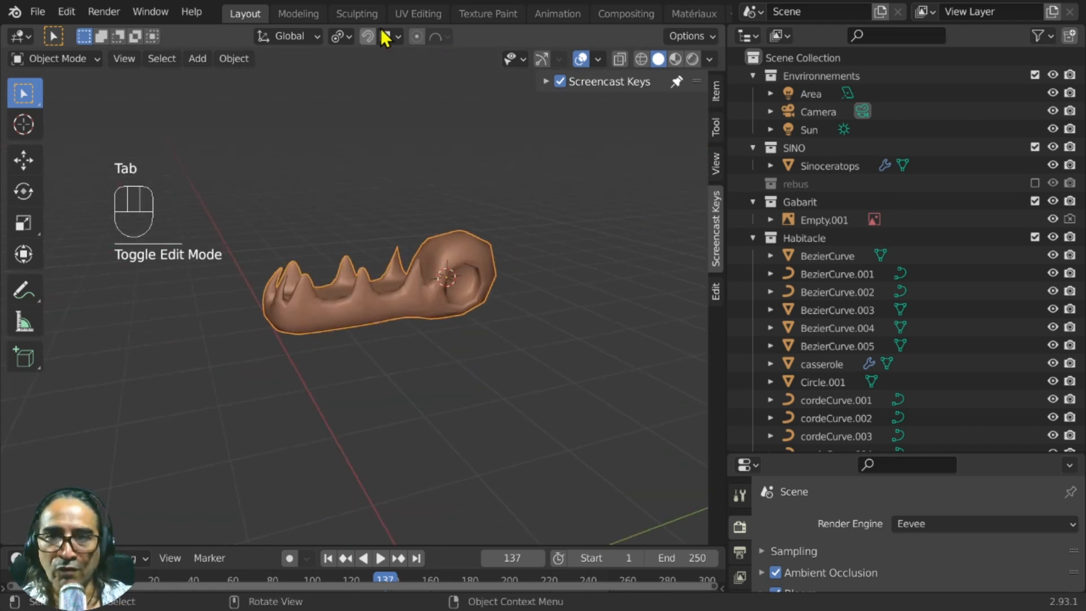
Isolate the jaw in the UV Editing workspace, select its whole mesh to display the UV layout, and enlarge the UV editor
click(416, 14)
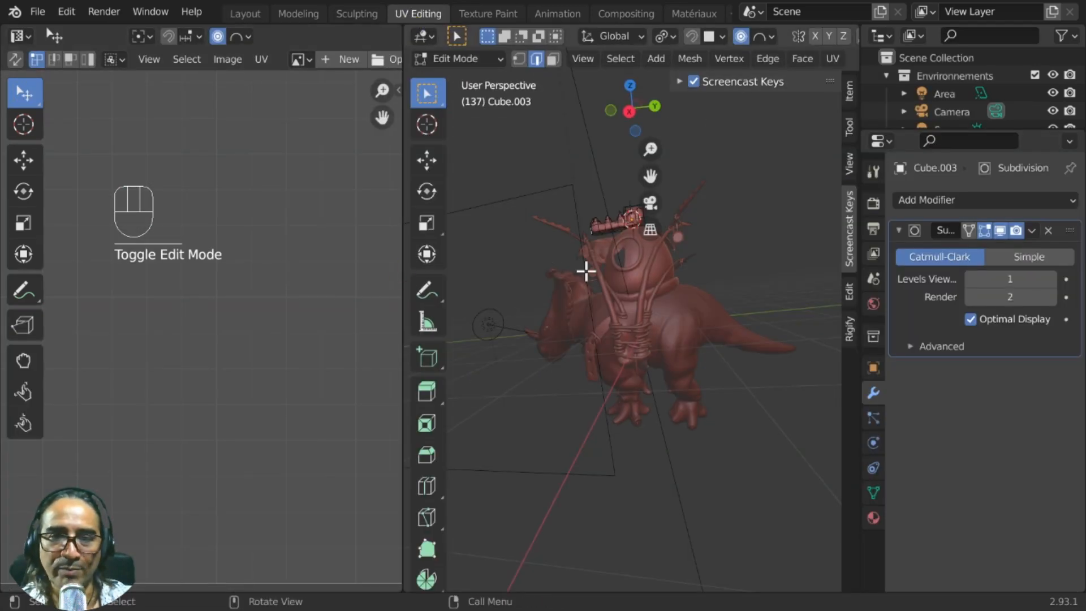
key(KP_Divide)
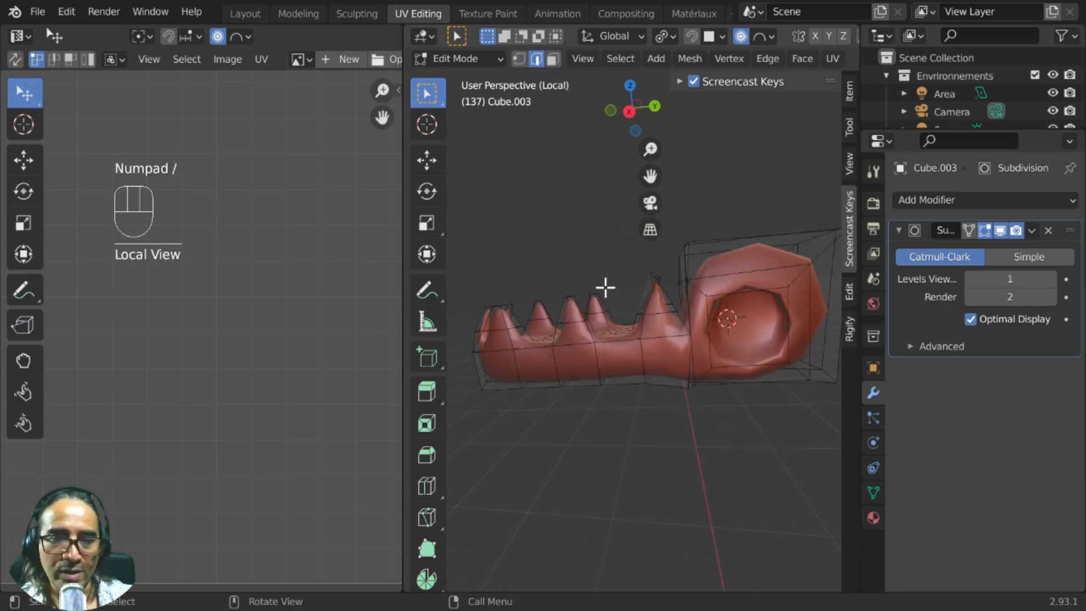
middle_drag(605, 287, 718, 364)
key(a)
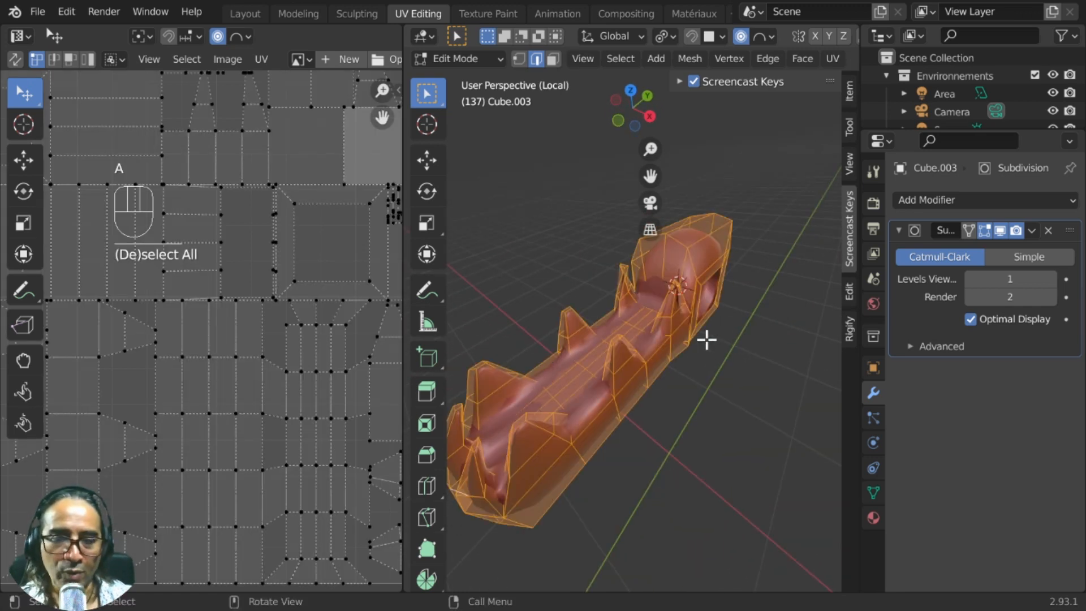
scroll(218, 345, down, 3)
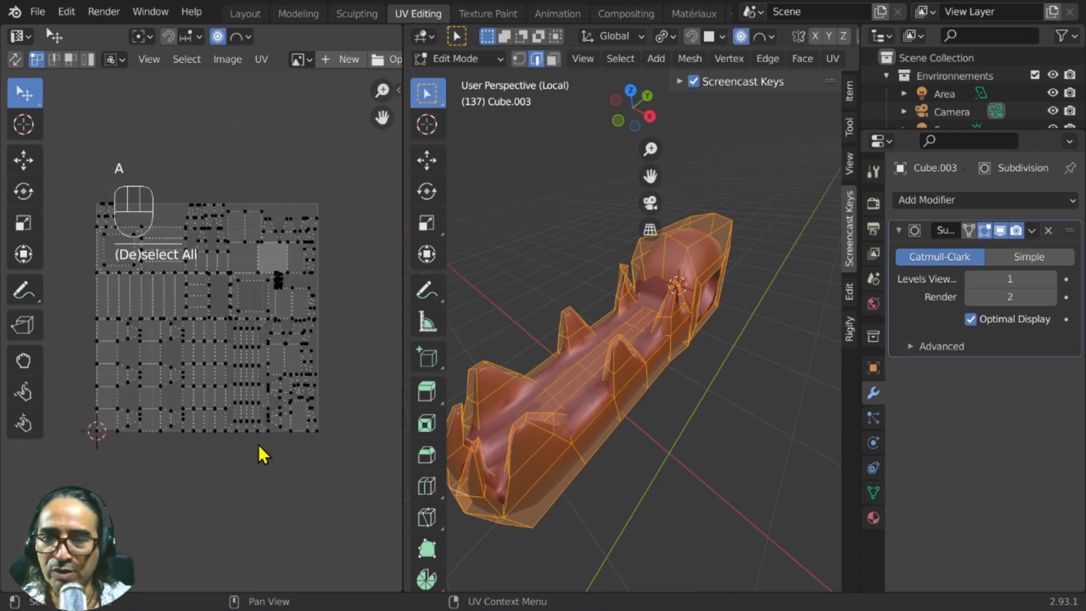
shift+middle_drag(259, 445, 318, 453)
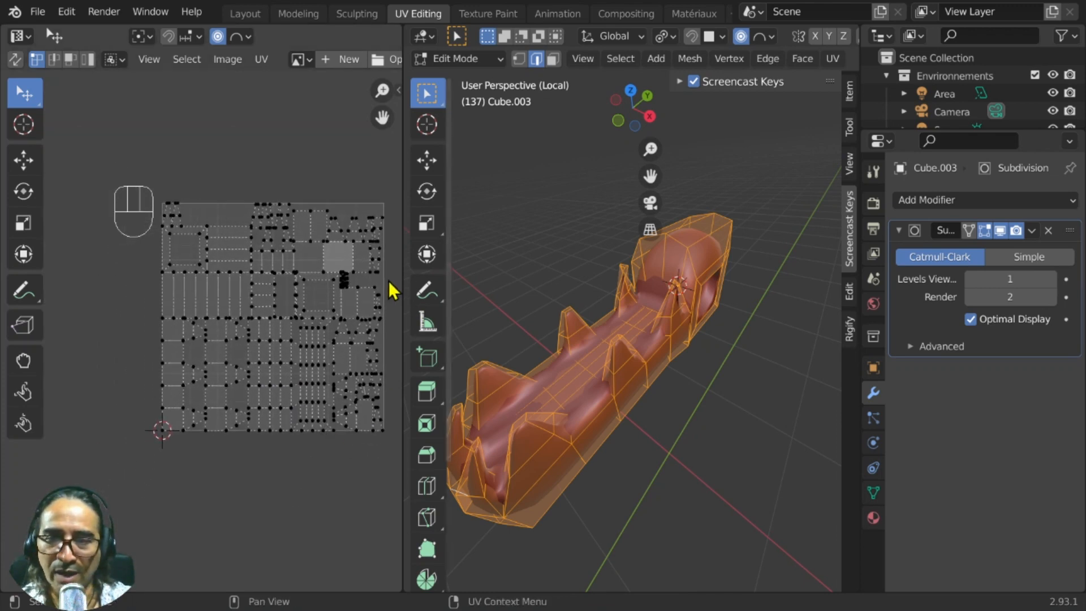
drag(402, 262, 521, 262)
scroll(384, 350, up, 2)
middle_drag(384, 350, 329, 360)
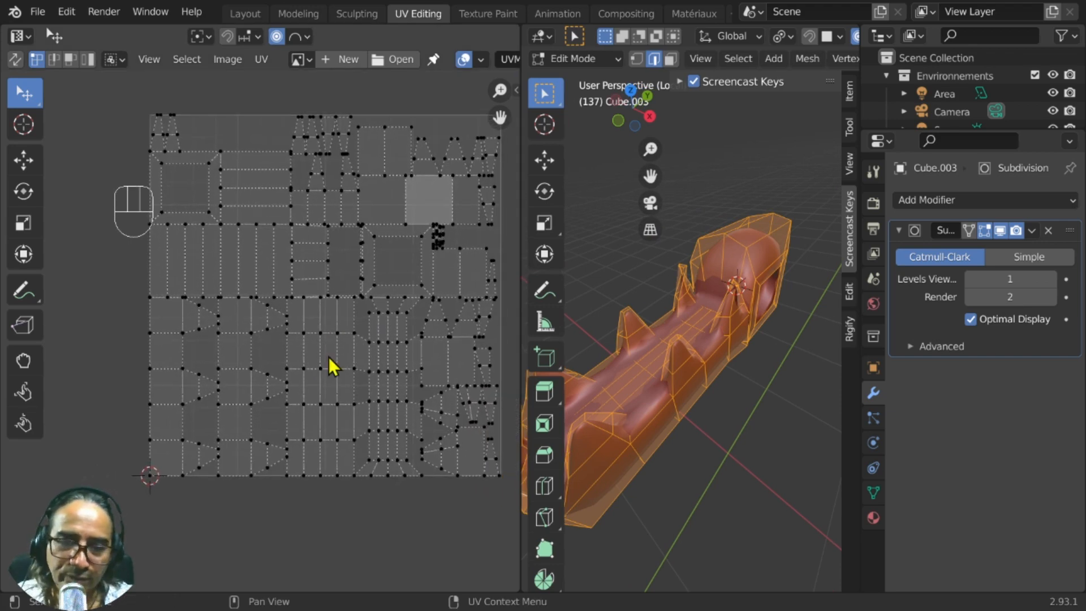
Turn off proportional editing in the UV editor and nudge a corner vertex of one UV island slightly
scroll(328, 357, up, 8)
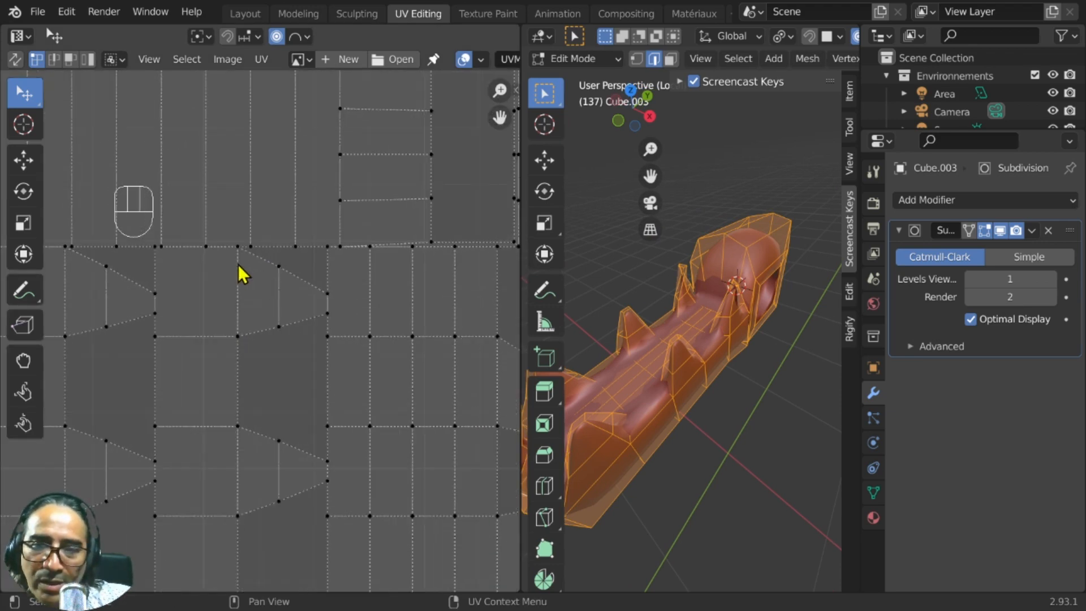
scroll(331, 206, down, 3)
scroll(457, 326, up, 4)
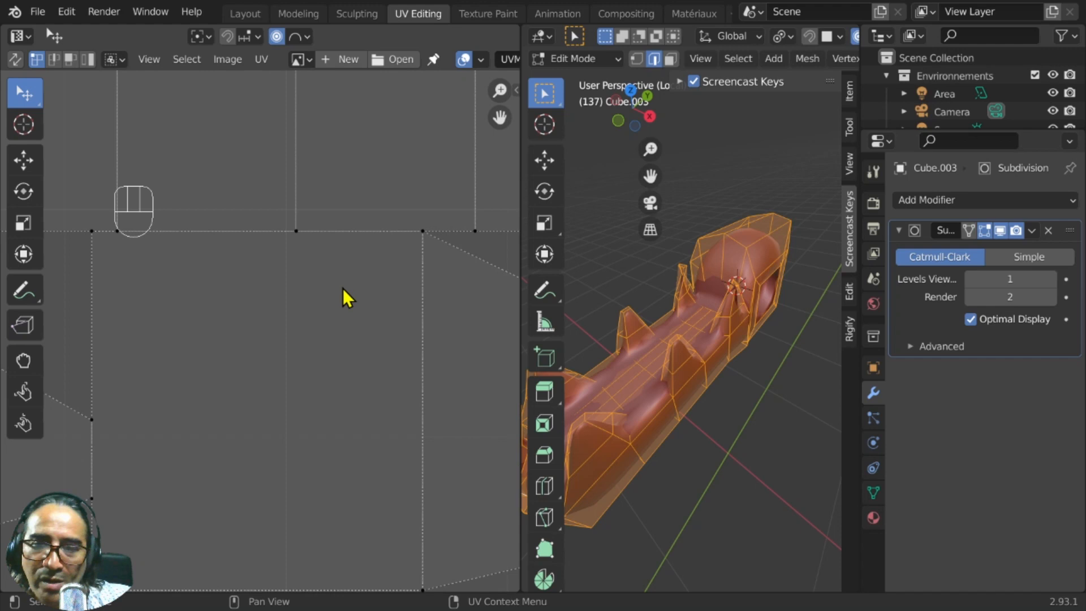
click(422, 232)
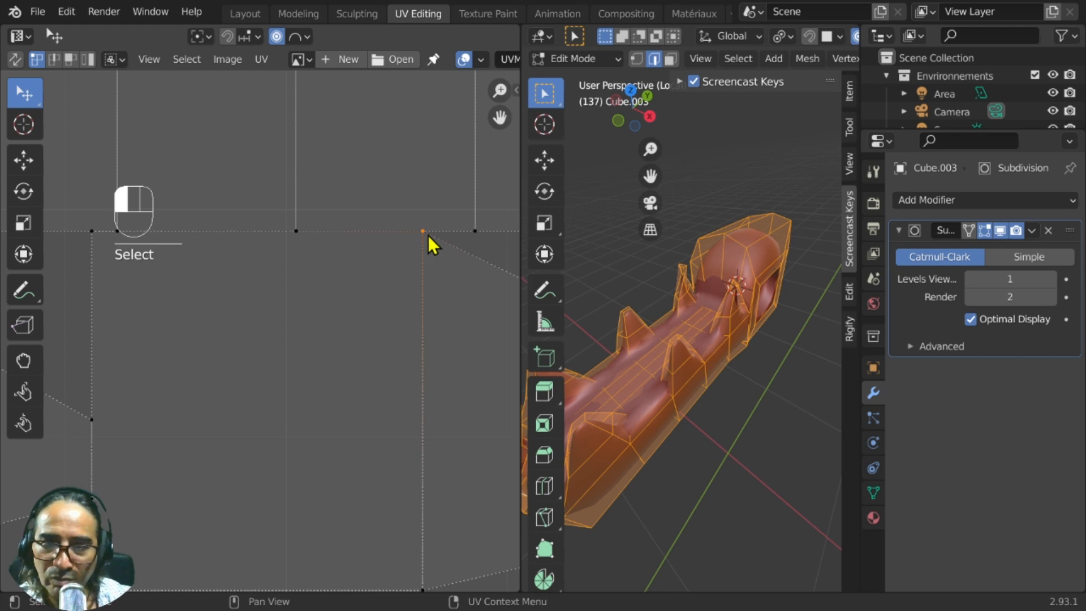
key(g)
click(436, 271)
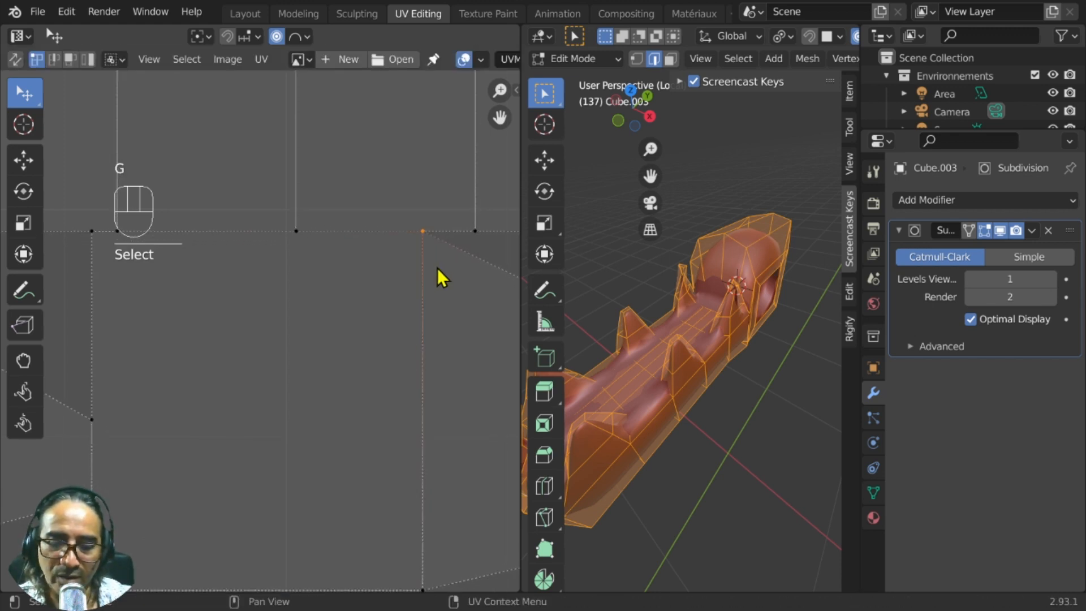
key(o)
key(g)
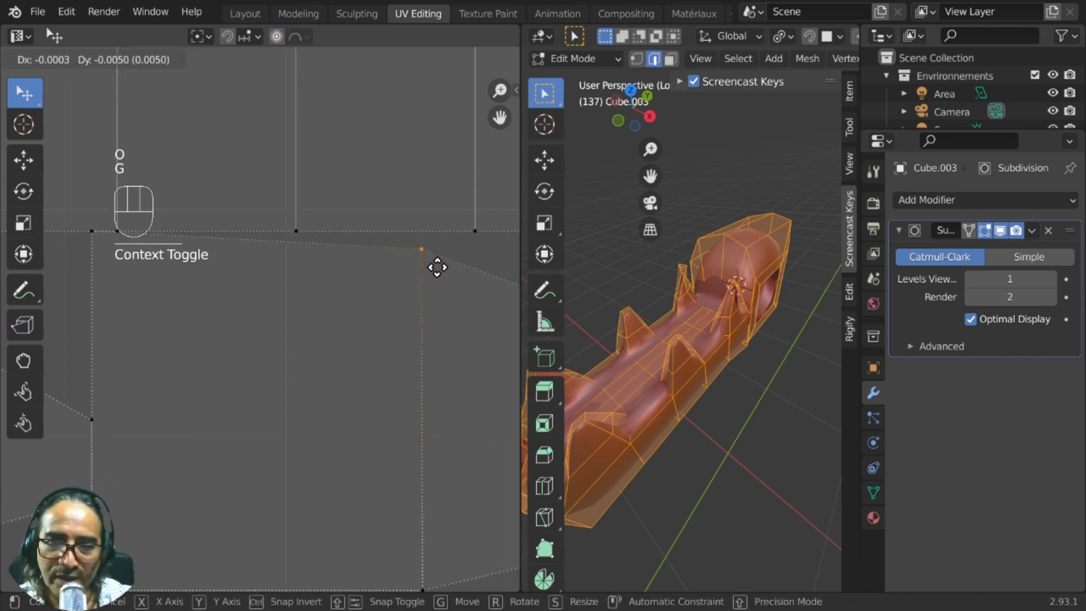
click(408, 224)
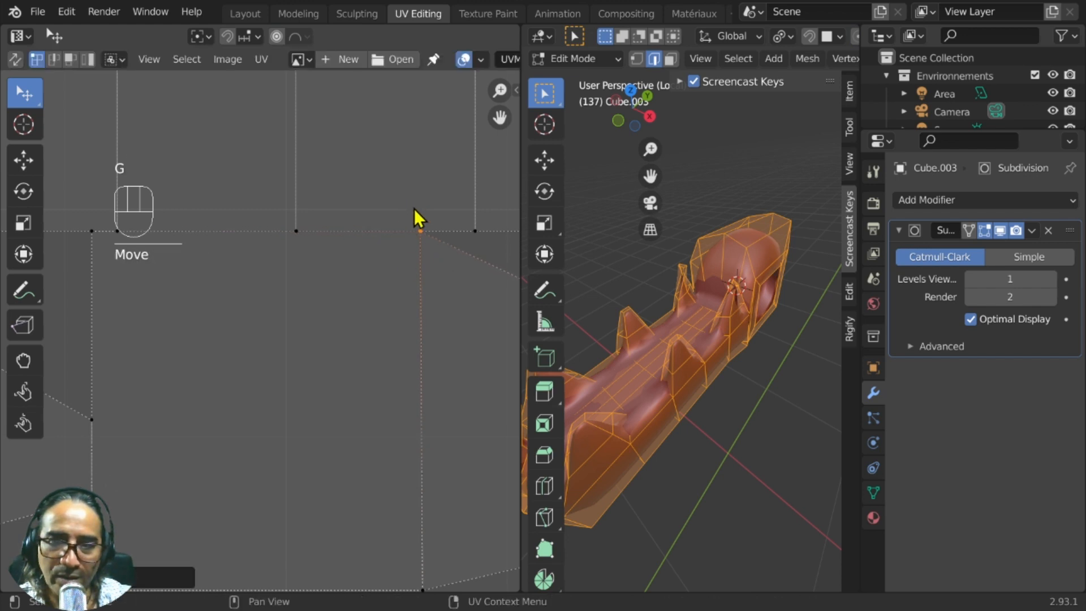
Pick a neighbouring UV vertex on the island border and compare the UV layout with the jaw mesh
scroll(337, 306, down, 5)
middle_drag(761, 390, 698, 341)
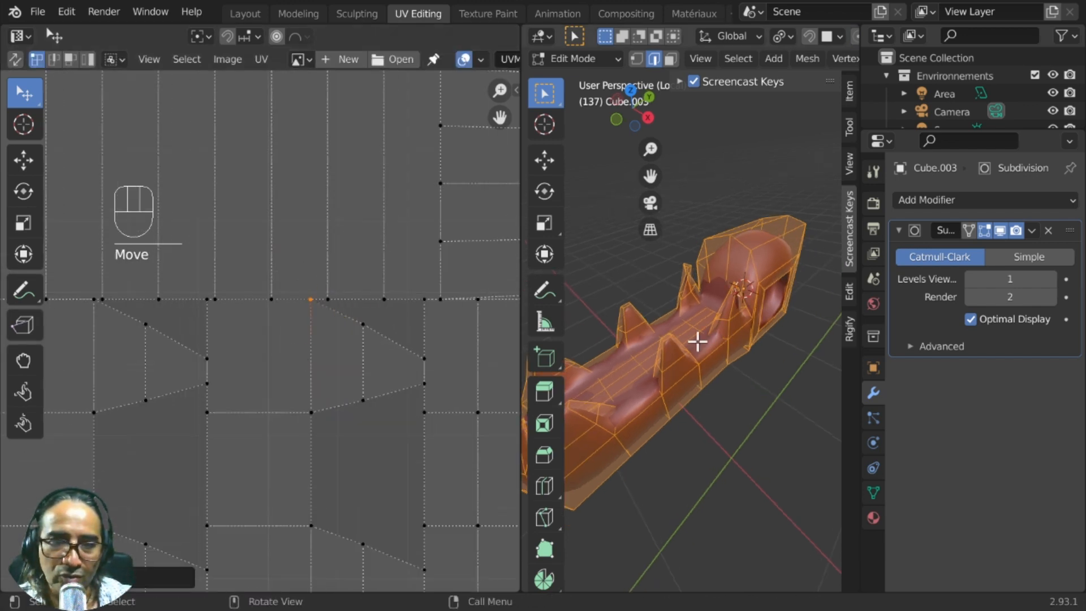
middle_drag(732, 376, 650, 376)
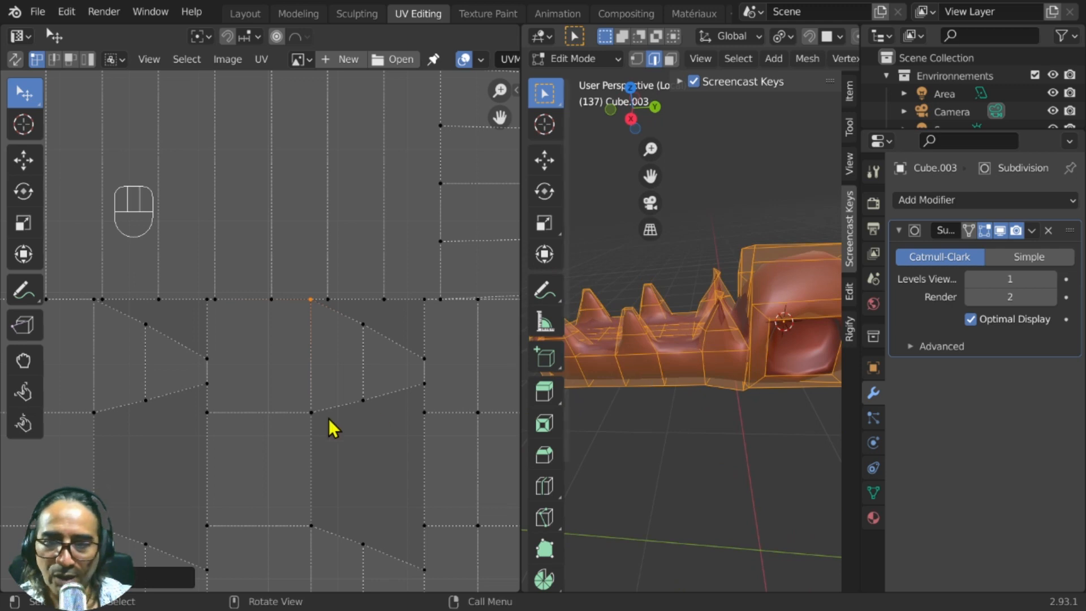
click(274, 304)
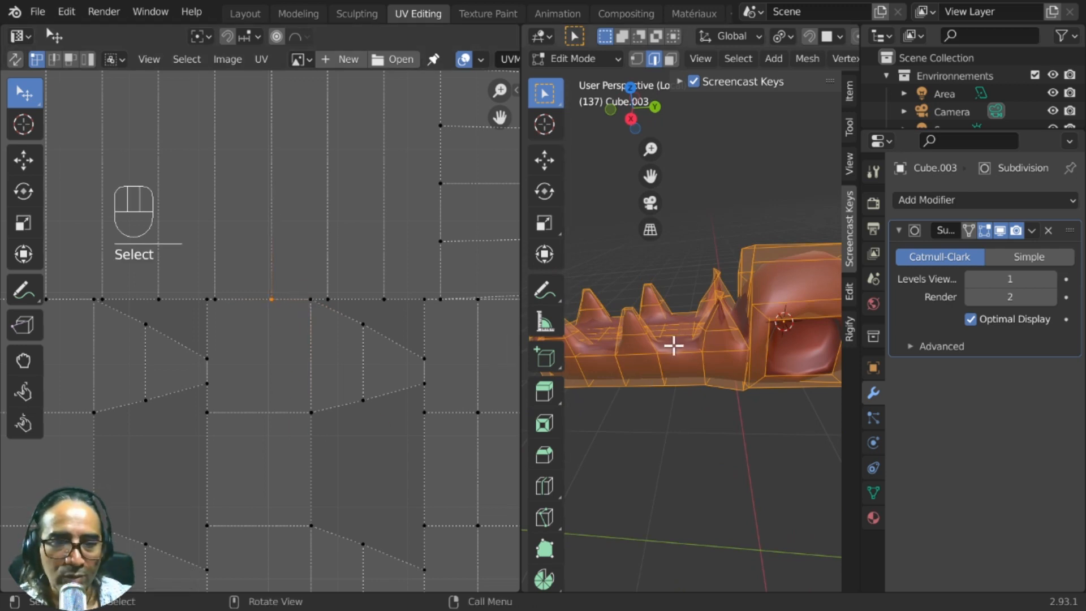
scroll(750, 340, down, 3)
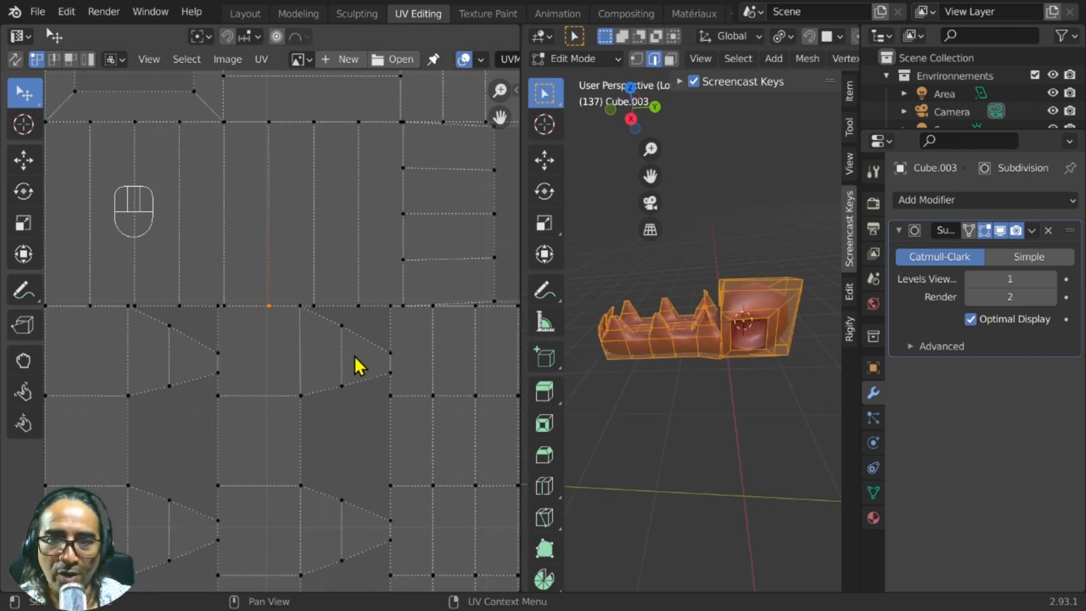
Unwrap the fully selected jaw mesh with Smart UV Project using an island margin of 0.130
scroll(359, 364, down, 7)
scroll(355, 353, up, 3)
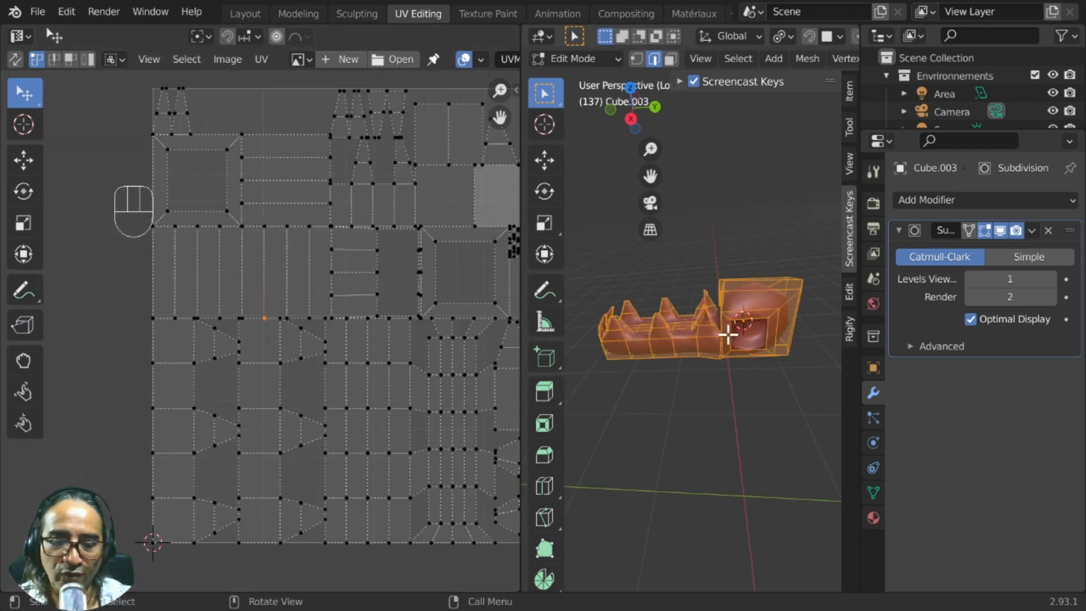
key(u)
click(702, 337)
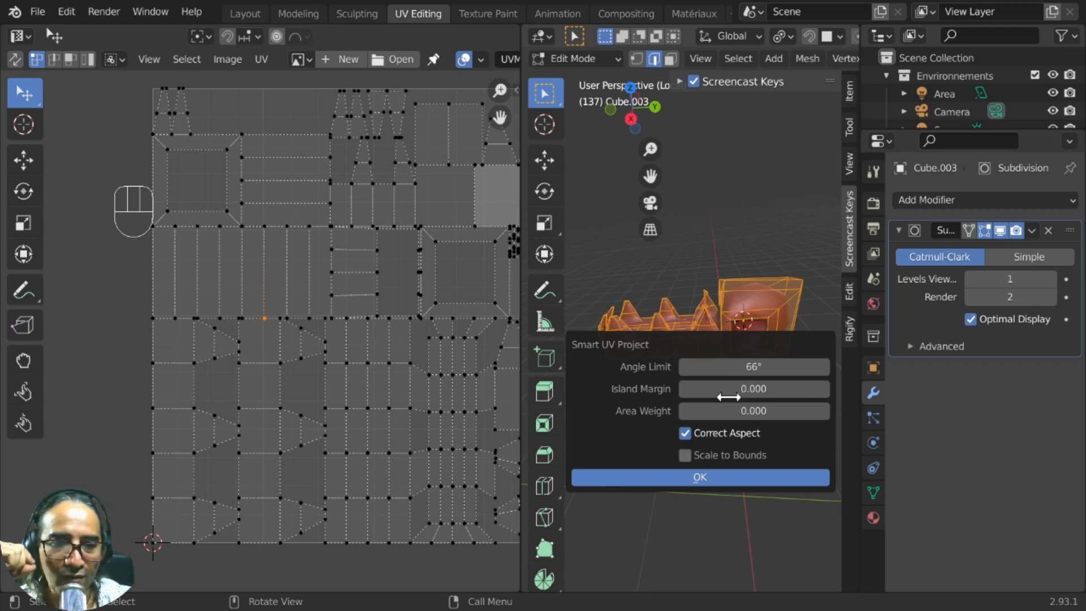
drag(771, 391, 772, 393)
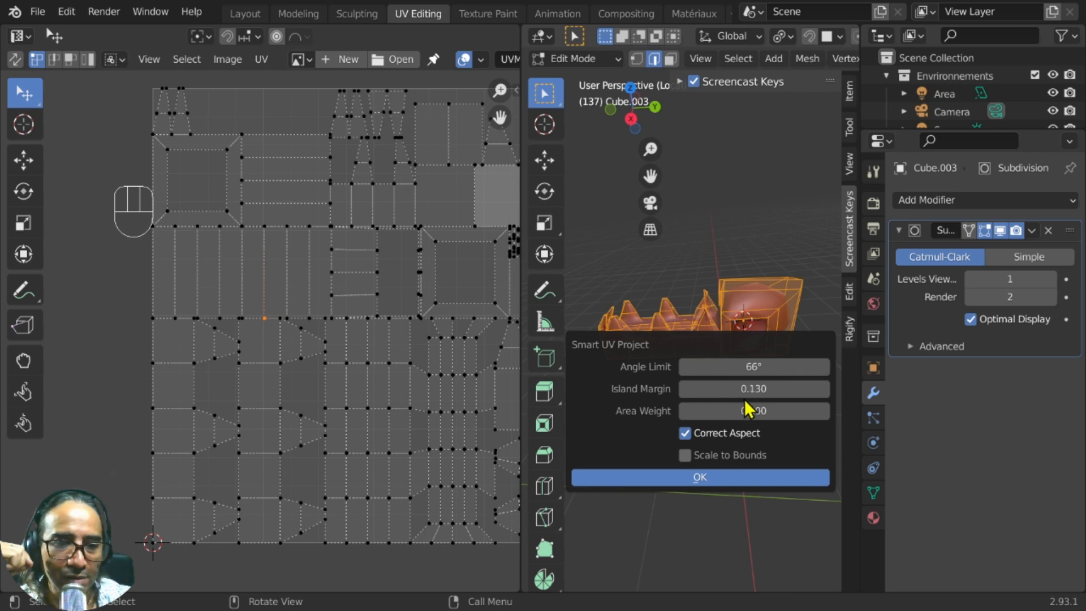
click(702, 478)
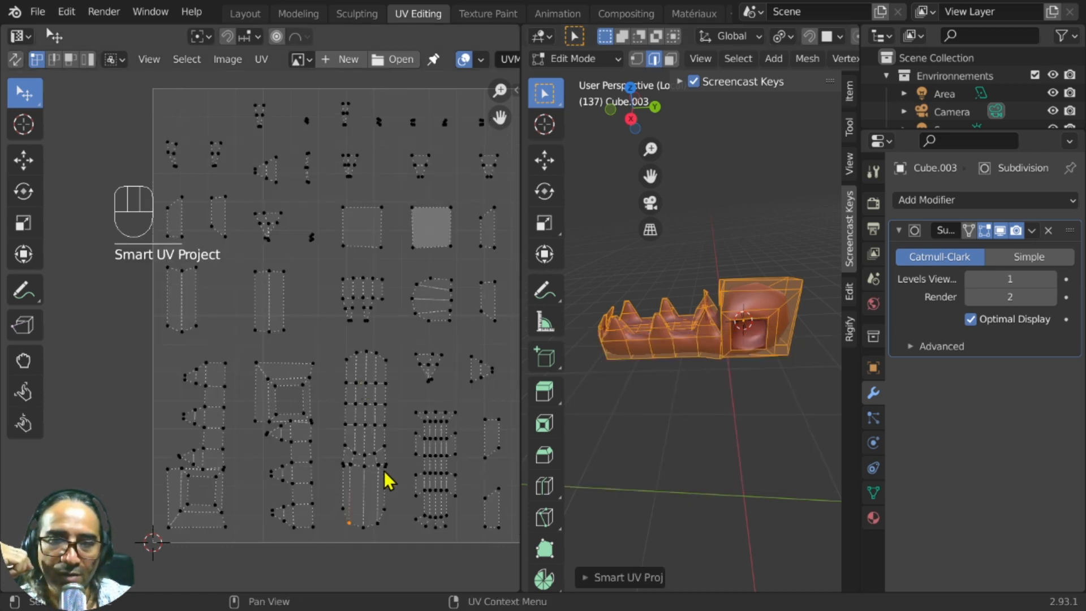
Rerun Smart UV Project on the jaw with the island margin reduced to 0.057
key(u)
click(655, 402)
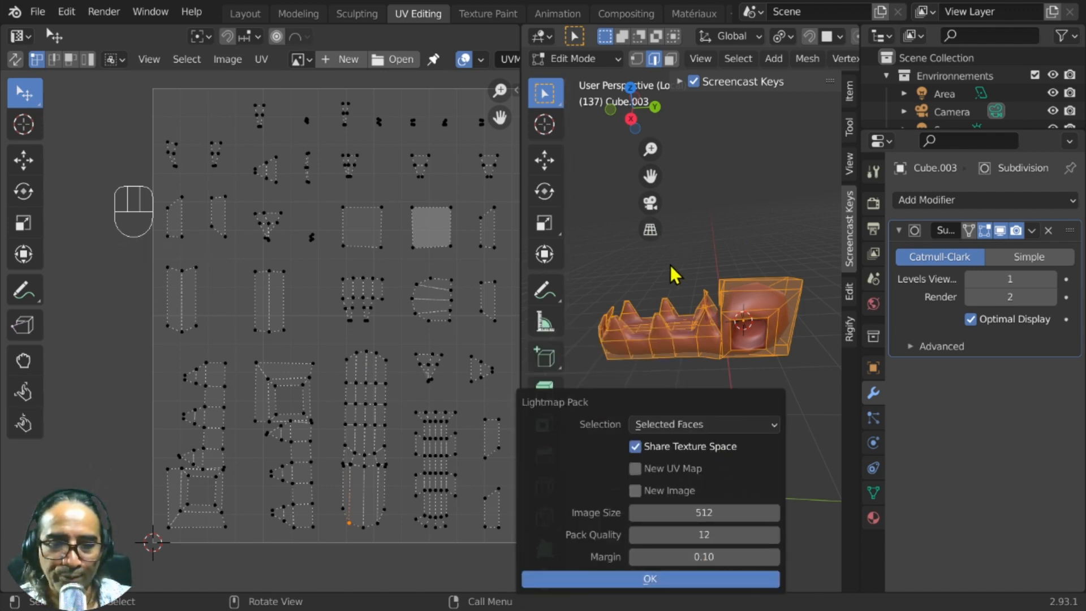
key(u)
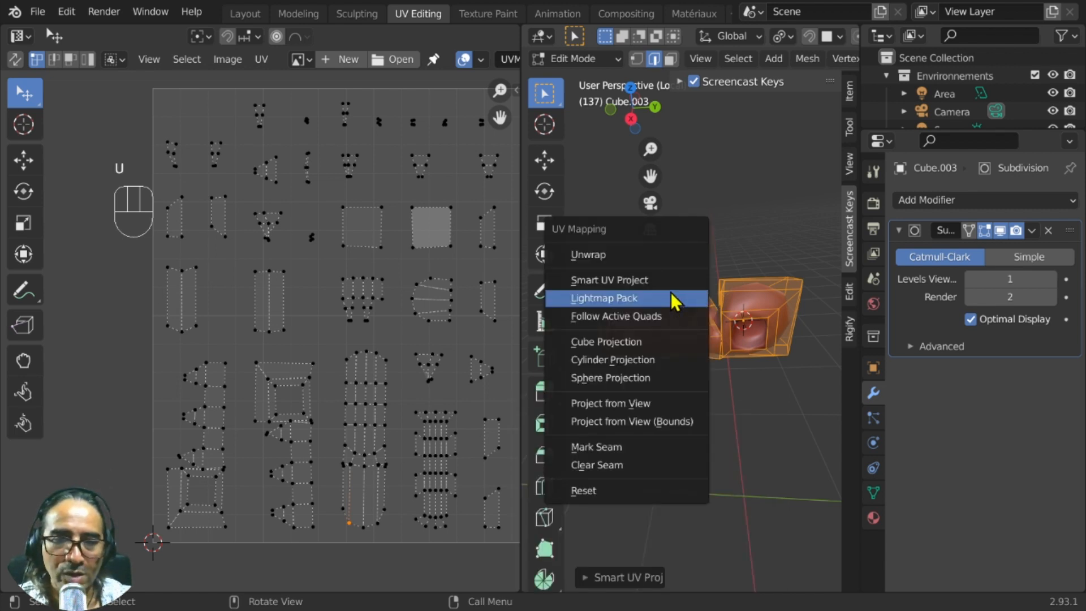
click(631, 281)
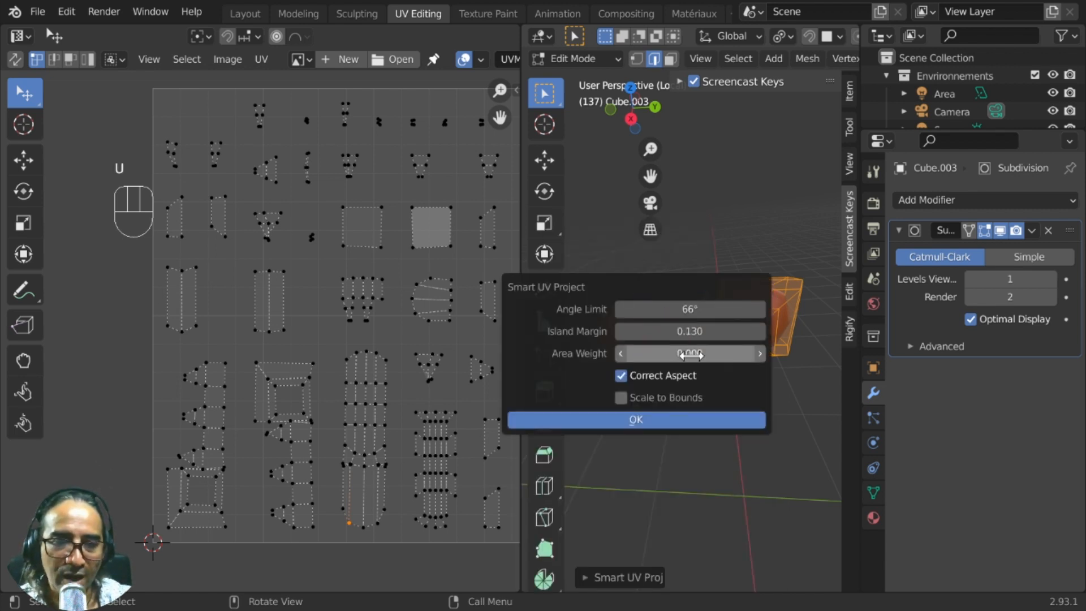
shift+drag(706, 334, 701, 333)
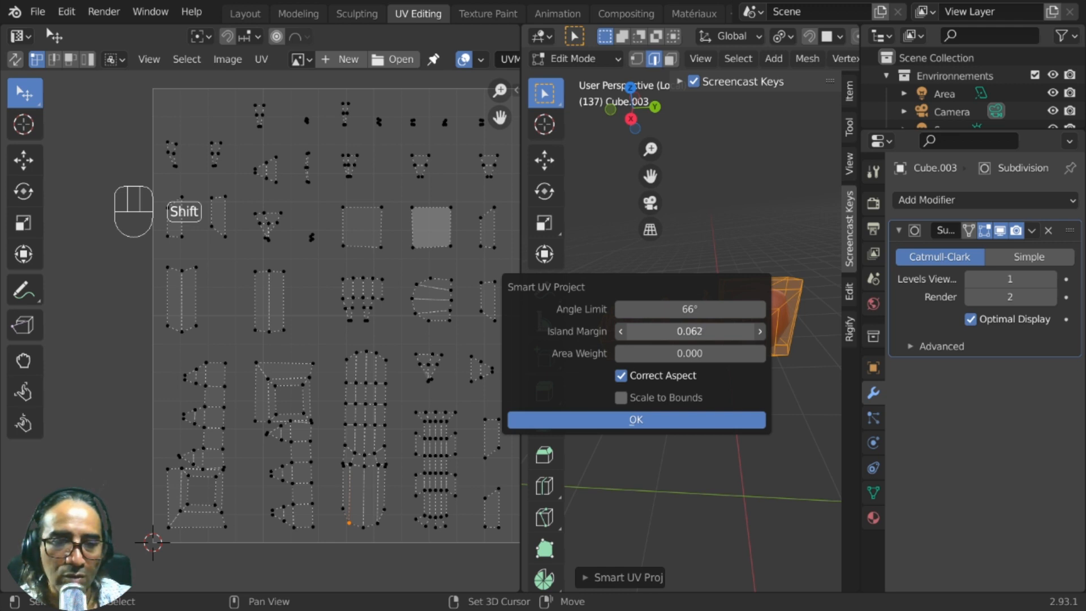
click(637, 419)
Reproject the jaw's UVs with Smart UV Project, lowering the island margin to 0.002
shift+middle_drag(351, 364, 338, 386)
key(u)
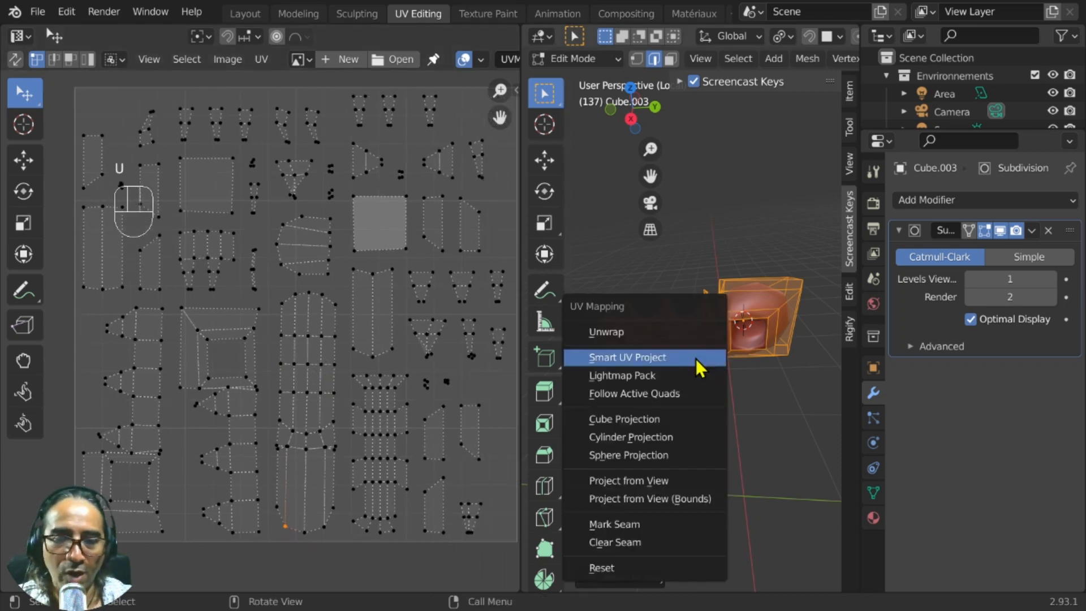
click(627, 358)
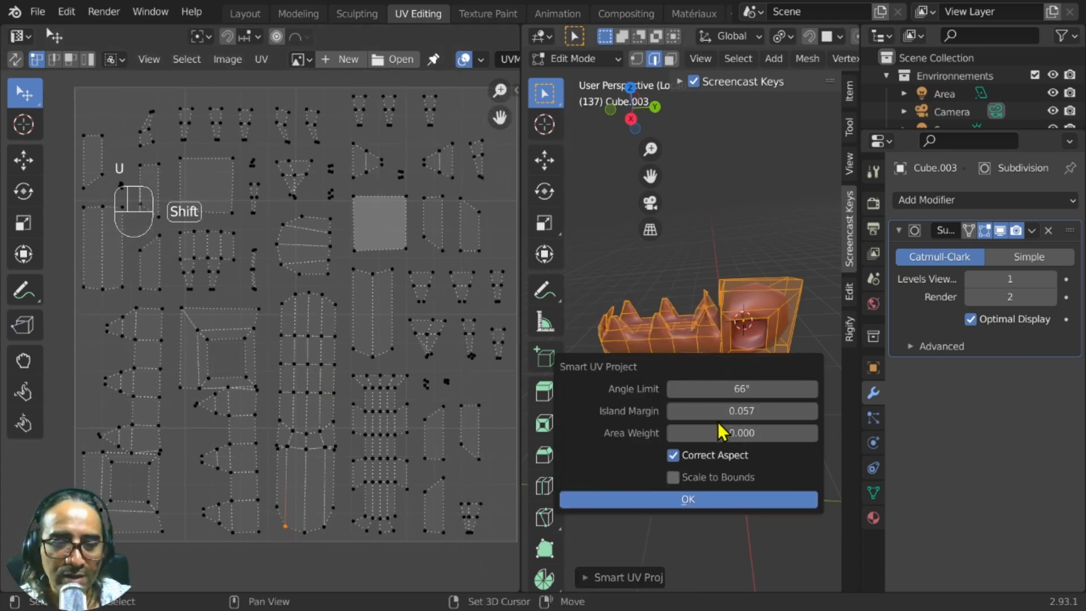
shift+drag(742, 411, 718, 410)
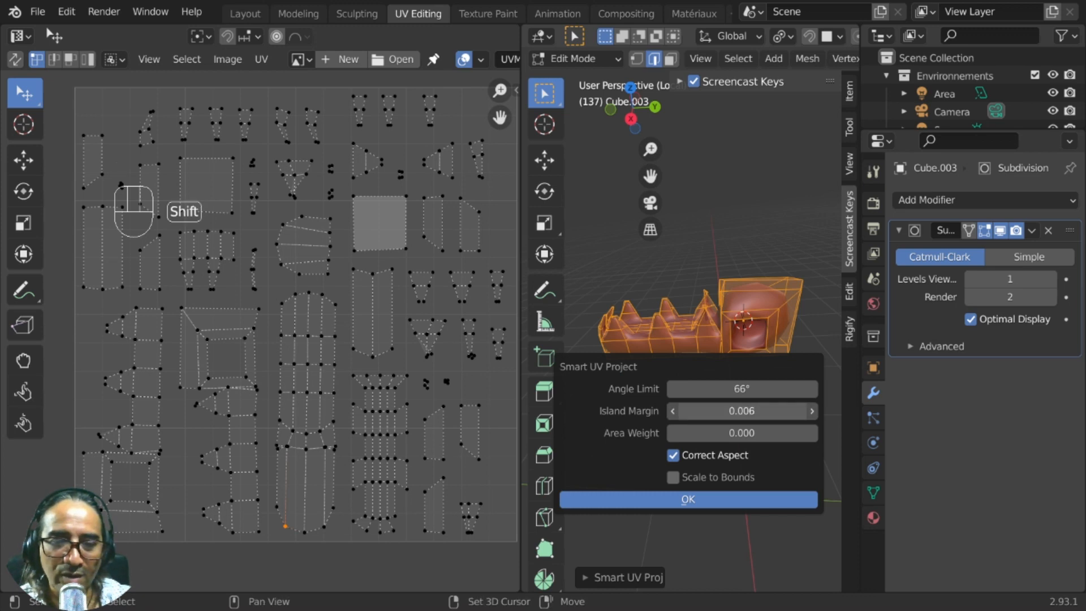
click(685, 498)
Examine the tightly packed UV islands in an enlarged UV editor, picking the vertex where the triangular island overlaps itself
scroll(362, 226, up, 8)
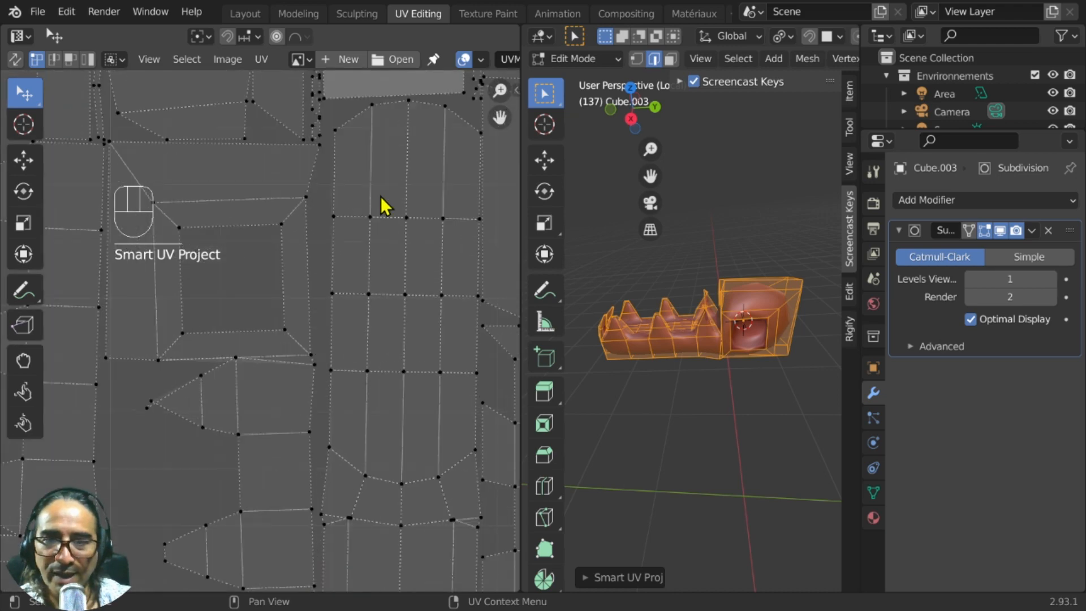
middle_drag(464, 307, 284, 406)
scroll(407, 405, up, 2)
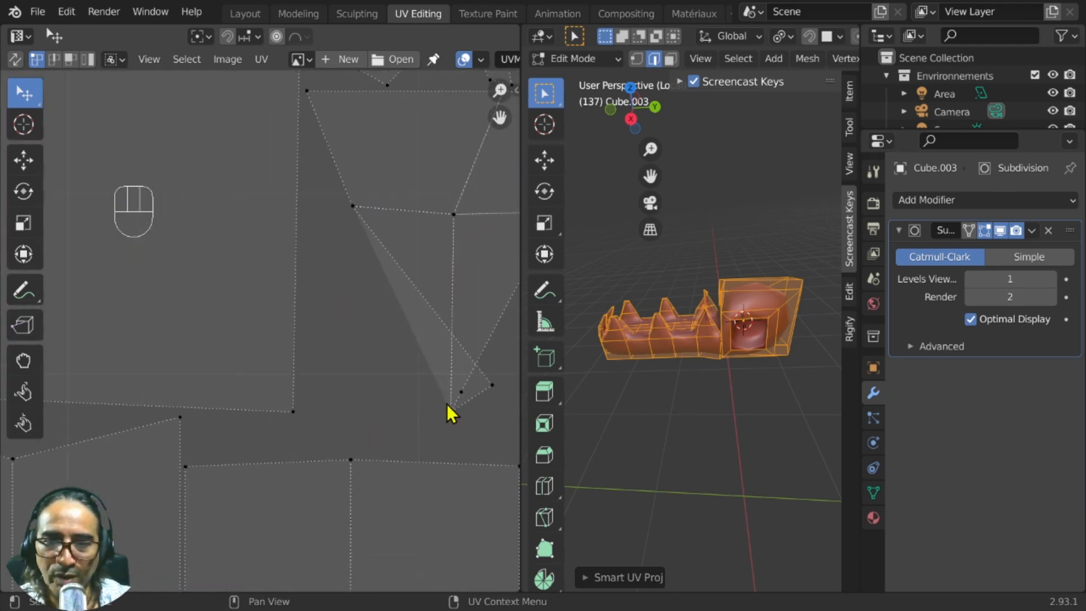
middle_drag(447, 405, 371, 387)
click(441, 377)
scroll(442, 379, down, 6)
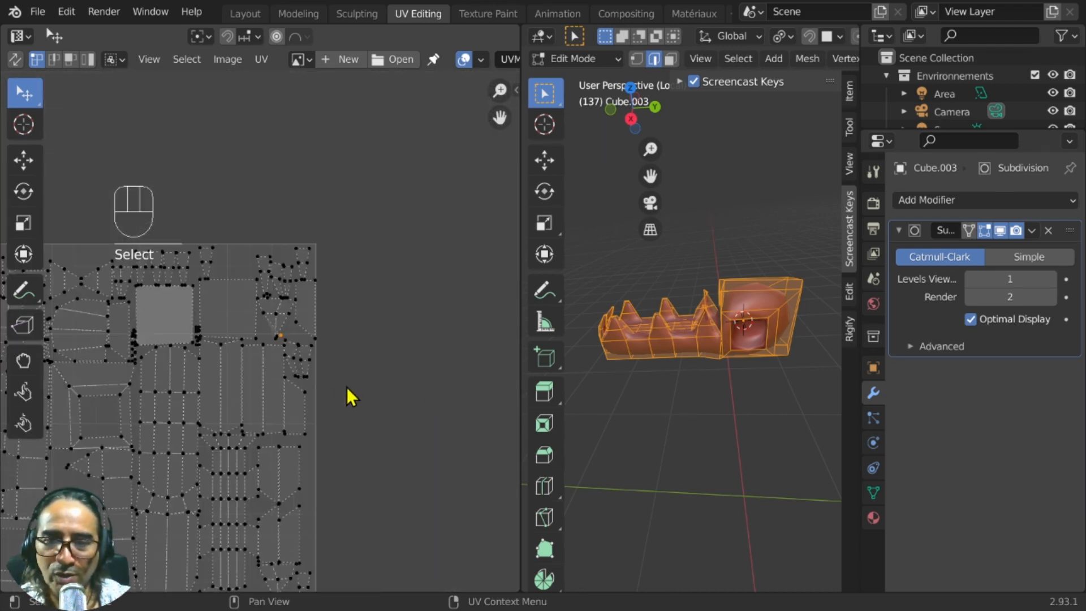
scroll(351, 395, up, 3)
key(ctrl+space)
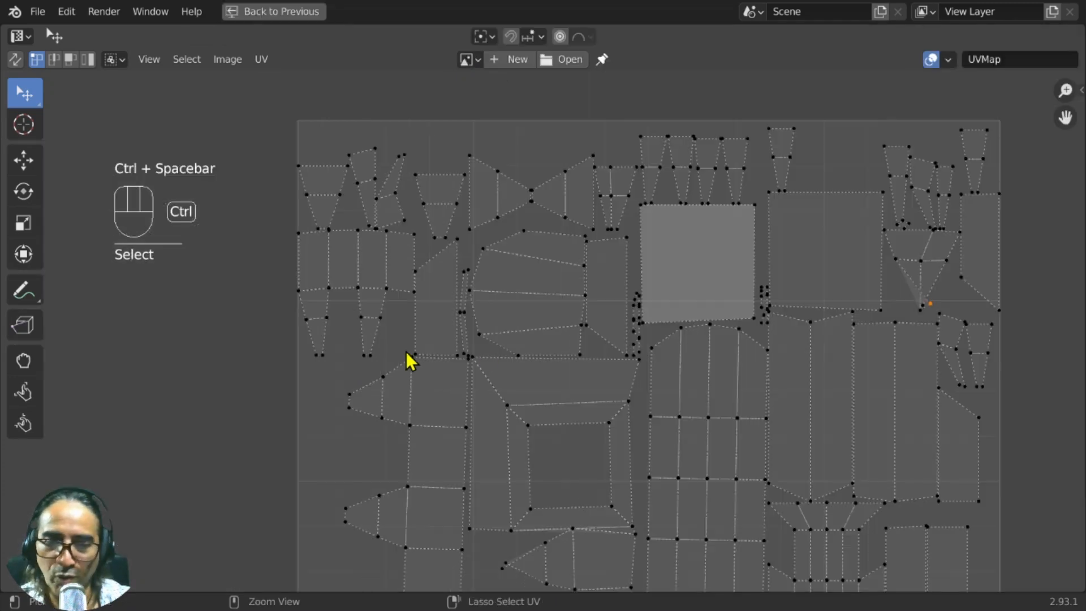
scroll(407, 359, up, 5)
middle_drag(924, 341, 534, 65)
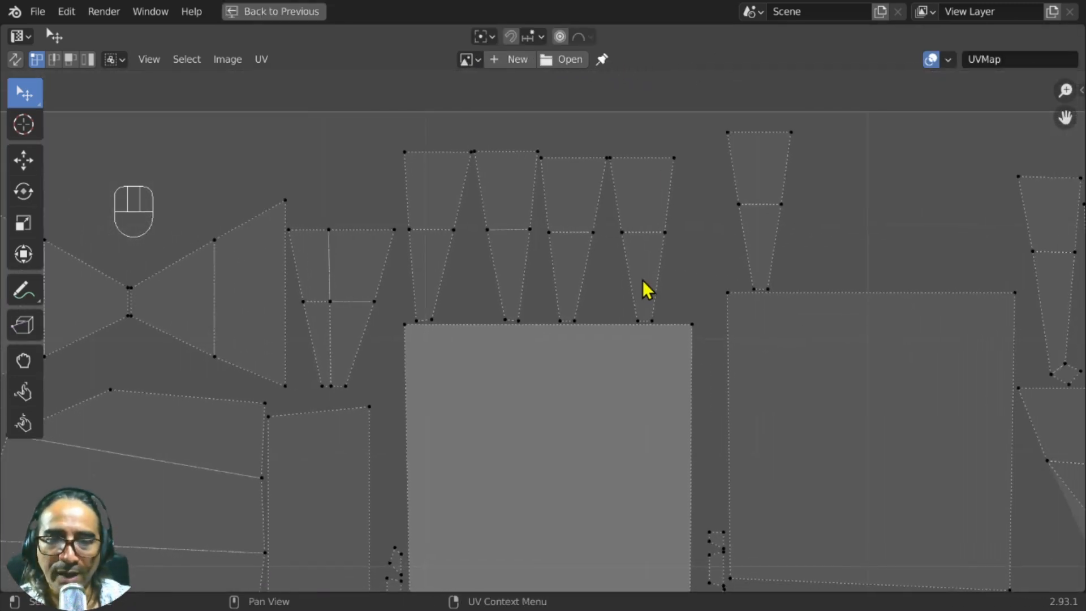
Select the four linked tooth islands above the large square island and shift them slightly along Y
click(653, 322)
key(l)
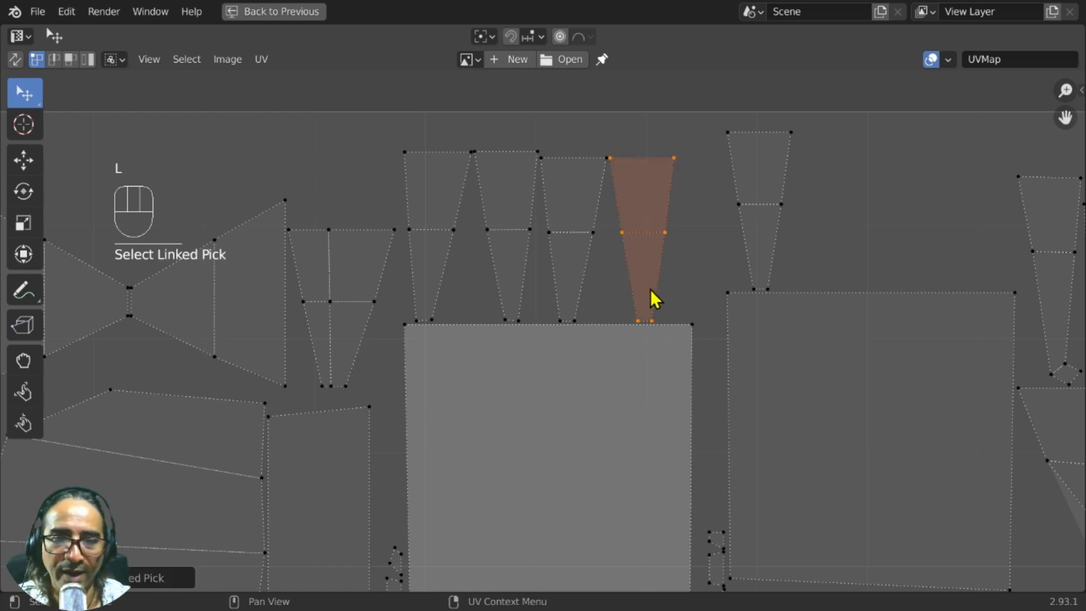
key(g)
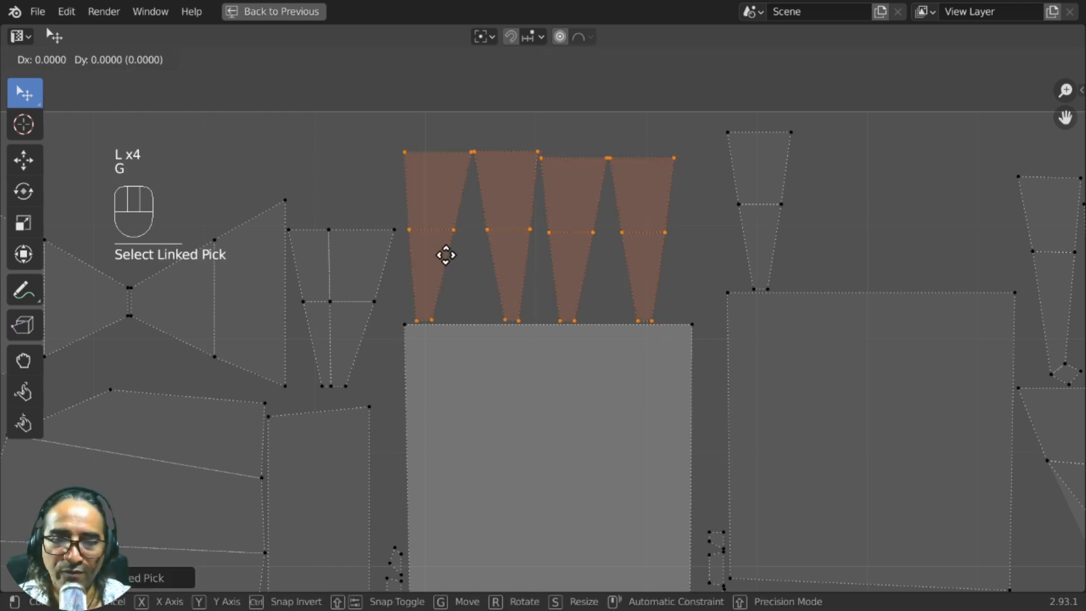
key(y)
click(594, 266)
scroll(706, 311, down, 2)
middle_drag(706, 311, 500, 248)
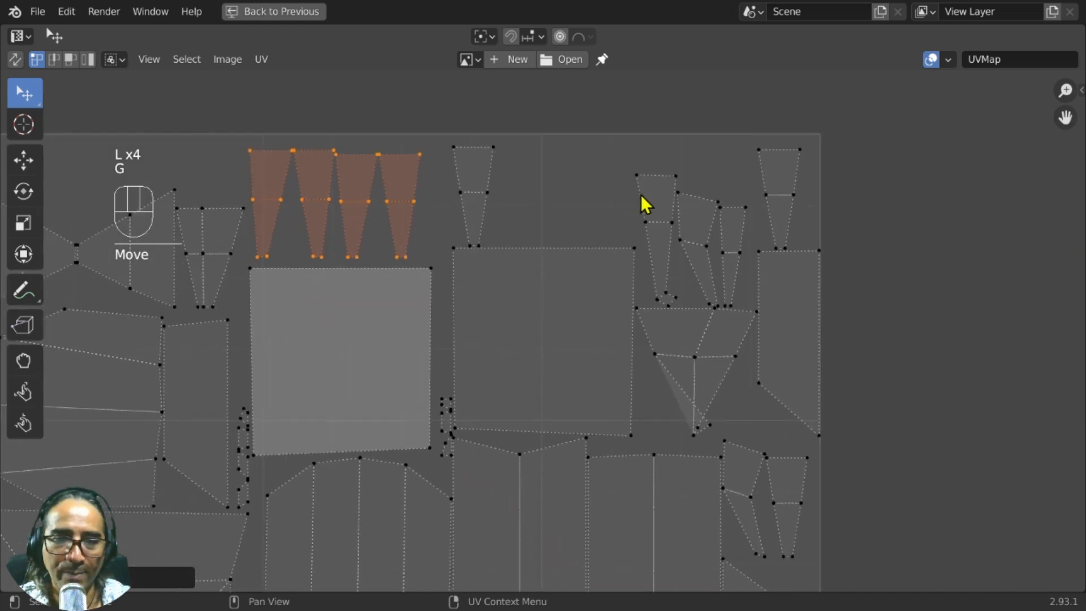
middle_drag(759, 358, 734, 304)
Restore the split UV and 3D layout and rerun Smart UV Project on the jaw with an area weight of 0.006
key(Tab)
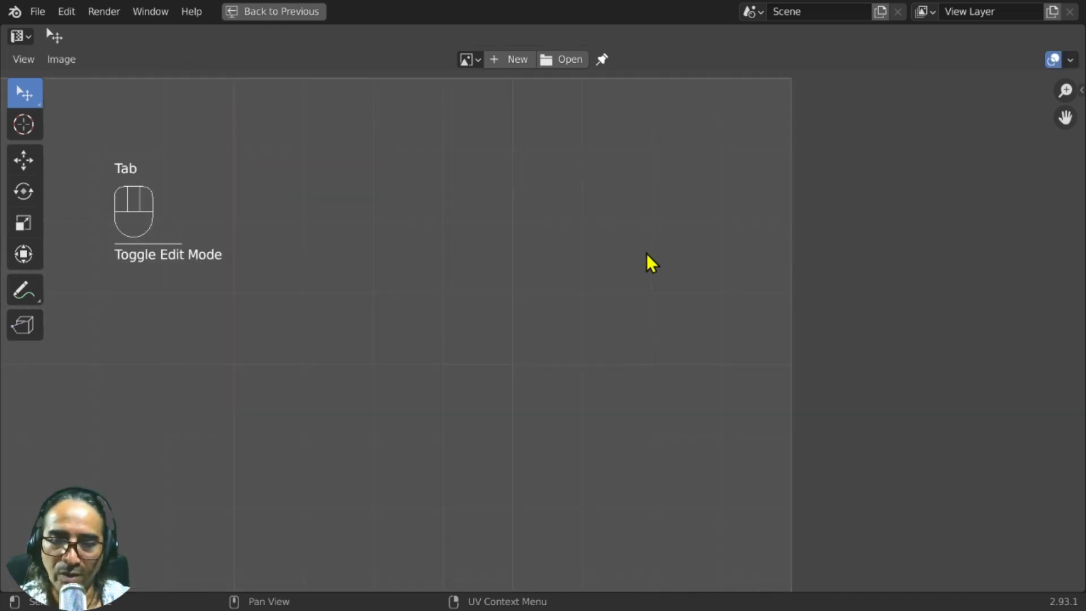
scroll(648, 260, down, 2)
key(Tab)
key(ctrl+space)
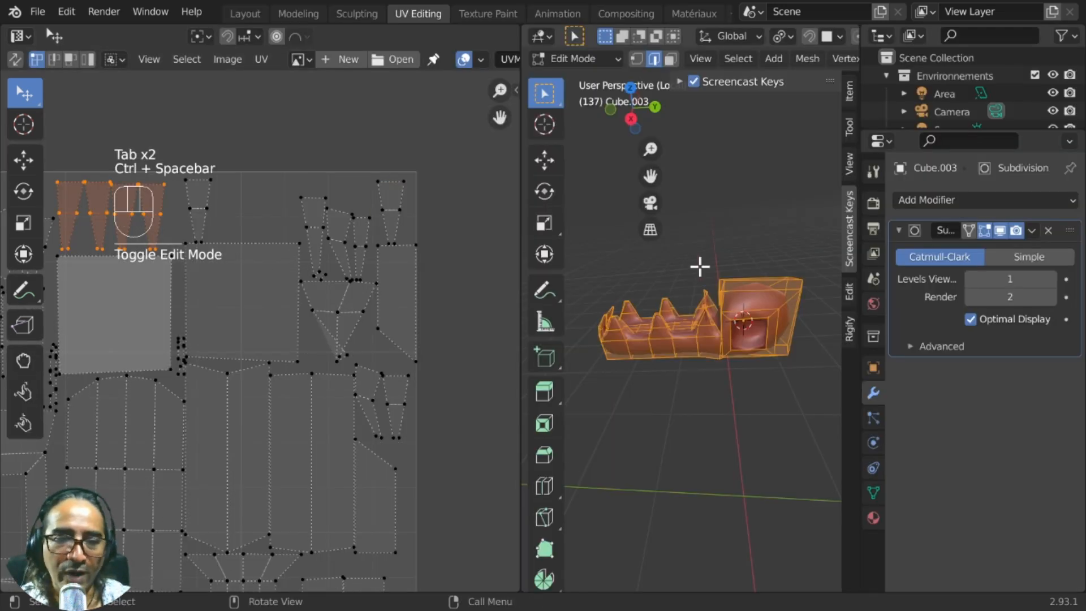
key(u)
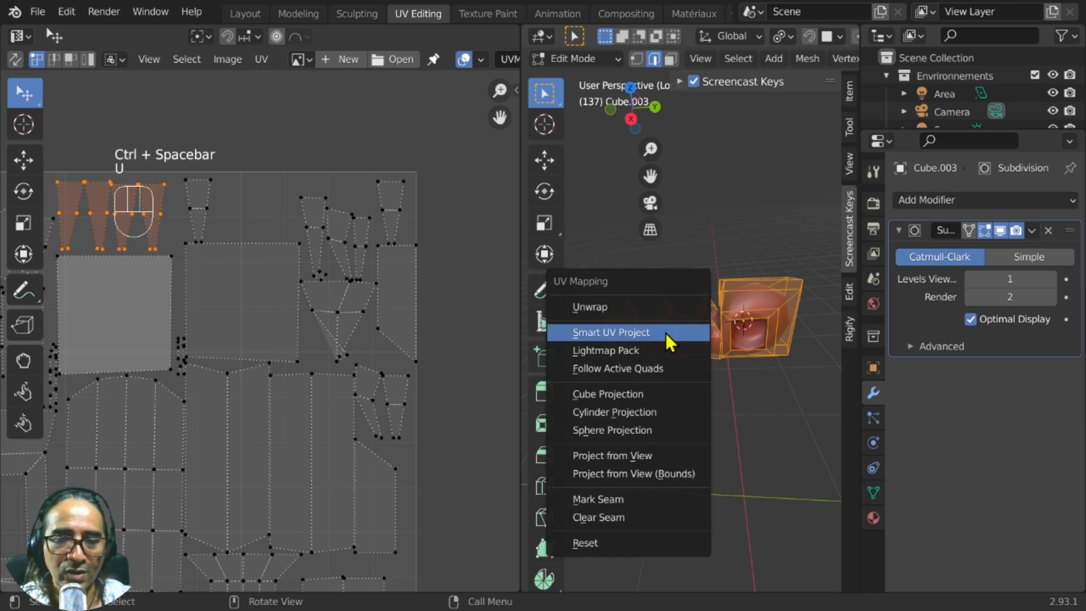
click(631, 335)
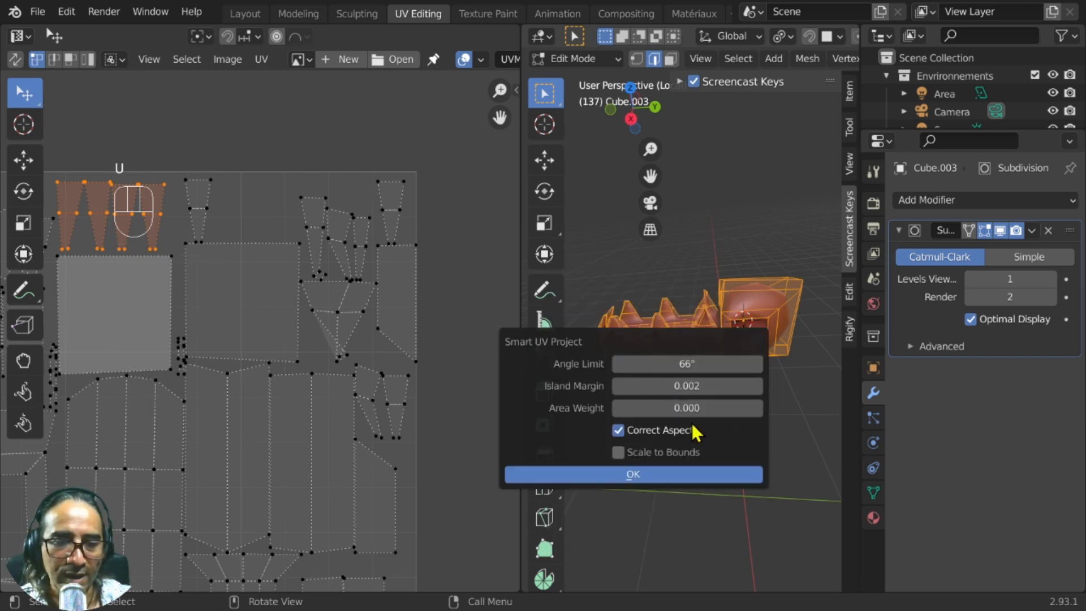
key(shift)
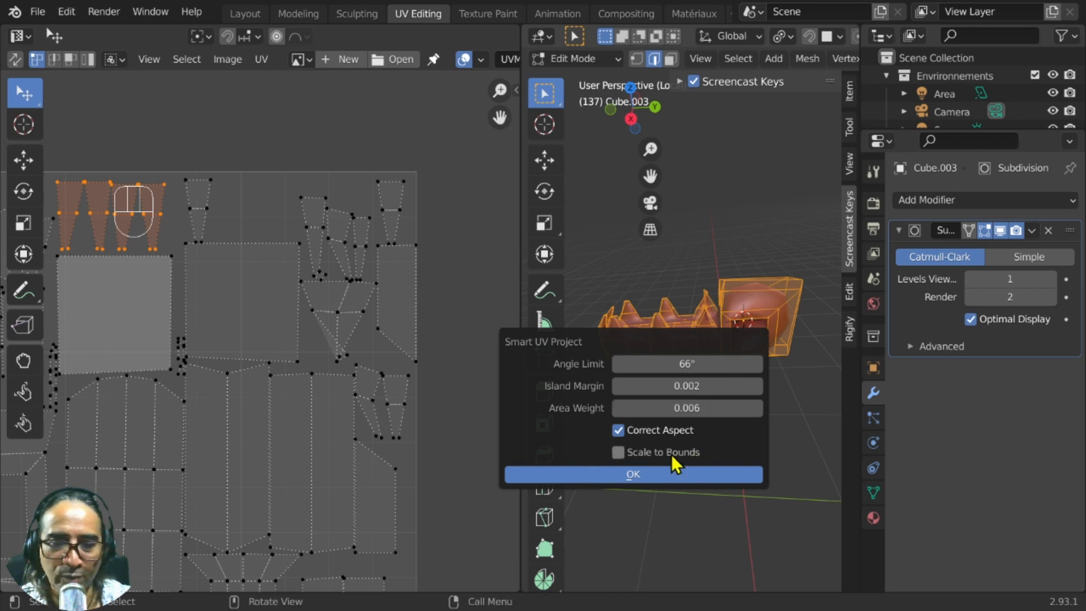
click(633, 475)
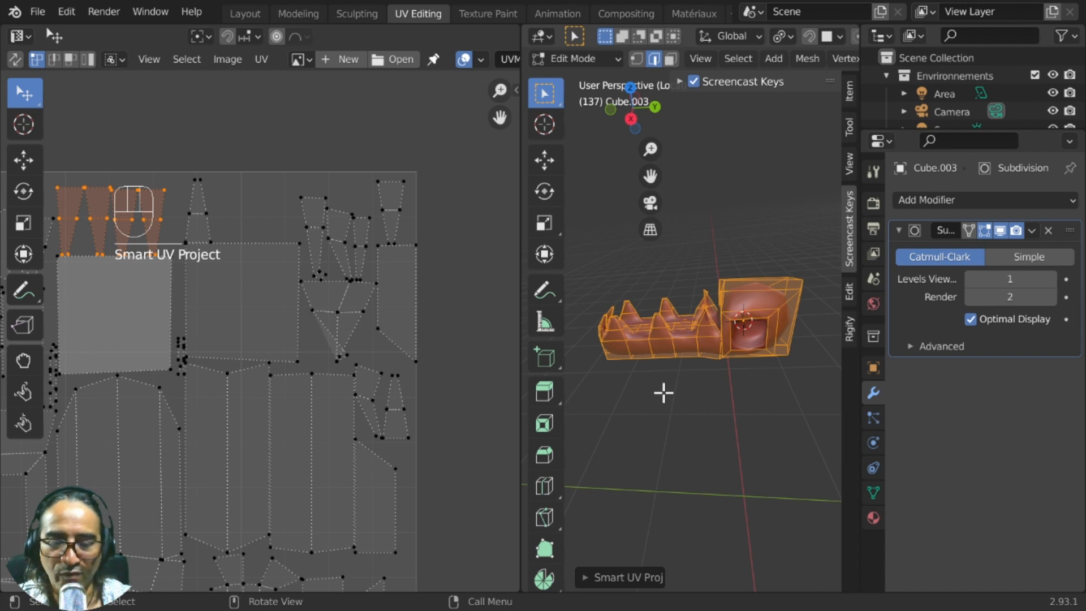
Reselect the whole jaw mesh and rerun Smart UV Project with an island margin of 0.004
middle_drag(652, 398, 759, 412)
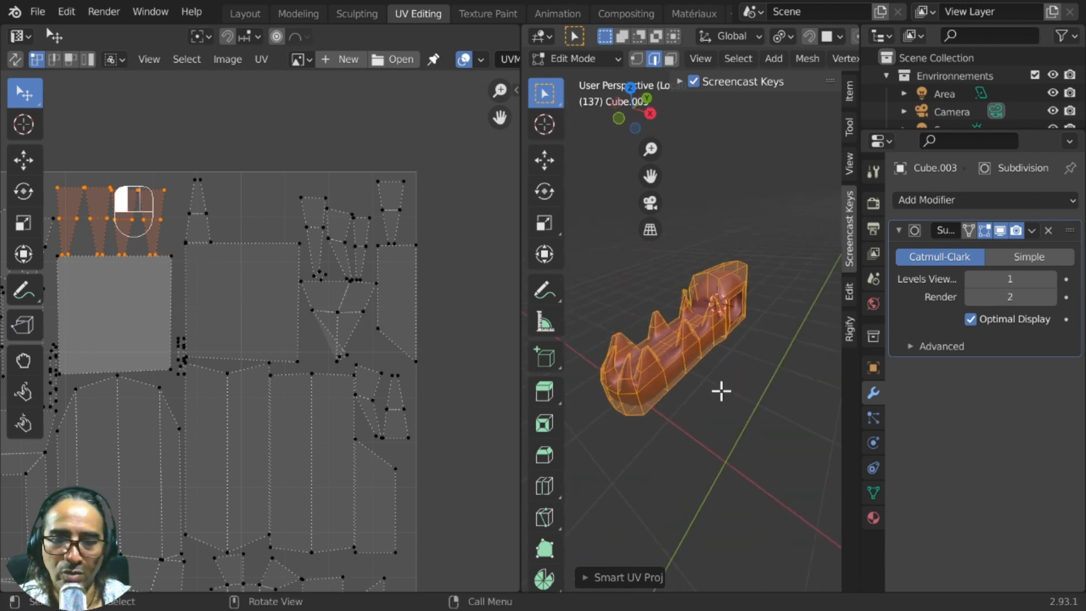
key(Tab)
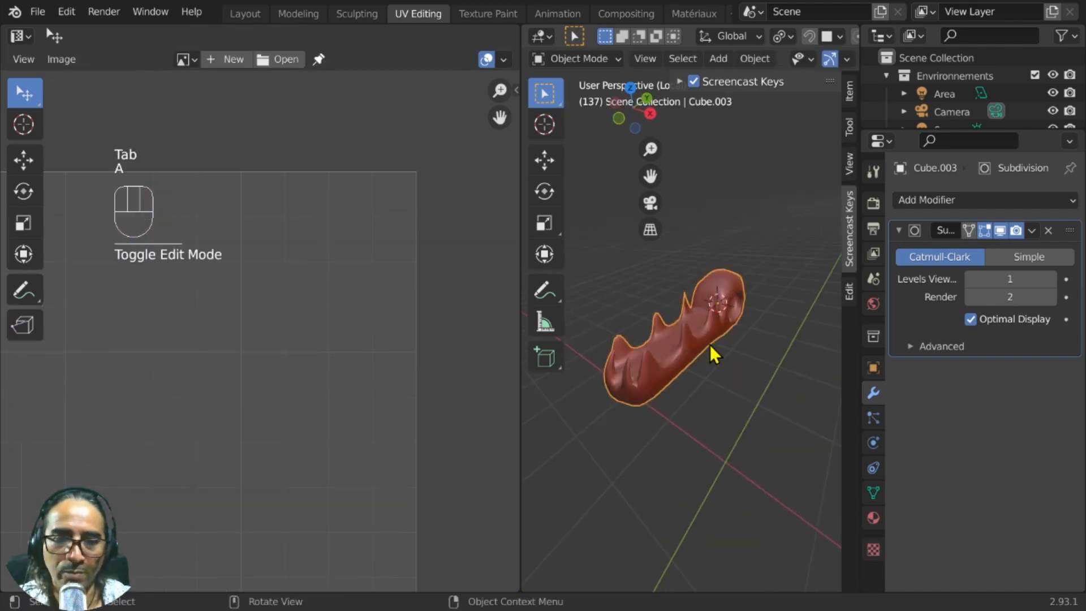
key(Tab)
key(a)
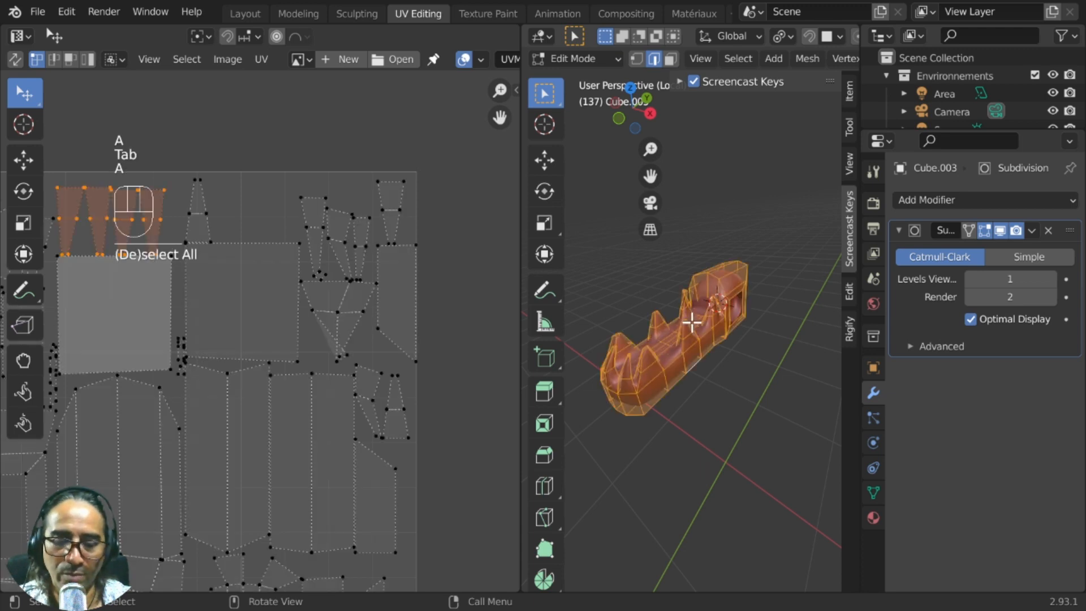
key(u)
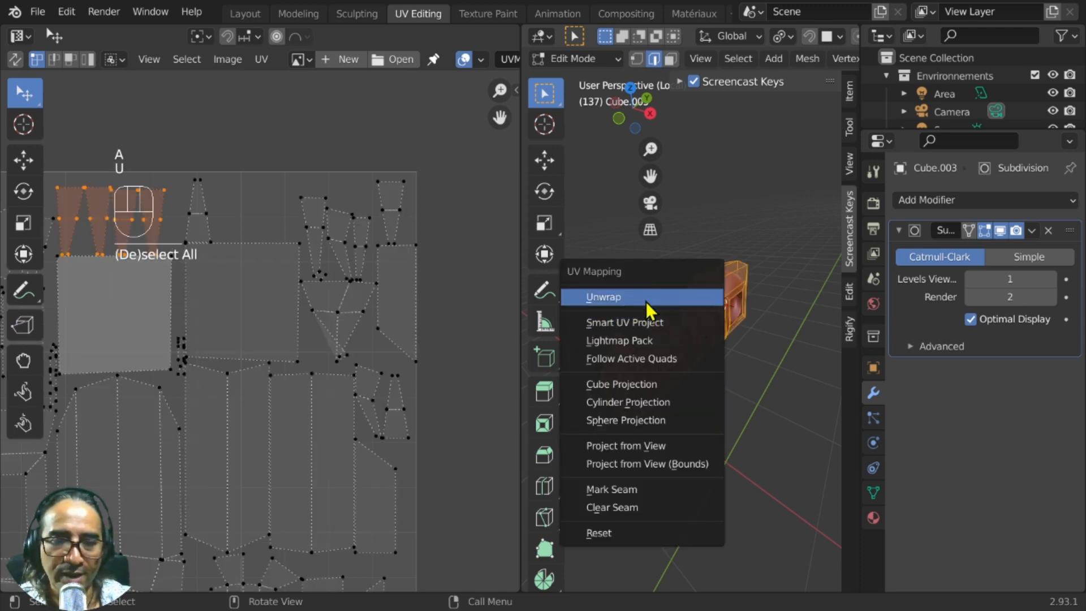
click(664, 322)
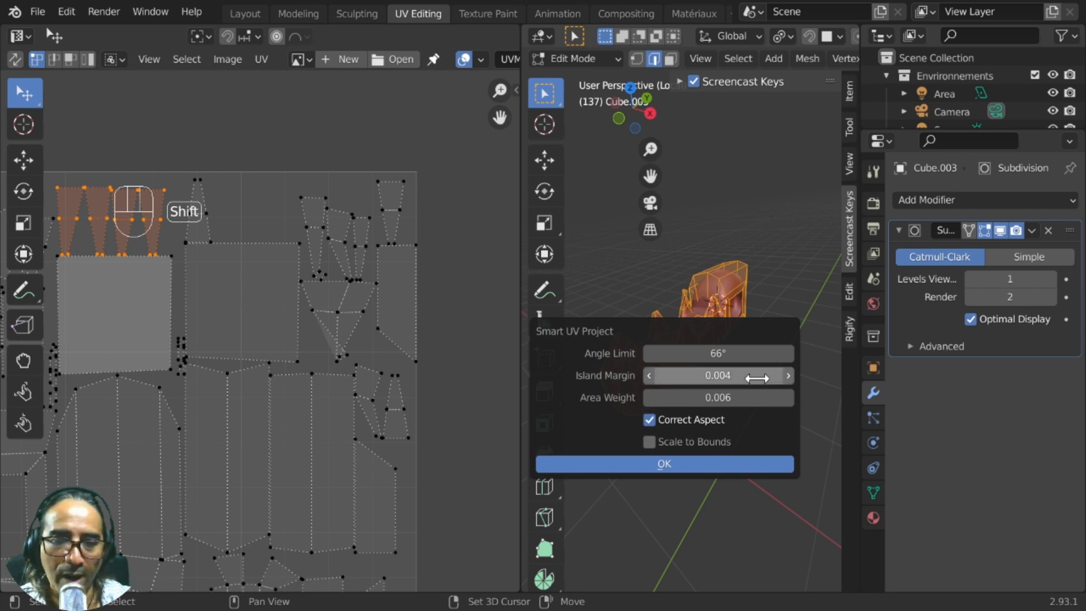
click(671, 463)
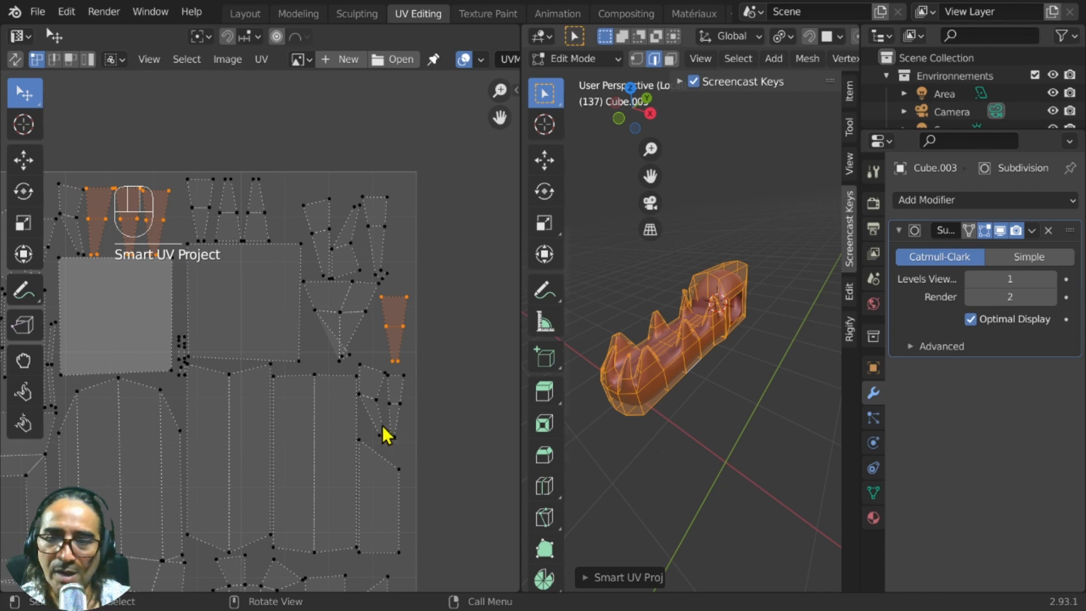
Enlarge the UV editor and move the overlapping tip vertex of the triangular island outward beside the large square island
key(ctrl+space)
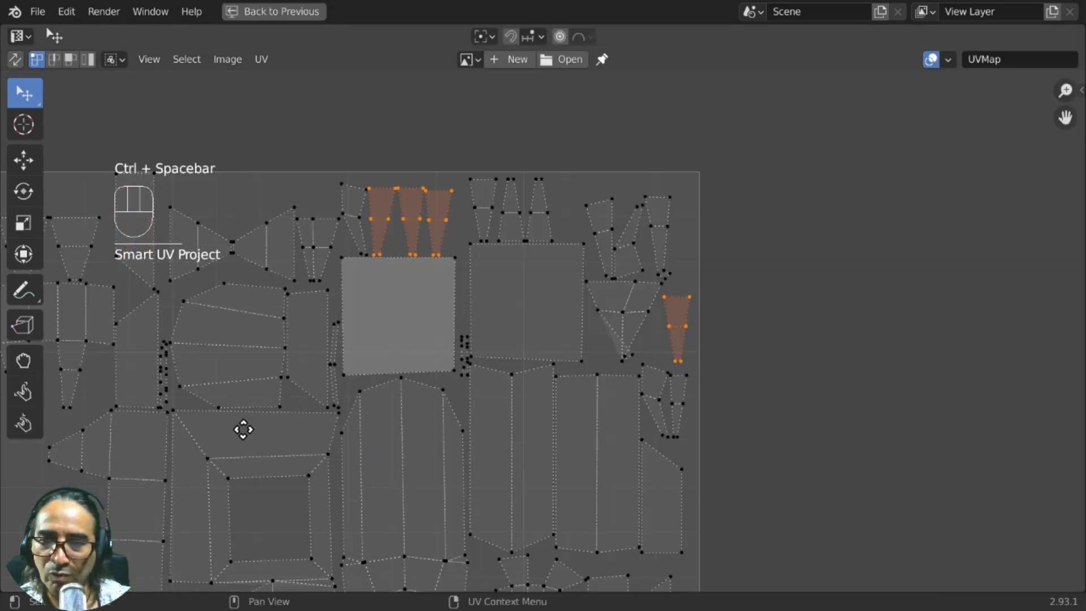
middle_drag(242, 429, 555, 246)
scroll(534, 235, up, 3)
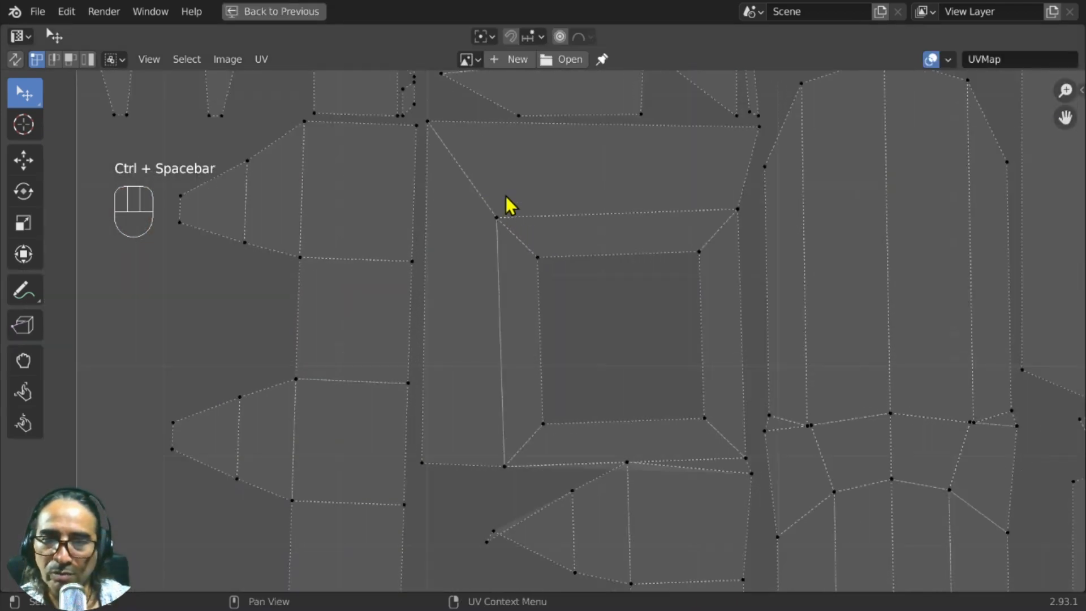
middle_drag(507, 203, 294, 444)
middle_drag(758, 271, 596, 400)
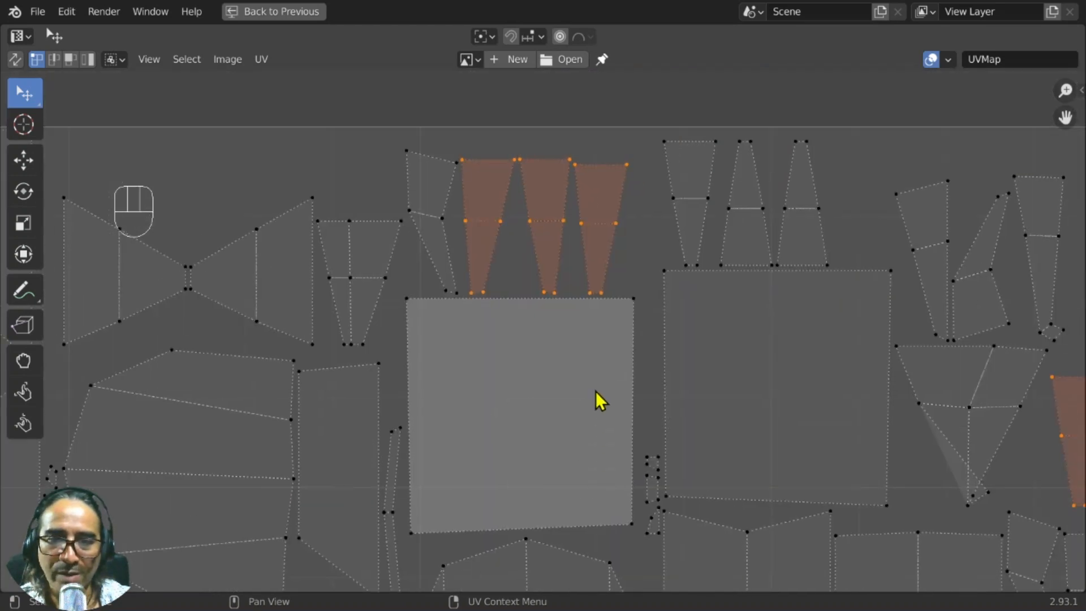
scroll(671, 290, up, 2)
middle_drag(672, 291, 544, 362)
click(549, 366)
key(g)
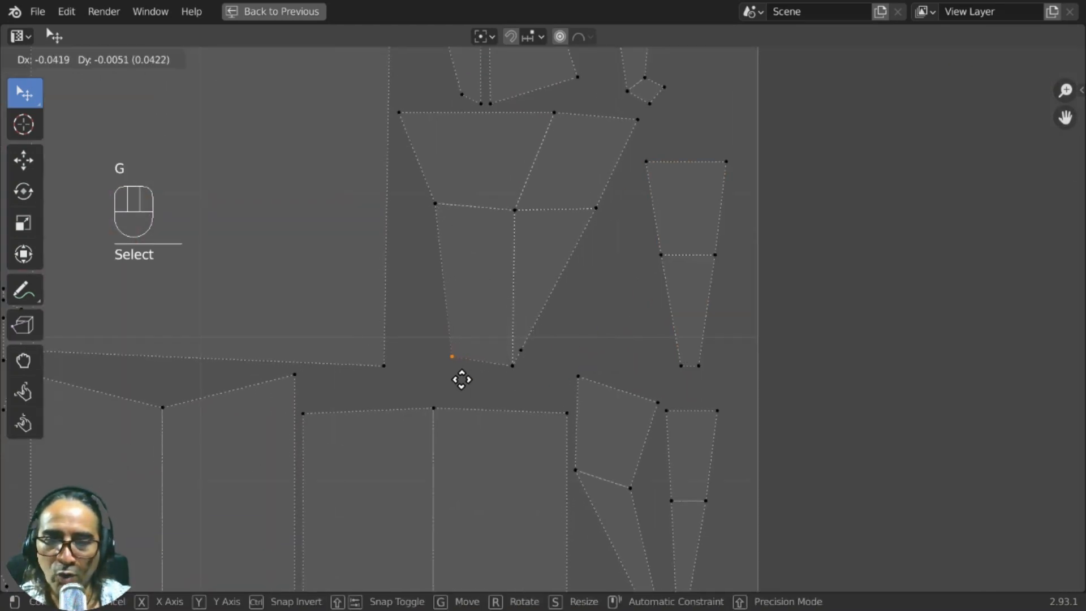
click(463, 382)
Pull the island's opposite tip vertex outward so its lower right face no longer collapses to a point
click(530, 375)
key(g)
key(g)
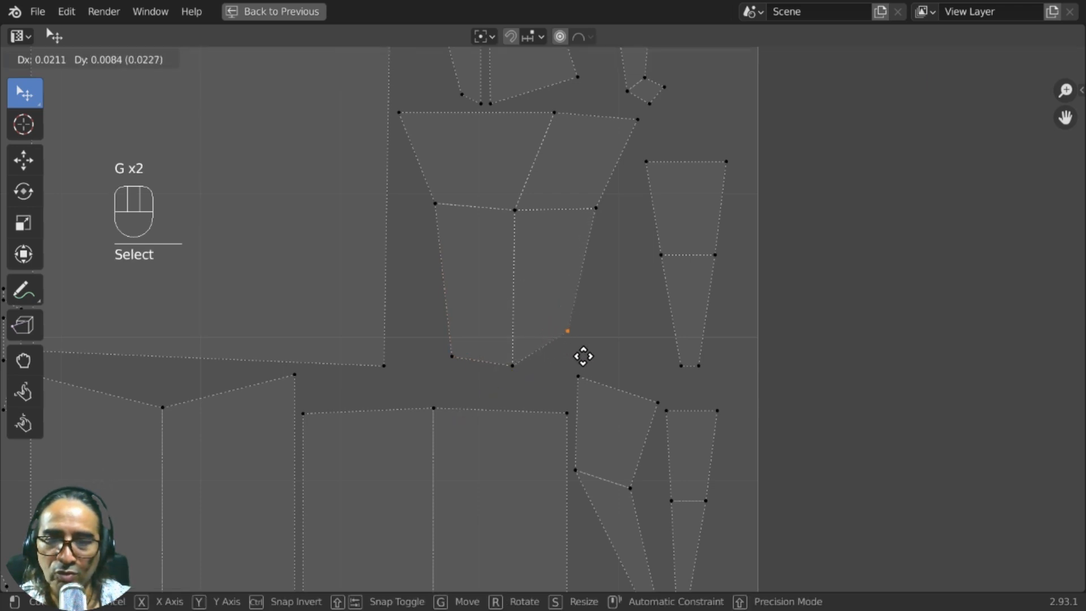
click(577, 366)
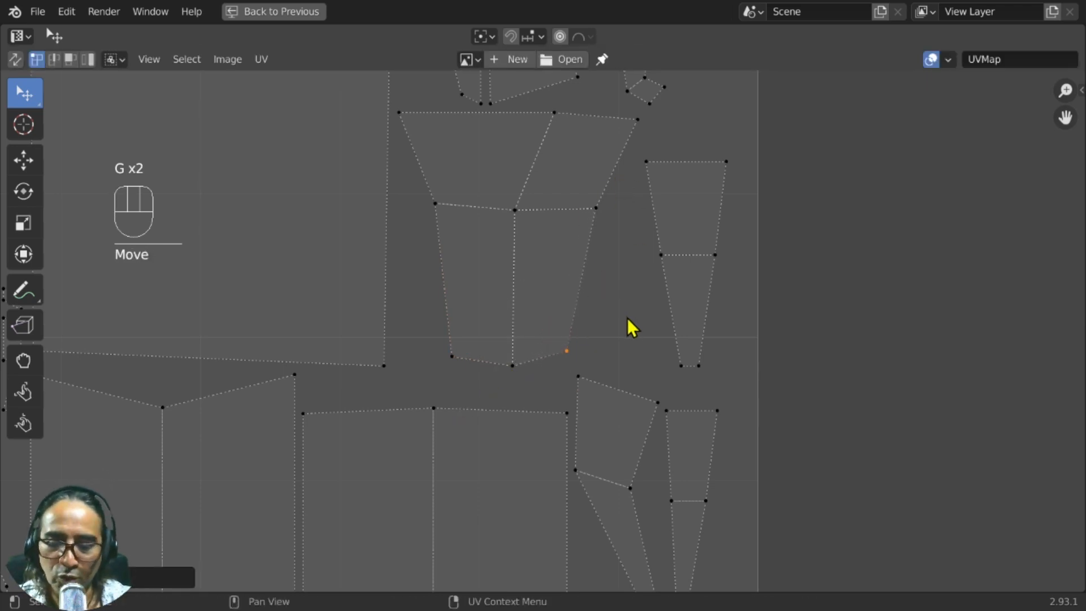
key(g)
click(639, 327)
Widen the same island's left face by moving its middle and bottom outer vertices outward
click(430, 213)
key(g)
key(g)
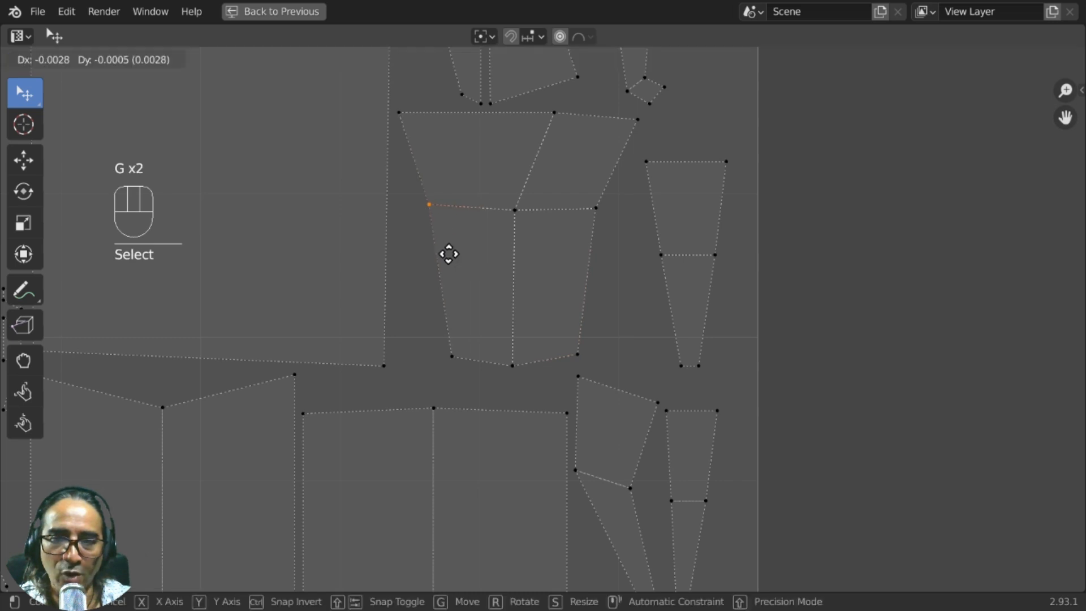
click(450, 257)
click(463, 388)
key(g)
click(418, 378)
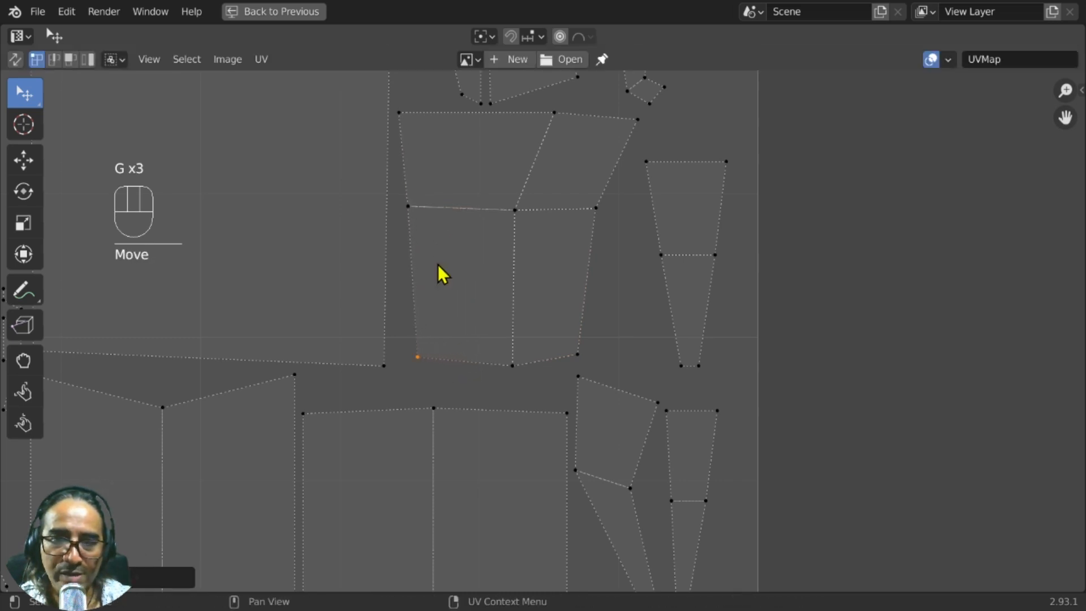
click(422, 208)
key(g)
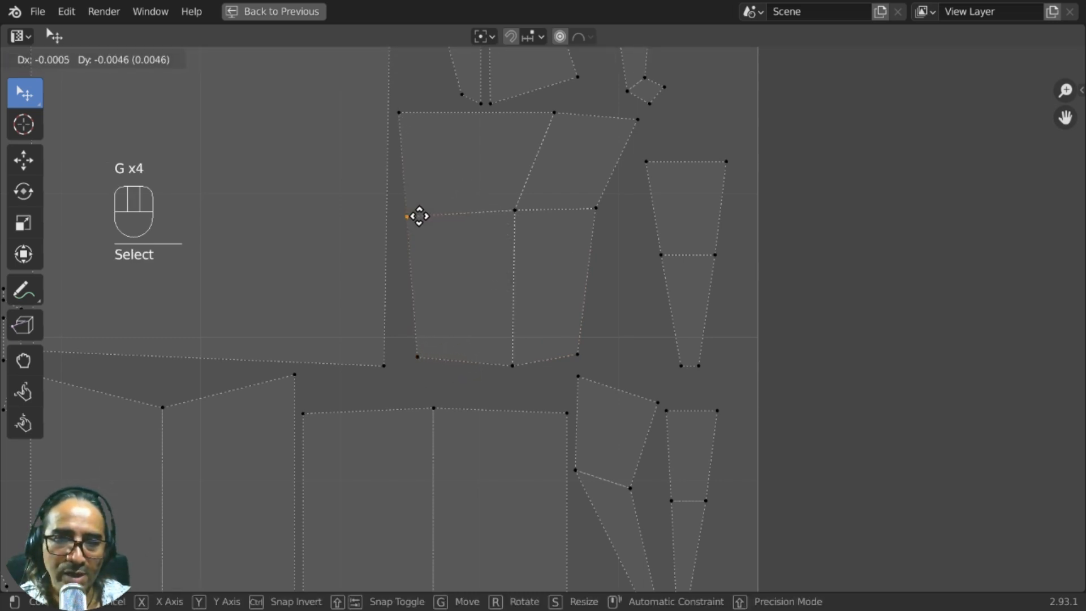
click(421, 217)
Move the tip vertex of the bent tooth island just below to widen its narrow end
scroll(690, 407, down, 3)
scroll(666, 346, up, 2)
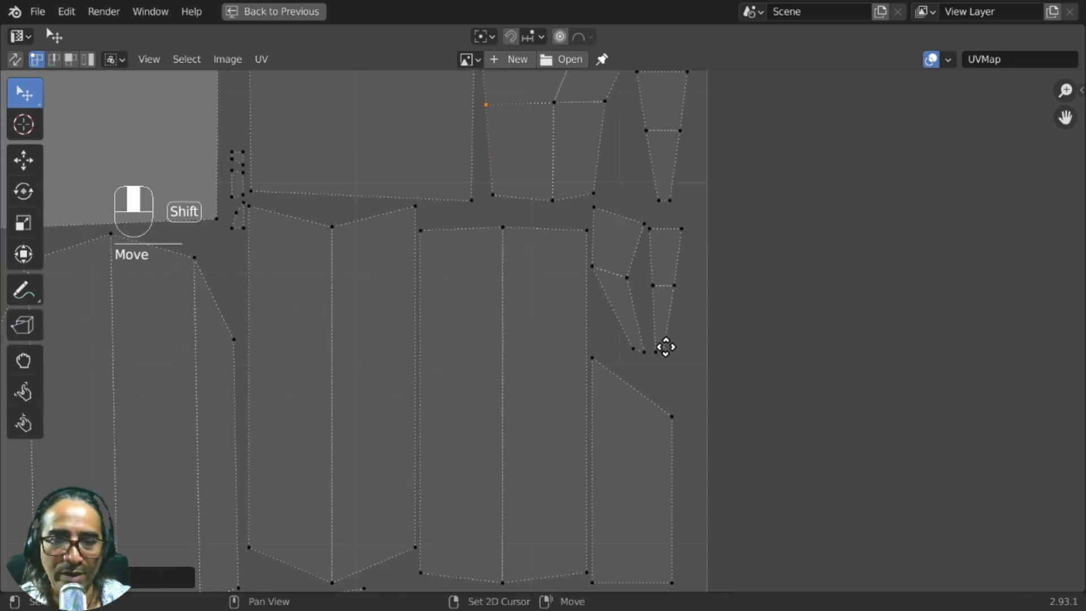
key(g)
click(548, 434)
Spread the two overlapping tip vertices of the triangular island near the UV square's lower right corner to opposite sides
scroll(615, 315, down, 4)
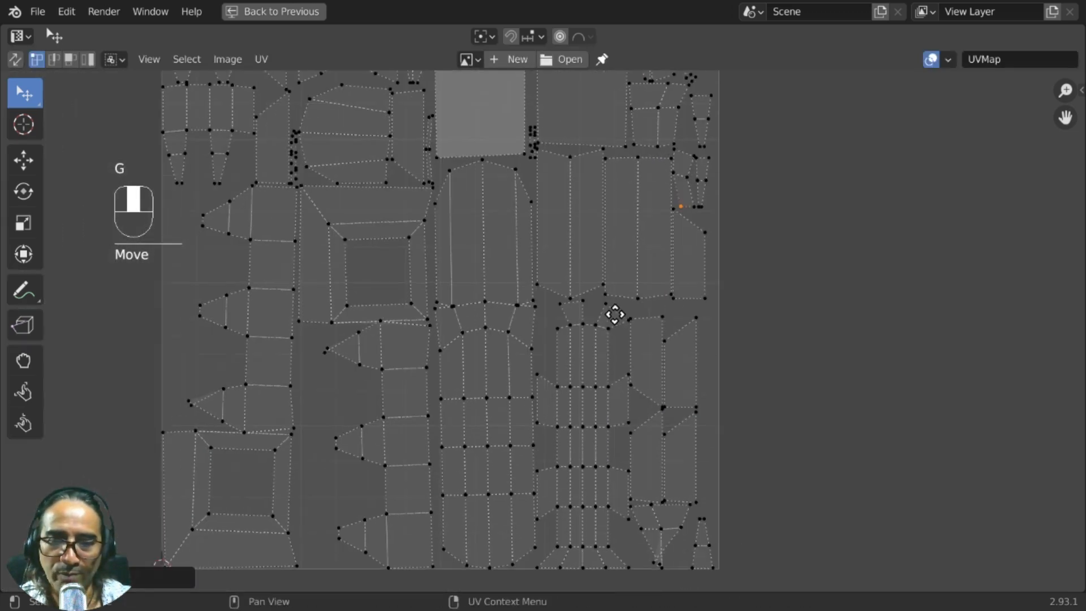
scroll(732, 332, up, 5)
middle_drag(766, 429, 945, 454)
click(309, 337)
key(g)
click(455, 350)
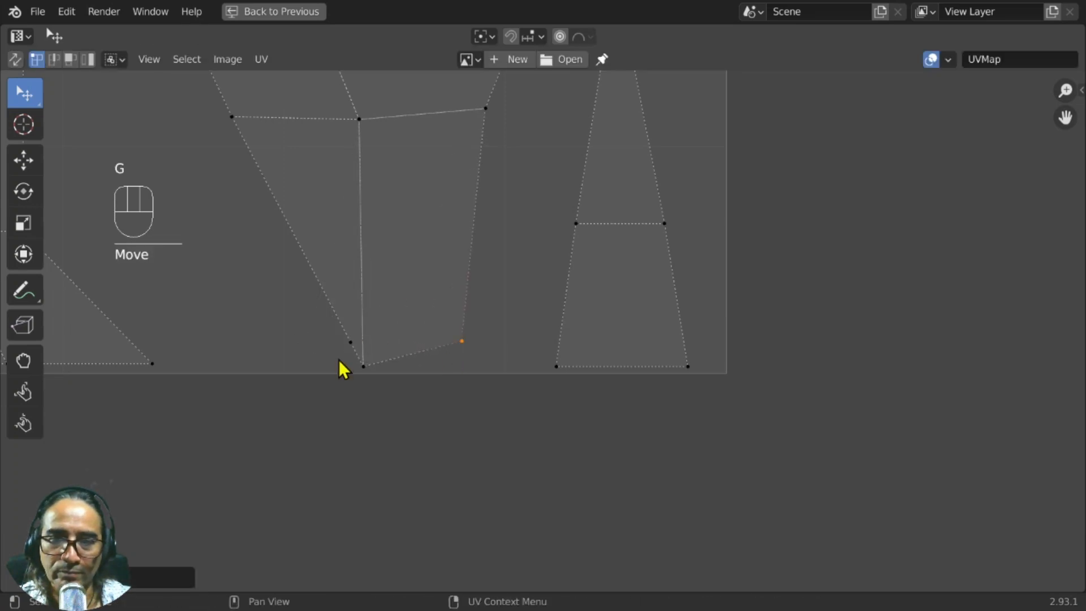
key(g)
click(226, 379)
Examine the remaining UV islands across the whole layout for overlaps
scroll(226, 379, down, 4)
middle_drag(222, 383, 574, 438)
middle_drag(431, 281, 894, 451)
scroll(279, 297, down, 2)
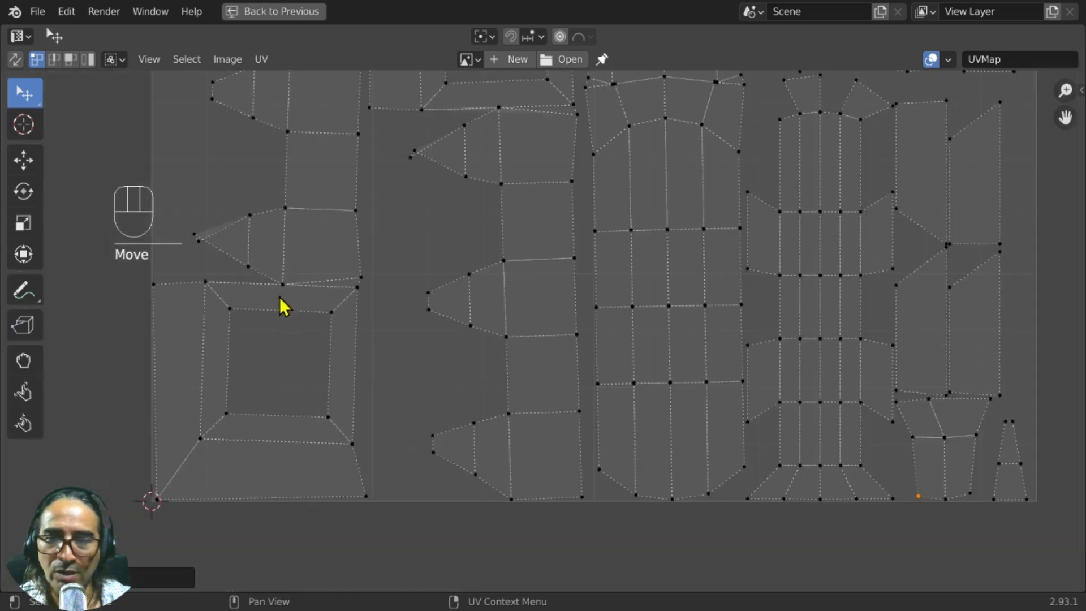
scroll(282, 306, down, 3)
middle_drag(594, 198, 573, 342)
scroll(463, 393, up, 2)
middle_drag(586, 227, 500, 343)
scroll(500, 342, up, 4)
middle_drag(396, 422, 698, 393)
scroll(659, 300, down, 7)
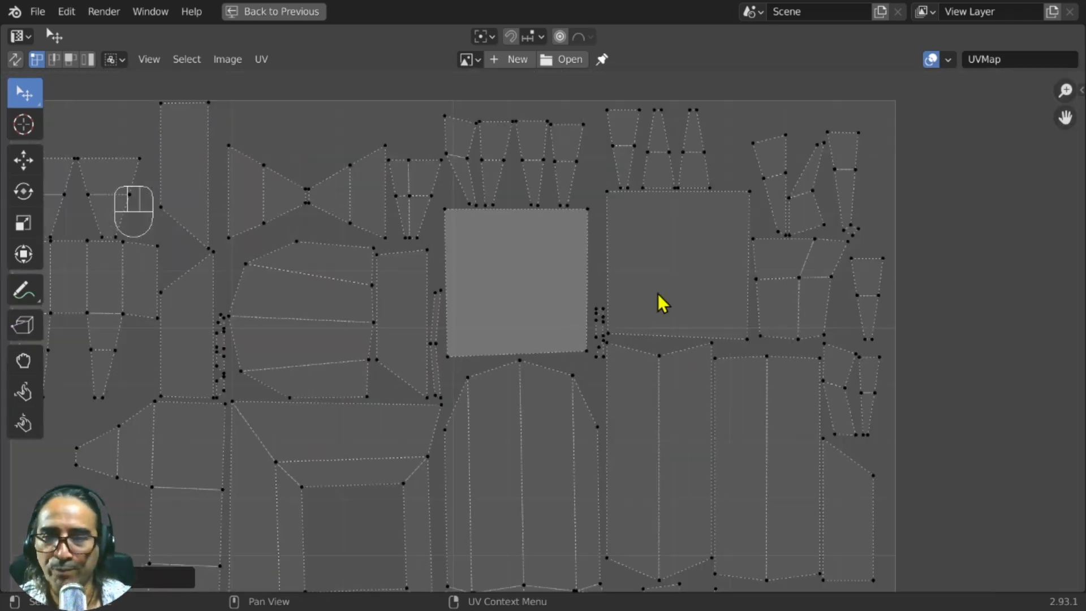
Restore the split layout, open the Matériaux workspace and switch the jaw to Object Mode
key(ctrl+space)
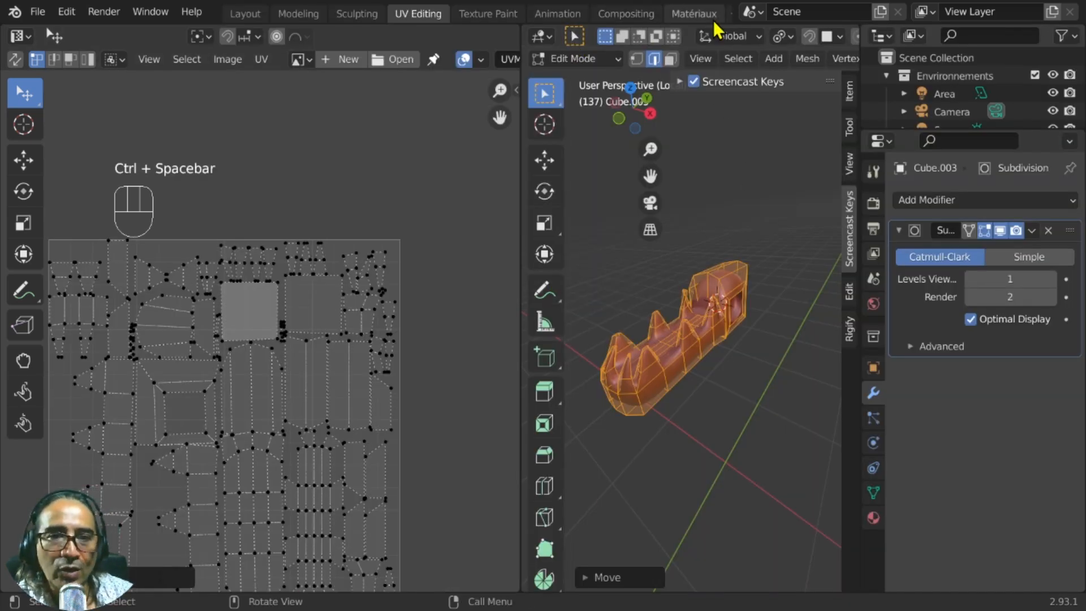
middle_drag(704, 20, 528, 19)
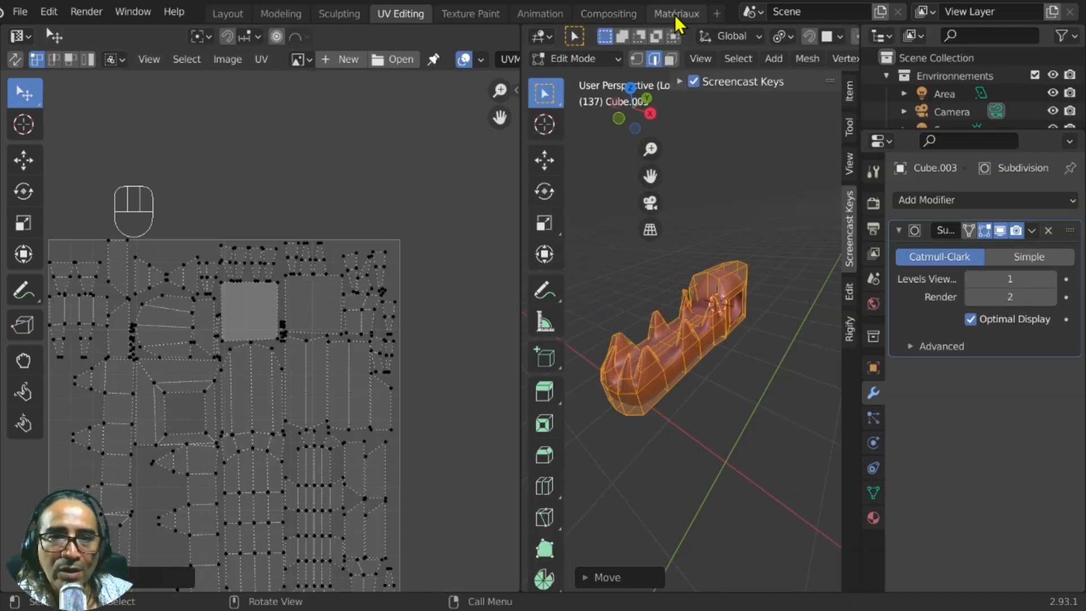
click(676, 15)
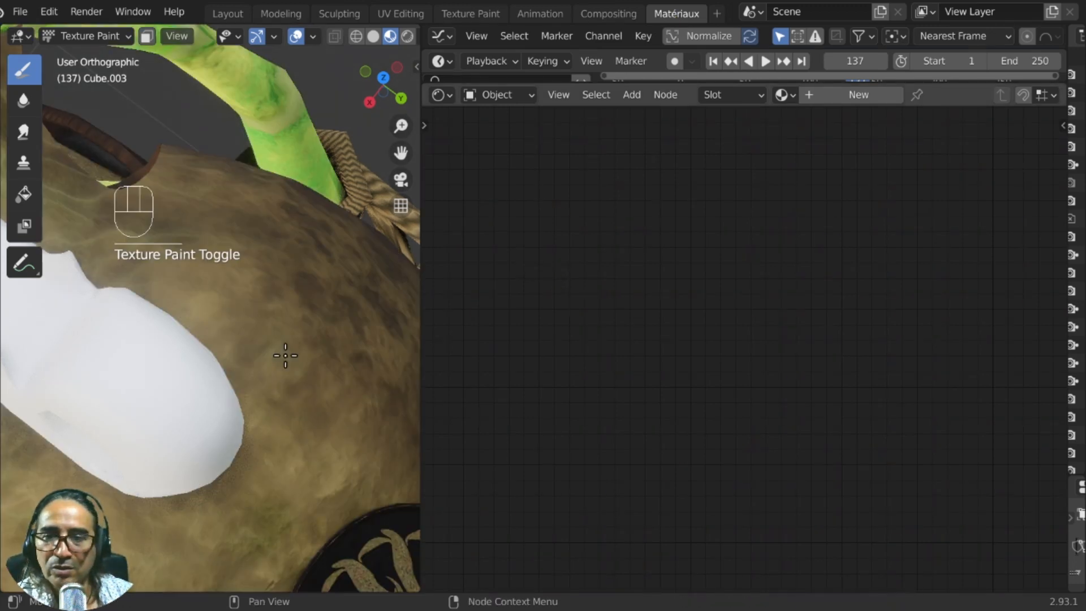
middle_drag(283, 357, 216, 319)
scroll(217, 319, up, 2)
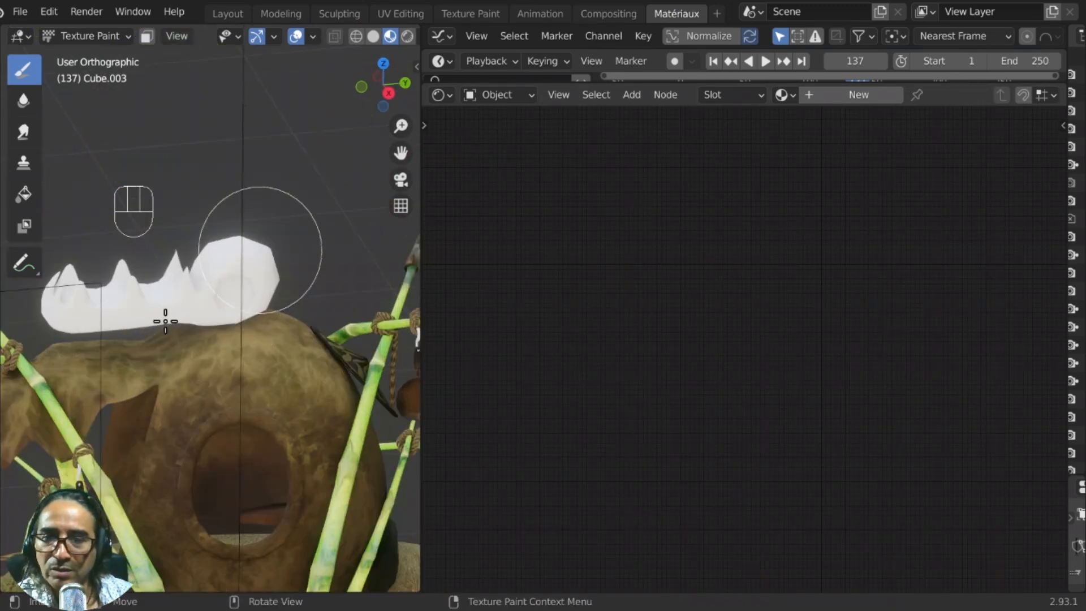
click(66, 34)
click(94, 60)
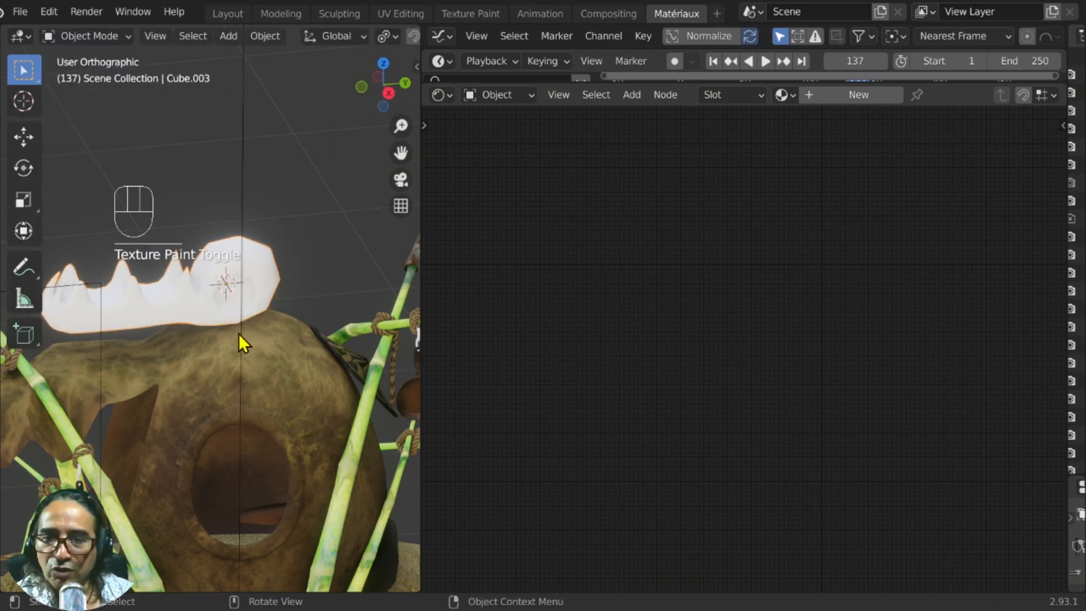
Create a new material for the jaw and name it crane
click(855, 95)
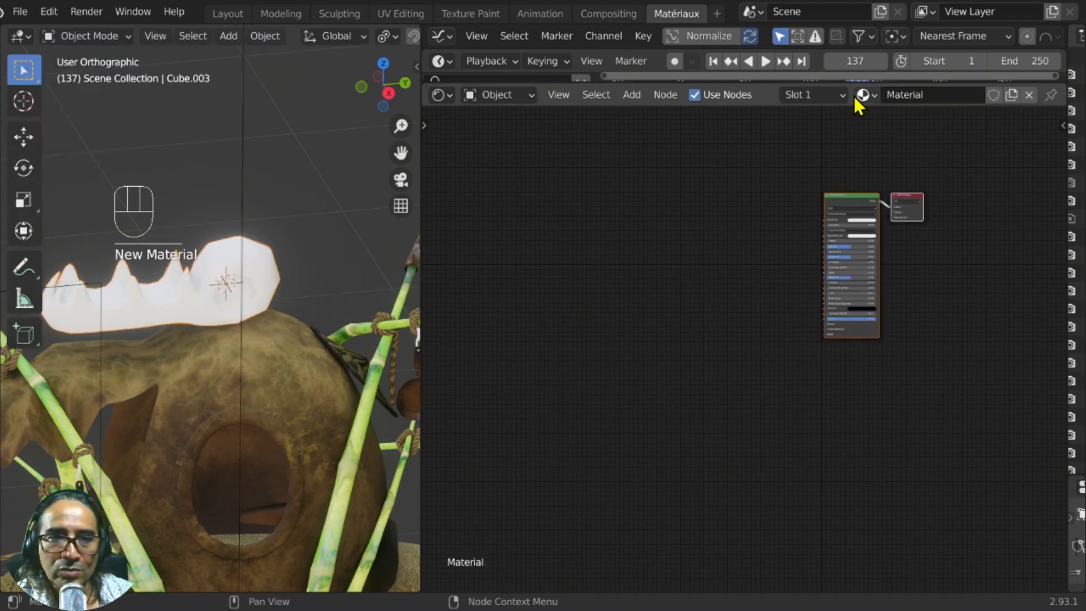
double_click(916, 97)
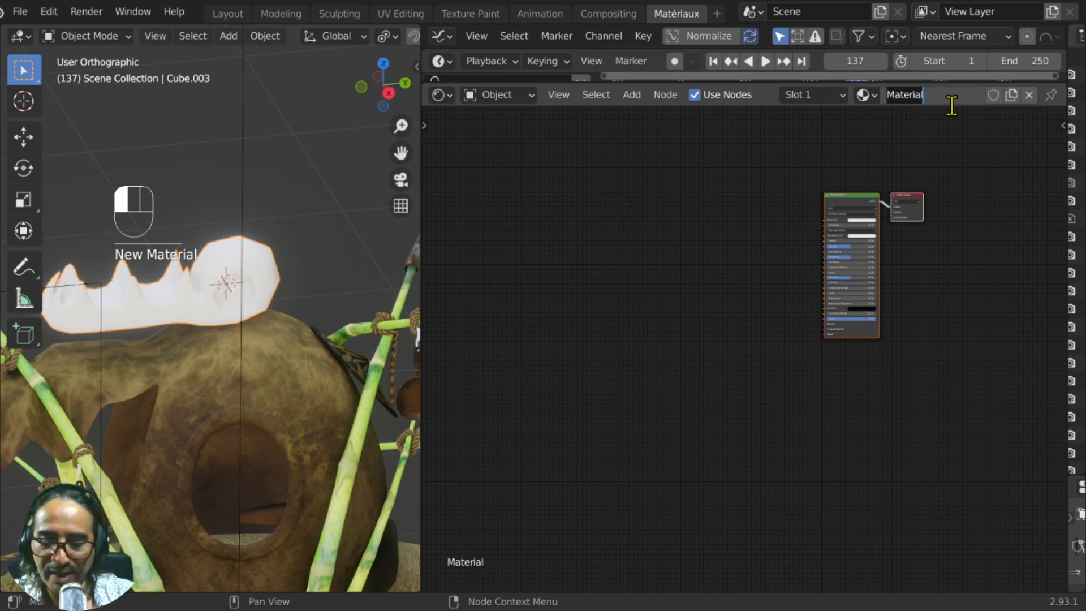
text(crane)
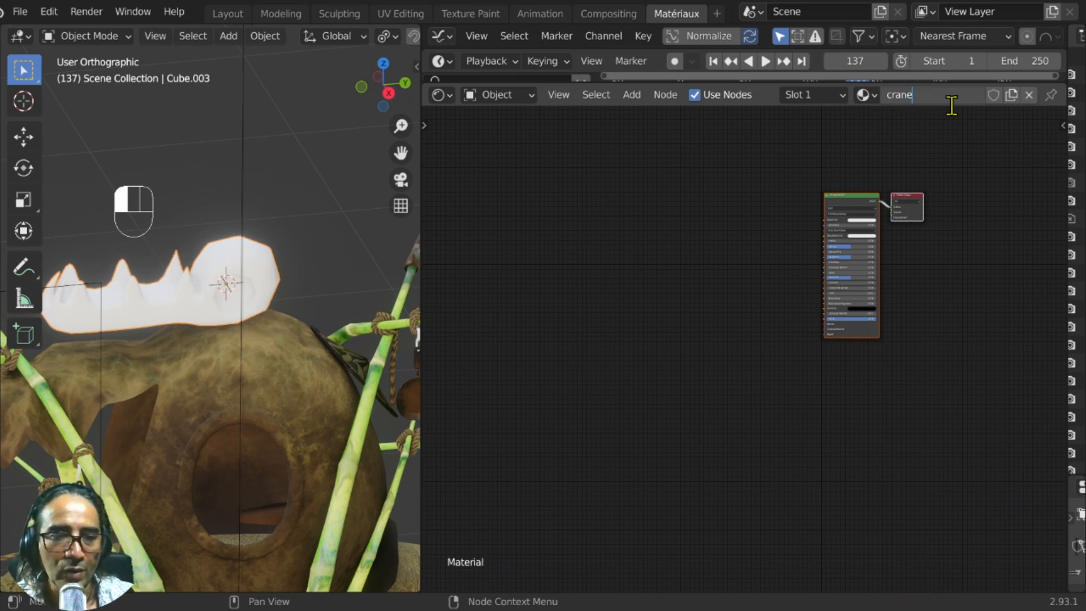
key(Return)
scroll(904, 195, up, 2)
middle_drag(904, 196, 715, 420)
scroll(769, 347, up, 2)
scroll(694, 348, up, 2)
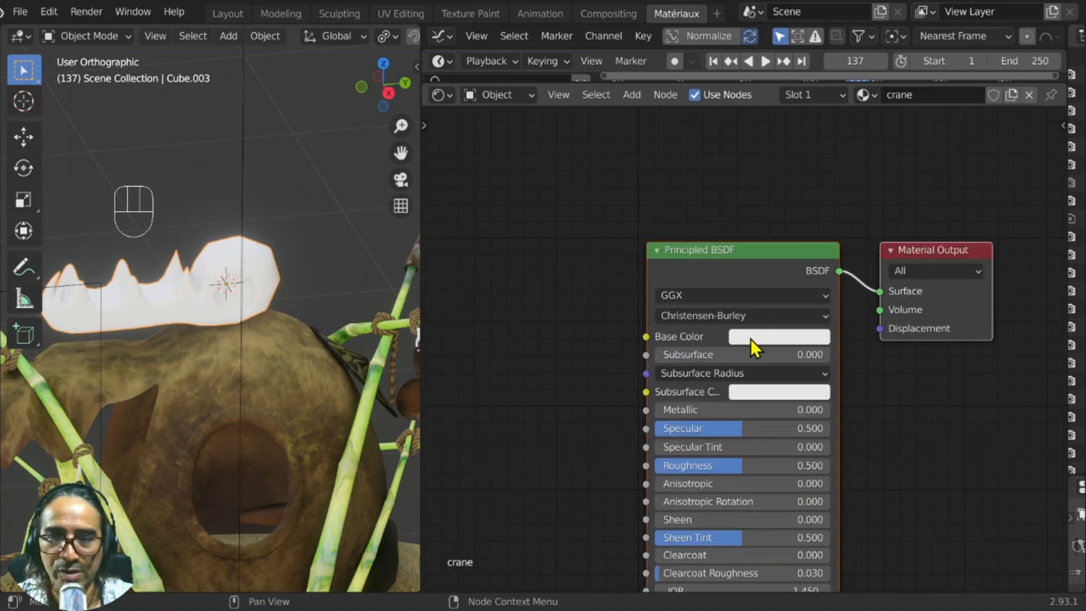
In the Texture Paint workspace, unlink the existing base color image from the image editor and hide the 3D viewport sidebar
click(474, 13)
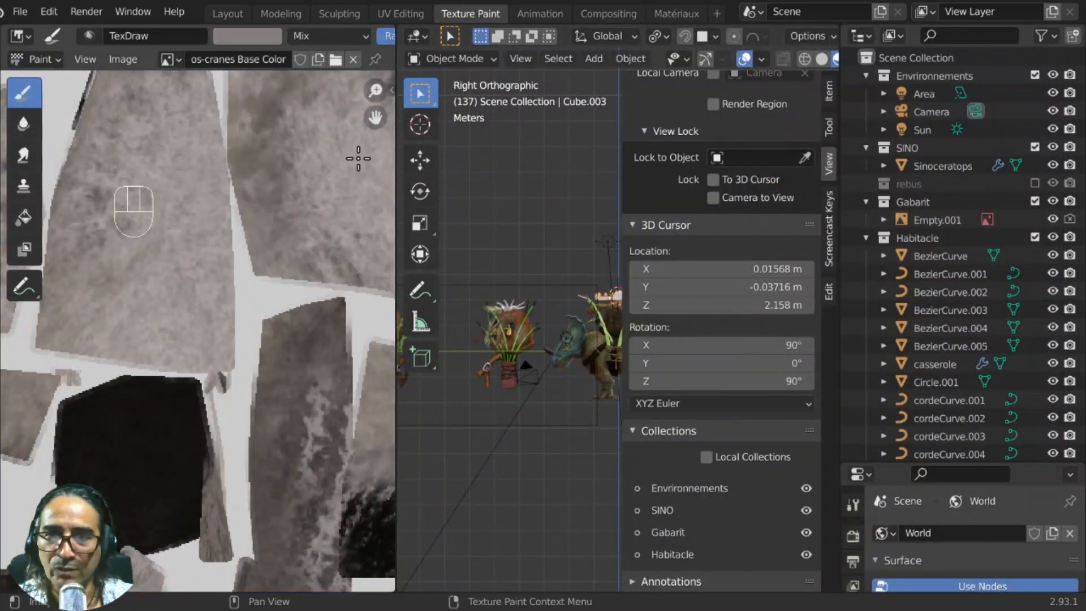
click(354, 60)
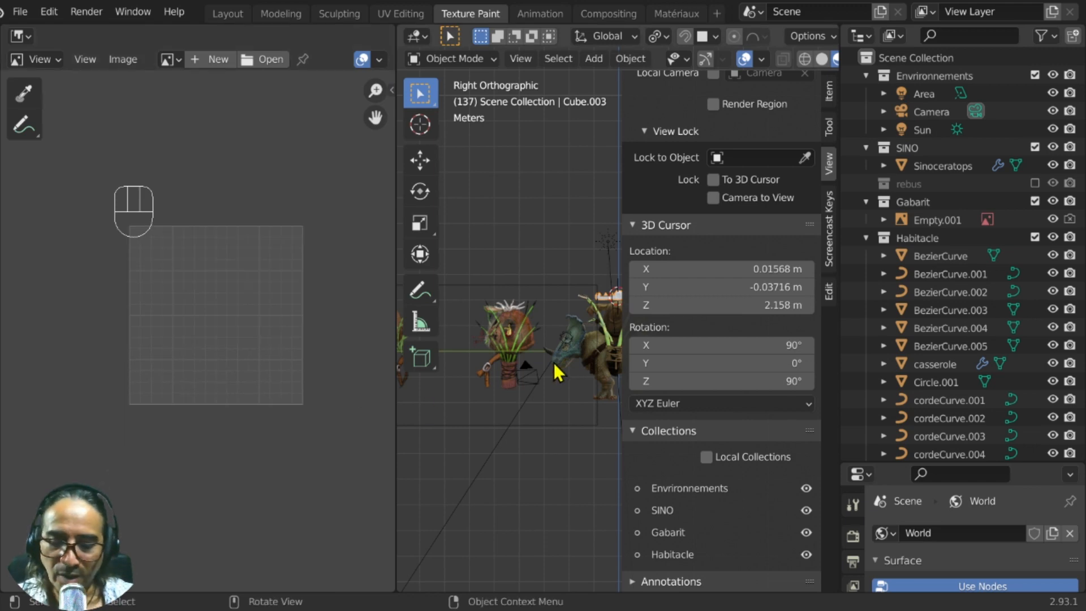
key(n)
Isolate the jaw in local view and widen the 3D viewport
scroll(634, 297, up, 10)
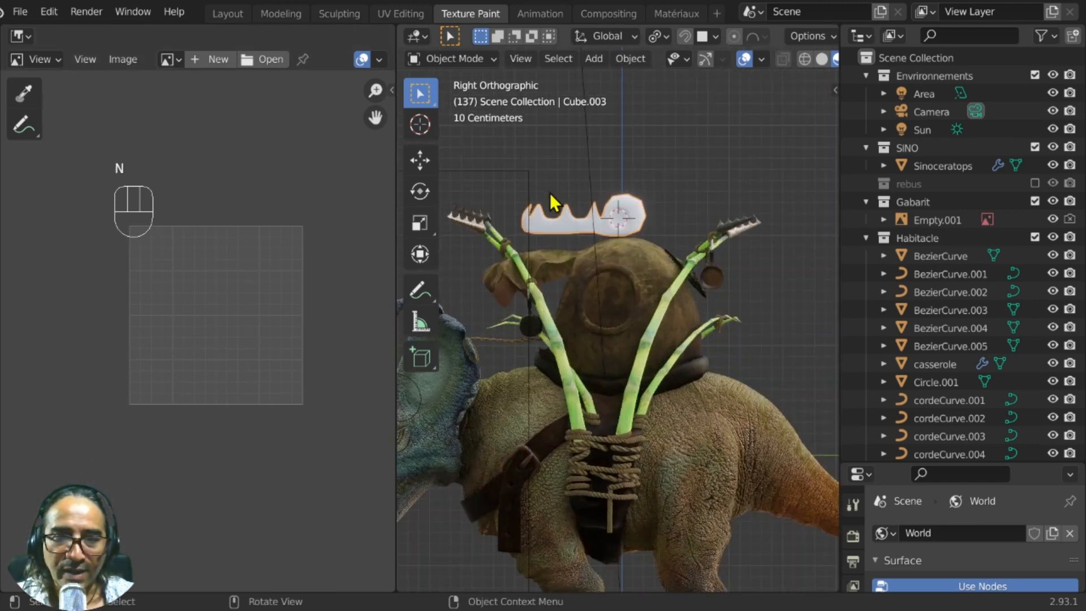
middle_drag(653, 215, 711, 294)
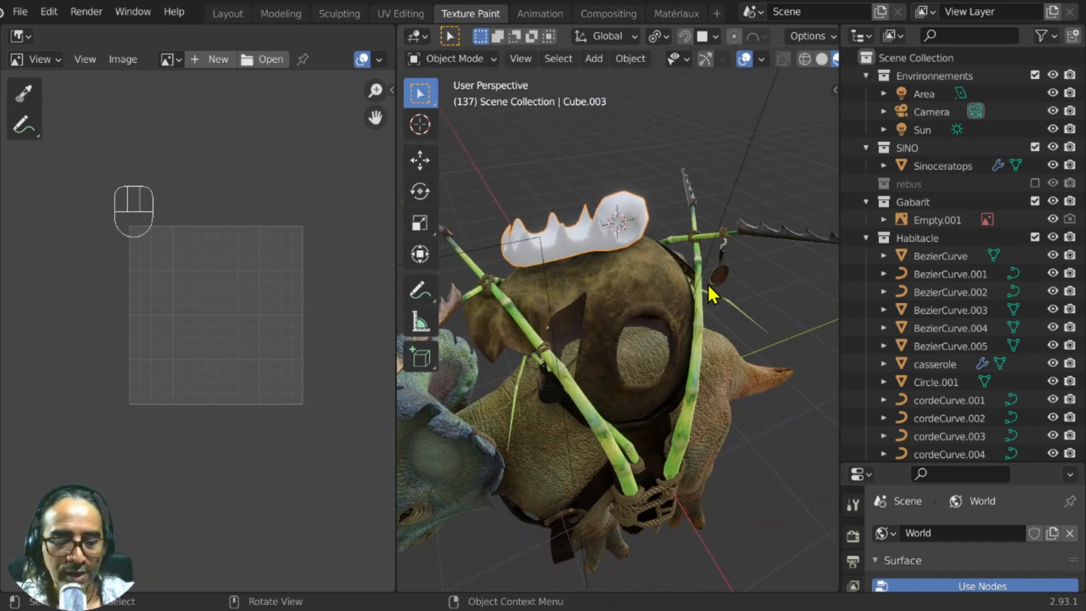
key(KP_Divide)
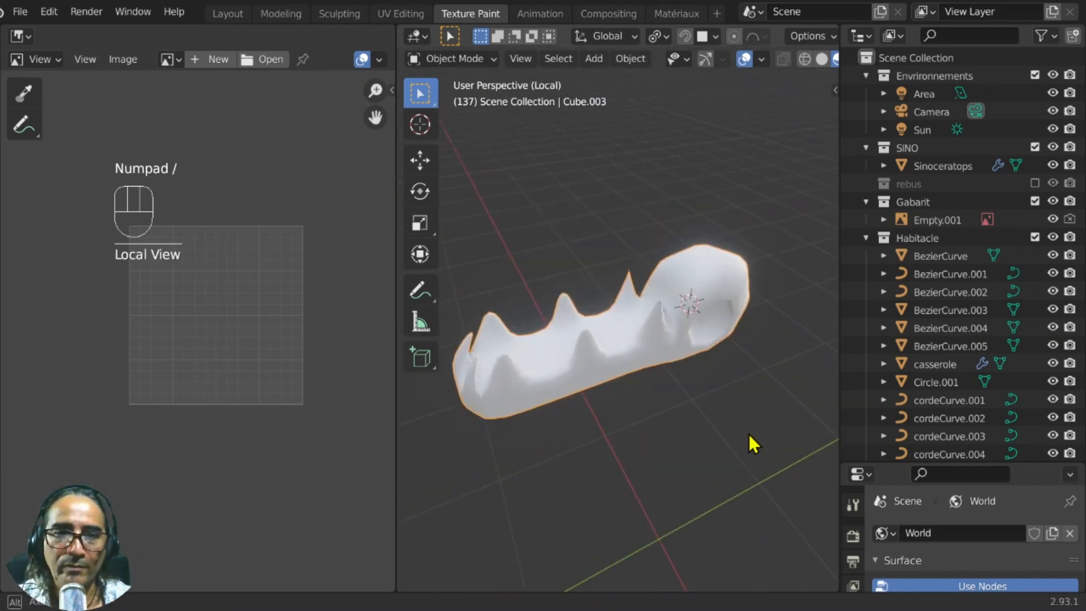
middle_drag(752, 443, 809, 318)
drag(838, 303, 956, 296)
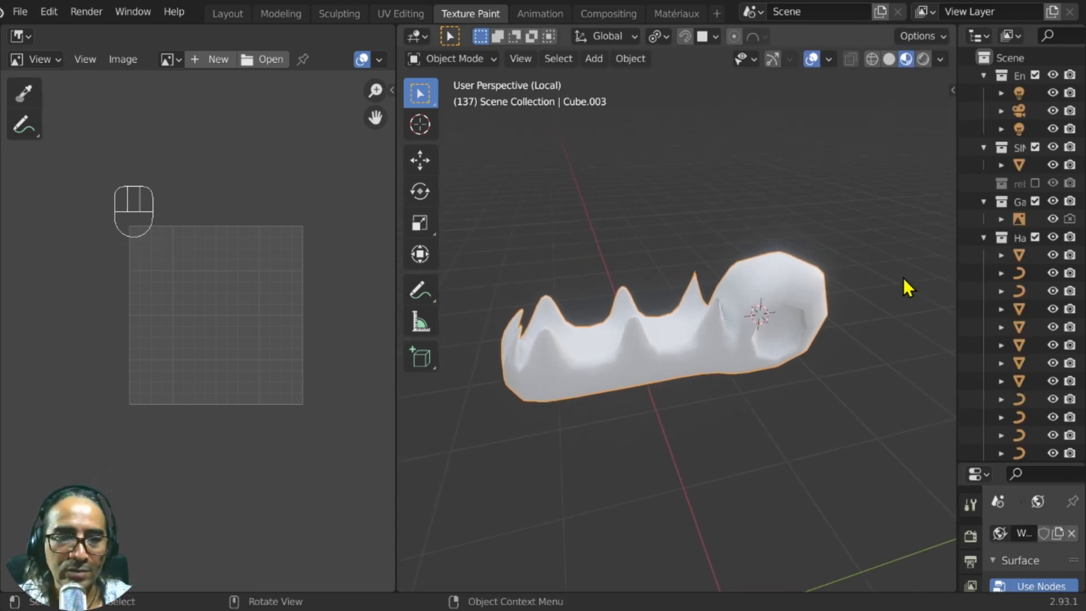
Show the active tool settings in the sidebar and put the jaw in Texture Paint mode
key(n)
click(950, 125)
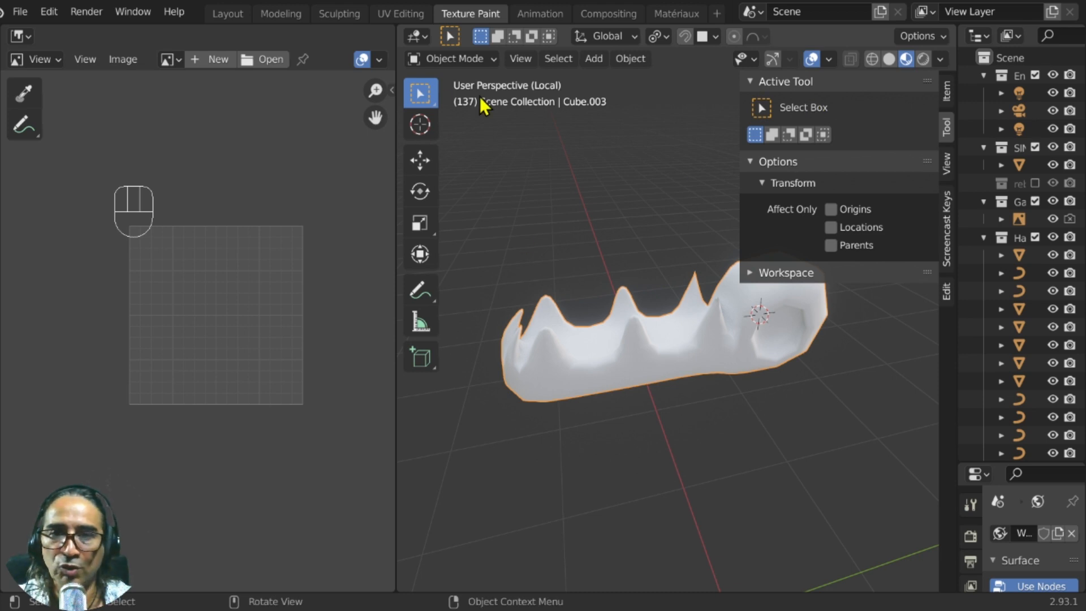
click(452, 59)
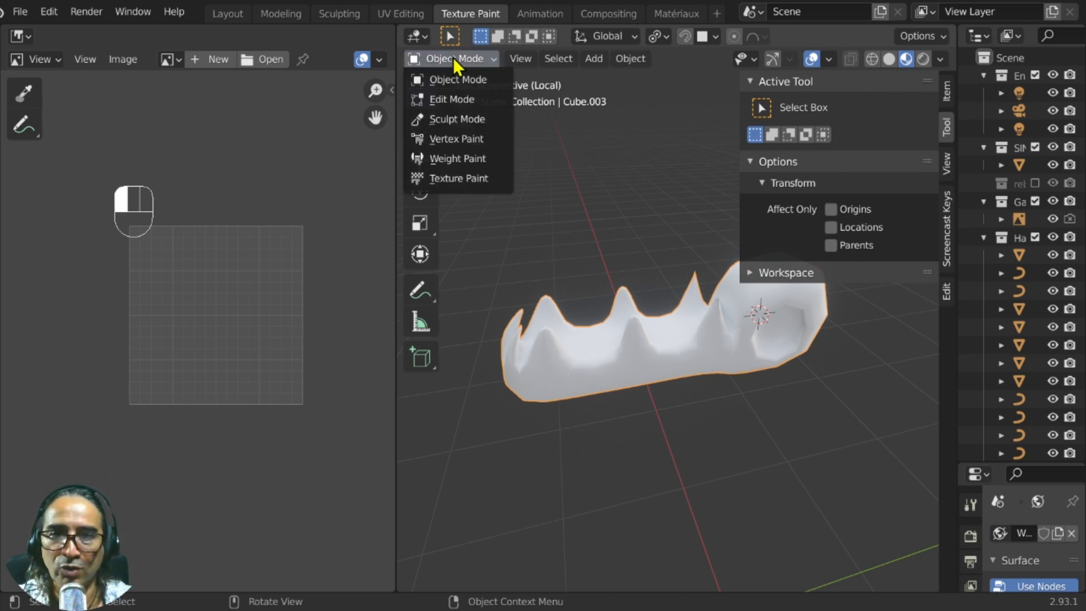
click(459, 178)
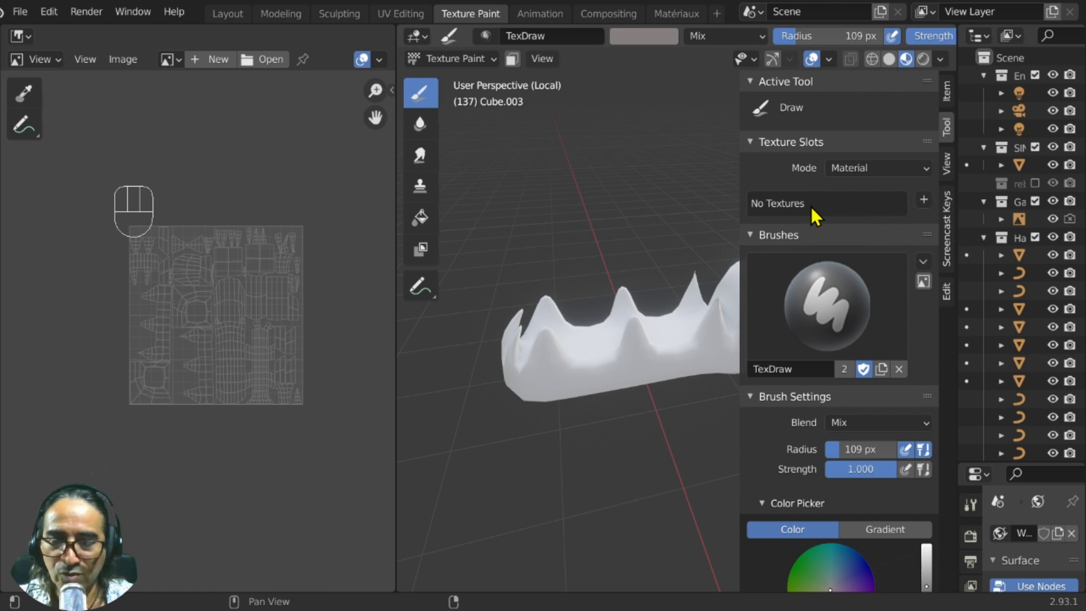
Add a 1024 × 1024 px Base Color paint slot named crane Base Color with a beige fill and no alpha, and widen the 3D viewport
click(923, 199)
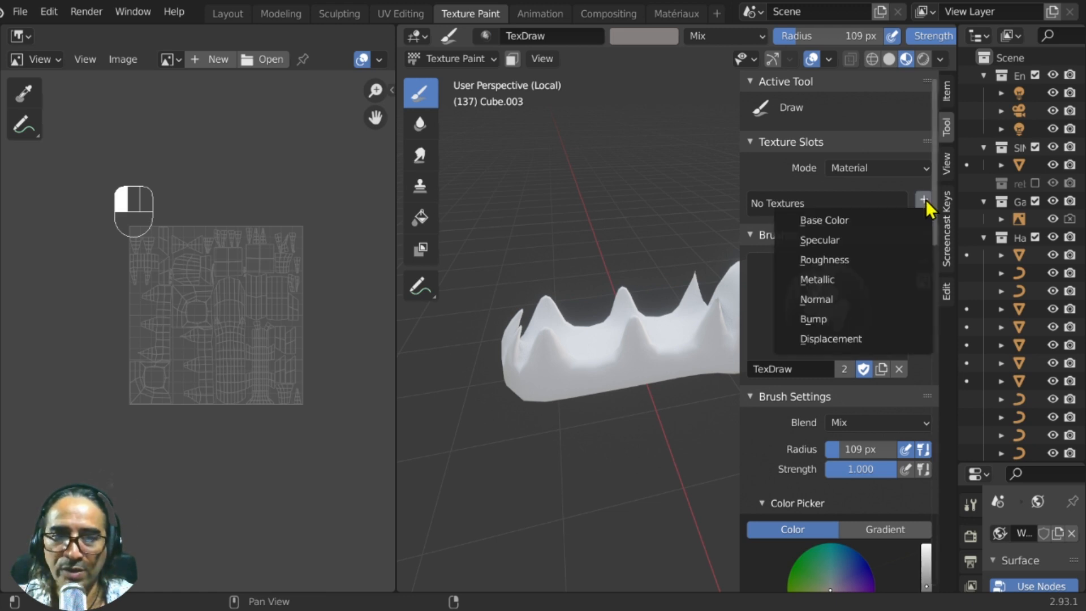
click(854, 219)
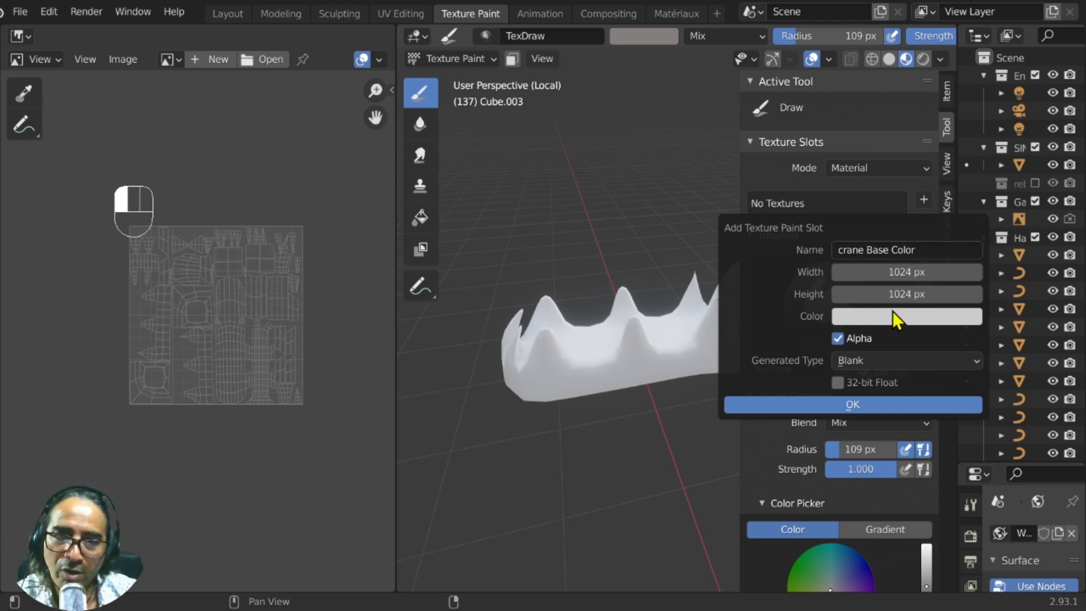
click(879, 317)
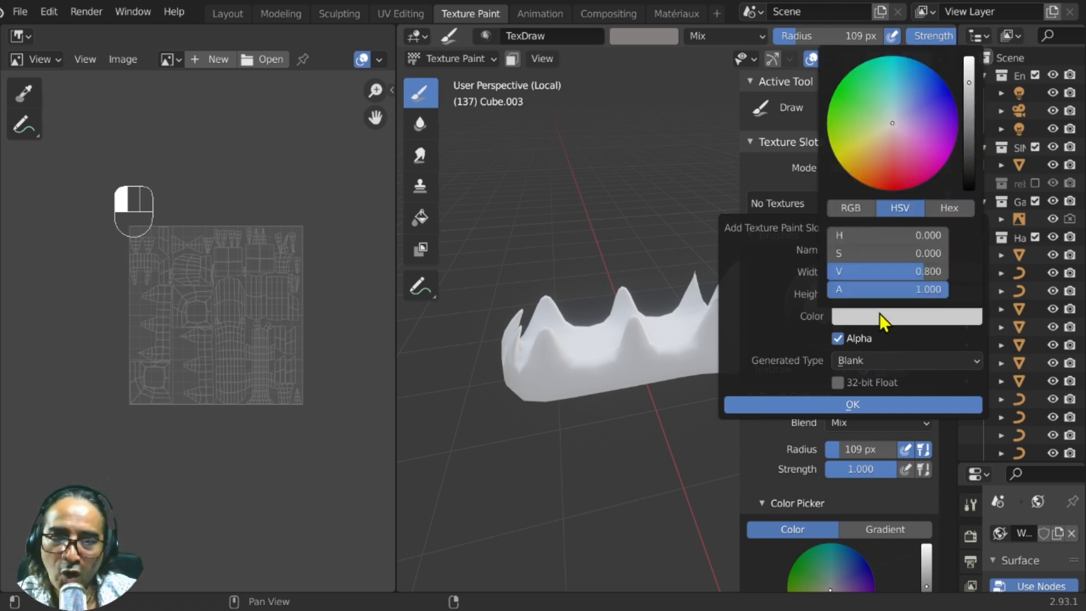
drag(974, 134, 969, 108)
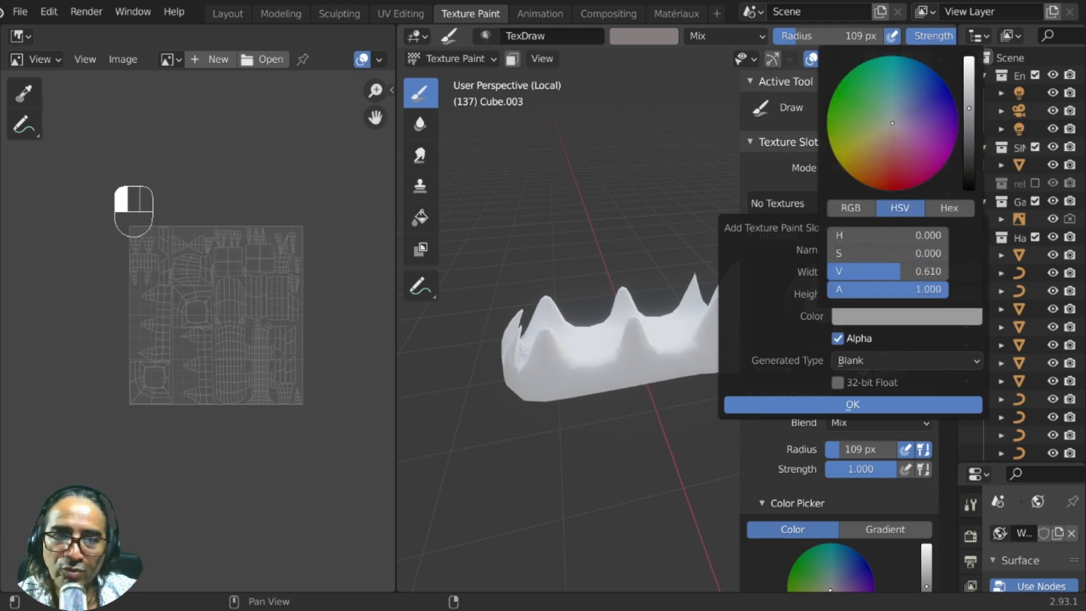
click(882, 135)
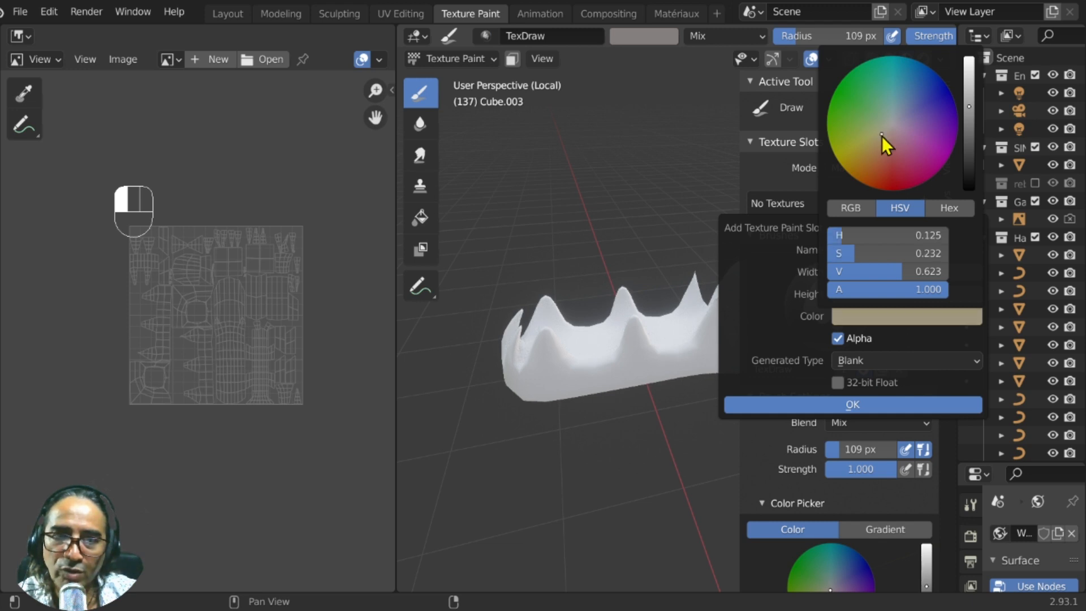
drag(972, 104, 971, 98)
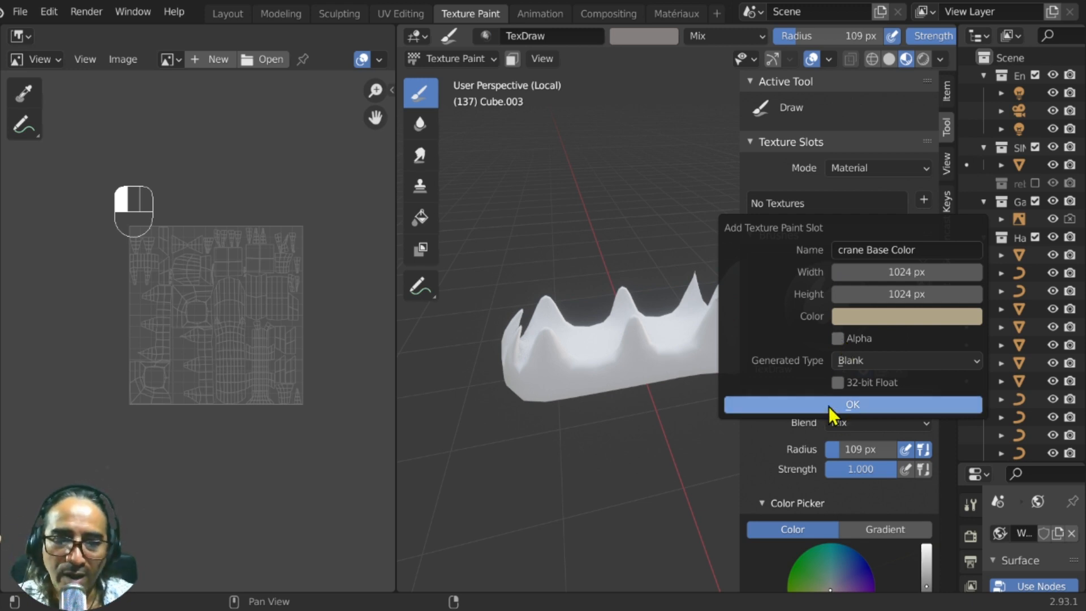
click(845, 403)
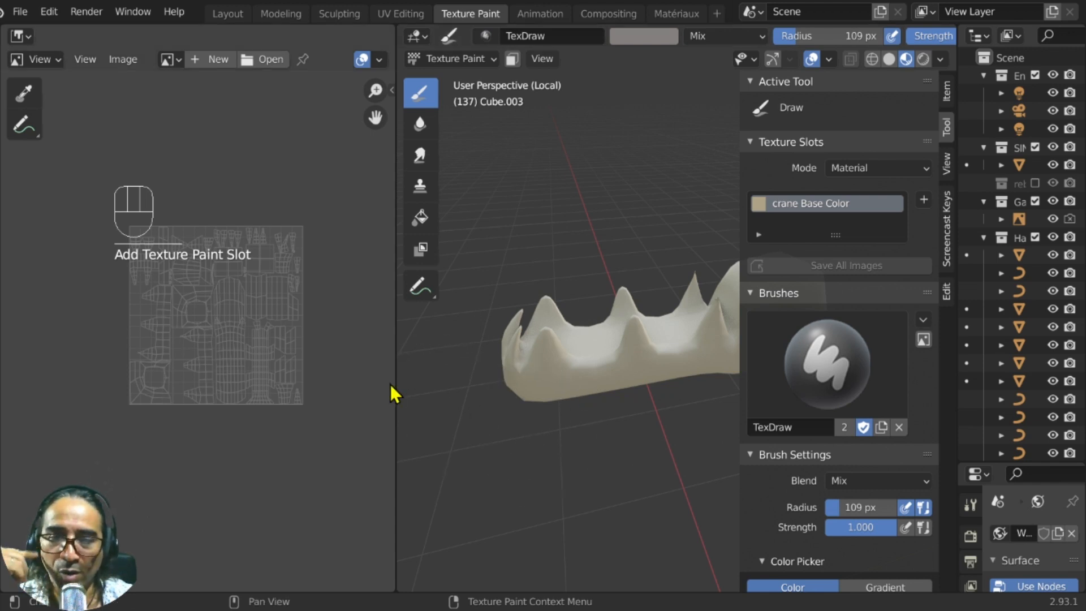
drag(395, 354, 299, 360)
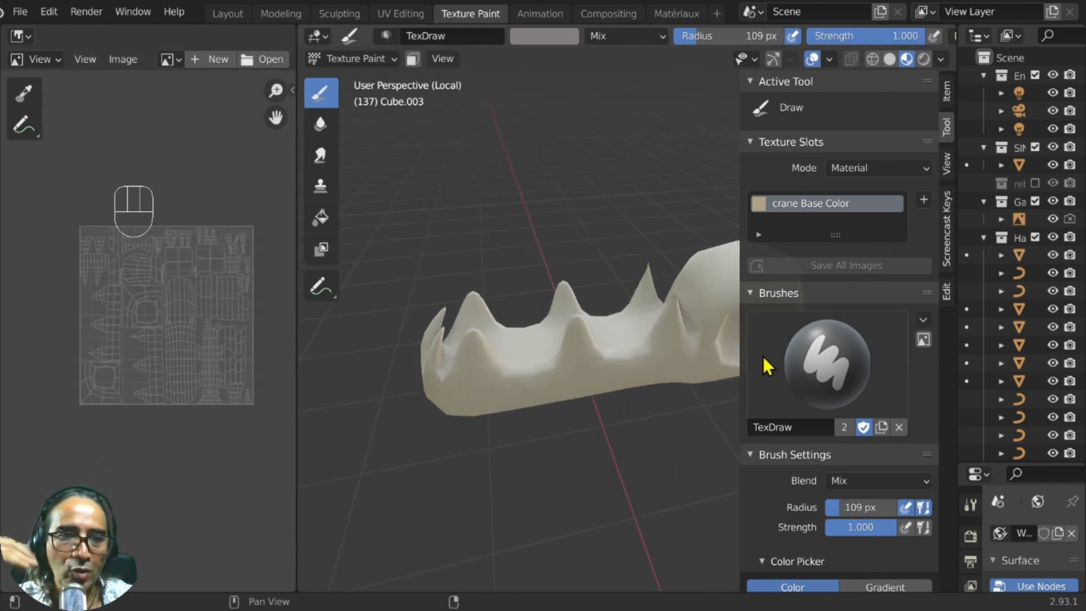
Review the TexDraw brush's settings, including its radius, strength, color, texture and mapping options
click(750, 141)
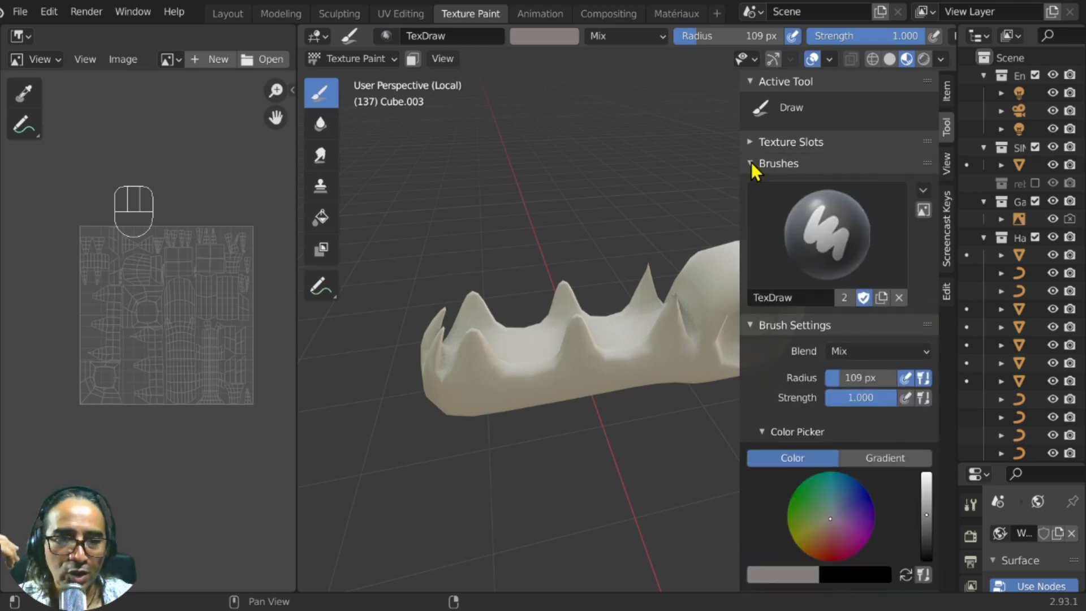
click(826, 221)
key(Escape)
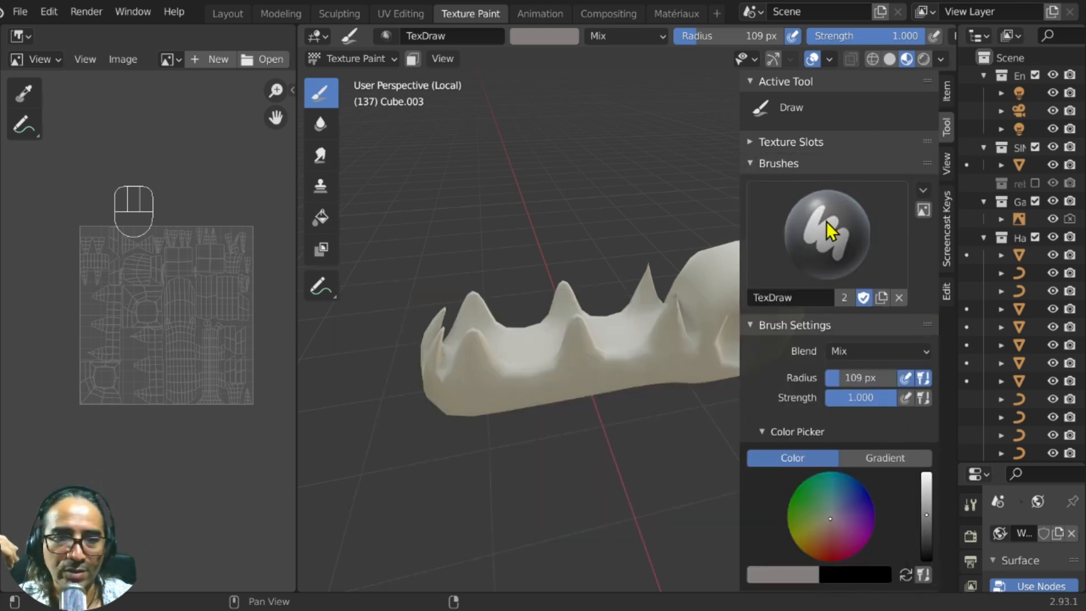
scroll(805, 430, down, 6)
scroll(808, 409, down, 2)
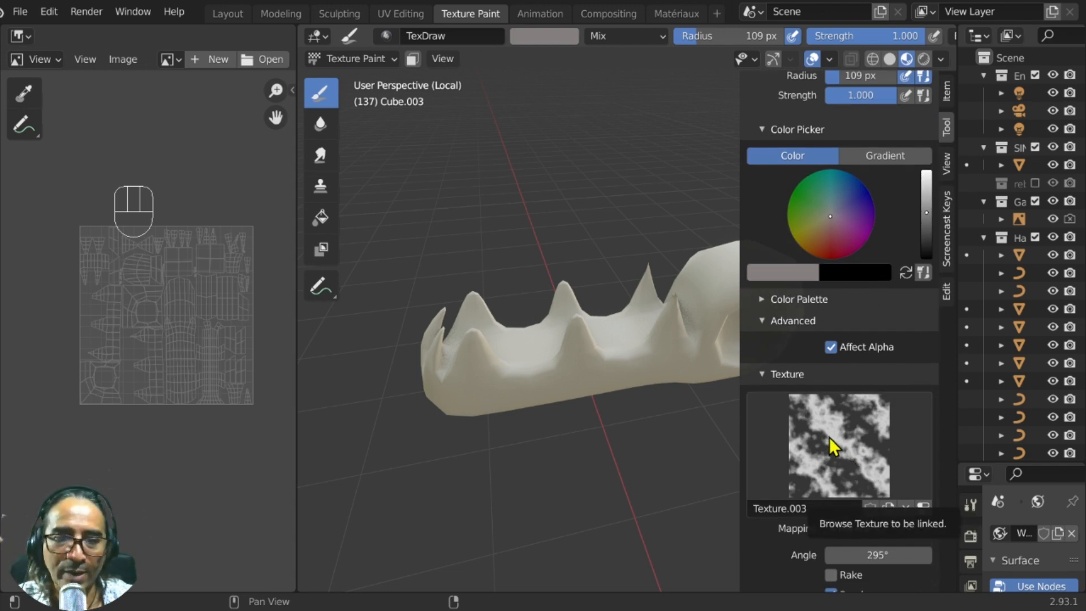
scroll(765, 373, down, 3)
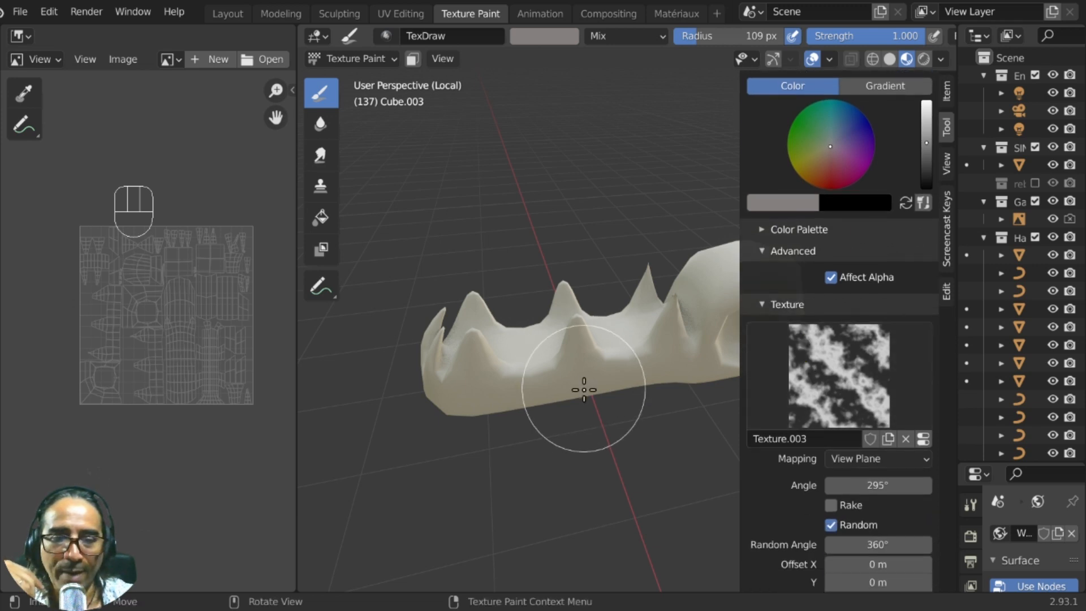
mouse_move(583, 388)
middle_down()
mouse_move(563, 359)
mouse_move(453, 337)
middle_up()
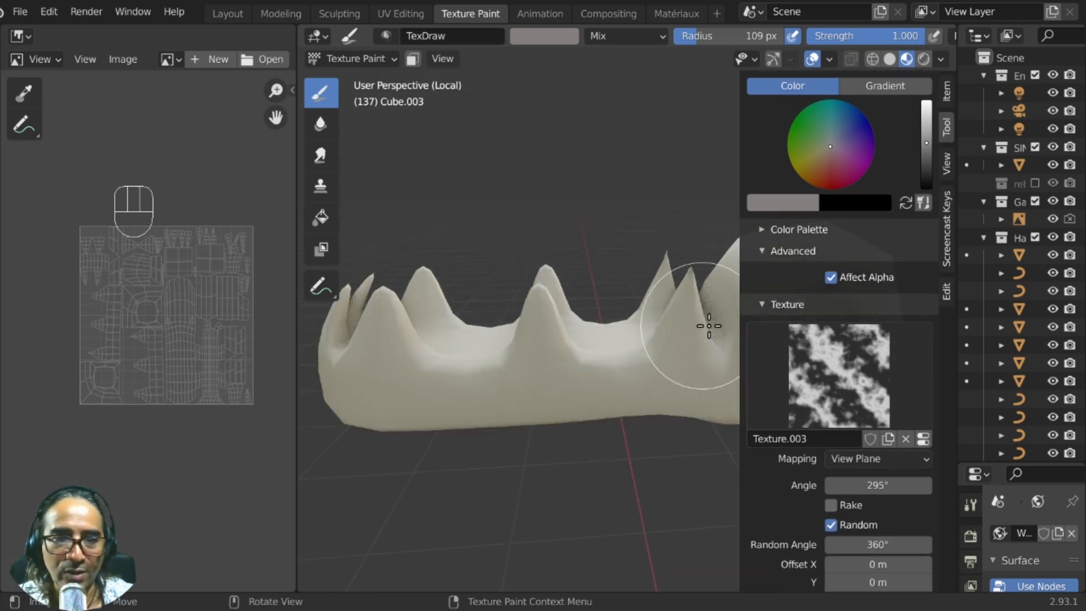
scroll(782, 274, up, 10)
scroll(783, 274, up, 1)
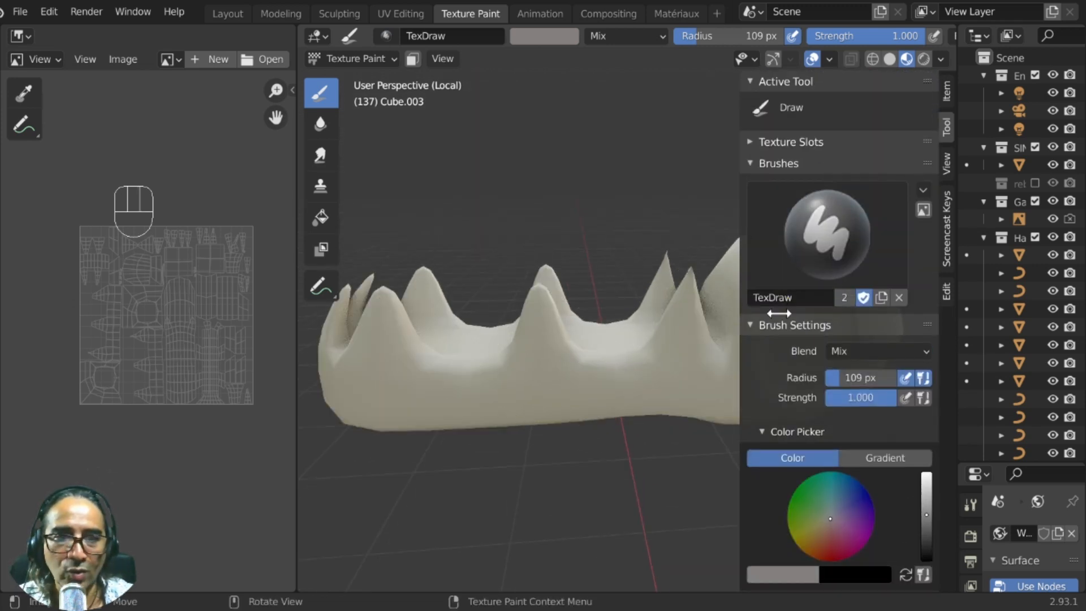
click(948, 128)
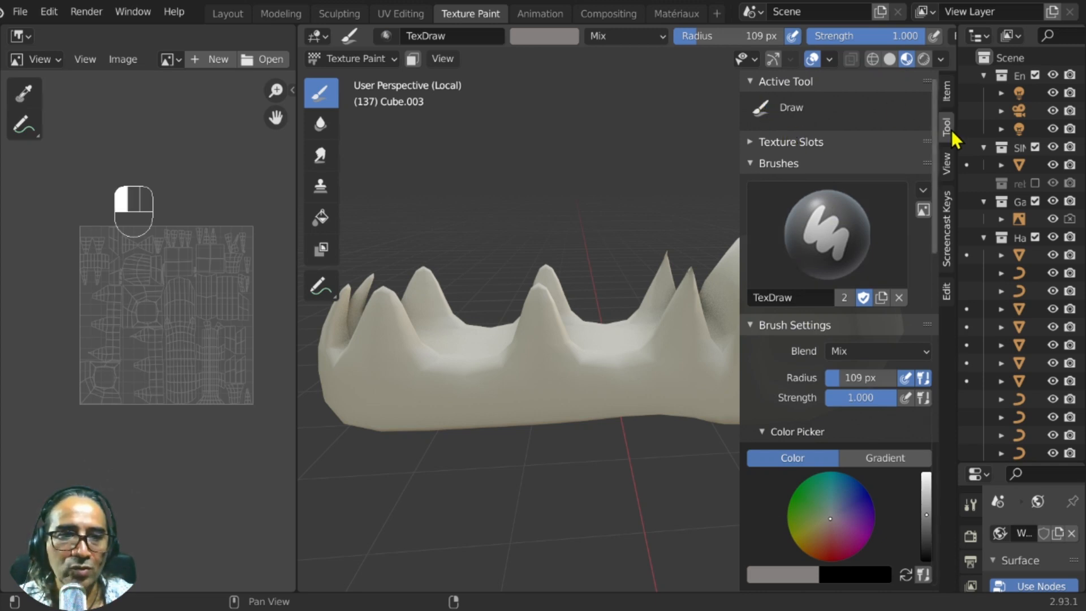
Expand the texture slots, select crane Base Color and frame the whole texture with its UV layout in the image editor
click(751, 141)
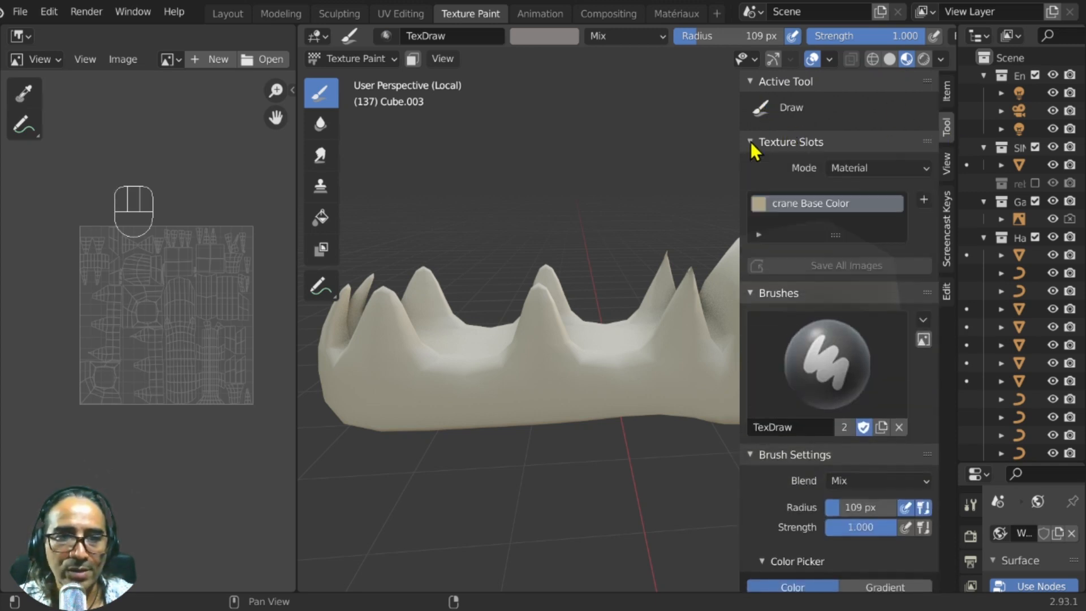
click(818, 204)
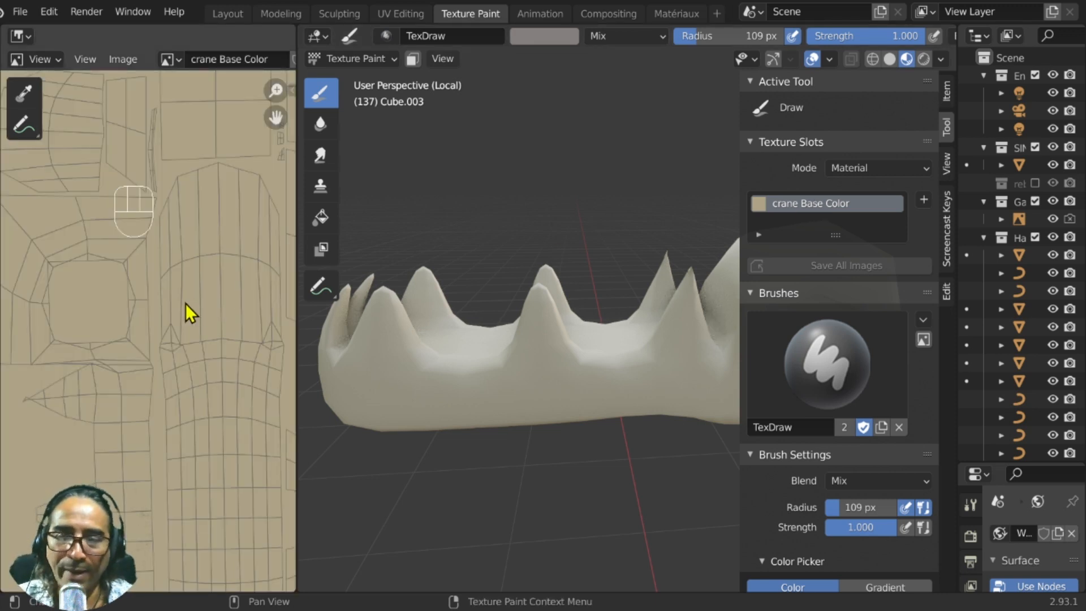
scroll(179, 320, down, 3)
middle_drag(132, 348, 157, 332)
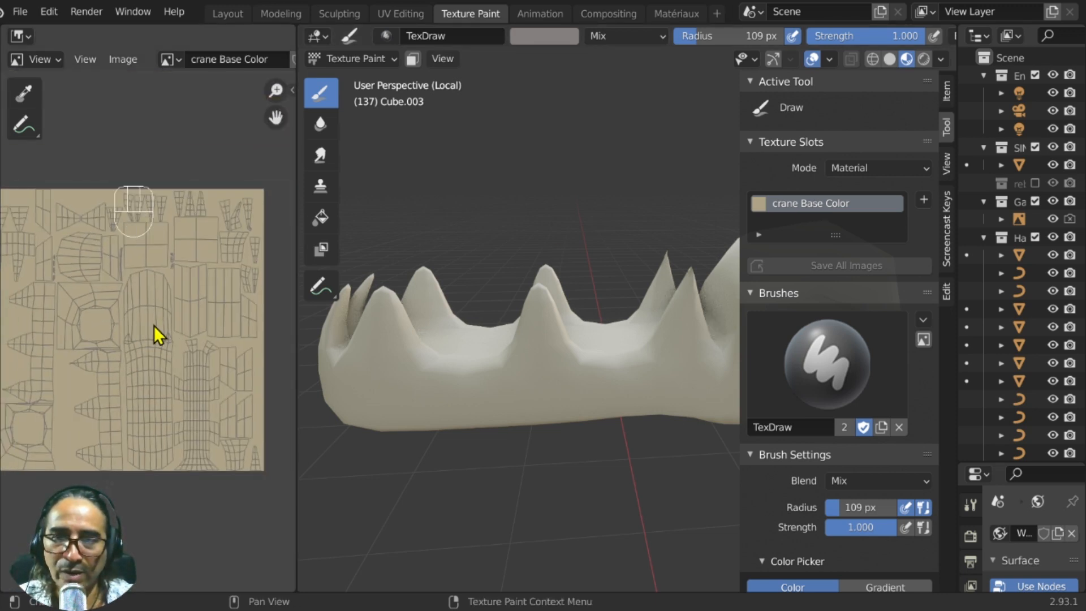
Set the brush color to dark gray and paint a short stroke on the jaw's outer side between two teeth
middle_drag(586, 431, 570, 214)
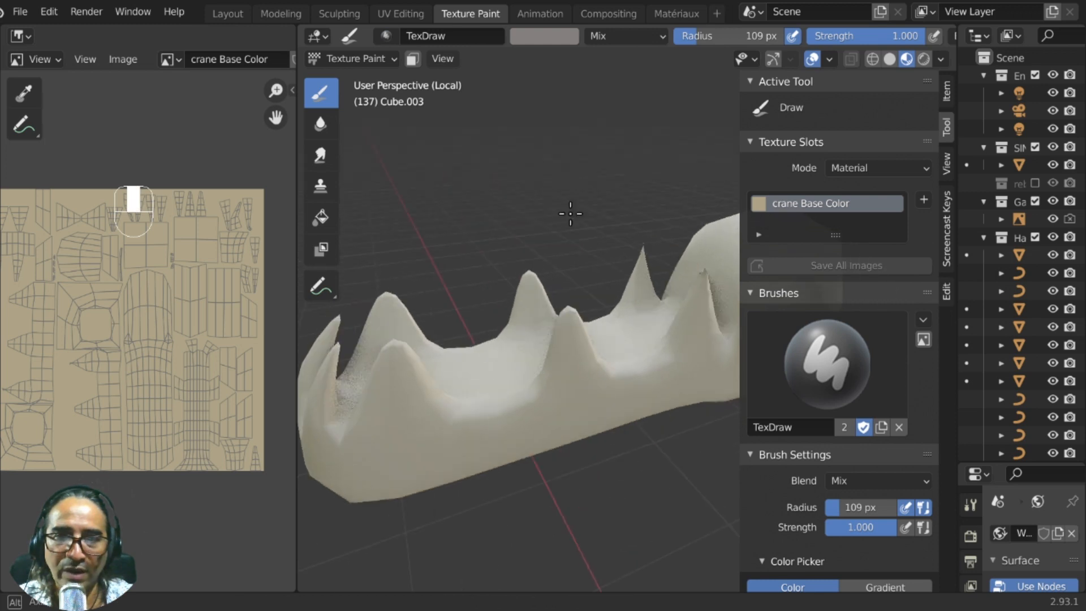
click(544, 37)
drag(658, 121, 658, 182)
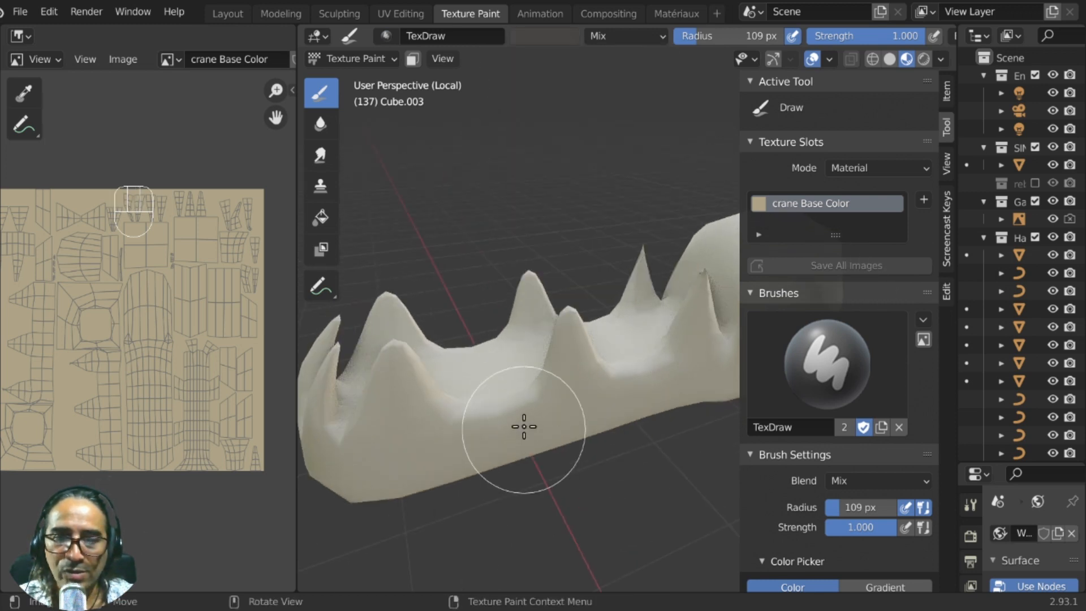
mouse_move(521, 424)
mouse_down()
mouse_move(504, 413)
mouse_move(512, 454)
mouse_up()
Examine the painted patches and how far they extend past the UV island edges in the maximized image editor
scroll(134, 440, up, 3)
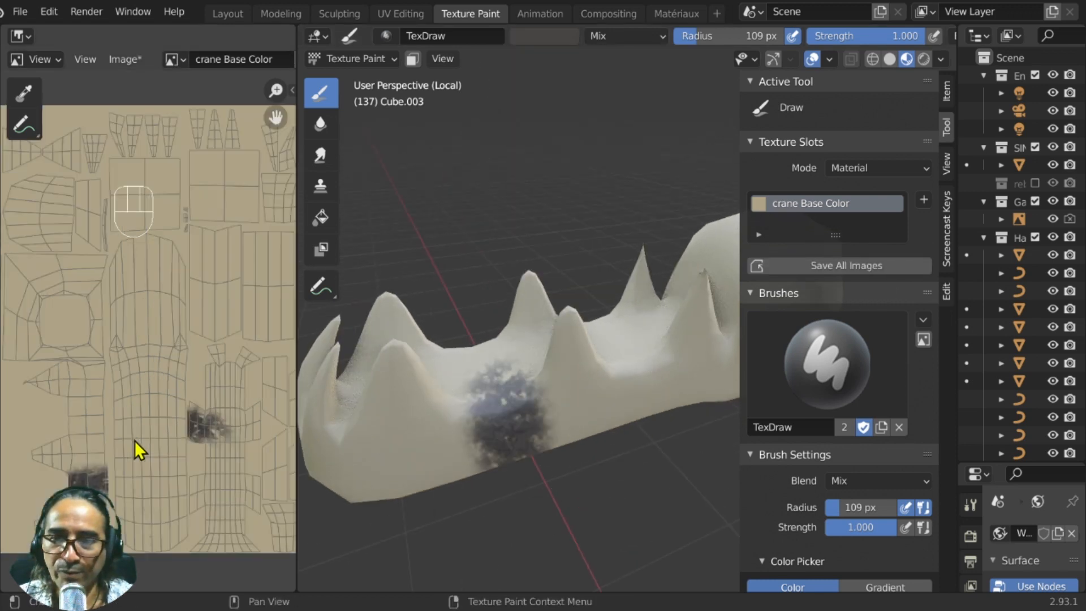
key(ctrl+space)
scroll(409, 469, up, 3)
mouse_move(509, 477)
middle_down()
mouse_move(643, 332)
mouse_move(469, 332)
middle_up()
scroll(582, 201, up, 3)
scroll(280, 371, up, 2)
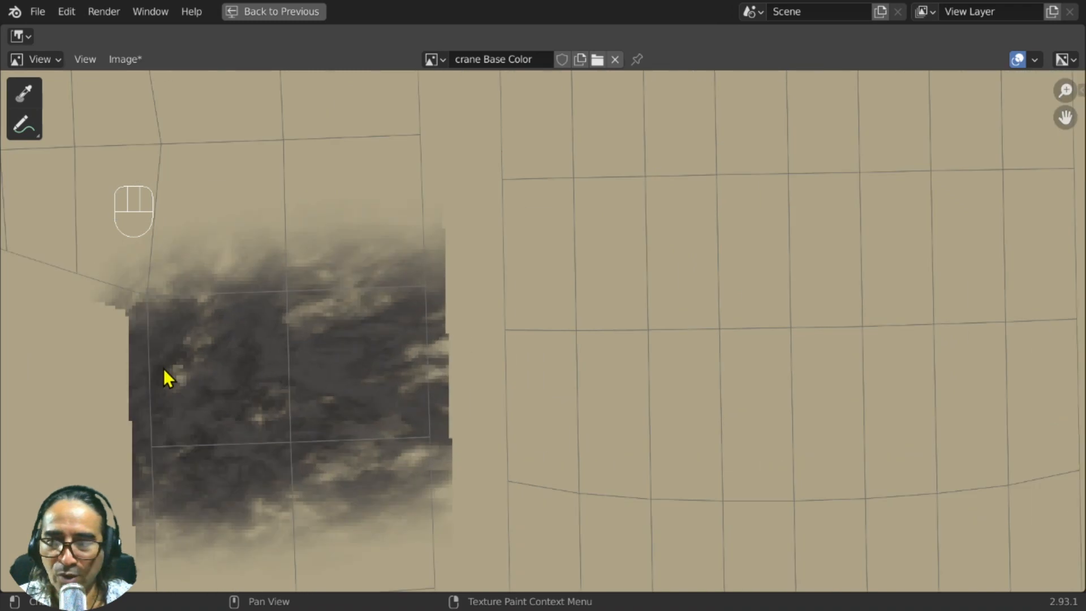
scroll(264, 405, down, 6)
mouse_move(622, 381)
middle_down()
mouse_move(551, 408)
mouse_move(656, 371)
middle_up()
scroll(720, 359, up, 5)
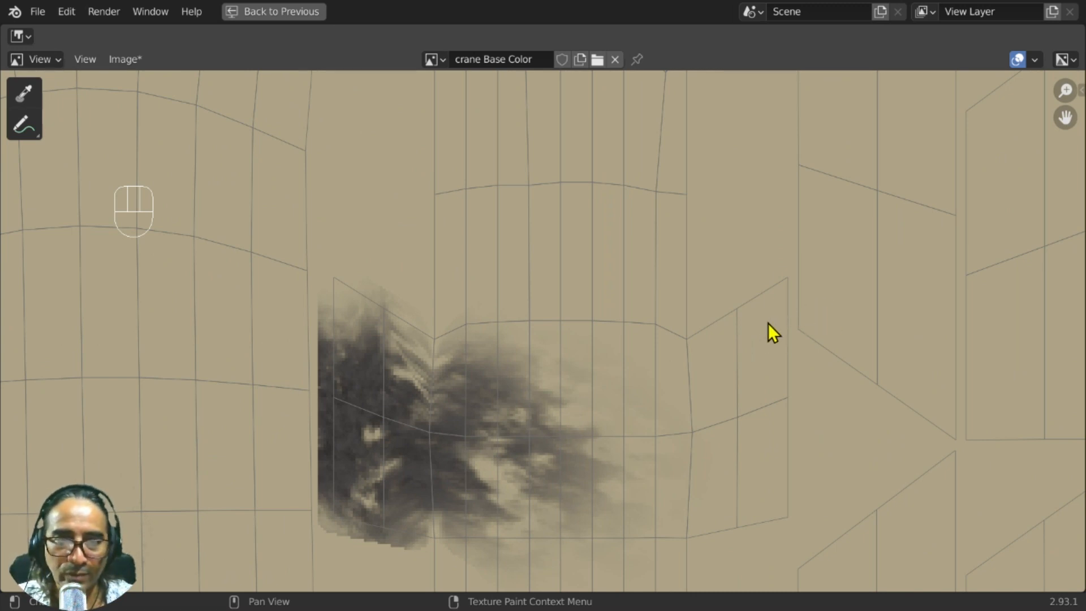
scroll(789, 309, down, 6)
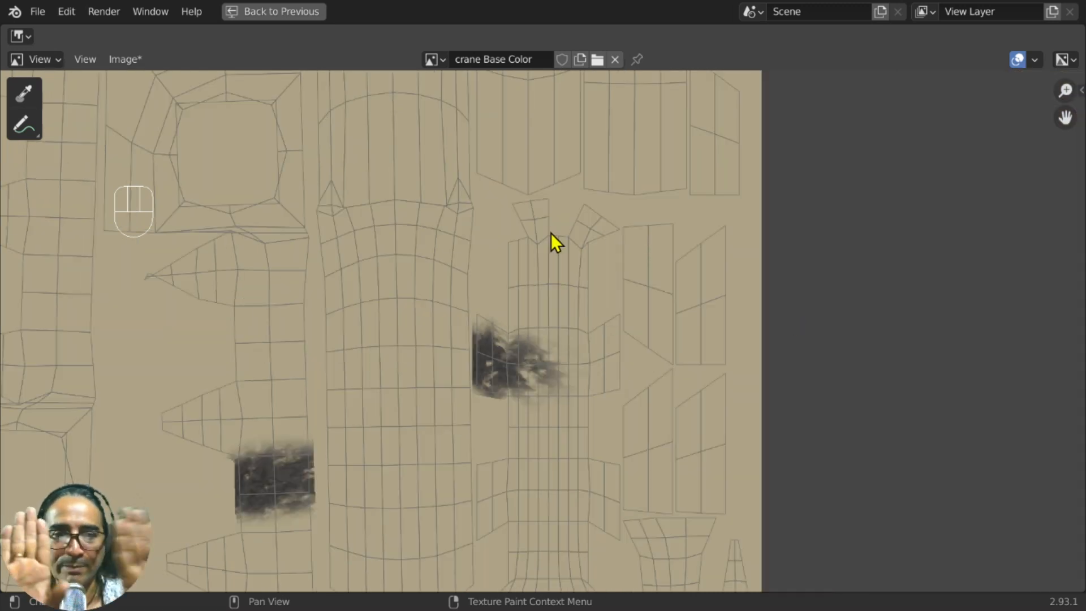
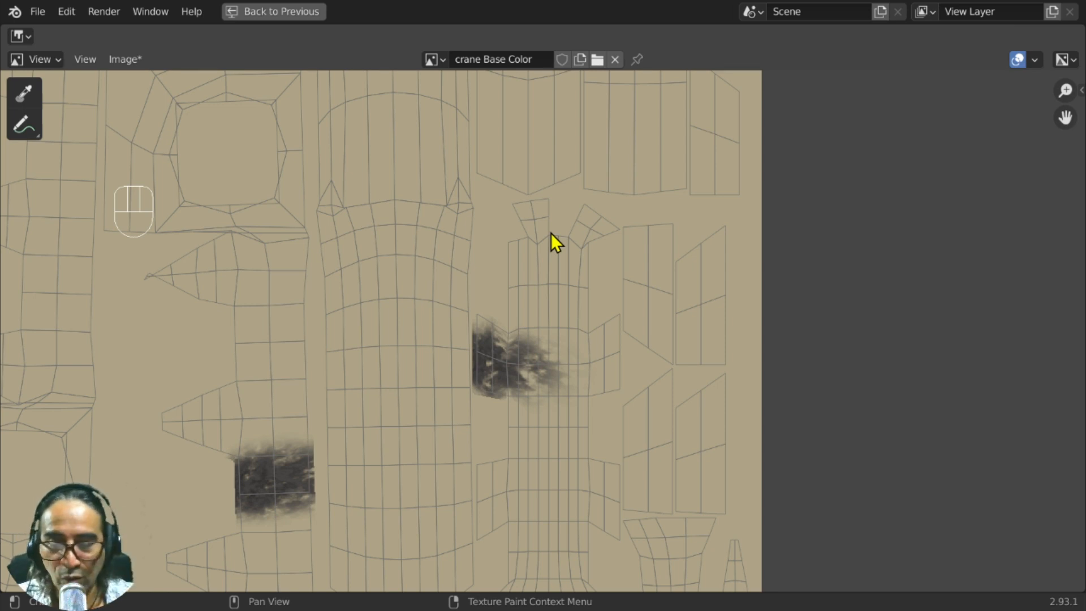
key(ctrl+space)
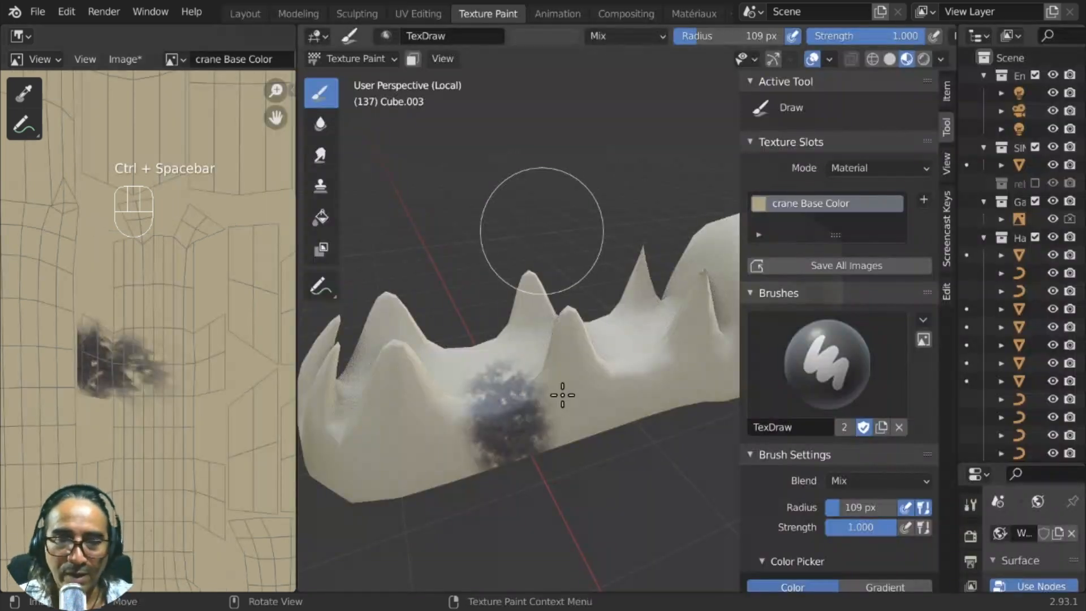
Set the texture paint bleed option to 5 px
scroll(758, 366, down, 7)
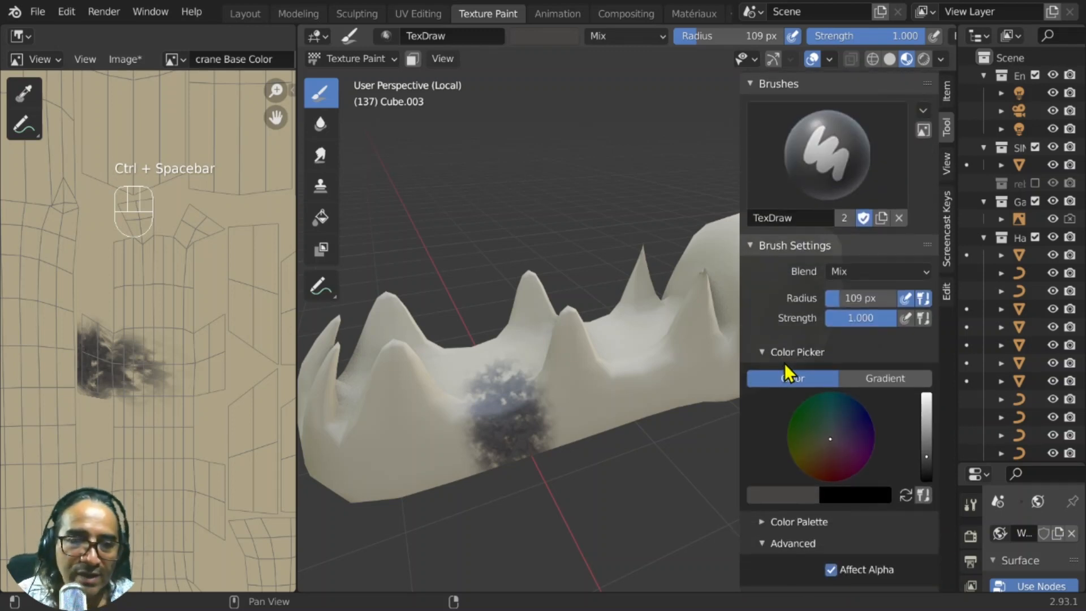
scroll(808, 365, down, 2)
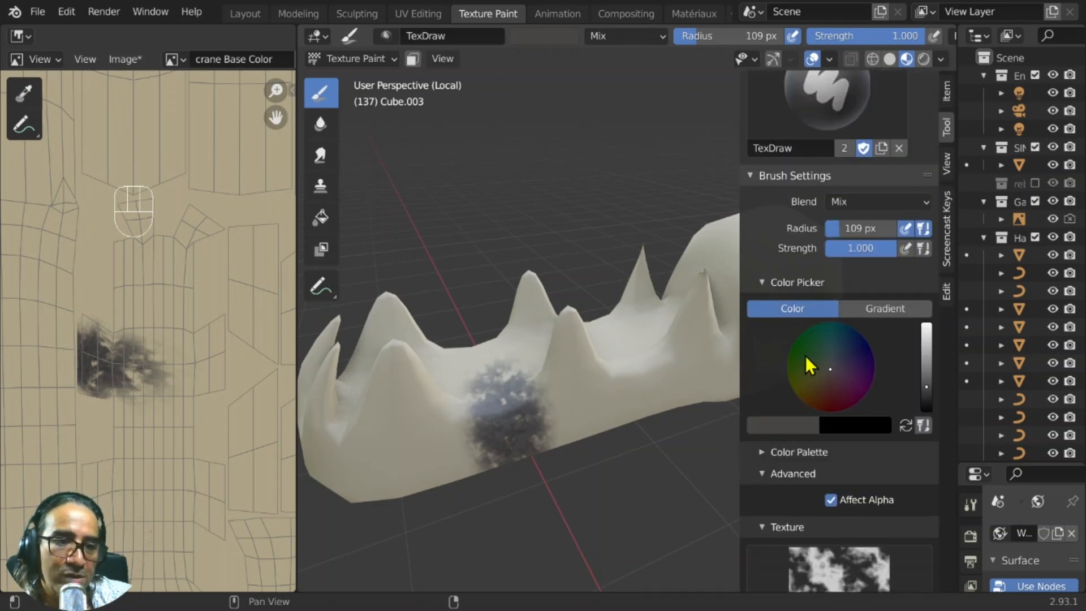
scroll(826, 294, down, 6)
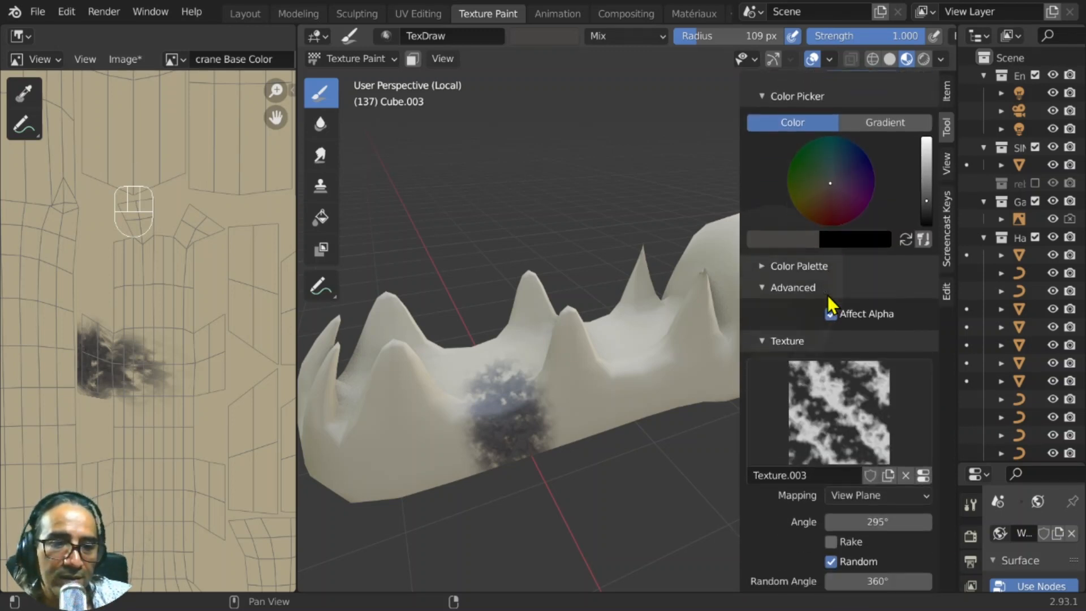
scroll(828, 293, down, 8)
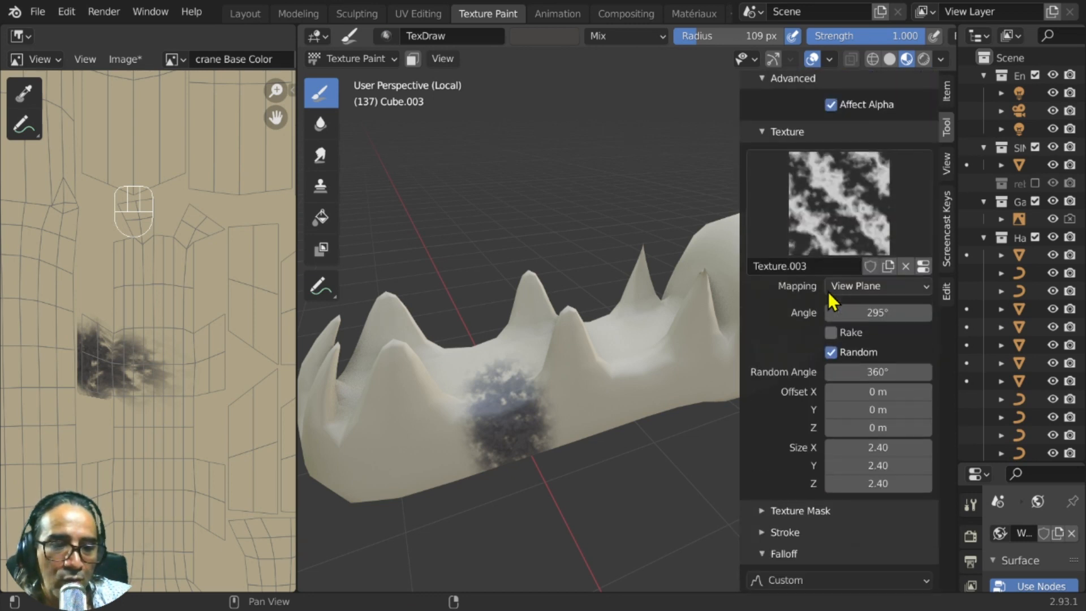
scroll(831, 299, down, 11)
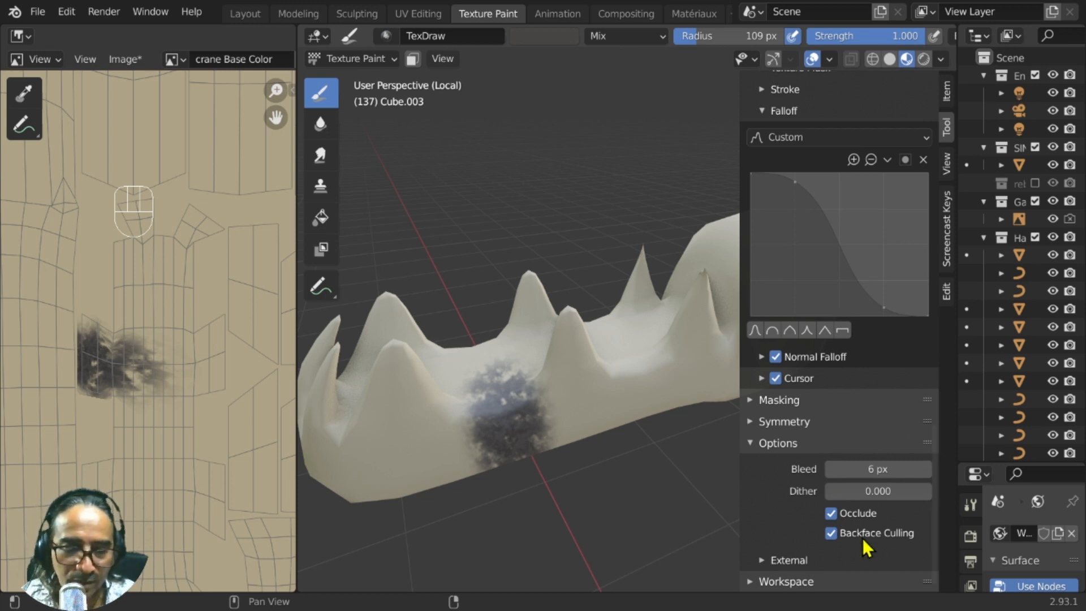
click(860, 472)
key(shift)
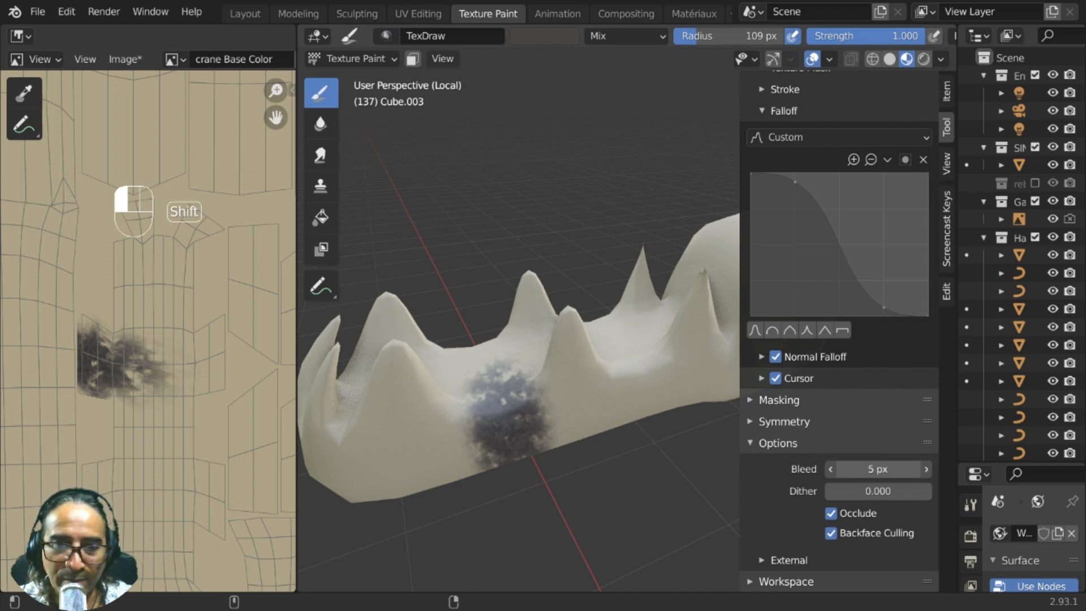
Paint a second dark stroke in the neighboring gap between teeth and inspect its bleed around the UV islands
mouse_move(623, 376)
mouse_down()
mouse_move(613, 351)
mouse_move(621, 422)
mouse_up()
scroll(223, 232, up, 6)
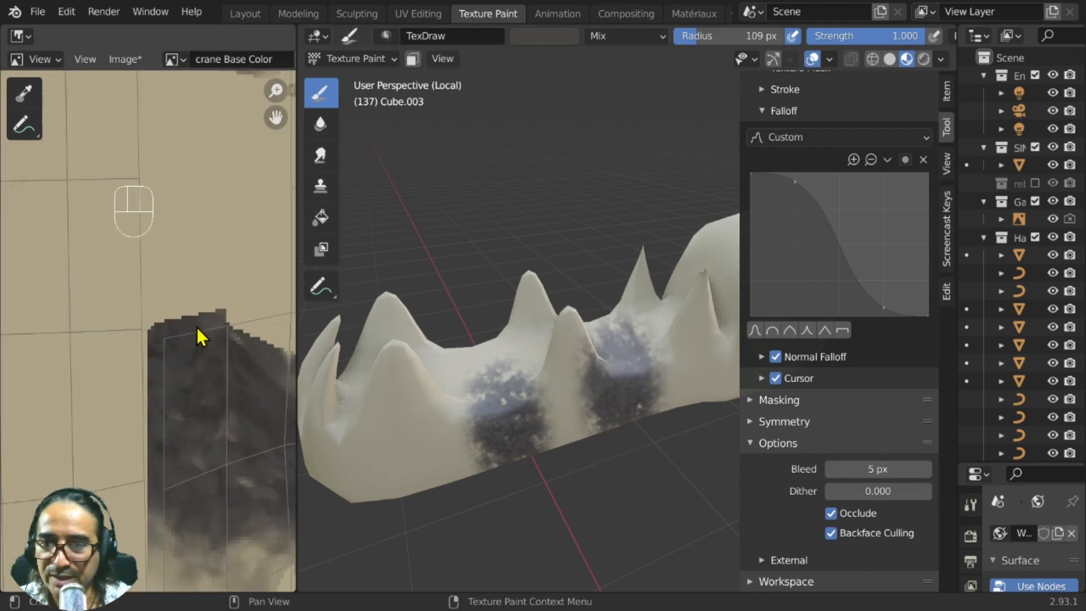
scroll(138, 516, down, 3)
mouse_move(138, 516)
middle_down()
mouse_move(134, 446)
mouse_move(102, 444)
mouse_move(104, 435)
middle_up()
Set the bleed to 3 px, paint dark gray over the teeth around the existing patches and inspect the UV island edges
shift+drag(889, 477, 875, 476)
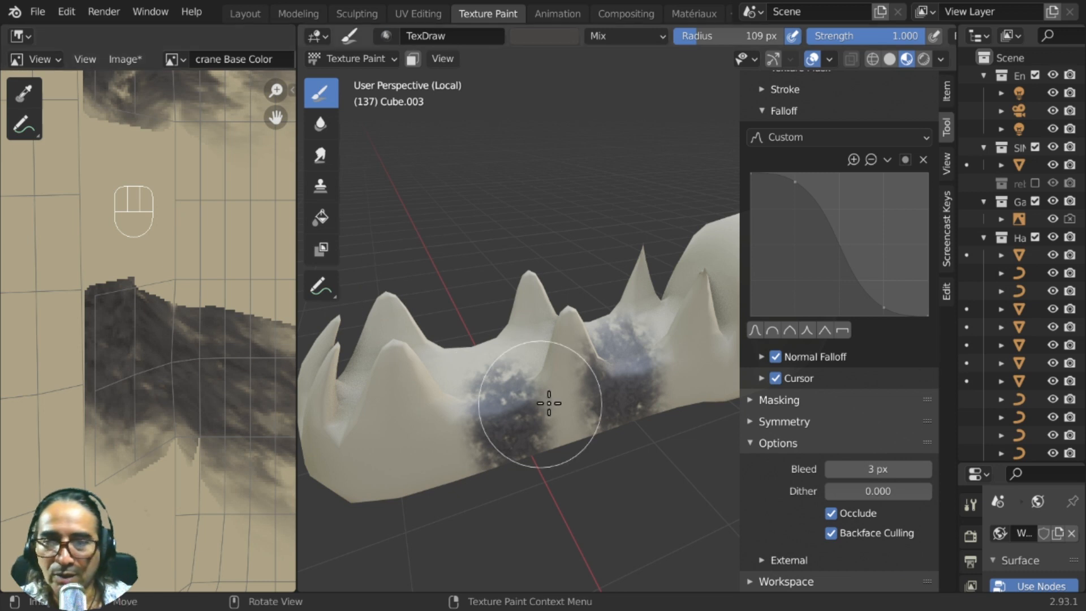
mouse_move(625, 346)
mouse_down()
mouse_move(639, 409)
mouse_move(698, 339)
mouse_move(687, 310)
mouse_move(667, 395)
mouse_move(571, 381)
mouse_move(557, 332)
mouse_move(549, 339)
mouse_up()
scroll(174, 183, down, 3)
middle_drag(174, 183, 285, 228)
scroll(110, 403, up, 3)
scroll(111, 413, up, 1)
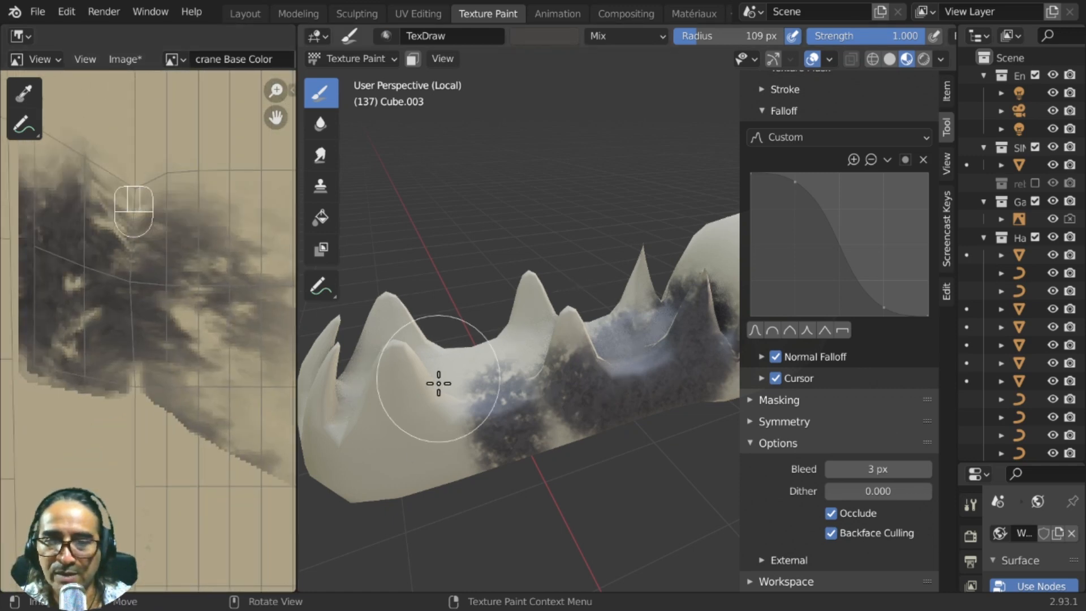
Paint dark texture down the jaw side between the front teeth and inspect its bleed at the UV island edges
drag(439, 382, 435, 469)
scroll(147, 333, down, 2)
middle_drag(138, 354, 169, 373)
scroll(207, 384, up, 2)
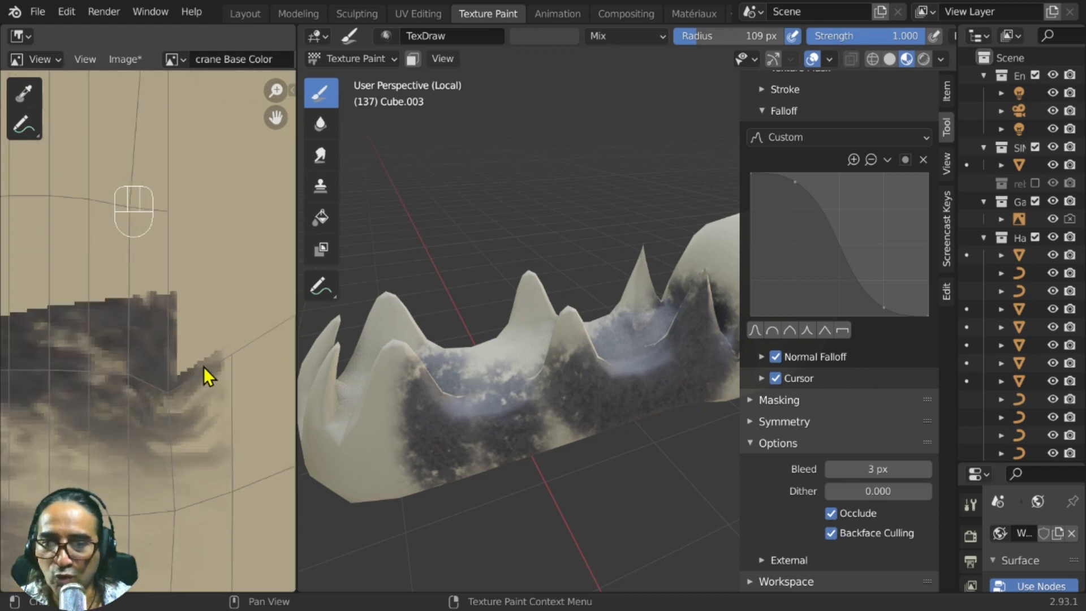
Extend the dark texture over the jaw's toothed side and along its underside
mouse_move(538, 412)
middle_down()
mouse_move(599, 419)
mouse_move(635, 407)
mouse_move(610, 436)
mouse_move(594, 365)
mouse_move(551, 433)
middle_up()
mouse_move(552, 432)
mouse_down()
mouse_move(529, 449)
mouse_move(601, 427)
mouse_up()
mouse_move(601, 427)
middle_down()
mouse_move(587, 441)
mouse_move(605, 367)
mouse_move(643, 356)
mouse_move(528, 327)
middle_up()
mouse_move(528, 327)
mouse_down()
mouse_move(452, 312)
mouse_move(484, 306)
mouse_up()
Enable X mirror symmetry for texture painting and maximize the 3D viewport
scroll(761, 37, down, 5)
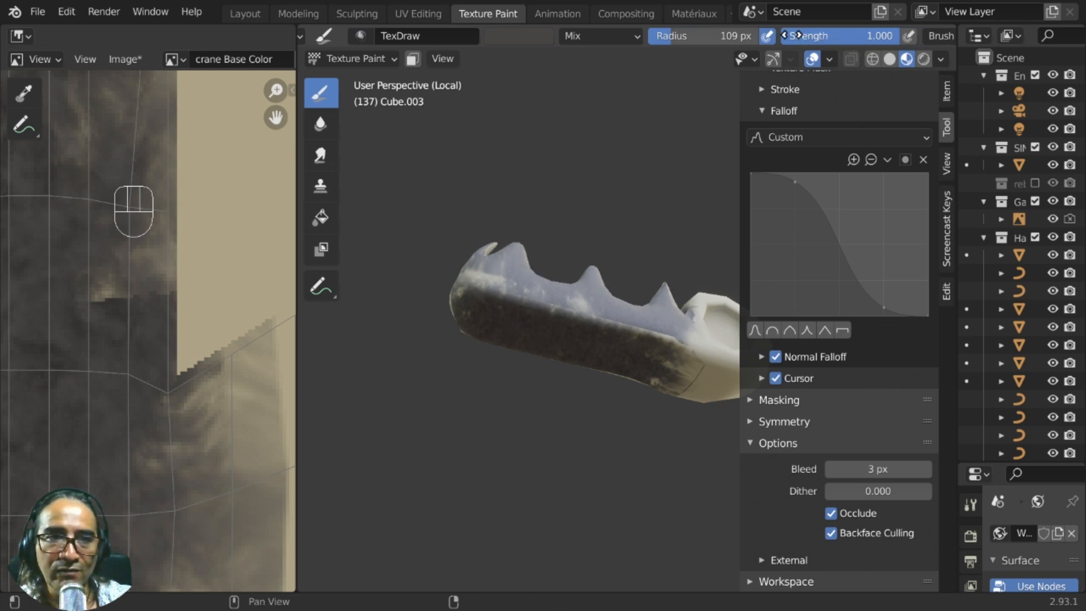
scroll(836, 35, down, 5)
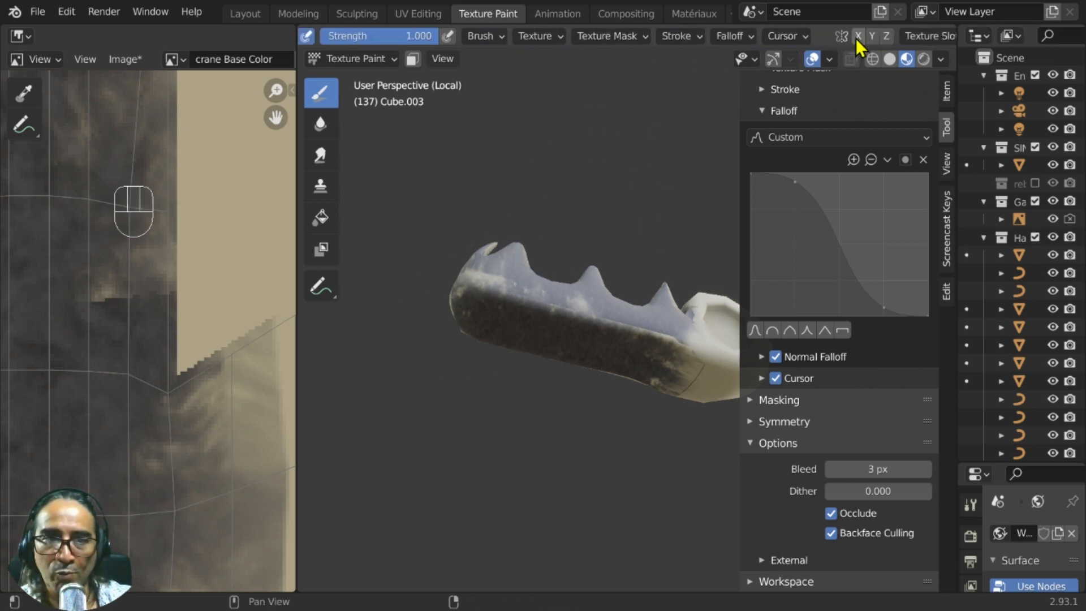
key(ctrl+space)
Paint dark texture inside the round socket at the back of the jaw
mouse_move(622, 407)
middle_down()
mouse_move(703, 296)
mouse_move(698, 370)
mouse_move(697, 330)
middle_up()
mouse_move(698, 330)
mouse_down()
mouse_move(696, 317)
mouse_move(713, 330)
mouse_move(686, 334)
mouse_move(724, 333)
mouse_up()
mouse_move(724, 334)
middle_down()
mouse_move(372, 331)
mouse_move(204, 300)
mouse_move(211, 321)
middle_up()
scroll(340, 325, up, 3)
mouse_move(211, 322)
mouse_down()
mouse_move(195, 386)
mouse_move(224, 314)
mouse_move(240, 356)
mouse_up()
middle_drag(240, 356, 396, 254)
mouse_move(296, 130)
mouse_down()
mouse_move(364, 170)
mouse_move(388, 223)
mouse_up()
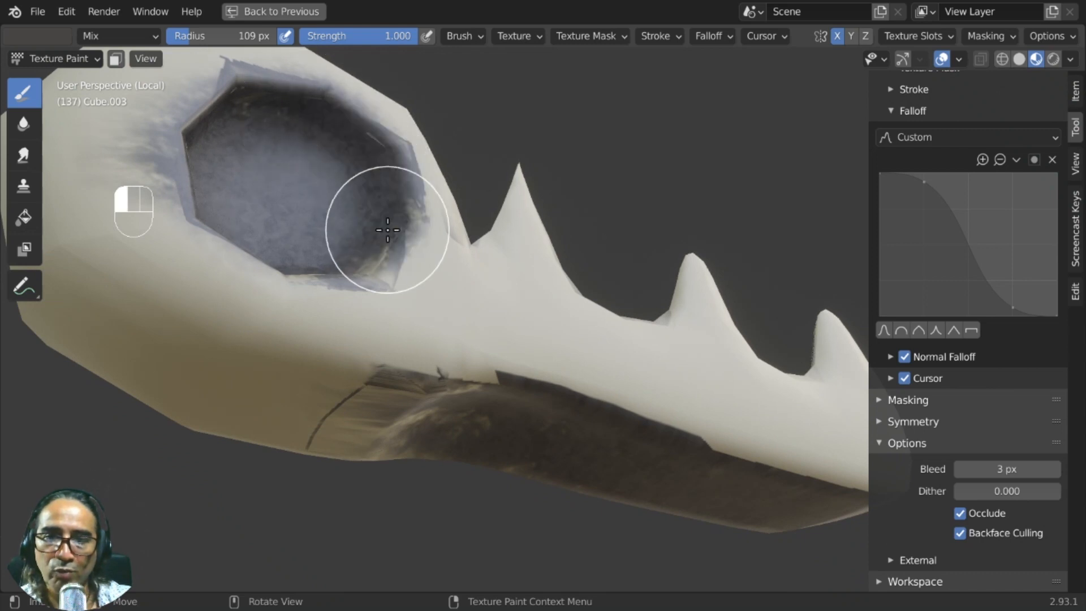
Darken the socket's rim and the surrounding surface down to the lower edge of the jaw's rounded end
middle_drag(388, 223, 421, 358)
shift+middle_drag(514, 504, 552, 395)
scroll(552, 395, up, 1)
mouse_move(543, 316)
mouse_down()
mouse_move(521, 400)
mouse_move(442, 385)
mouse_move(447, 305)
mouse_up()
middle_drag(447, 305, 371, 238)
mouse_move(369, 146)
mouse_down()
mouse_move(337, 138)
mouse_move(447, 170)
mouse_move(469, 249)
mouse_up()
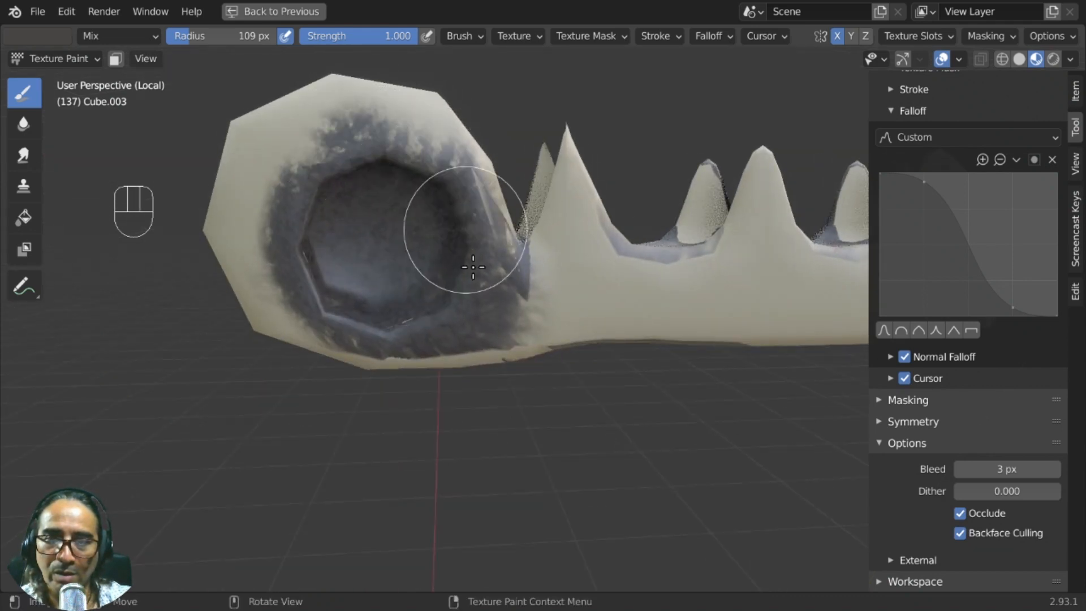
drag(475, 354, 390, 343)
Paint mirrored dark strokes under the jaw's rounded end to join the dark underside
middle_drag(444, 227, 407, 242)
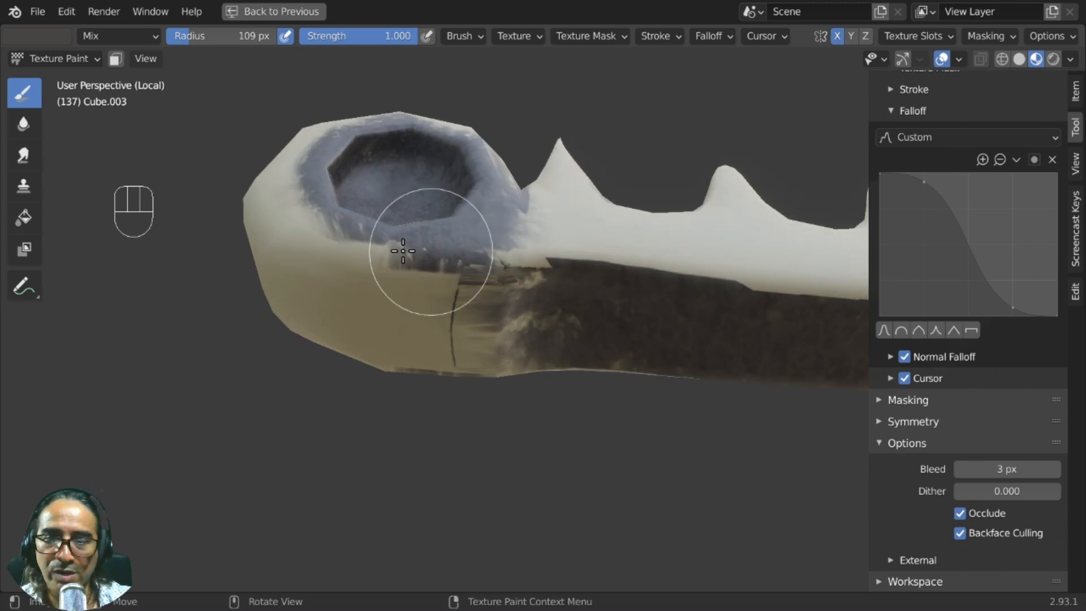
mouse_move(353, 327)
mouse_down()
mouse_move(351, 358)
mouse_move(353, 328)
mouse_up()
middle_drag(390, 320, 478, 287)
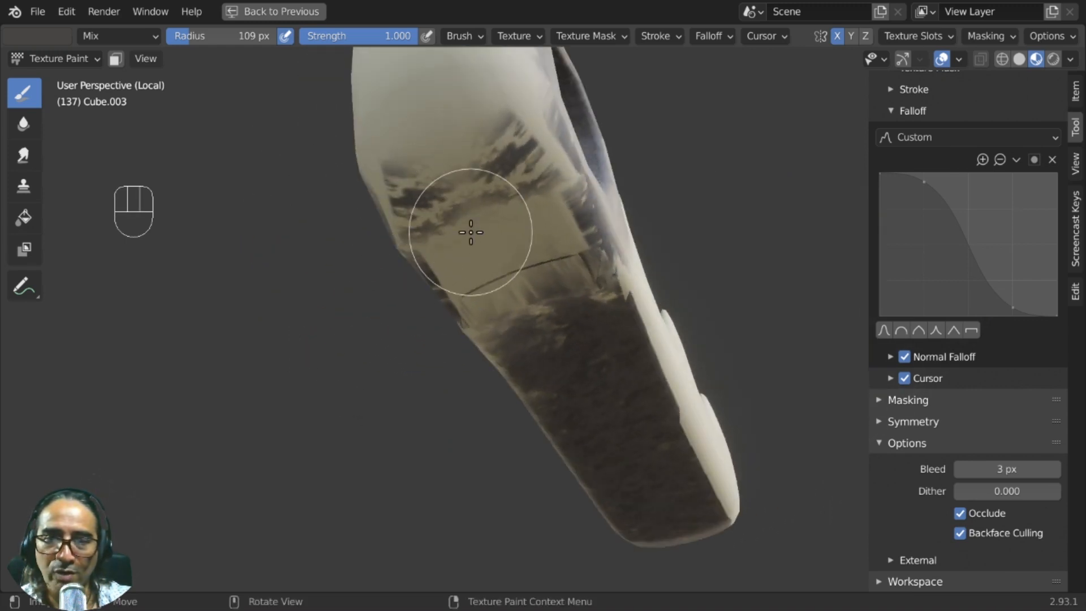
mouse_move(471, 232)
mouse_down()
mouse_move(467, 274)
mouse_move(503, 295)
mouse_move(517, 373)
mouse_up()
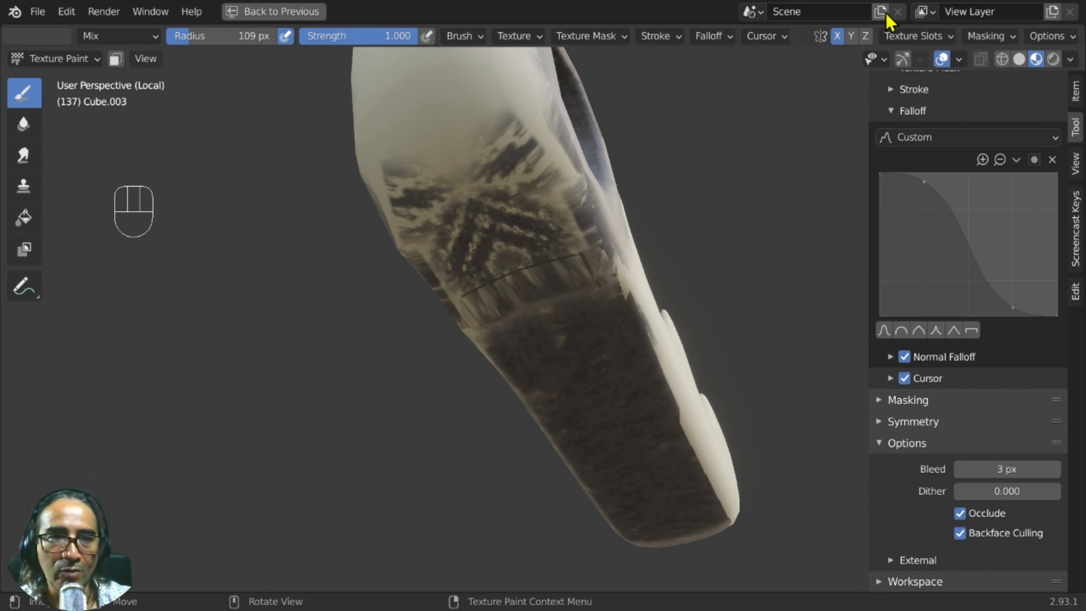
Turn off X mirror symmetry and paint dark patches on the back and top of the jaw's rounded end
click(842, 38)
middle_drag(528, 311, 523, 315)
mouse_move(528, 238)
mouse_down()
mouse_move(534, 206)
mouse_move(497, 206)
mouse_up()
mouse_move(497, 205)
middle_down()
mouse_move(566, 286)
mouse_move(549, 254)
middle_up()
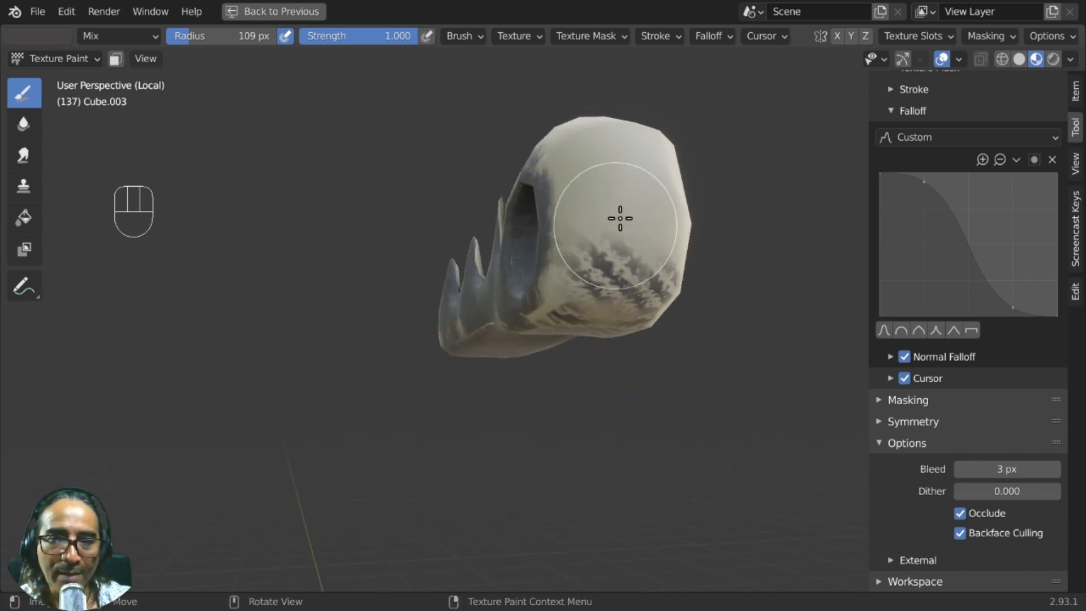
mouse_move(620, 219)
mouse_down()
mouse_move(602, 213)
mouse_move(582, 254)
mouse_move(588, 158)
mouse_move(636, 159)
mouse_up()
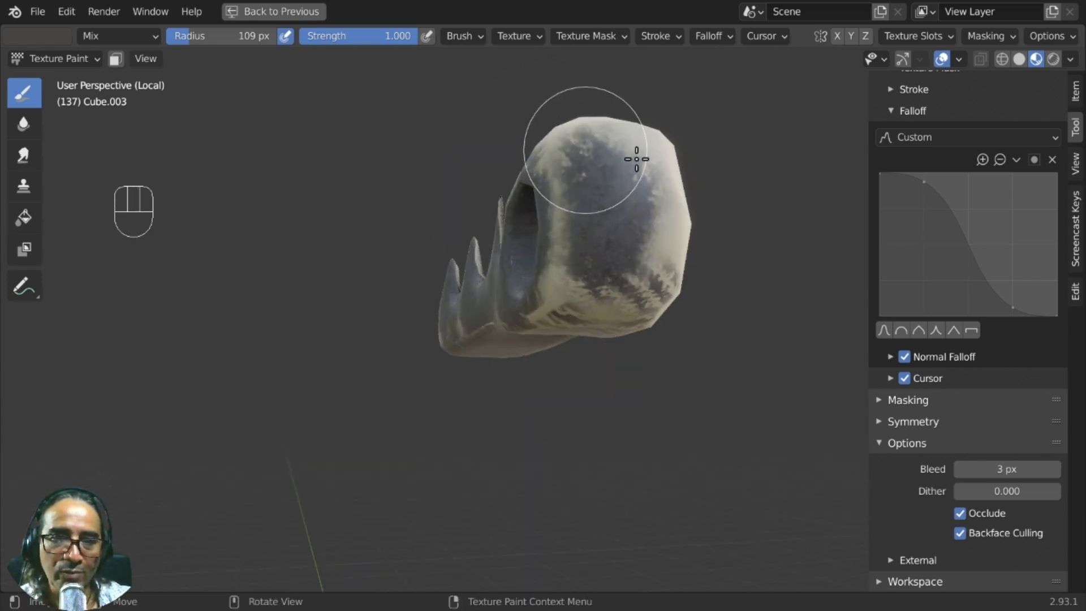
middle_drag(637, 159, 528, 311)
drag(528, 310, 529, 343)
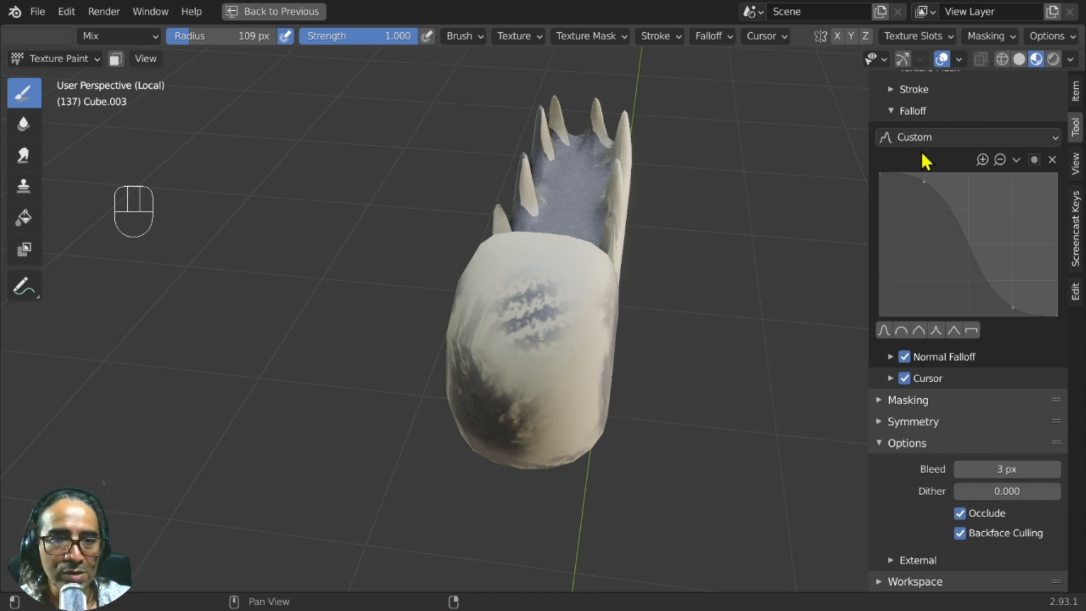
Restore the workspace layout, enlarge the Properties editor and open the settings of brush texture Texture.003
scroll(928, 305, up, 12)
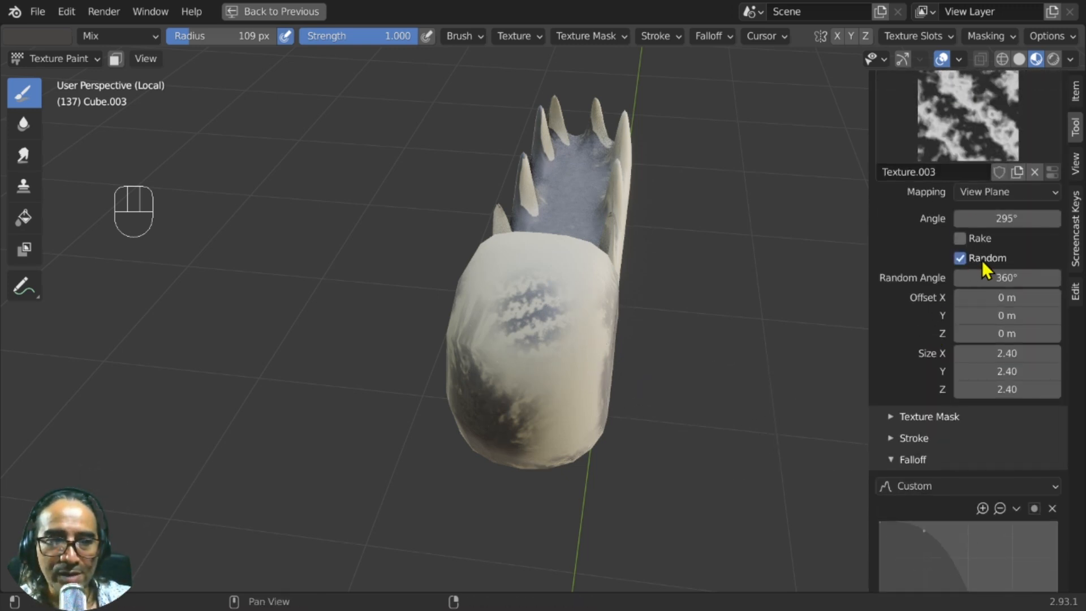
scroll(1015, 269, up, 1)
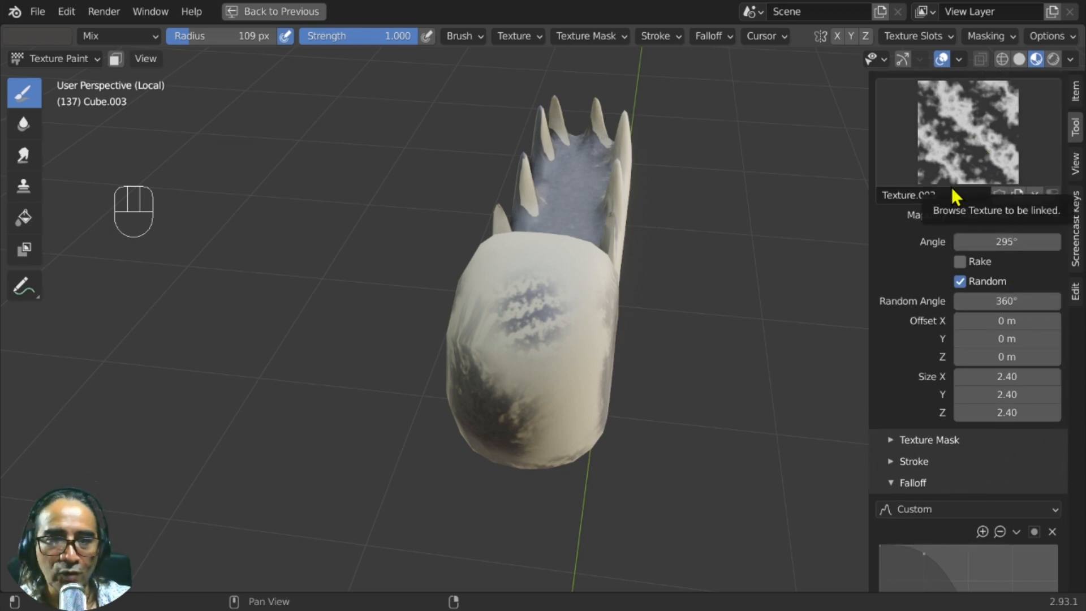
key(ctrl)
key(ctrl+space)
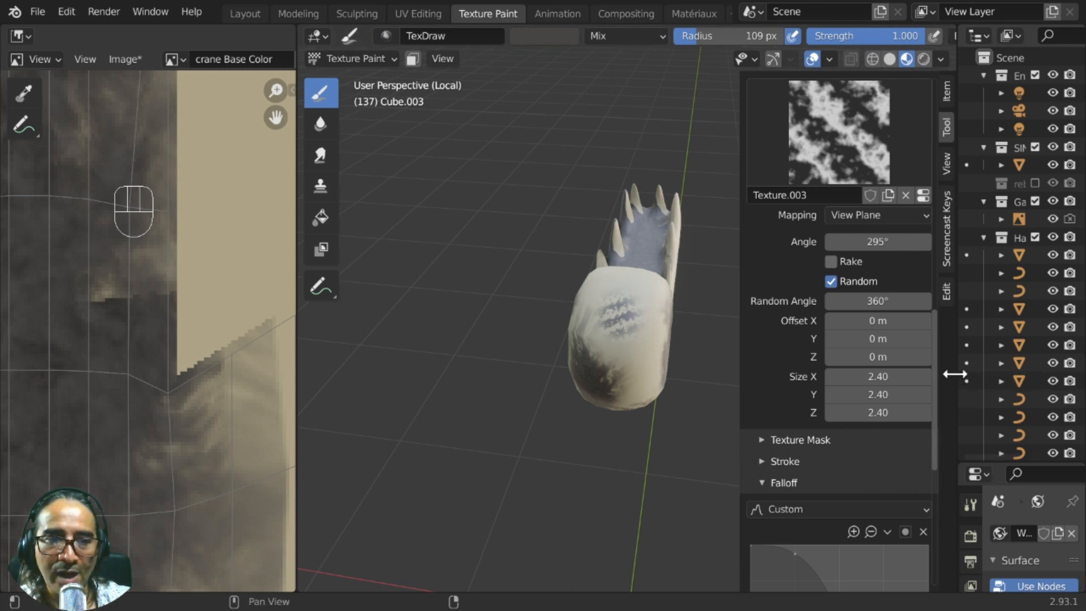
drag(956, 374, 809, 374)
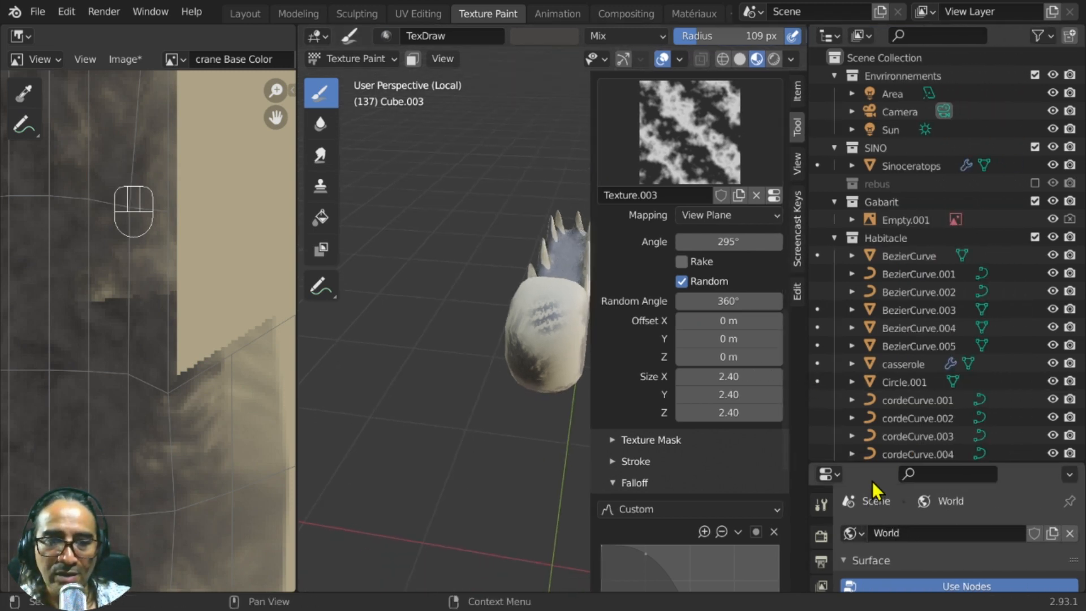
drag(870, 462, 869, 66)
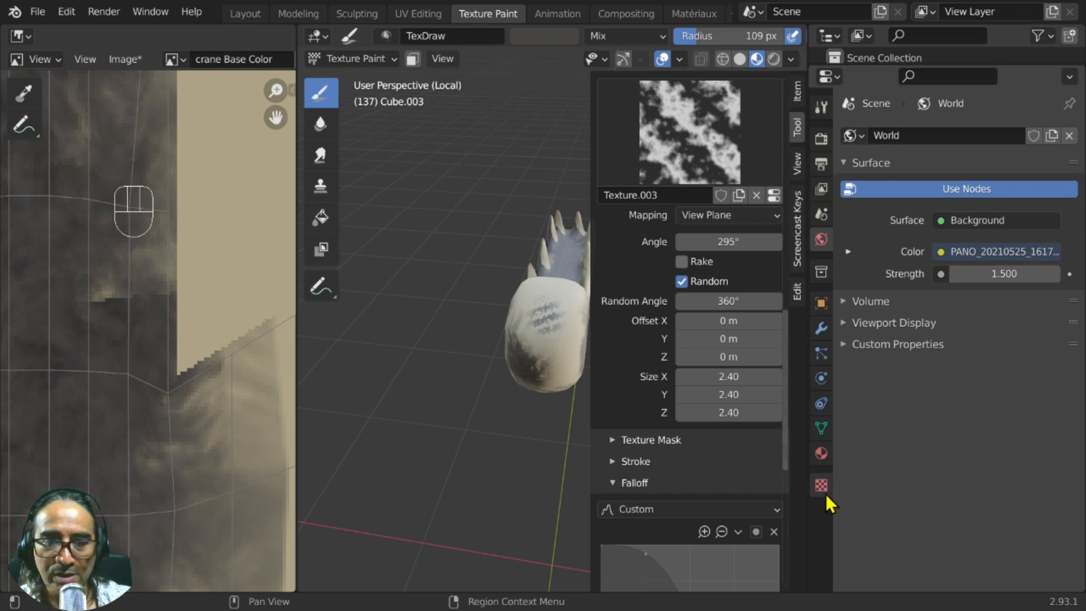
click(821, 485)
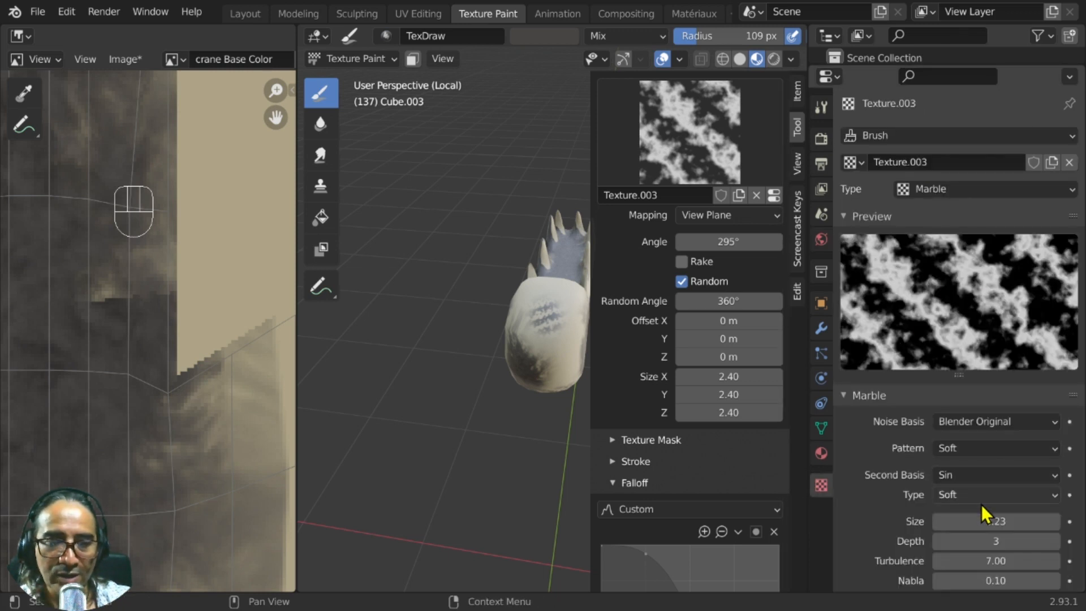
Set the Marble texture's size to 0.29 and its color ramp's black stop to position 0.495
scroll(982, 504, down, 2)
drag(1011, 475, 1034, 475)
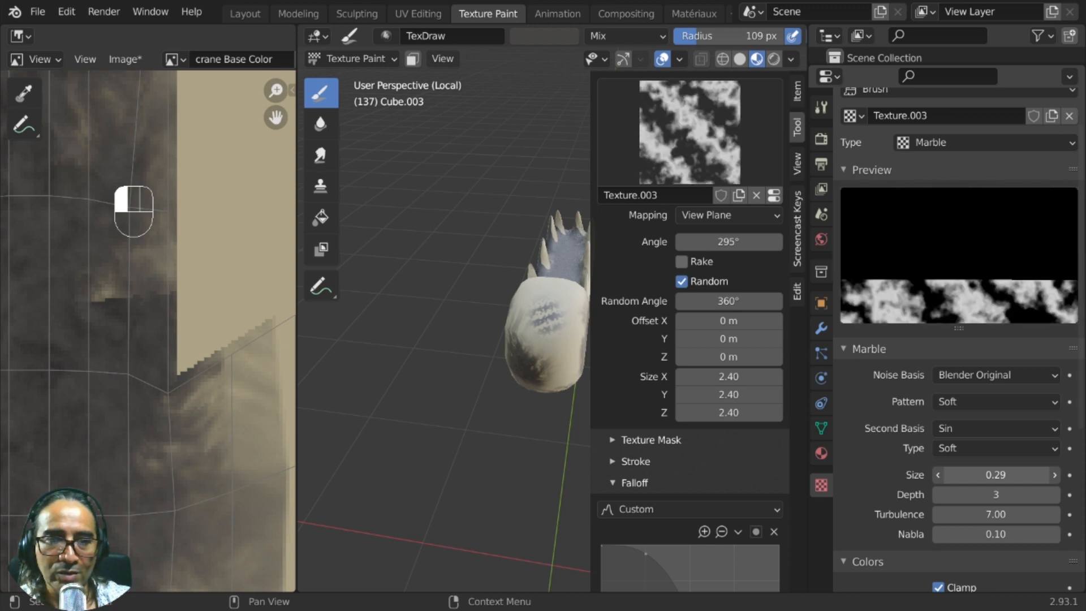
scroll(978, 500, down, 10)
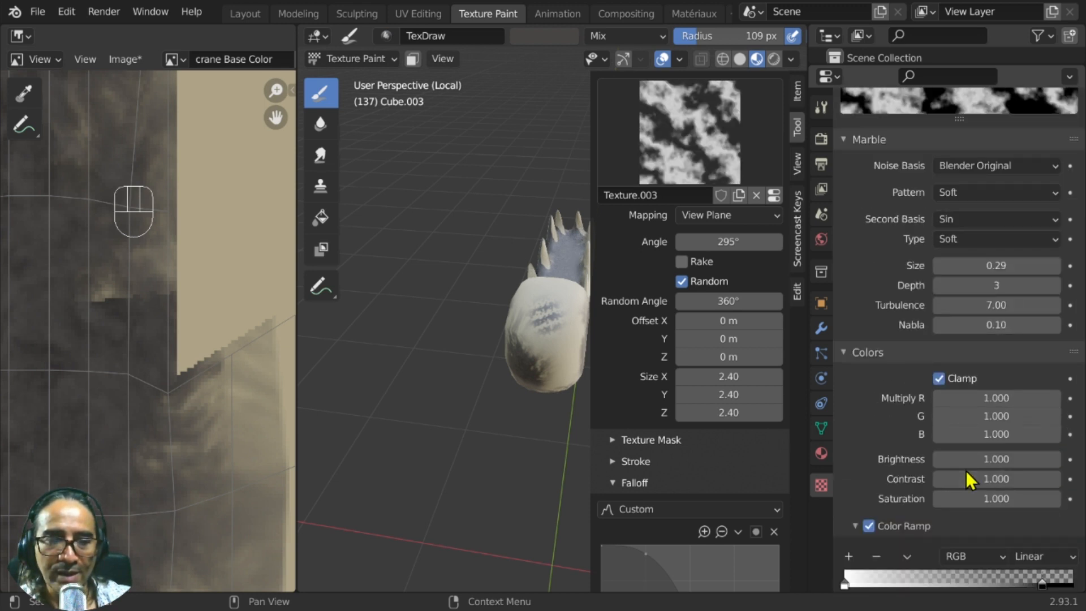
drag(1023, 539, 929, 544)
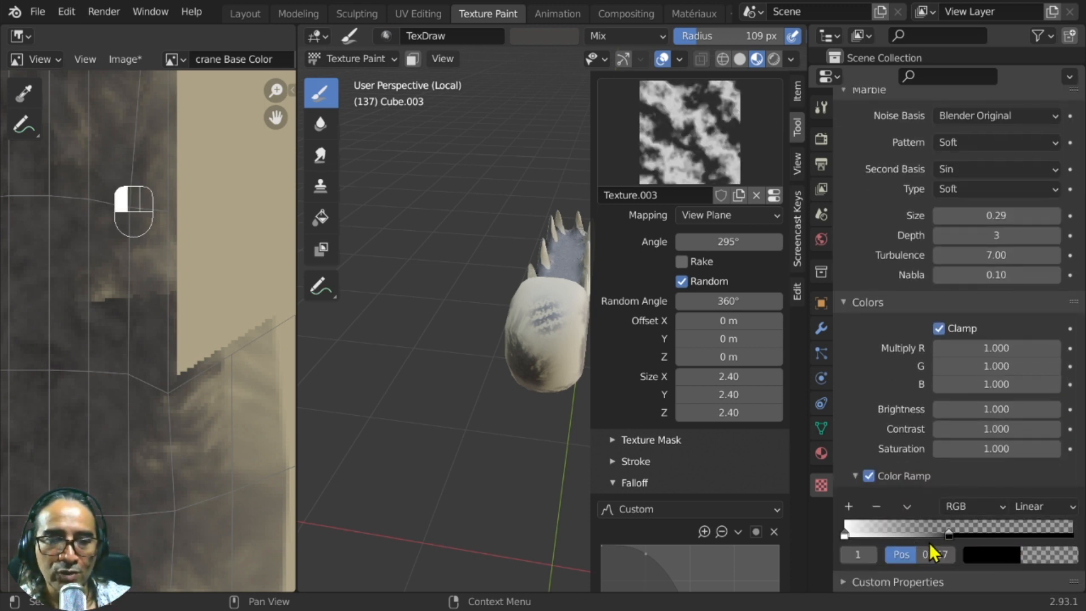
scroll(948, 406, up, 5)
middle_drag(585, 317, 495, 362)
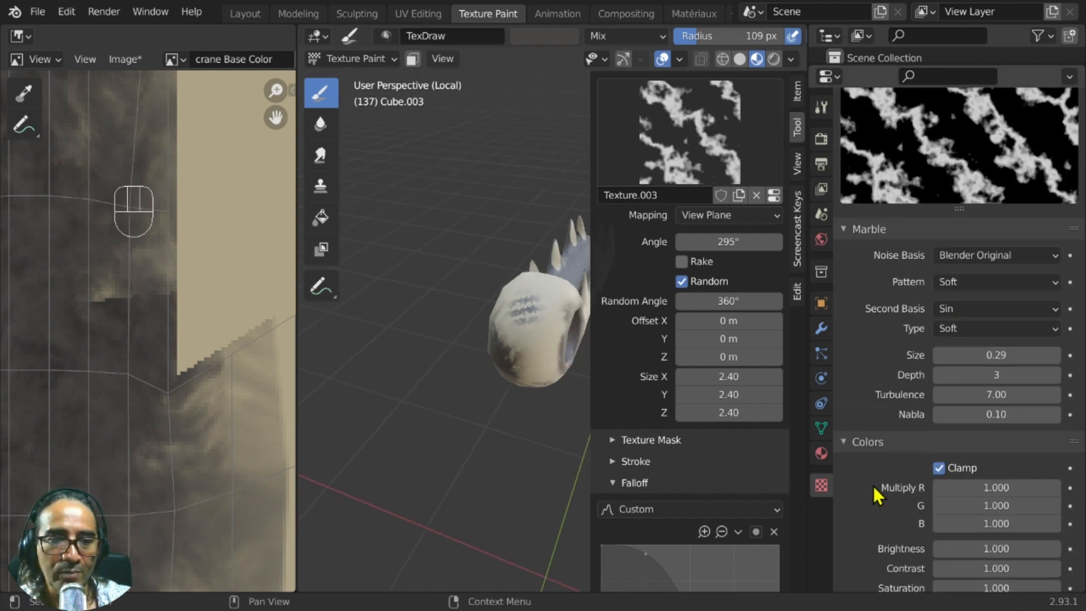
scroll(877, 496, down, 5)
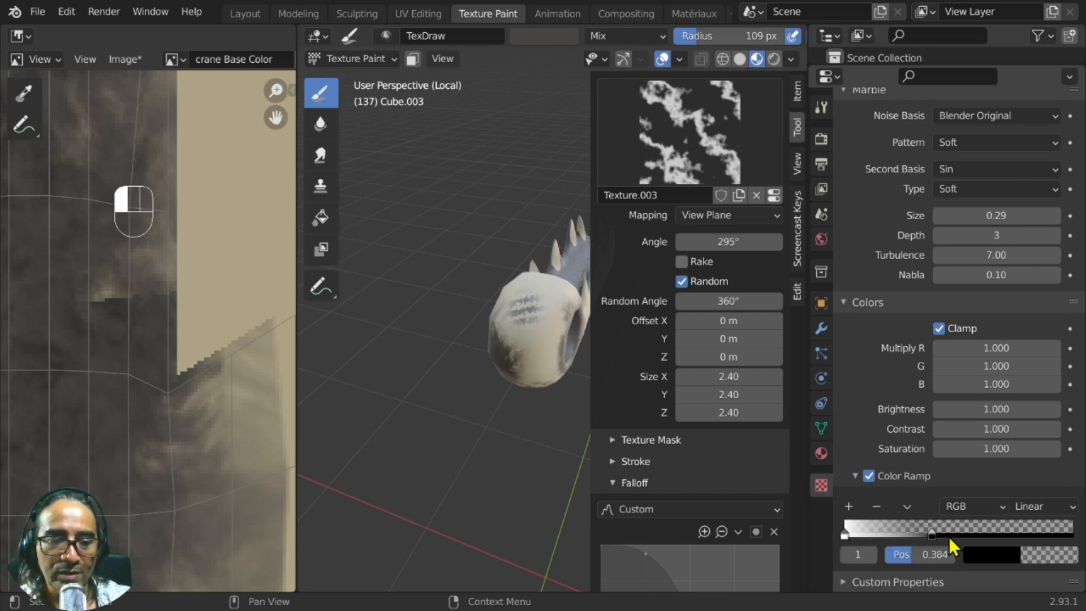
click(1041, 563)
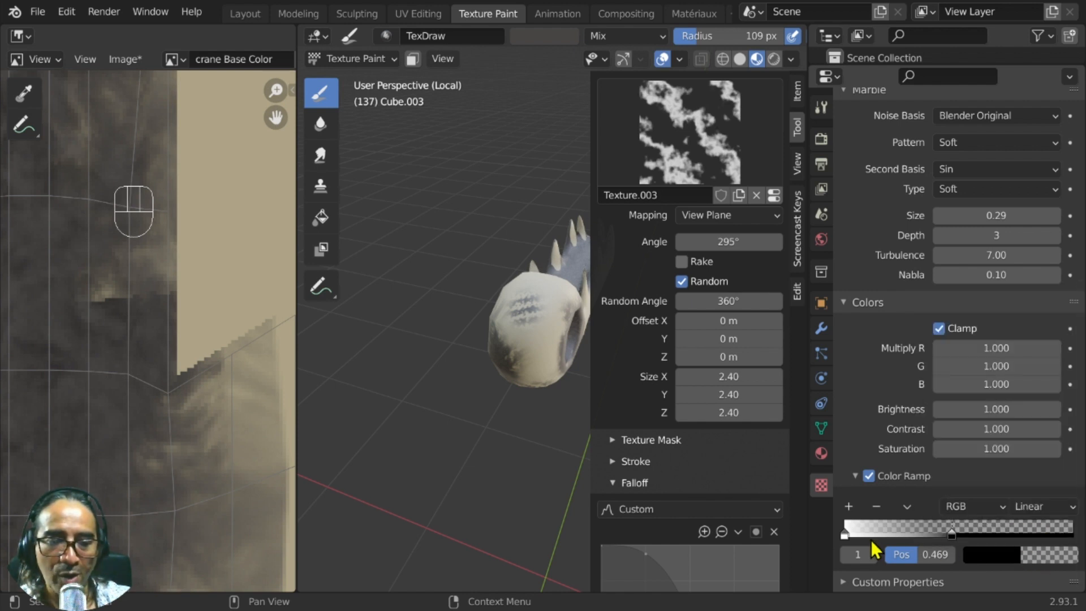
drag(951, 536, 957, 533)
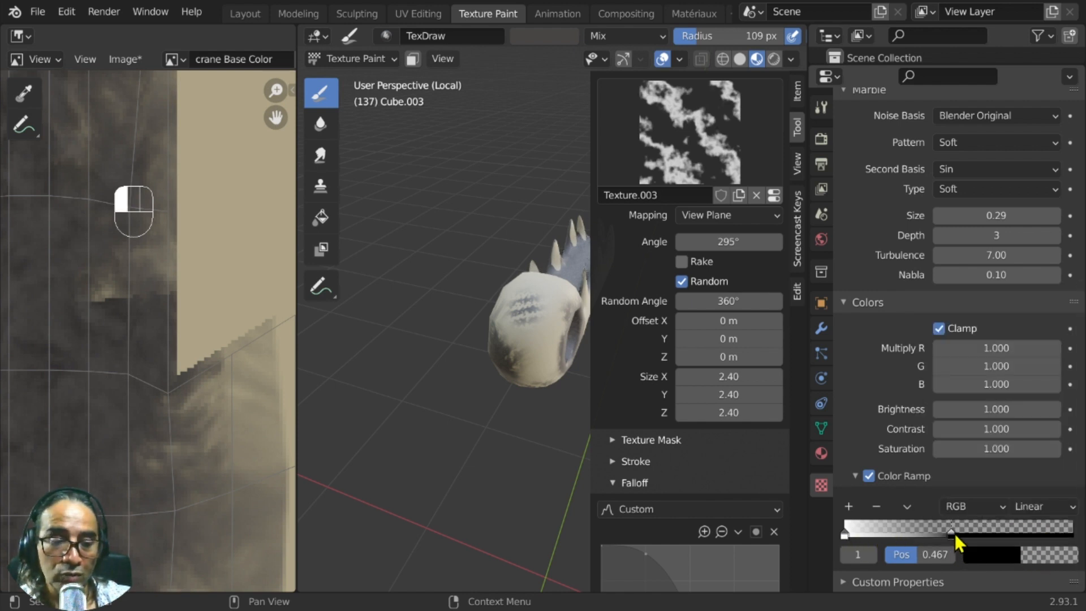
Lighten the brush color to a medium gray and paint over the jaw's rounded end and socket
alt+middle_drag(489, 383, 586, 255)
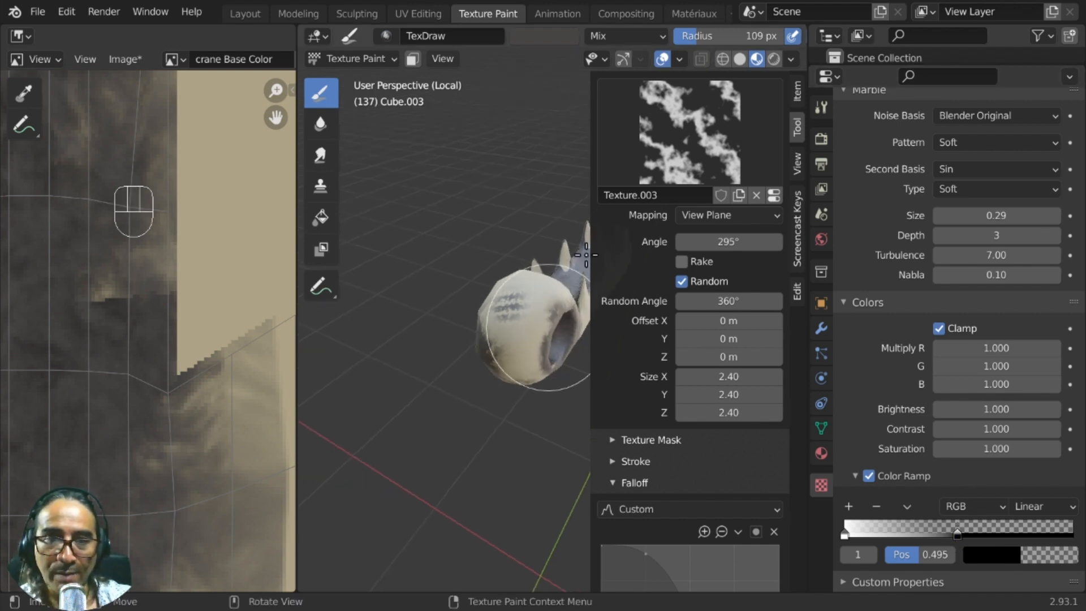
click(534, 35)
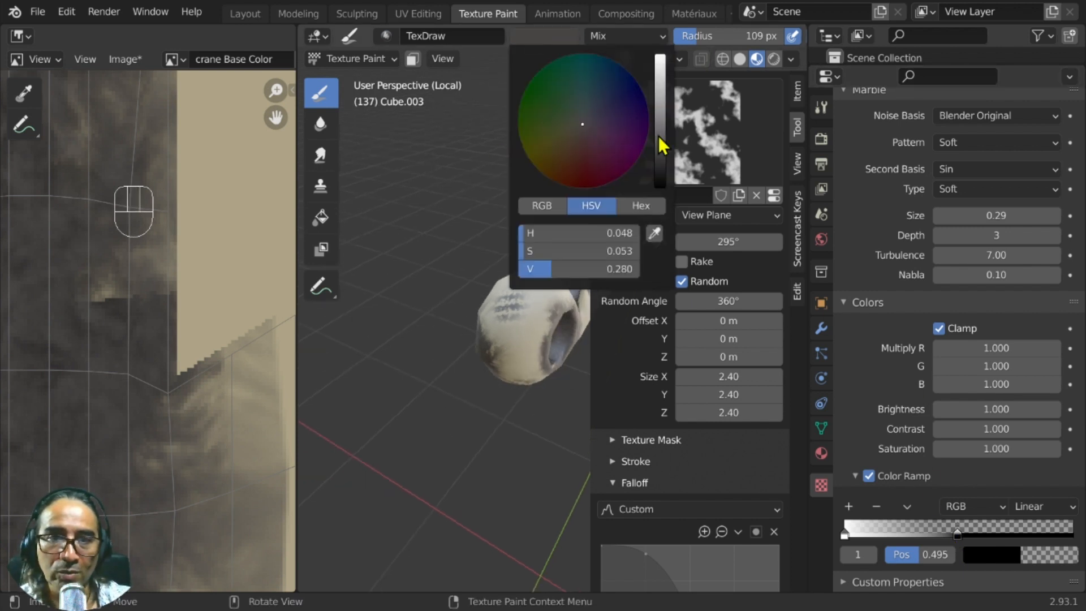
drag(659, 144, 659, 79)
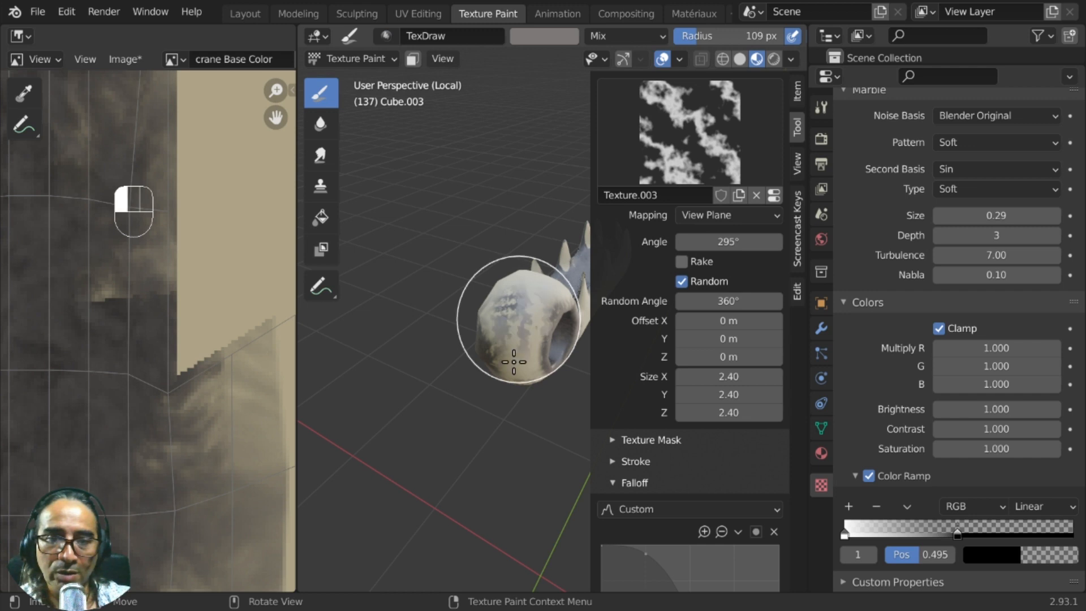
alt+middle_drag(514, 362, 487, 323)
drag(478, 350, 492, 352)
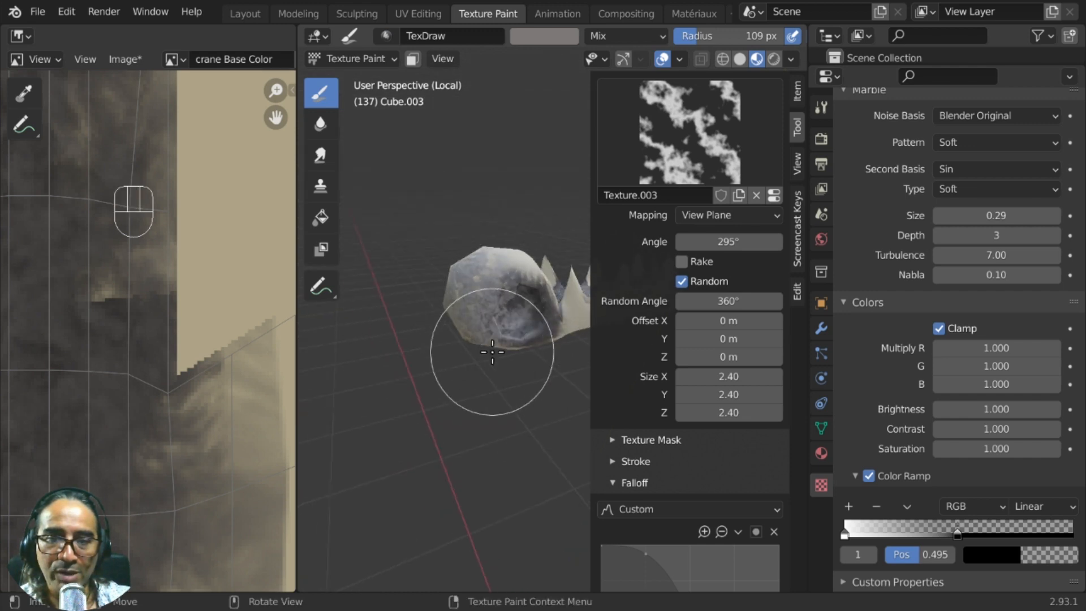
Maximize the viewport and set the brush's texture angle to 310°, radius to 195 px and strength to 0.121
key(ctrl+space)
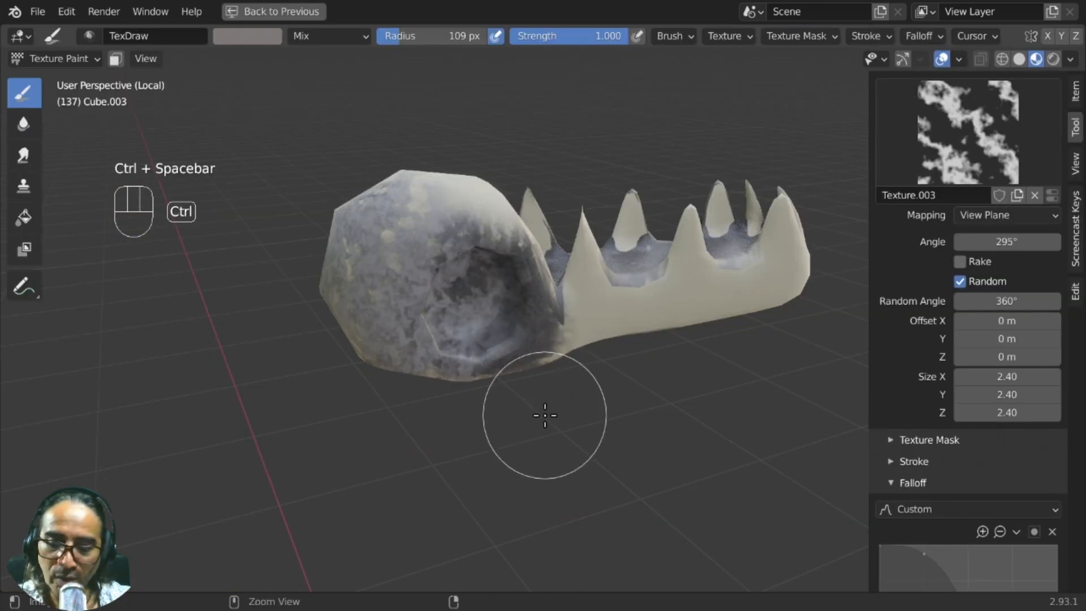
key(ctrl+f)
click(585, 393)
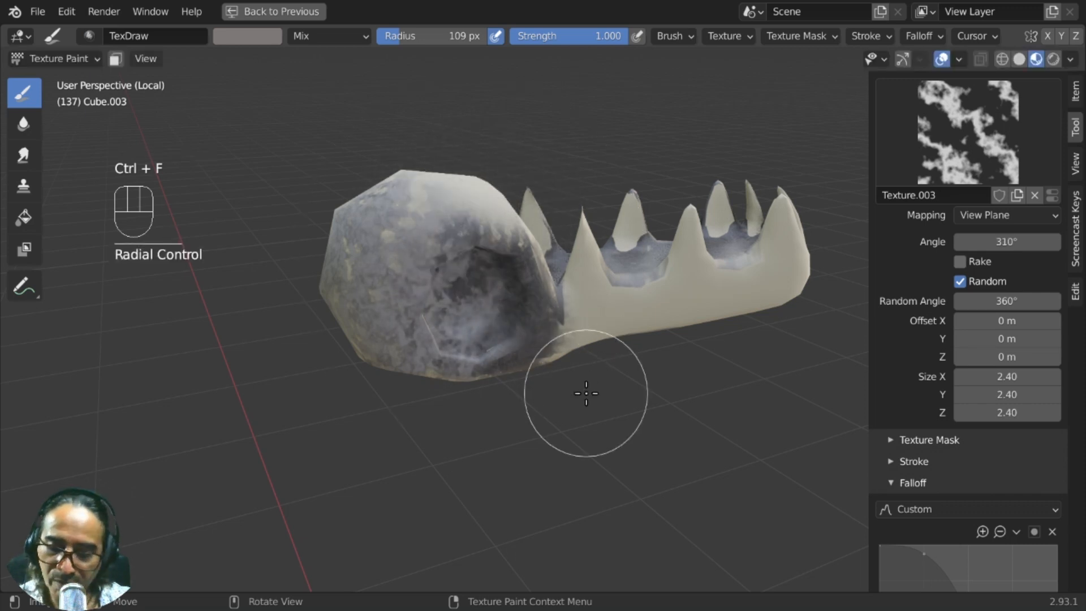
key(f)
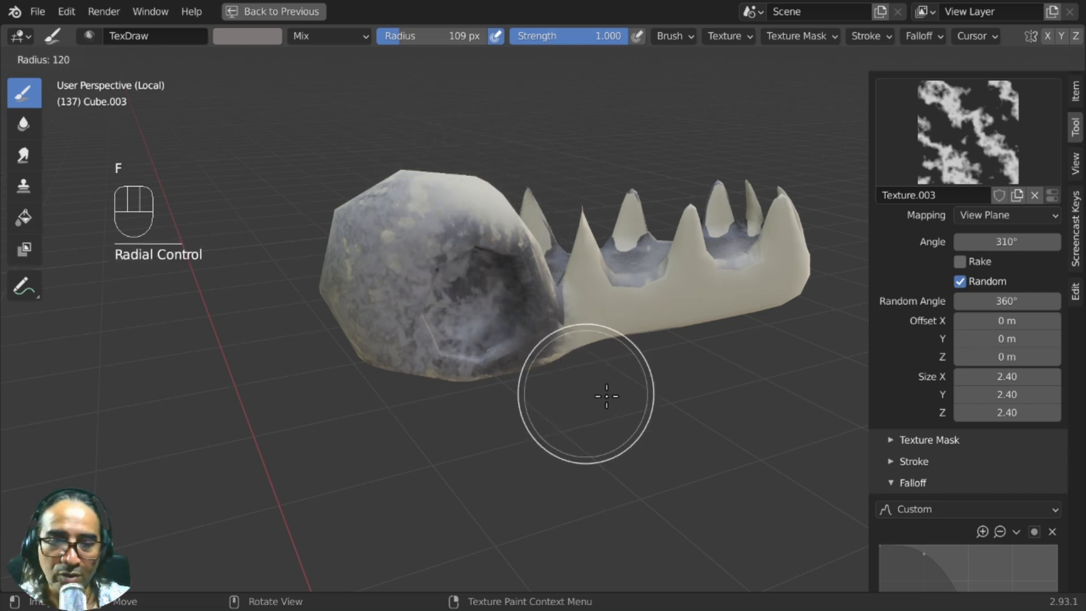
click(605, 396)
key(shift+f)
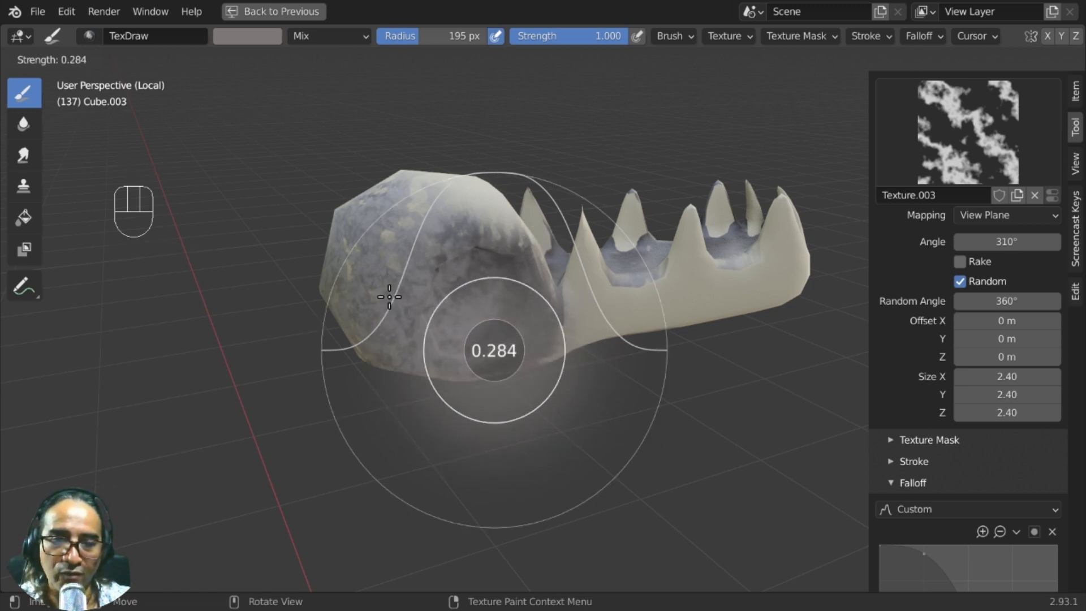
click(368, 292)
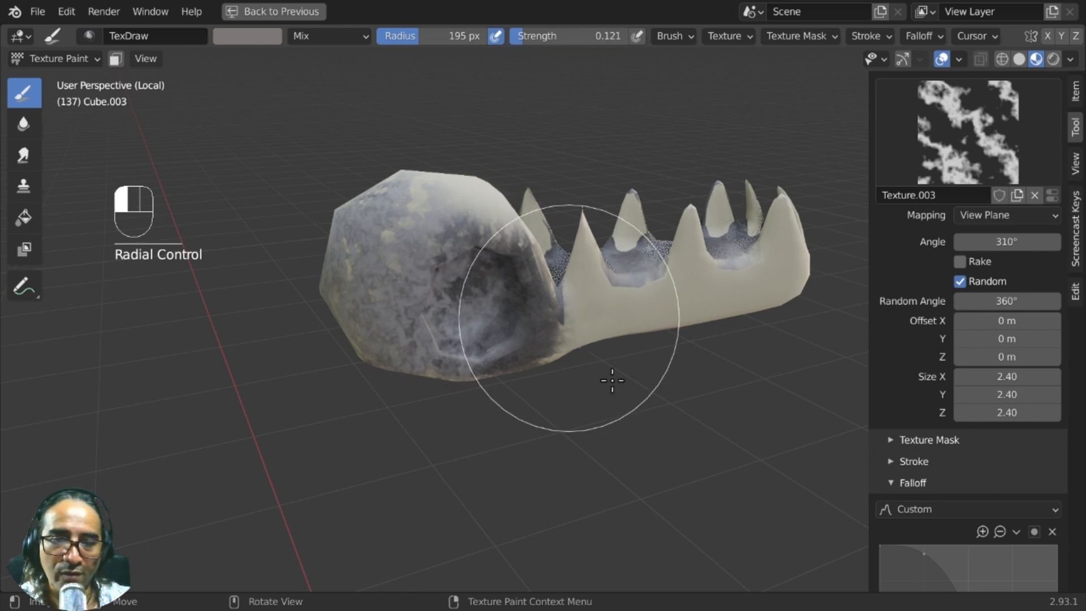
Darken the brush color to a value of 0.306
middle_drag(609, 379, 558, 329)
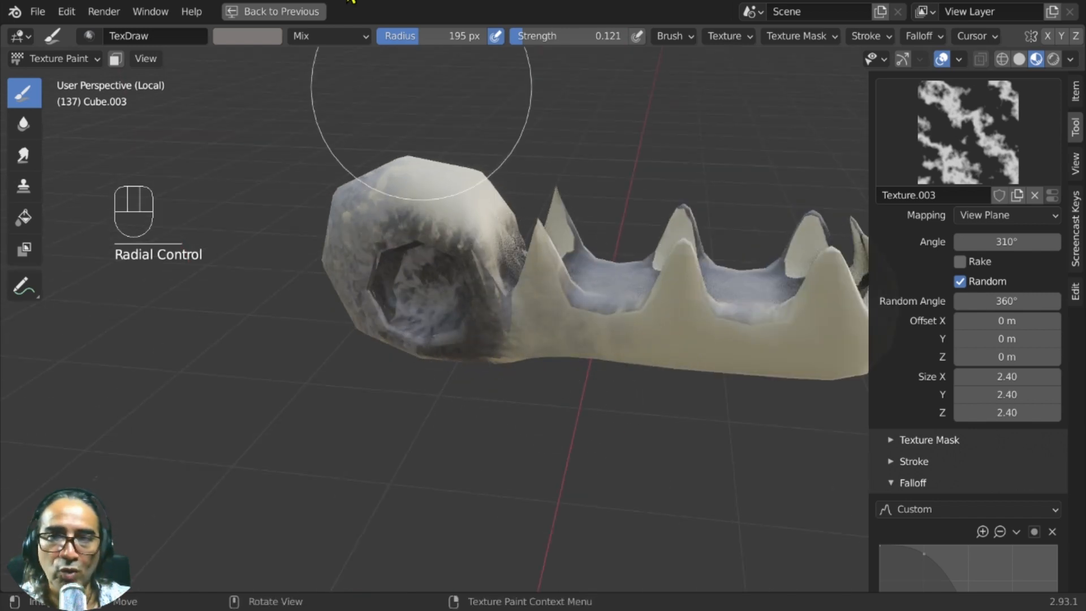
click(245, 36)
click(360, 148)
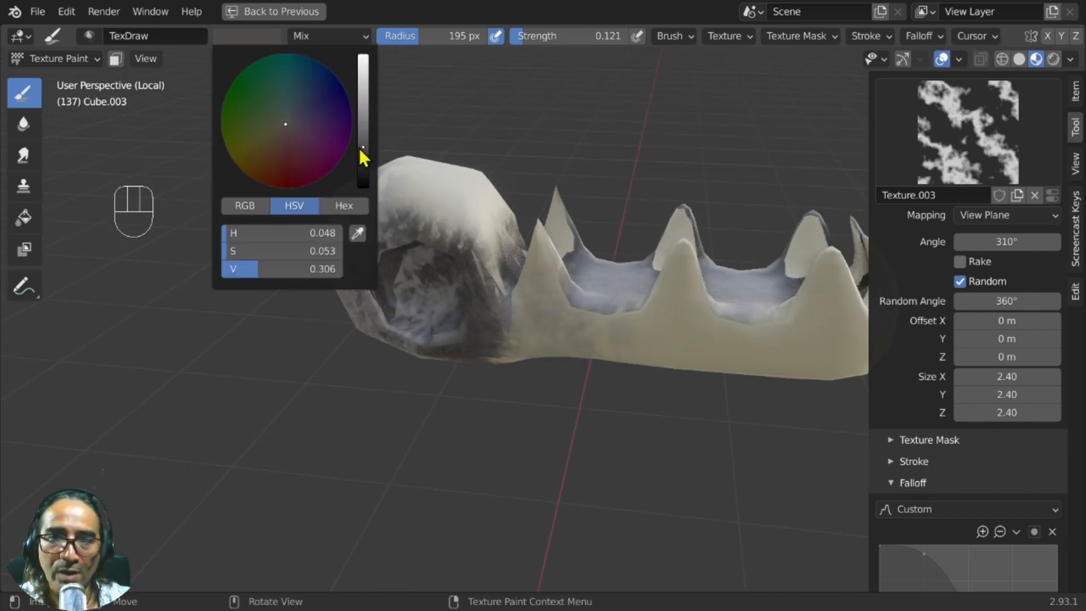
Sample a dark tone from the jaw's socket and paint it over the socket, the rounded end and the adjoining inner surface
key(s)
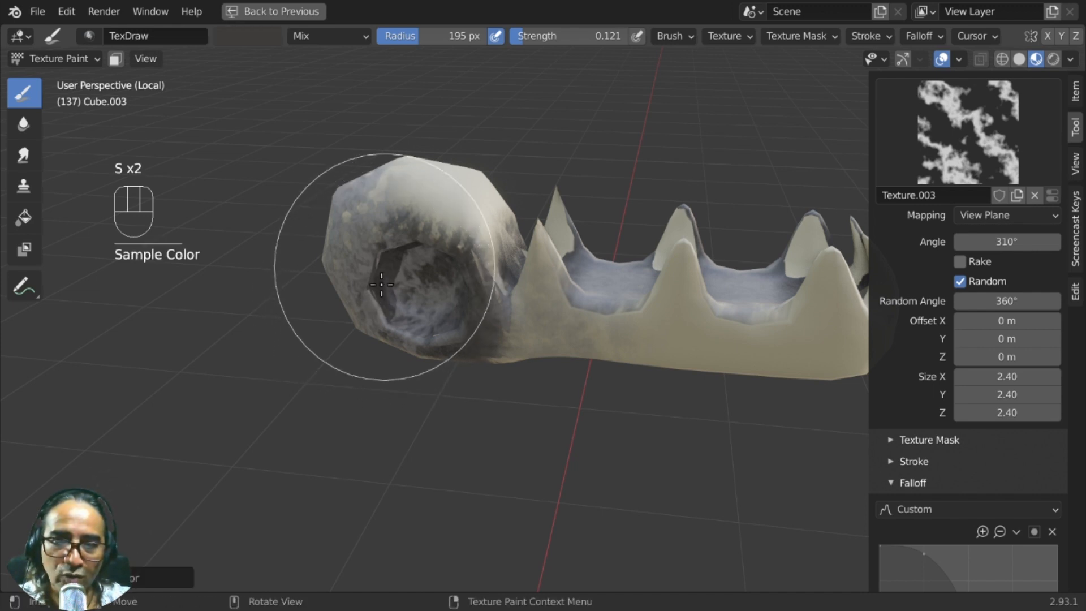
mouse_move(382, 284)
mouse_down()
mouse_move(419, 272)
mouse_move(407, 294)
mouse_move(392, 247)
mouse_move(424, 302)
mouse_up()
mouse_move(424, 303)
middle_down()
mouse_move(432, 359)
mouse_move(412, 352)
middle_up()
drag(391, 277, 382, 334)
mouse_move(382, 334)
middle_down()
mouse_move(650, 323)
mouse_move(637, 327)
middle_up()
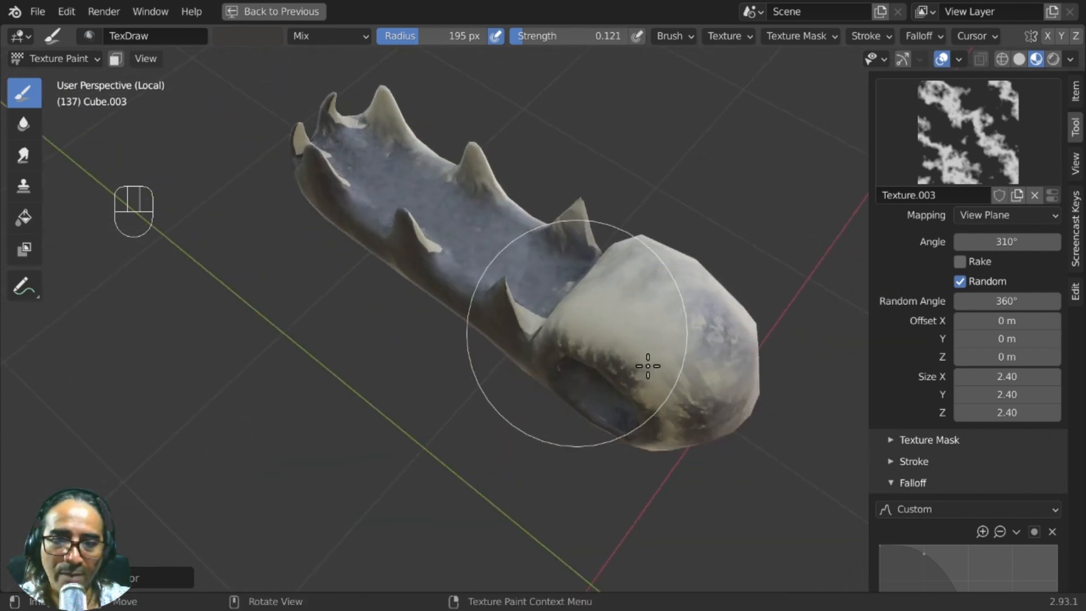
drag(648, 366, 639, 458)
mouse_move(639, 458)
middle_down()
mouse_move(625, 320)
mouse_move(584, 432)
mouse_move(552, 376)
middle_up()
drag(552, 376, 470, 351)
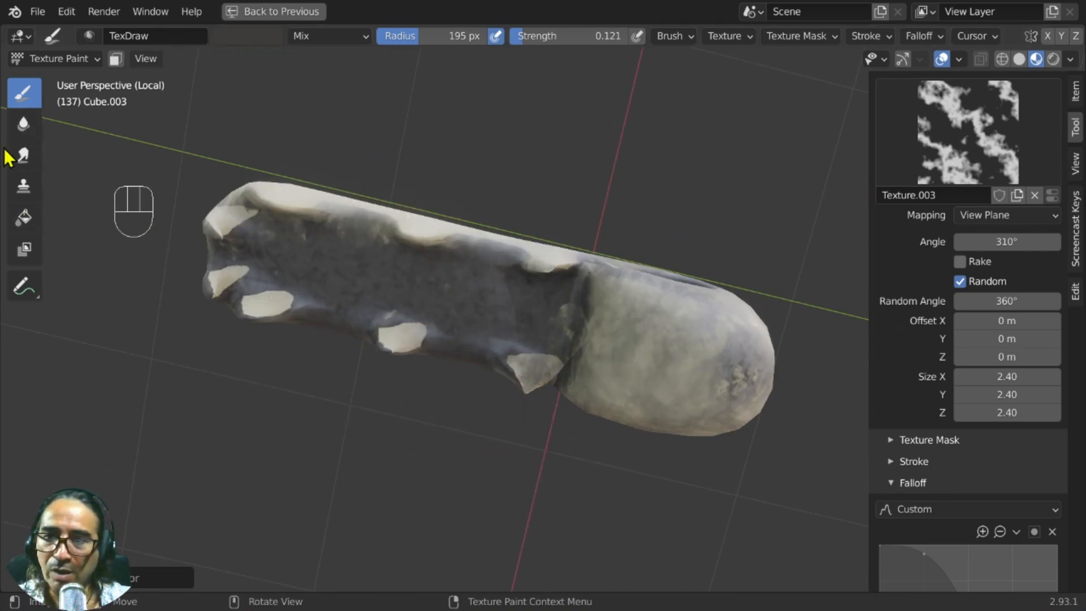
Smear the paint at the pale teeth along the jaw's edge with the Smear brush to blend them into the dark channel
click(23, 156)
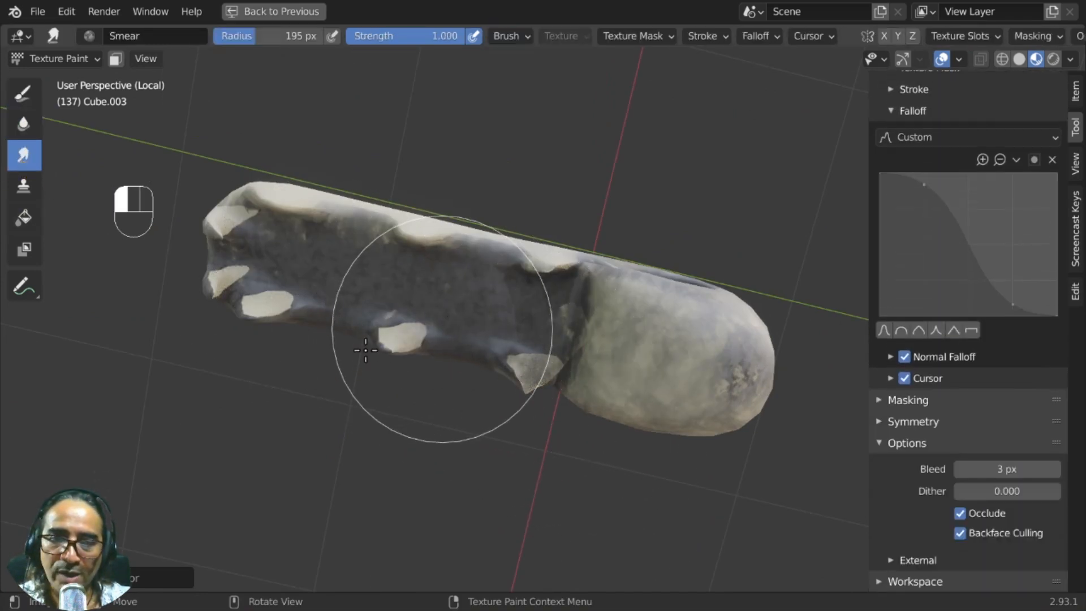
drag(398, 340, 395, 335)
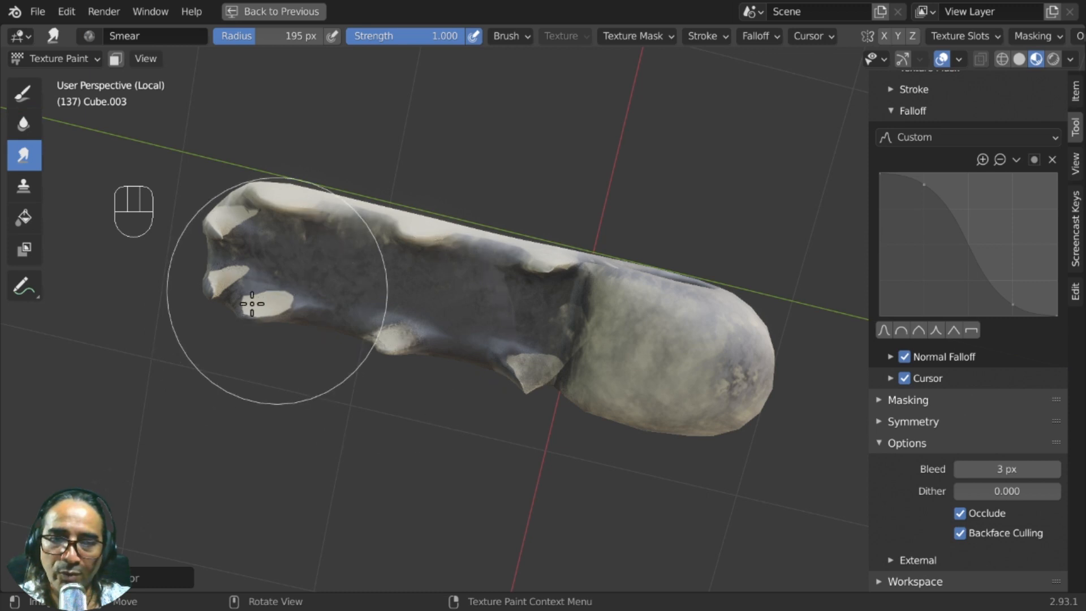
drag(282, 296, 292, 290)
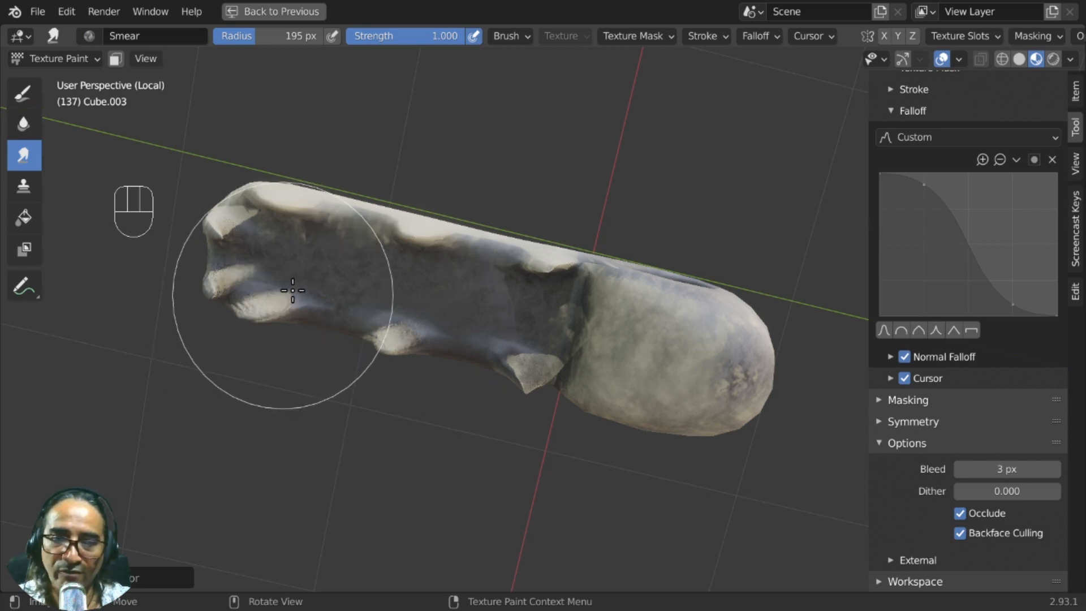
Switch back to the Draw brush, sample a dark gray from the jaw, and paint around the teeth and outer side
click(27, 95)
key(s)
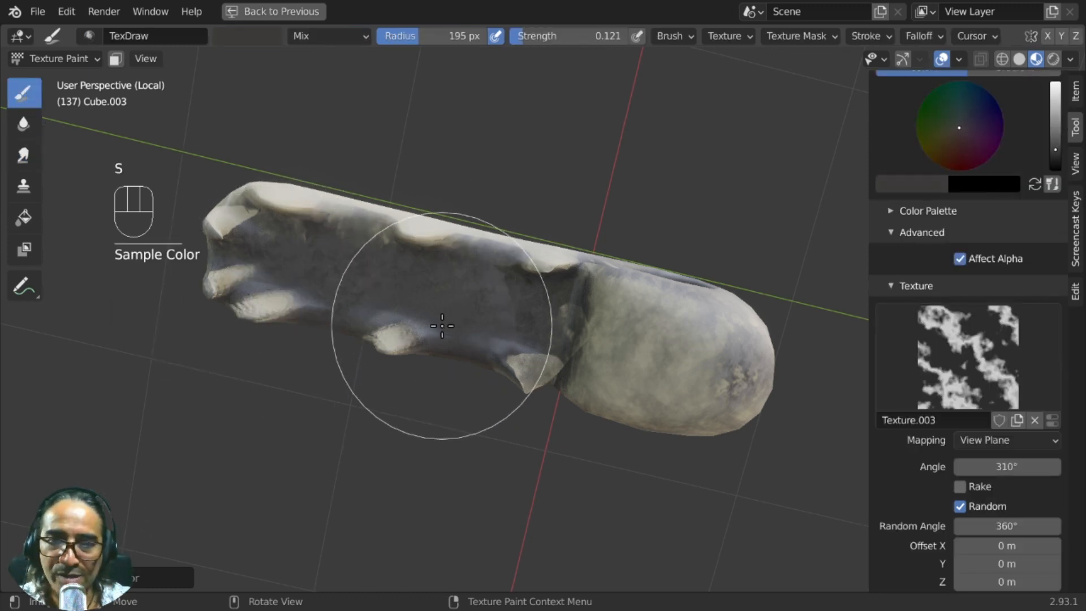
mouse_move(396, 339)
mouse_down()
mouse_move(232, 289)
mouse_move(327, 279)
mouse_move(516, 327)
mouse_up()
mouse_move(517, 327)
middle_down()
mouse_move(564, 330)
mouse_move(468, 332)
mouse_move(554, 268)
middle_up()
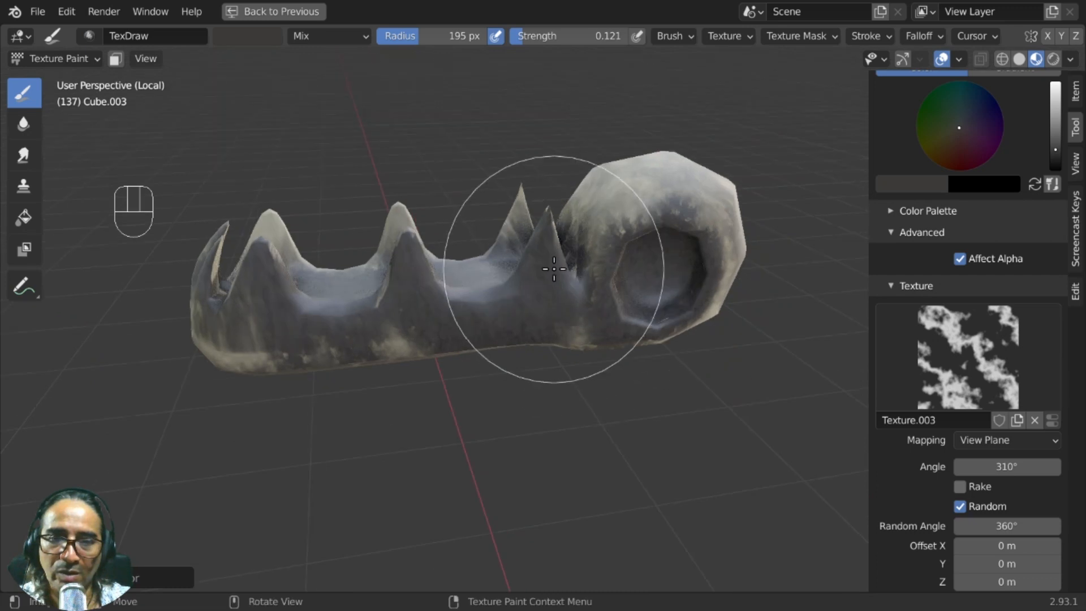
mouse_move(553, 269)
mouse_down()
mouse_move(468, 303)
mouse_move(283, 315)
mouse_move(266, 328)
mouse_move(320, 301)
mouse_move(392, 315)
mouse_move(539, 254)
mouse_move(400, 255)
mouse_move(206, 303)
mouse_move(498, 461)
mouse_up()
Sample a beige from the jaw and brush it along the lower side, underside and bottom edge
key(s)
alt+middle_drag(497, 460, 592, 229)
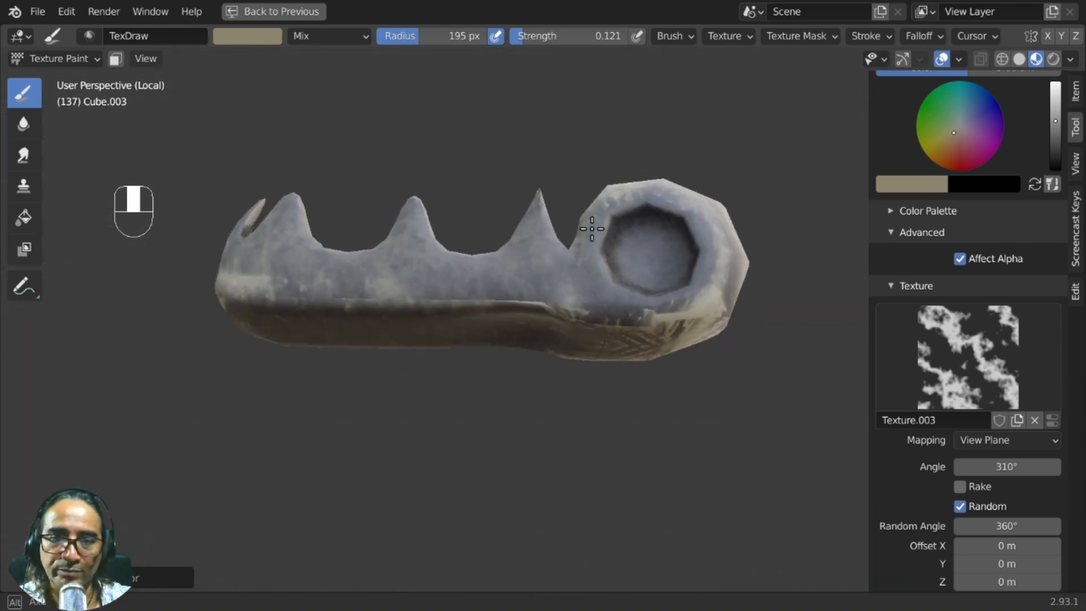
mouse_move(485, 303)
mouse_down()
mouse_move(194, 295)
mouse_move(656, 316)
mouse_move(761, 262)
mouse_move(424, 291)
mouse_move(589, 286)
mouse_up()
mouse_move(589, 287)
middle_down()
mouse_move(553, 198)
mouse_move(570, 246)
middle_up()
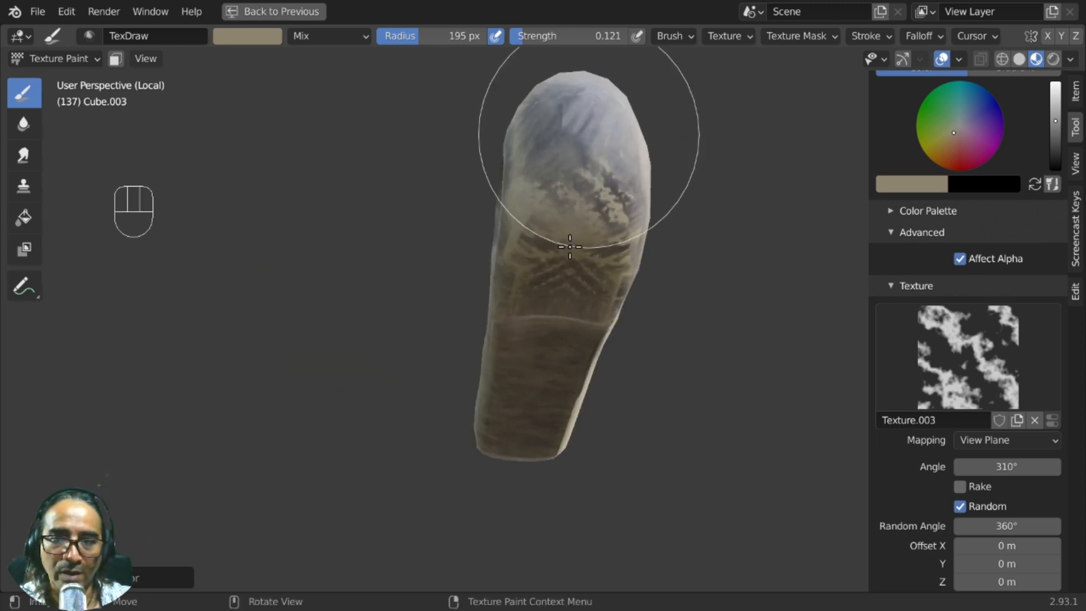
mouse_move(570, 247)
mouse_down()
mouse_move(562, 283)
mouse_move(577, 164)
mouse_move(569, 286)
mouse_move(590, 361)
mouse_up()
mouse_move(590, 360)
middle_down()
mouse_move(400, 363)
mouse_move(533, 274)
middle_up()
mouse_move(534, 274)
mouse_down()
mouse_move(691, 310)
mouse_move(846, 310)
mouse_move(543, 298)
mouse_move(322, 310)
mouse_move(526, 330)
mouse_up()
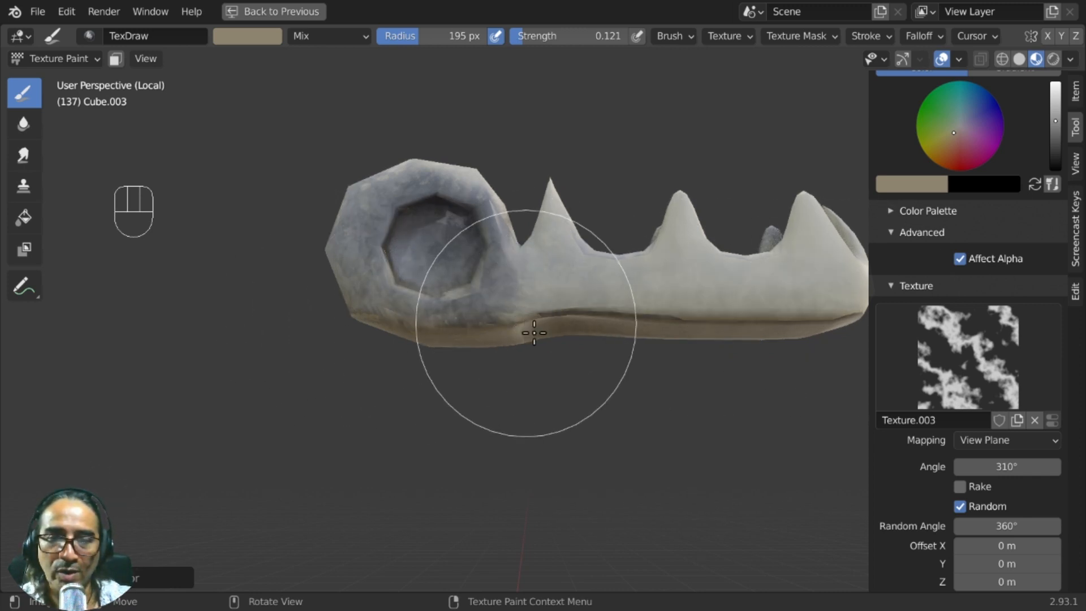
Paint beige over the top of the rounded end and the dark channel beside the first teeth
mouse_move(526, 330)
middle_down()
mouse_move(543, 412)
mouse_move(535, 447)
middle_up()
mouse_move(484, 259)
mouse_down()
mouse_move(574, 356)
mouse_move(620, 346)
mouse_move(614, 367)
mouse_up()
mouse_move(613, 367)
middle_down()
mouse_move(547, 441)
mouse_move(552, 419)
middle_up()
scroll(553, 416, up, 5)
drag(588, 317, 557, 336)
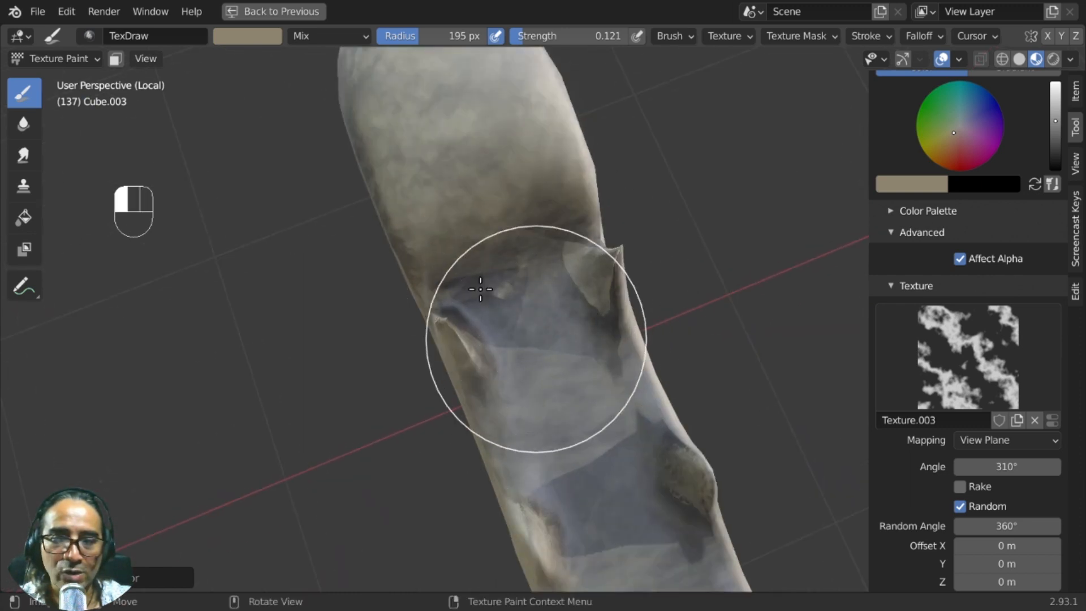
drag(480, 289, 497, 305)
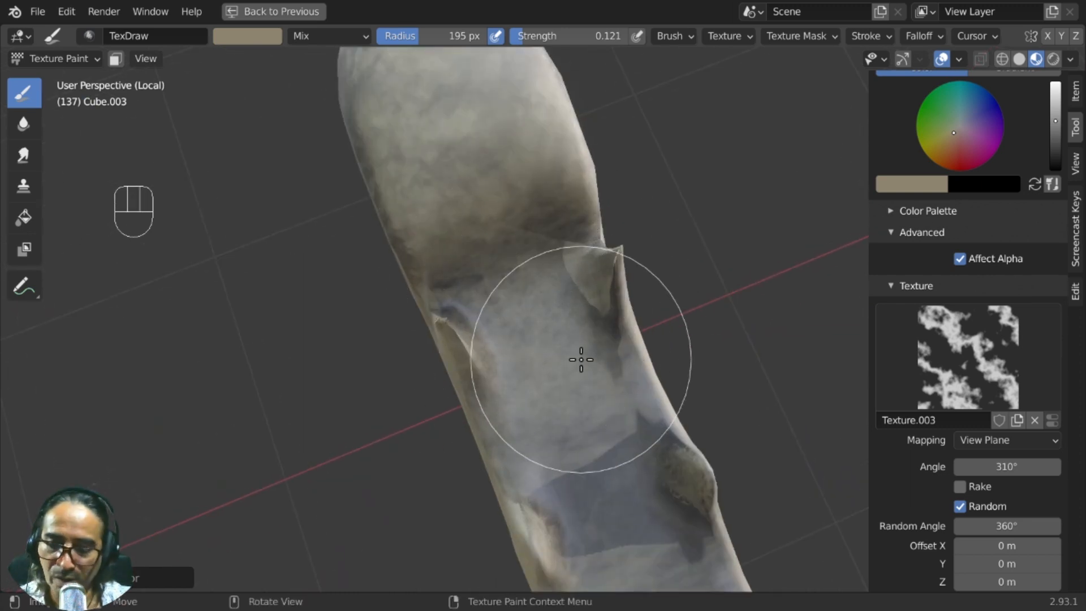
Raise the brush strength to 0.411 and paint beige along the inner channel between the tooth rows
key(shift+f)
click(620, 390)
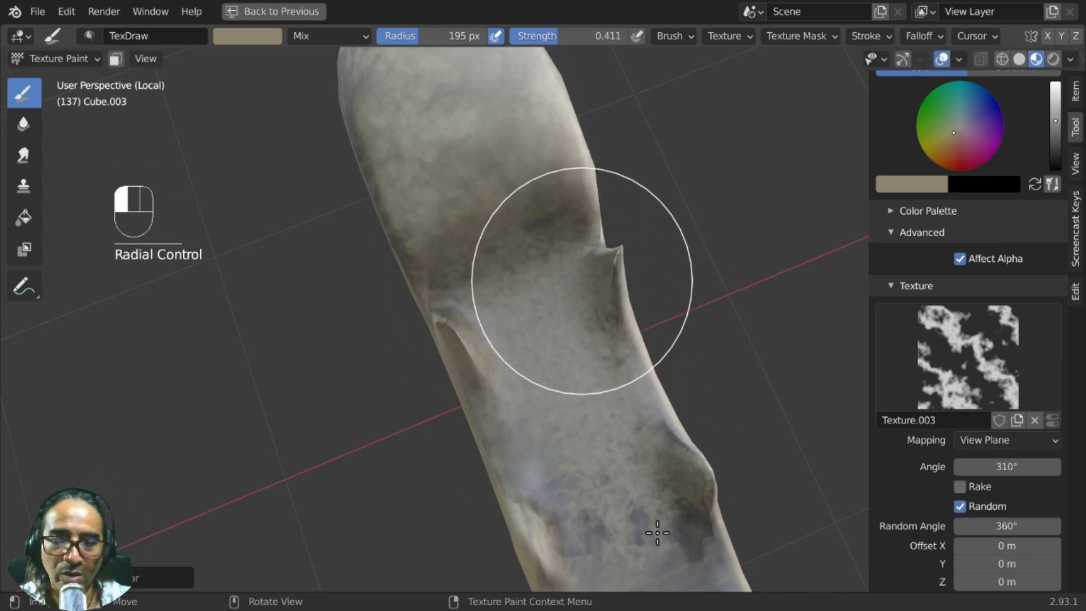
shift+middle_drag(618, 503, 548, 343)
mouse_move(548, 343)
mouse_down()
mouse_move(575, 335)
mouse_move(605, 460)
mouse_up()
mouse_move(605, 460)
middle_down()
mouse_move(584, 321)
mouse_move(534, 283)
mouse_move(492, 158)
mouse_move(521, 208)
middle_up()
mouse_move(521, 209)
mouse_down()
mouse_move(516, 229)
mouse_move(463, 243)
mouse_up()
Paint beige over the remaining sides and the underside of the jaw, from the front tip to the rounded end
middle_drag(463, 243, 571, 186)
mouse_move(572, 186)
mouse_down()
mouse_move(484, 182)
mouse_move(383, 388)
mouse_up()
middle_drag(383, 388, 610, 293)
drag(609, 293, 497, 159)
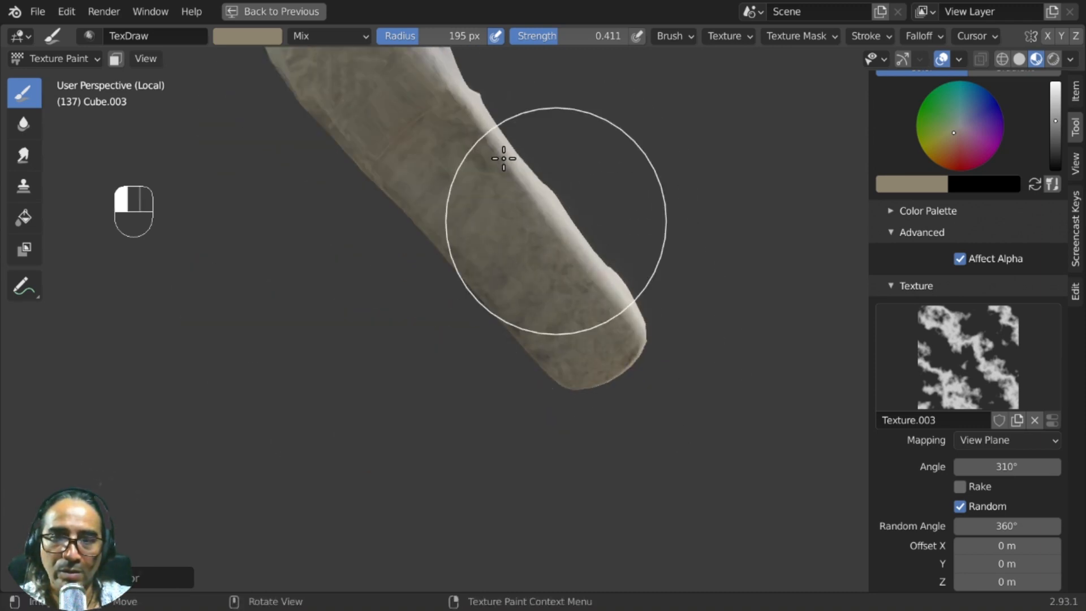
mouse_move(498, 158)
middle_down()
mouse_move(570, 401)
mouse_move(537, 380)
middle_up()
mouse_move(537, 381)
mouse_down()
mouse_move(606, 67)
mouse_move(516, 198)
mouse_up()
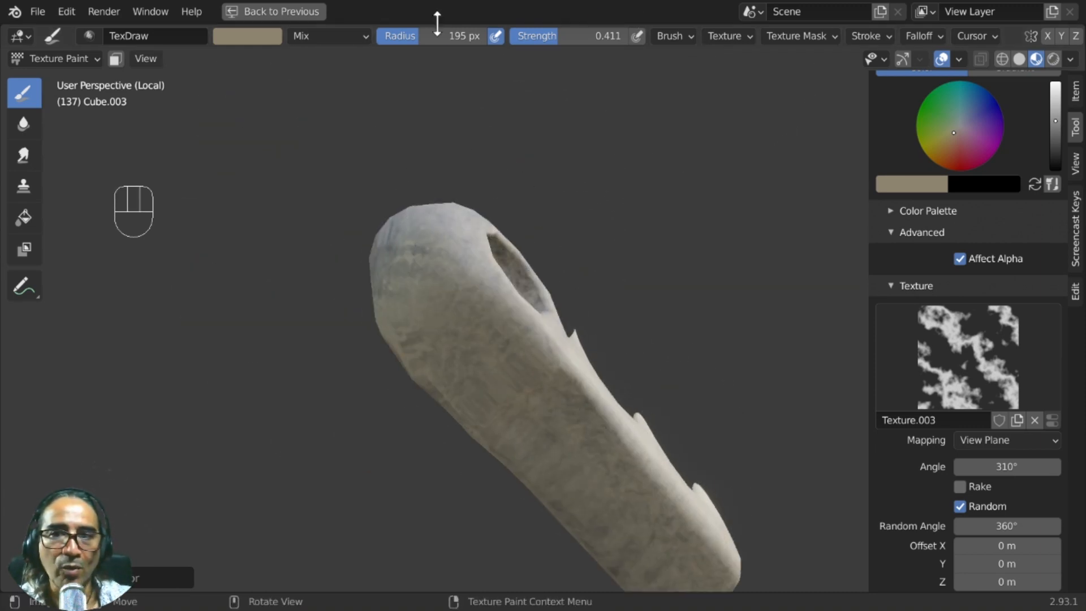
Restore the full layout, switch to the Matériaux workspace, and move the crane Base Color image node farther from the Principled BSDF
click(317, 17)
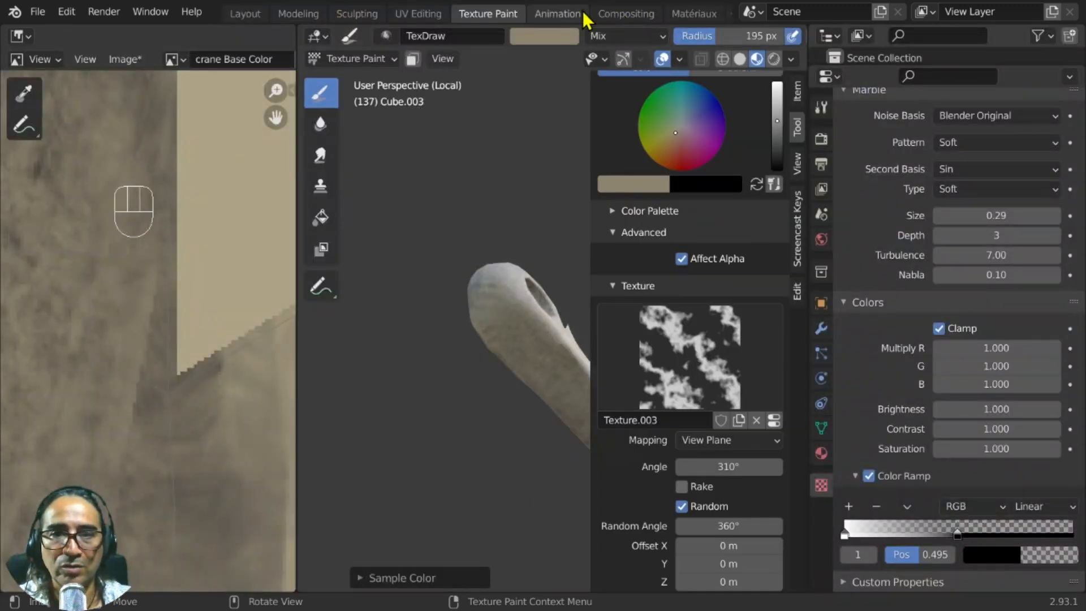
click(696, 14)
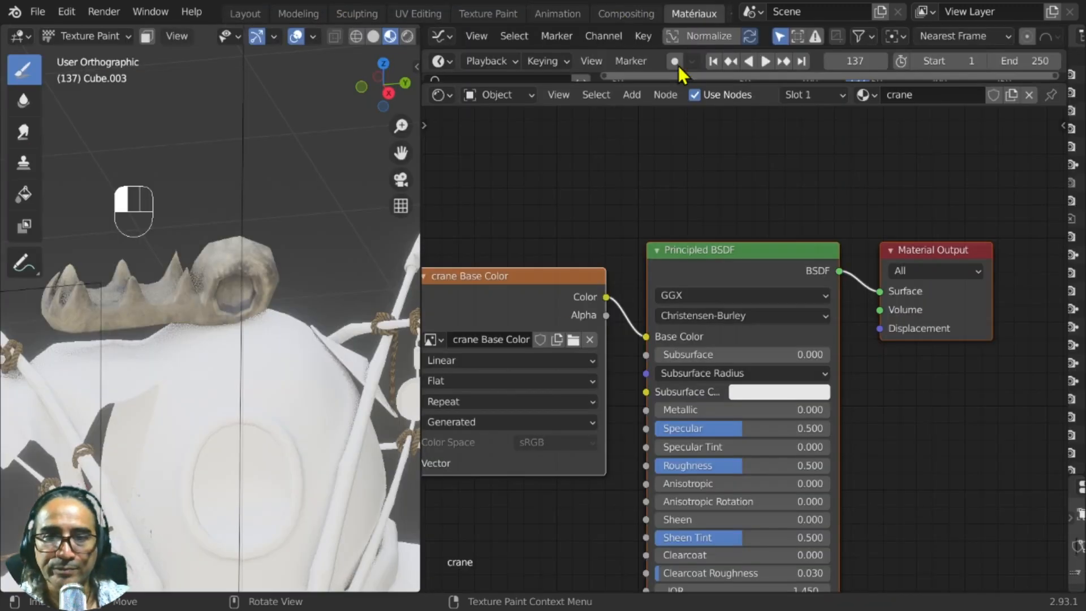
middle_drag(209, 342, 266, 296)
middle_drag(644, 413, 848, 254)
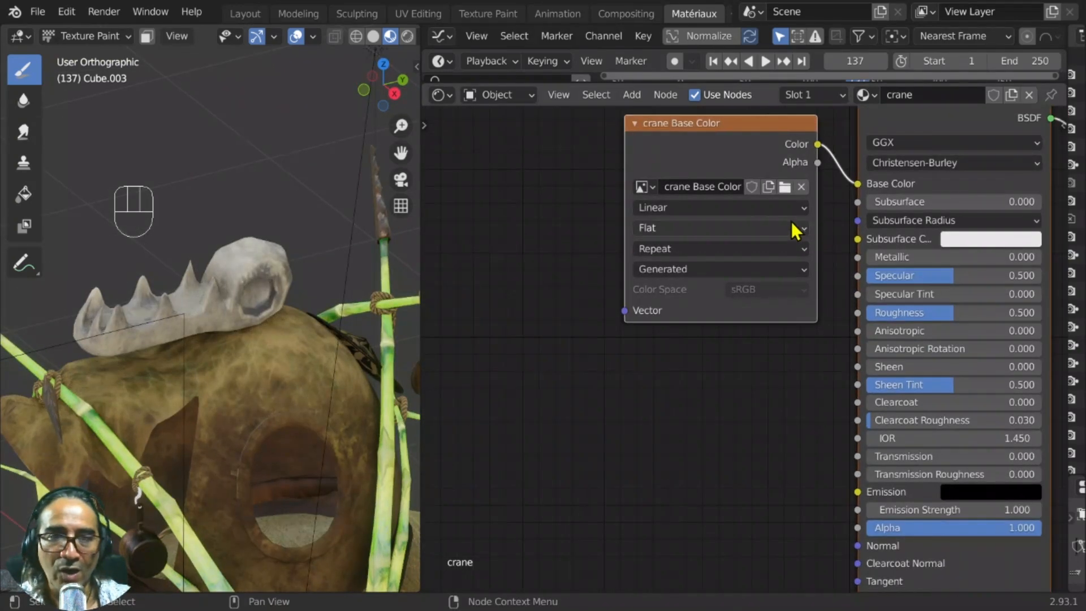
scroll(756, 168, down, 4)
click(779, 196)
drag(780, 195, 567, 324)
Add a Bump node, linking the image's Color to its Height and its Normal output to the Principled BSDF's Normal
key(shift+a)
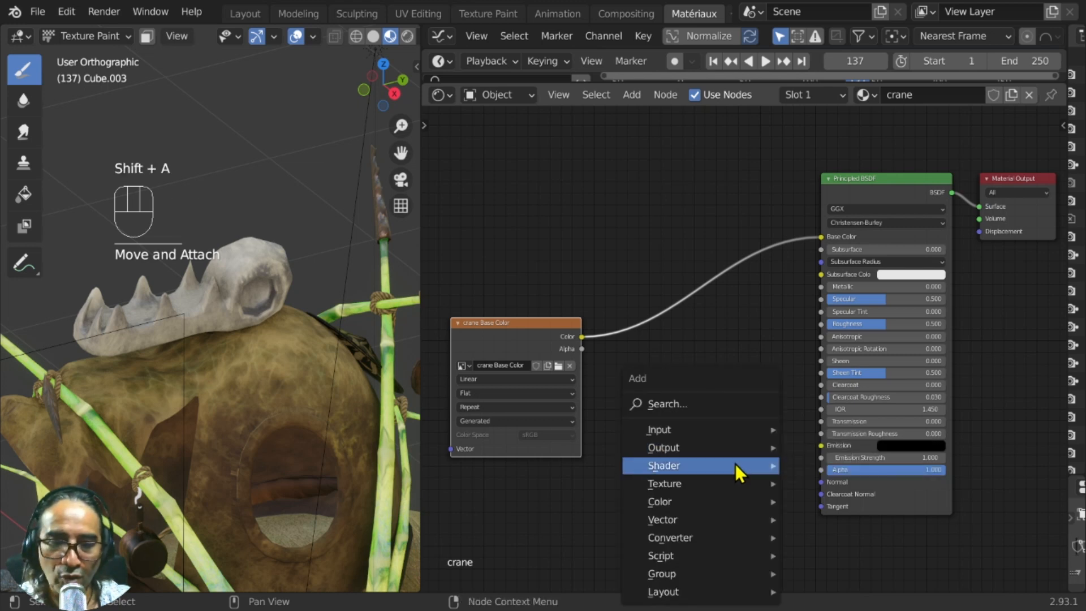
mouse_move(673, 578)
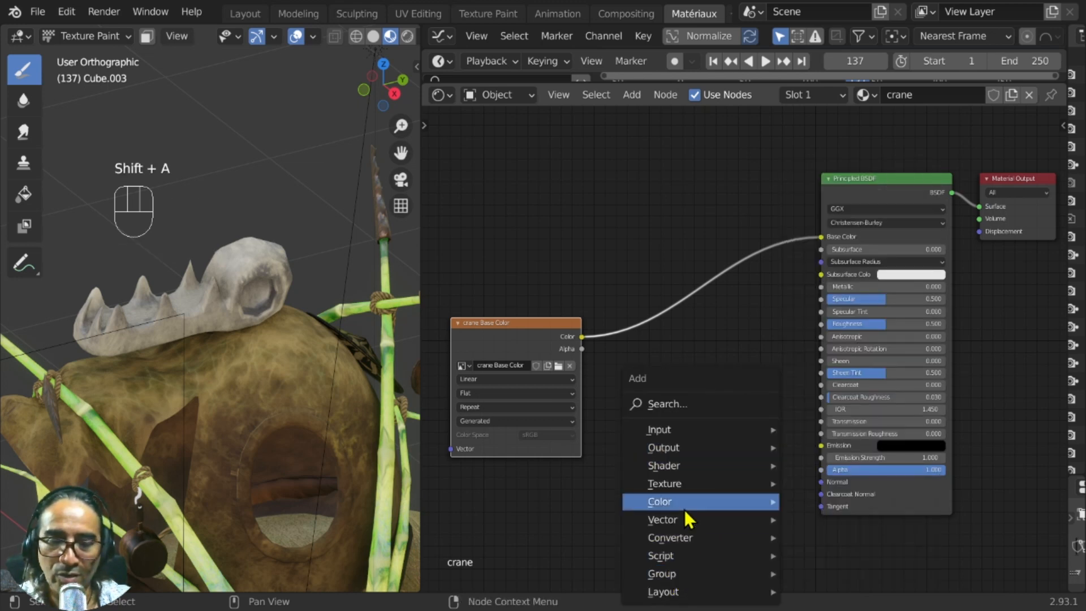
mouse_move(673, 521)
click(829, 360)
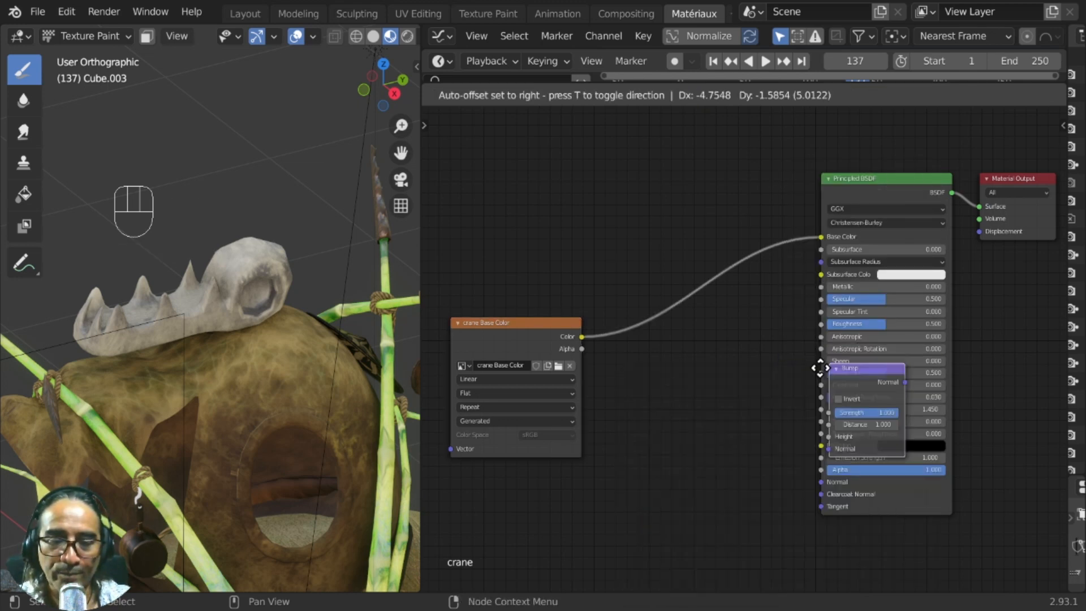
click(676, 415)
ctrl+middle_drag(676, 416, 745, 292)
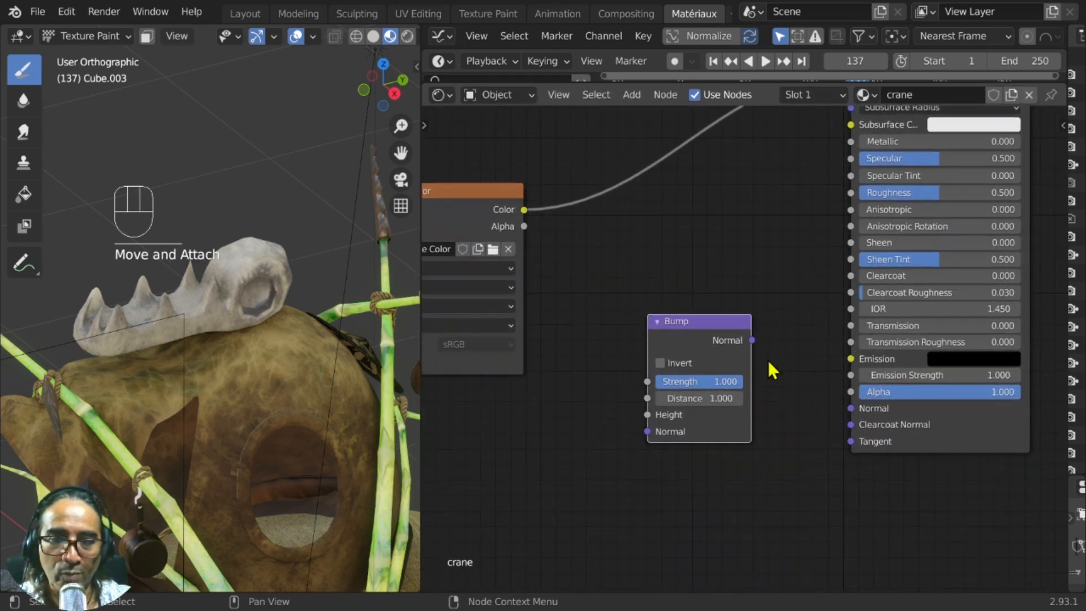
click(534, 220)
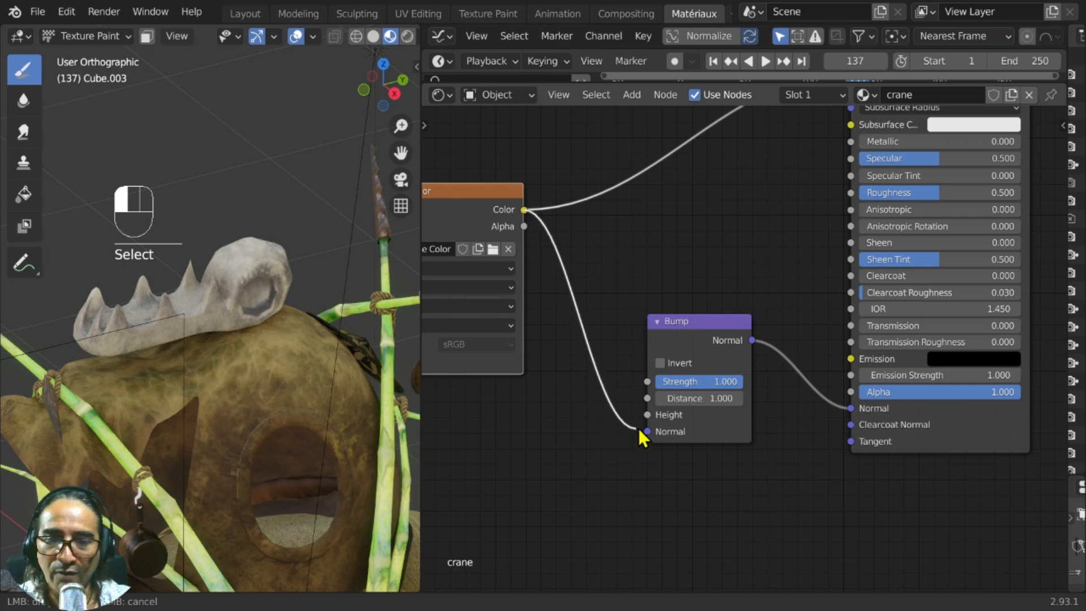
drag(649, 429, 649, 429)
Set the Bump node's distance to 0.030 and strength to 0.577
ctrl+middle_drag(226, 300, 279, 339)
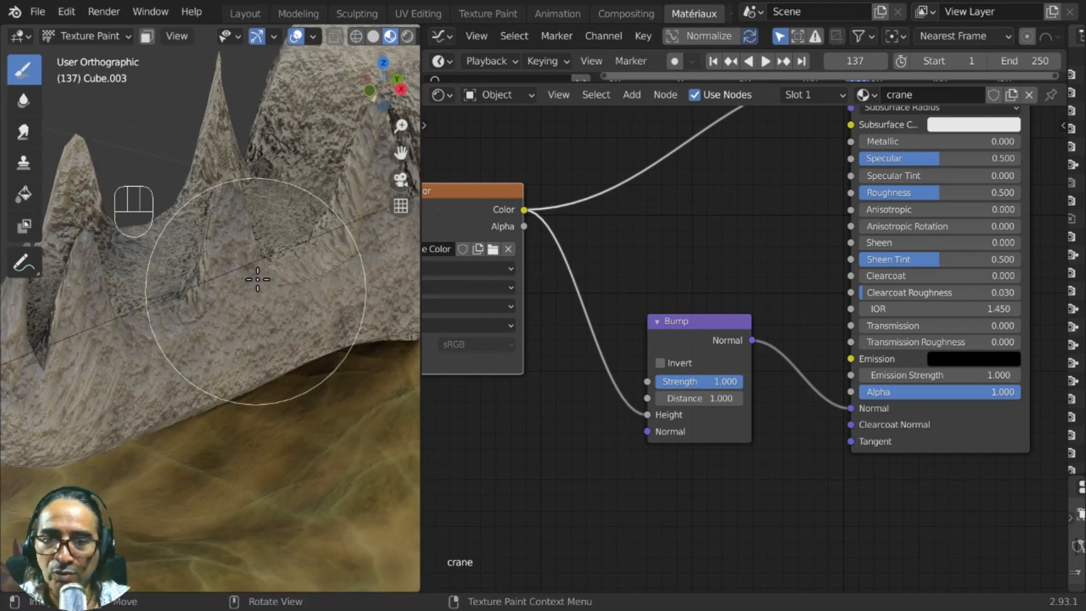
drag(726, 400, 667, 400)
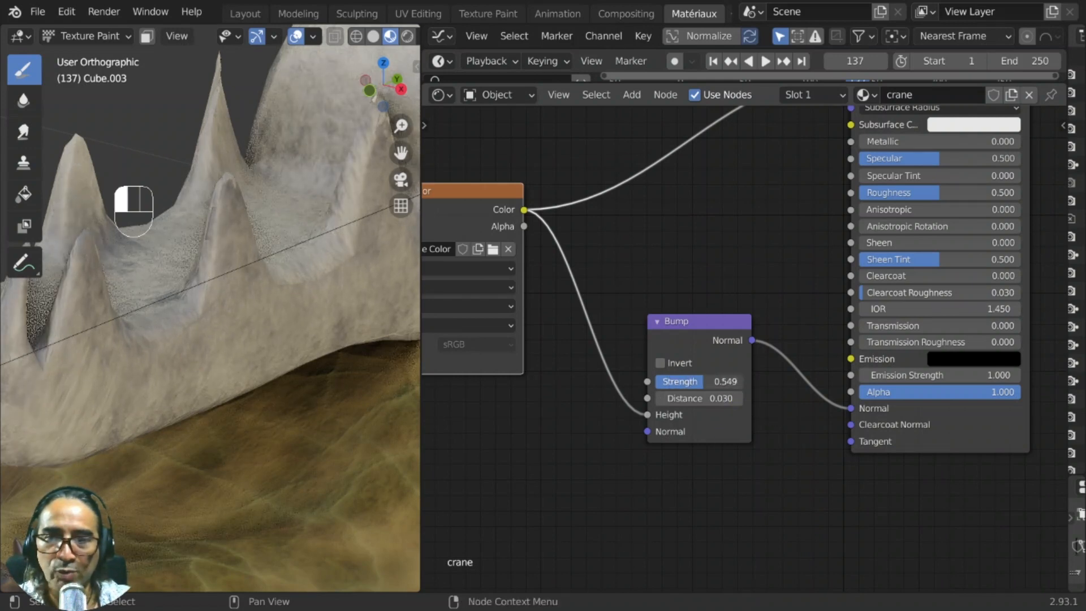
drag(701, 381, 708, 381)
Sample a tone from the jaw's socket and paint over the socket's interior and the surface around its rim
middle_drag(242, 356, 249, 328)
scroll(253, 306, up, 3)
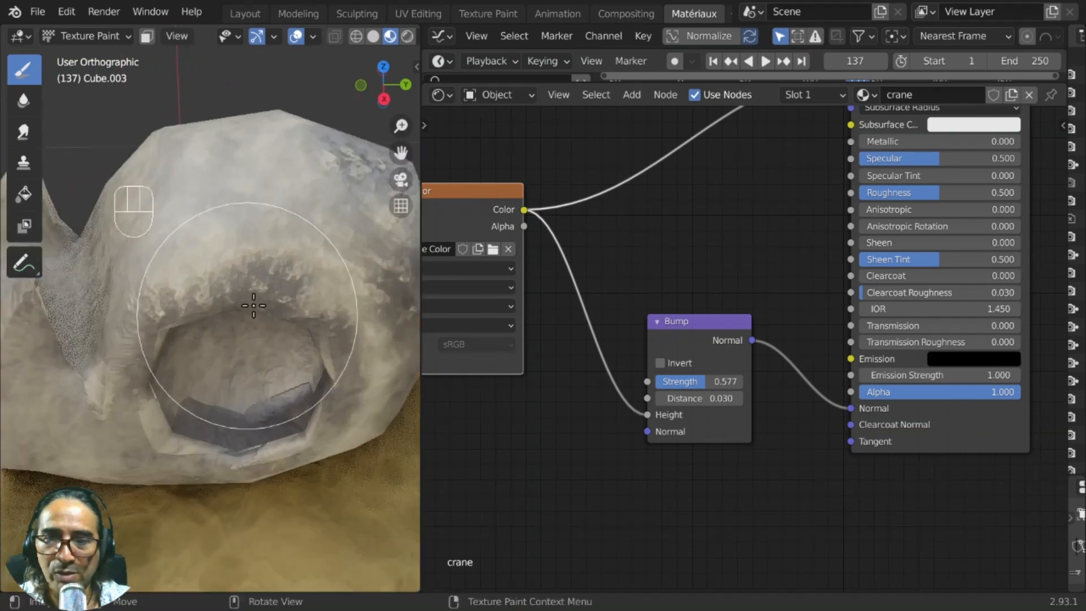
middle_drag(254, 279, 256, 192)
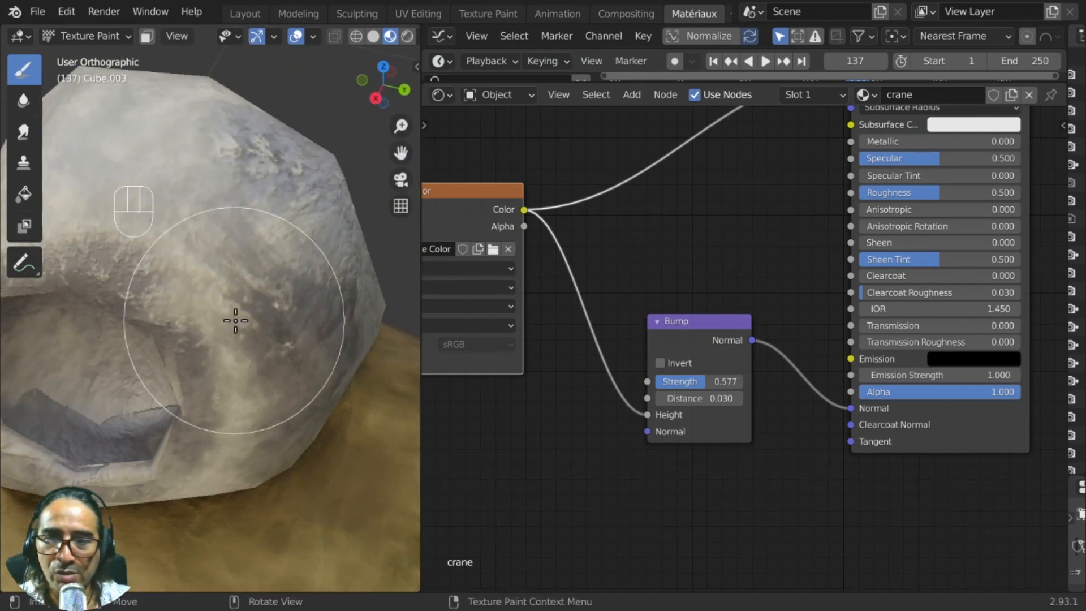
middle_drag(236, 320, 213, 215)
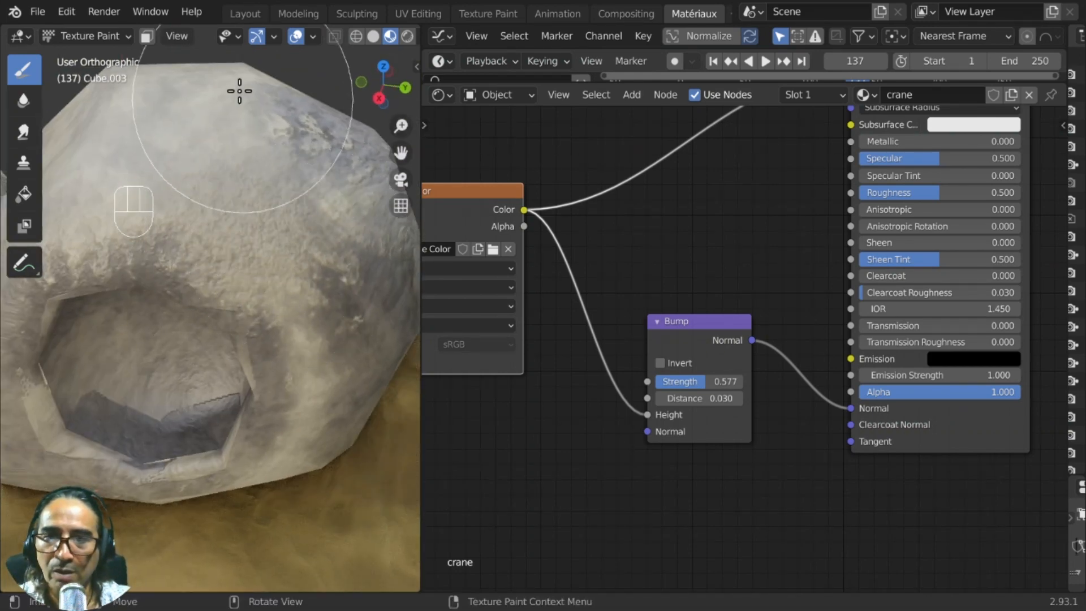
scroll(266, 232, down, 3)
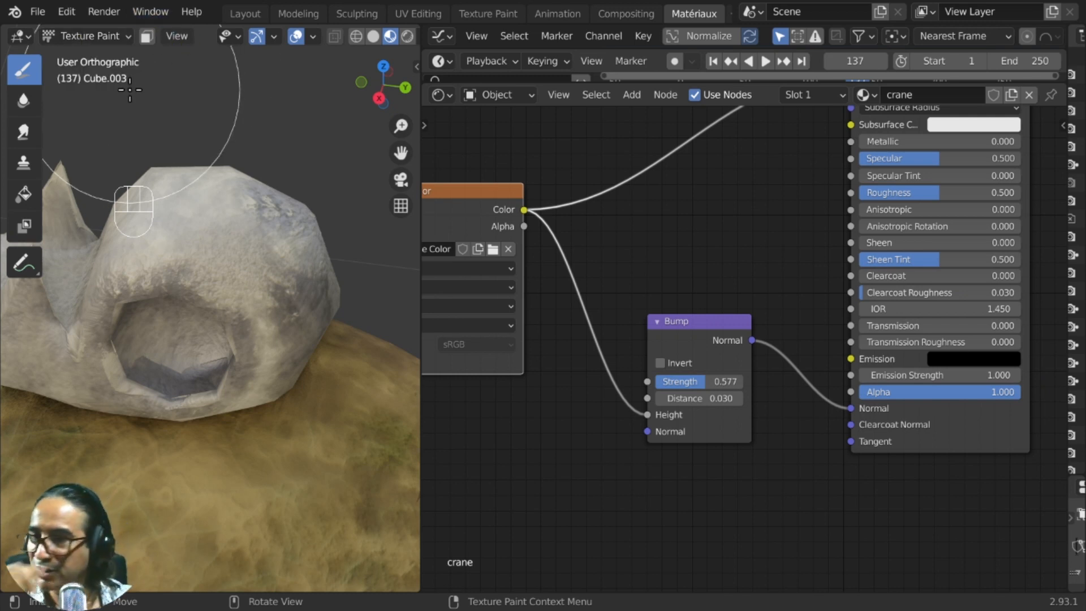
key(s)
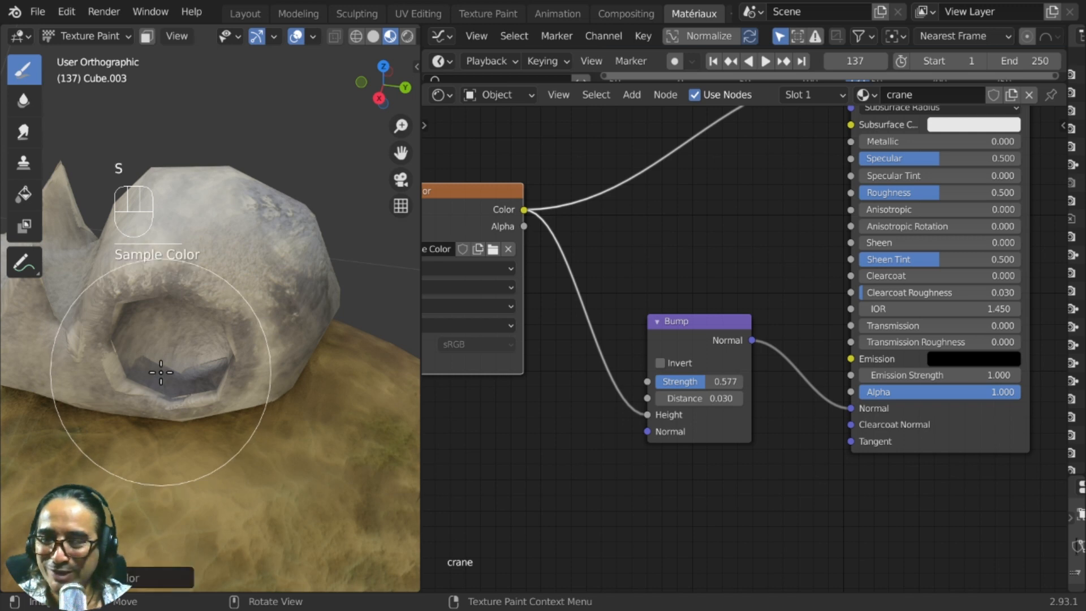
click(138, 345)
mouse_move(138, 344)
mouse_down()
mouse_move(181, 346)
mouse_move(219, 315)
mouse_move(164, 238)
mouse_up()
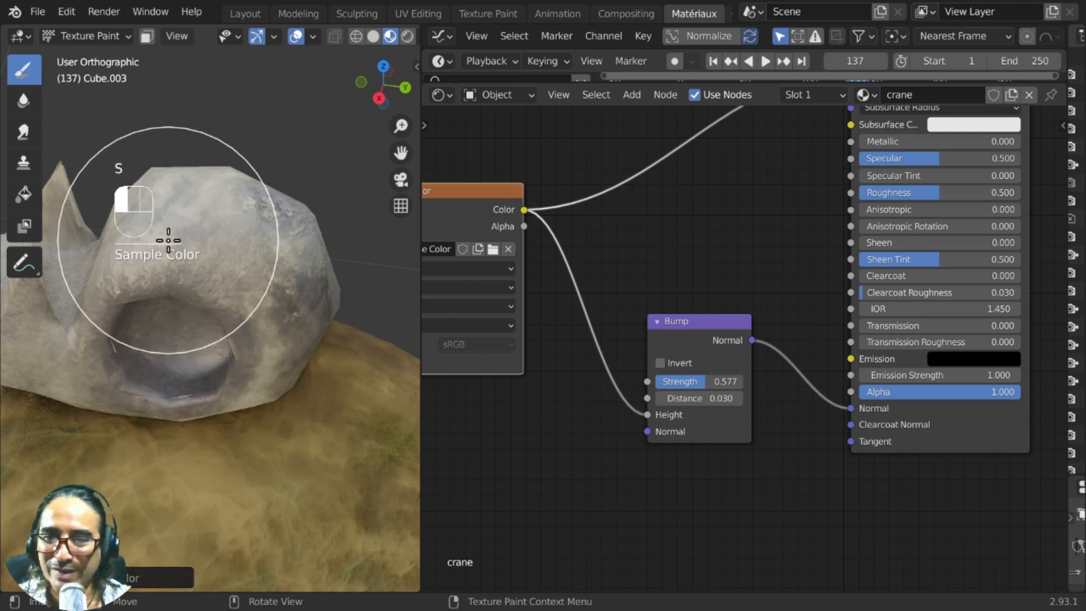
mouse_move(158, 279)
mouse_down()
mouse_move(194, 278)
mouse_move(244, 313)
mouse_up()
Paint the sampled gray over the rounded end above the rear teeth and check the jaw from above
middle_drag(244, 313, 273, 310)
middle_drag(237, 412, 331, 393)
drag(231, 290, 315, 253)
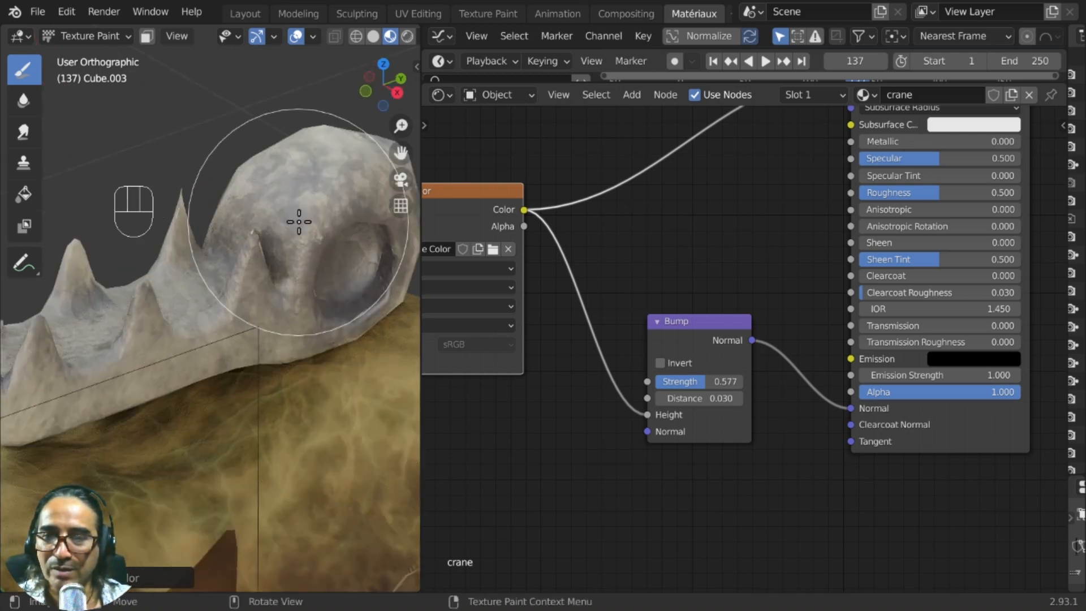
middle_drag(304, 266, 304, 266)
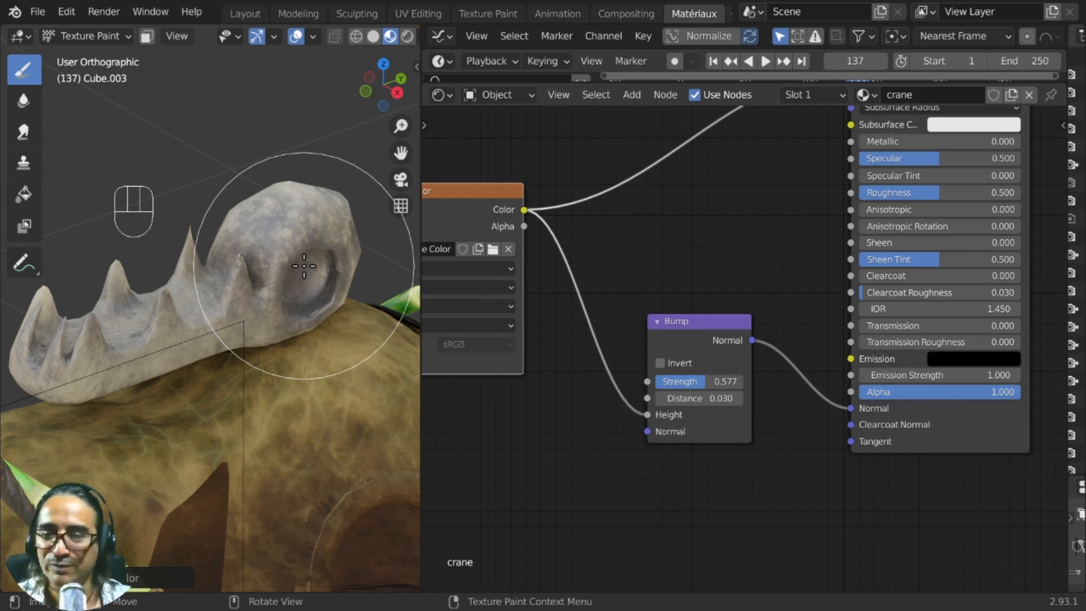
middle_drag(304, 265, 277, 294)
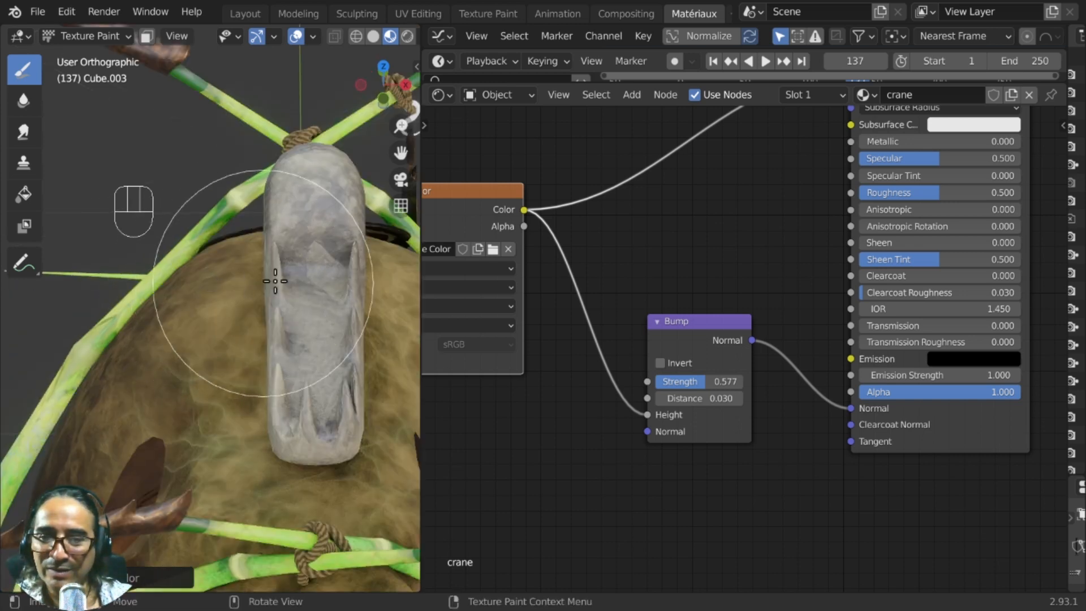
Switch to the Texture Paint workspace and bring the painted crane Base Color image into view
scroll(315, 315, down, 4)
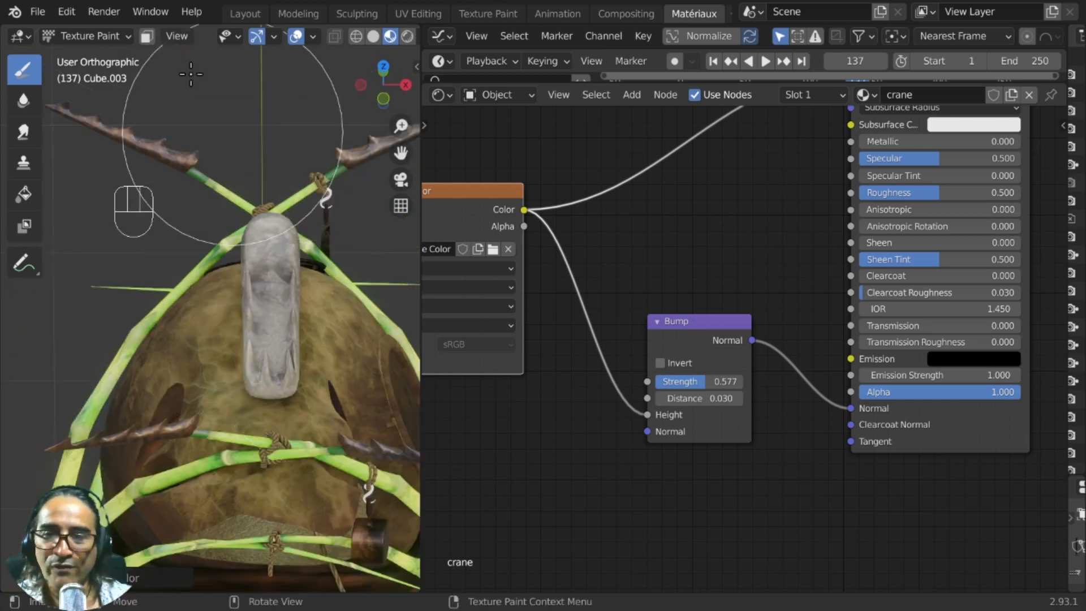
click(18, 36)
click(88, 36)
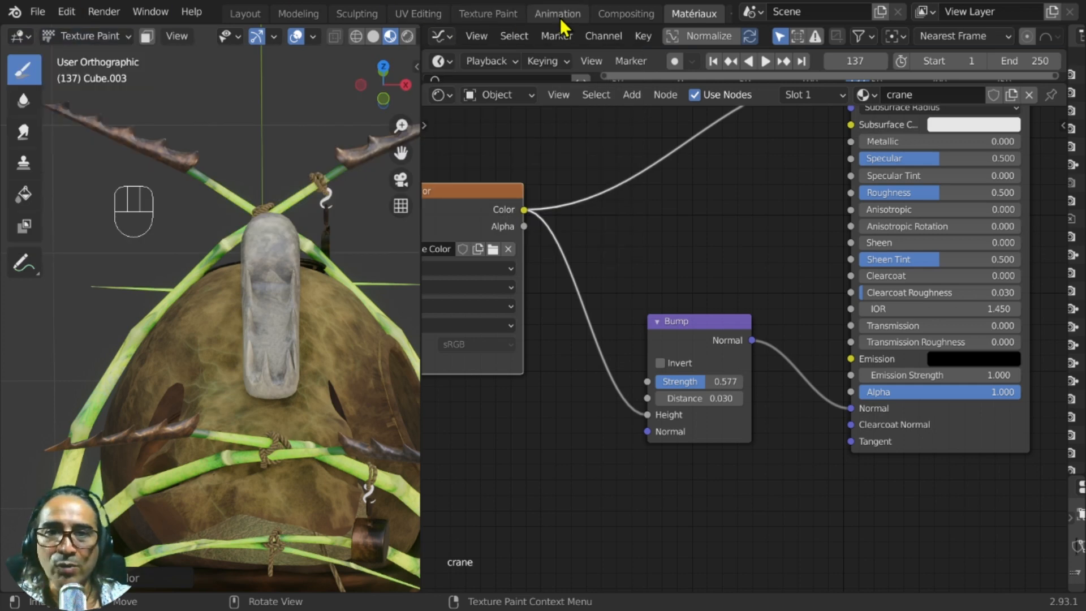
click(508, 15)
scroll(187, 404, down, 4)
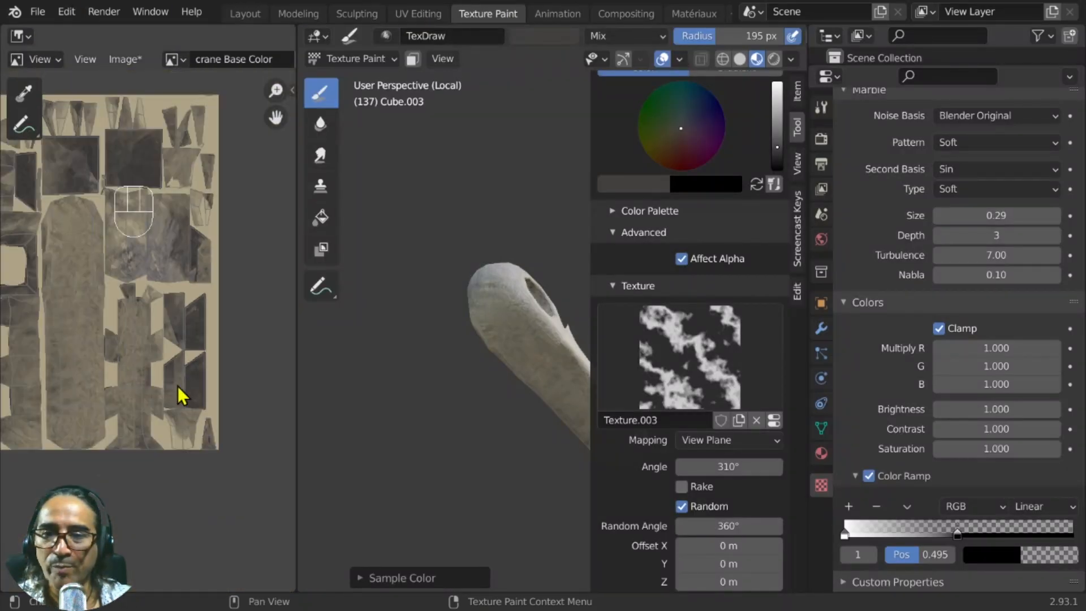
scroll(181, 396, up, 3)
scroll(153, 351, up, 3)
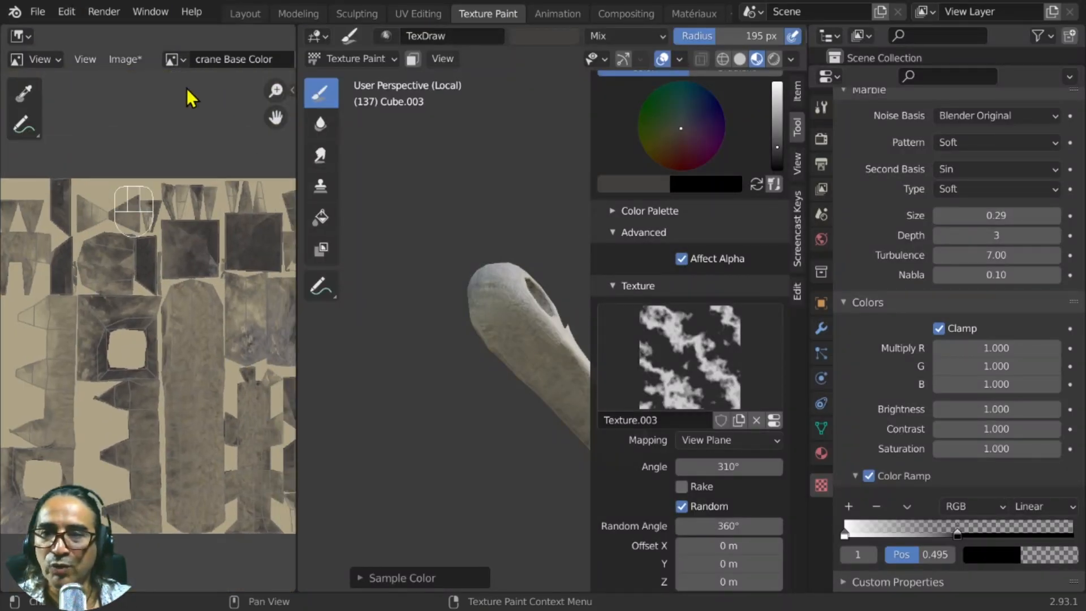
Save the crane Base Color image in the Sino-textures folder, overwriting os-cranes Base Color.png
click(123, 63)
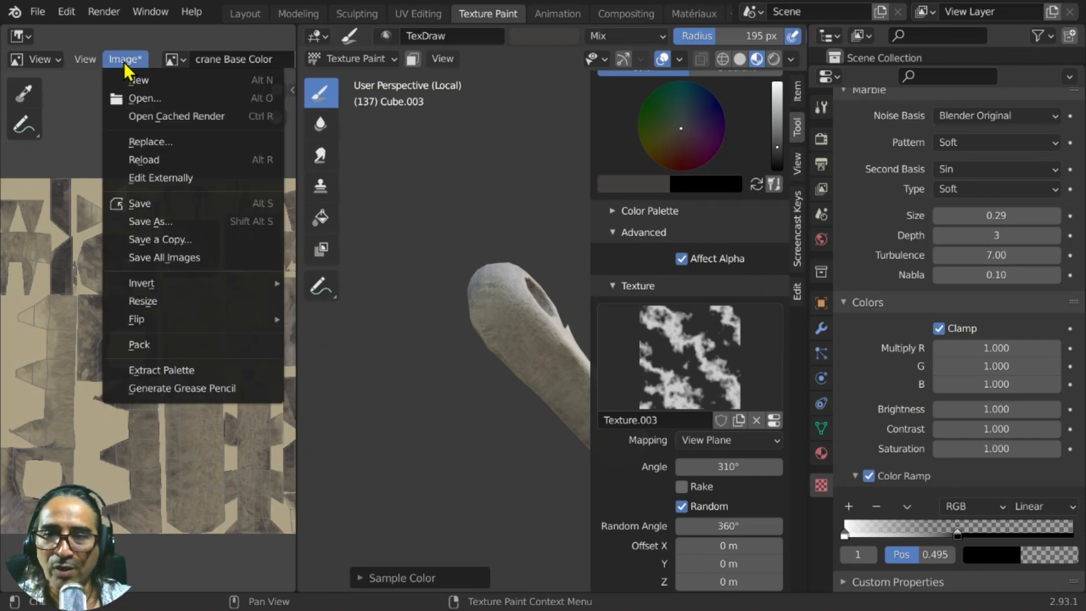
click(162, 220)
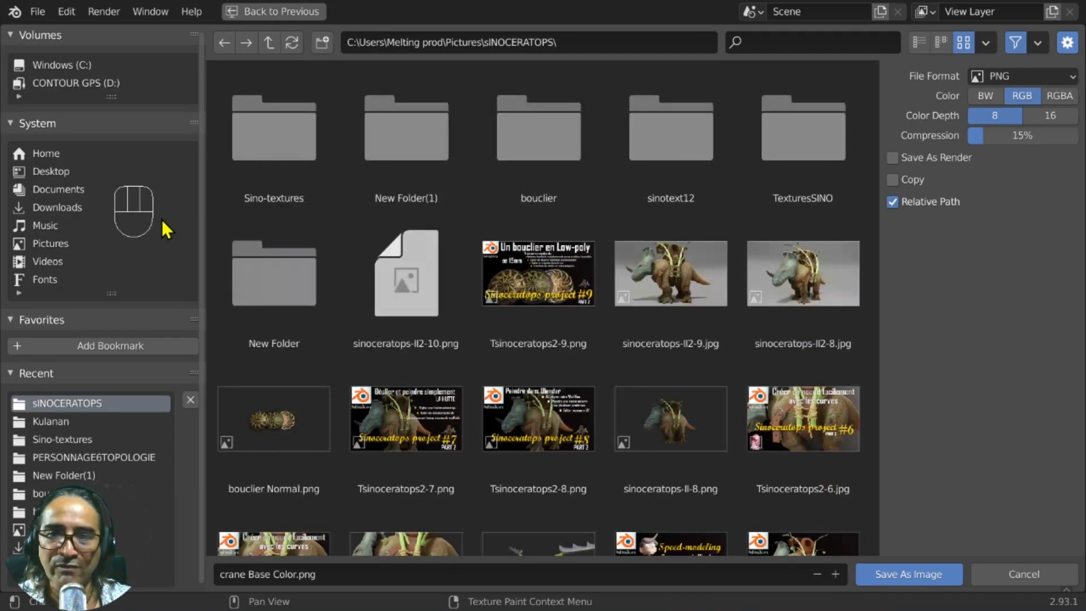
click(263, 132)
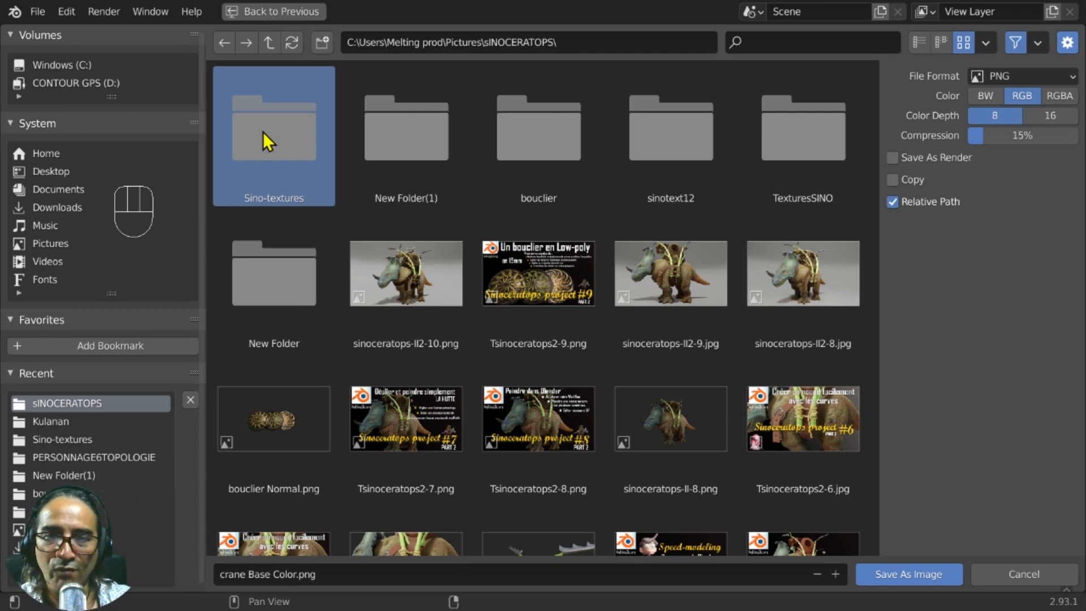
double_click(263, 131)
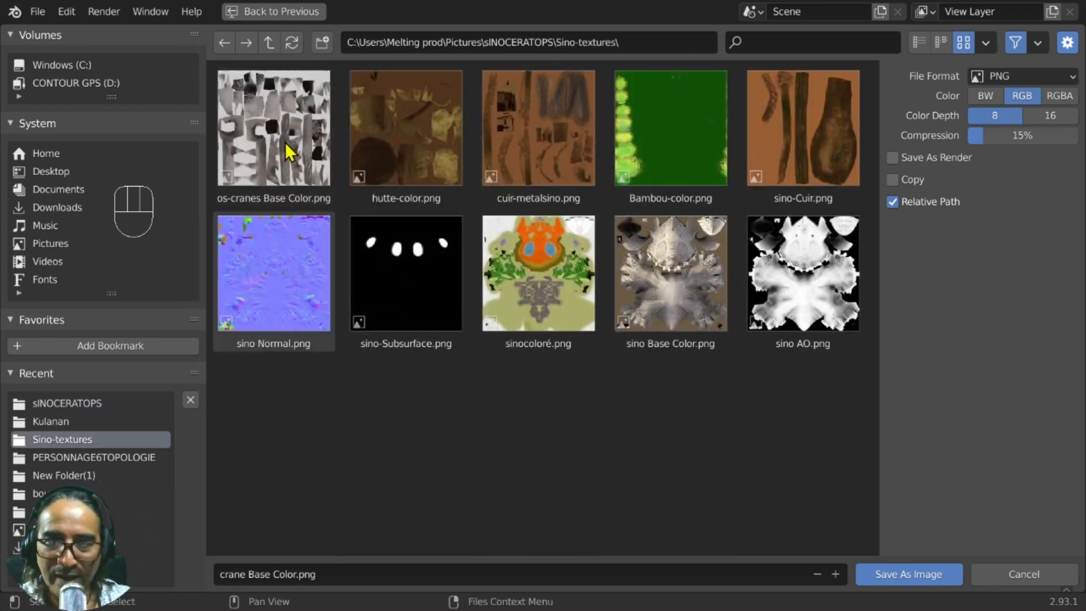
click(280, 126)
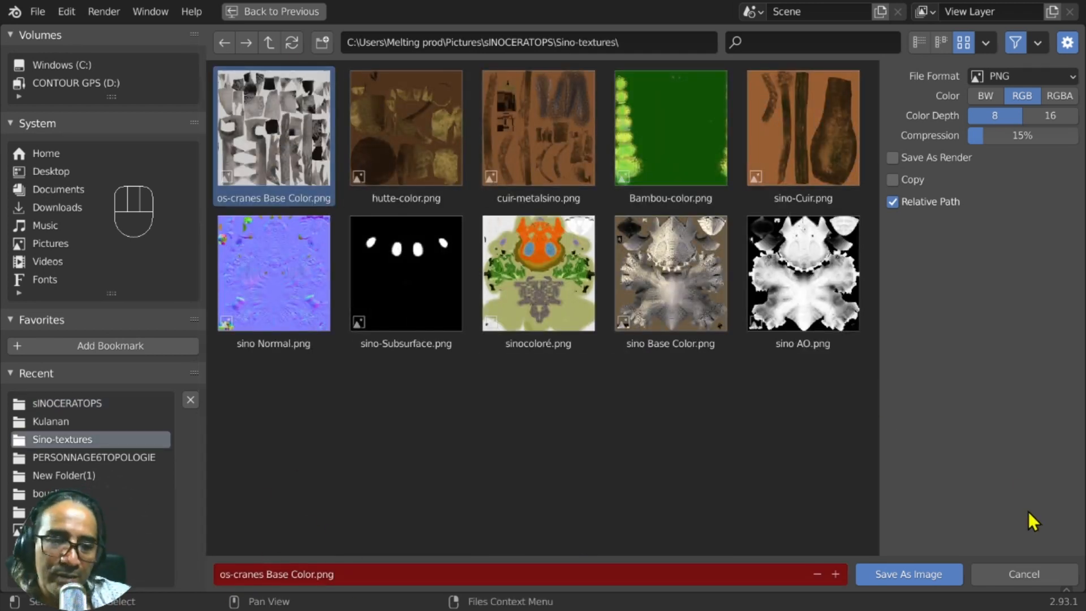
click(928, 574)
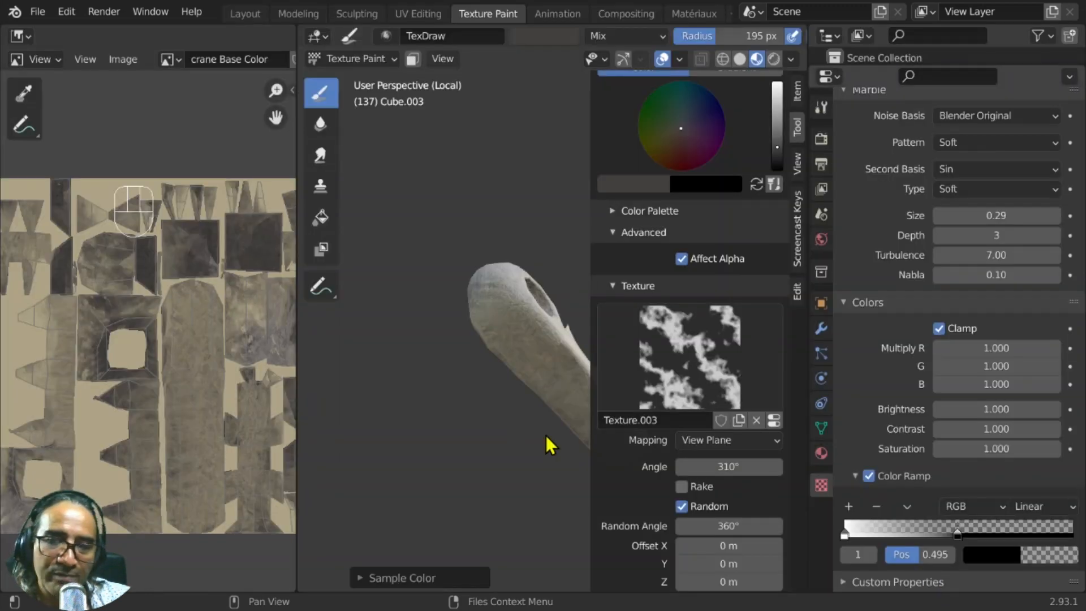
Switch to the Layout workspace and take the jaw out of local view to show the whole scene
middle_drag(431, 340, 445, 79)
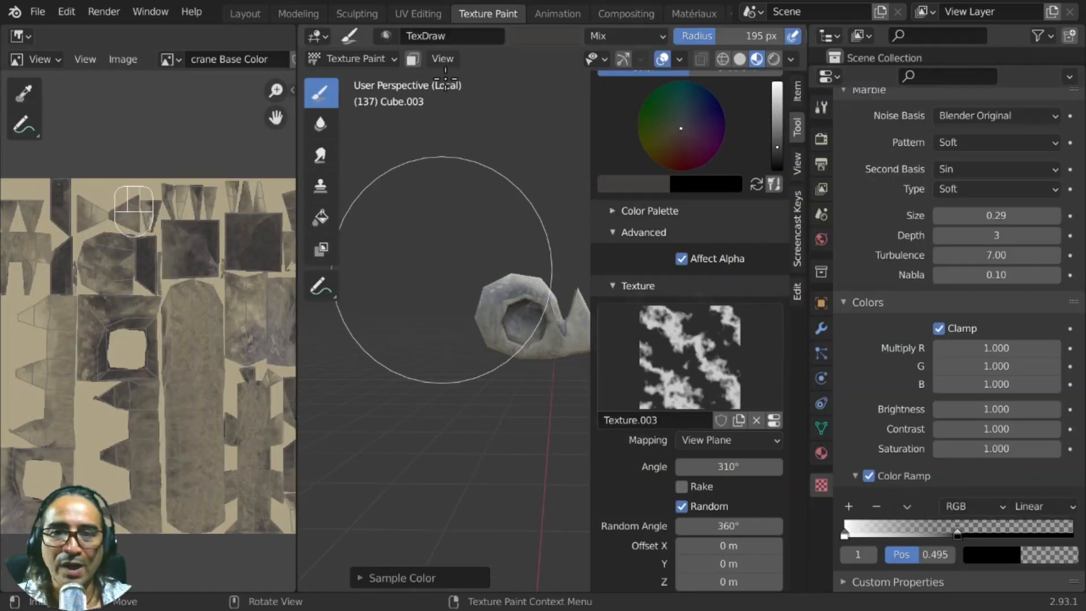
click(238, 13)
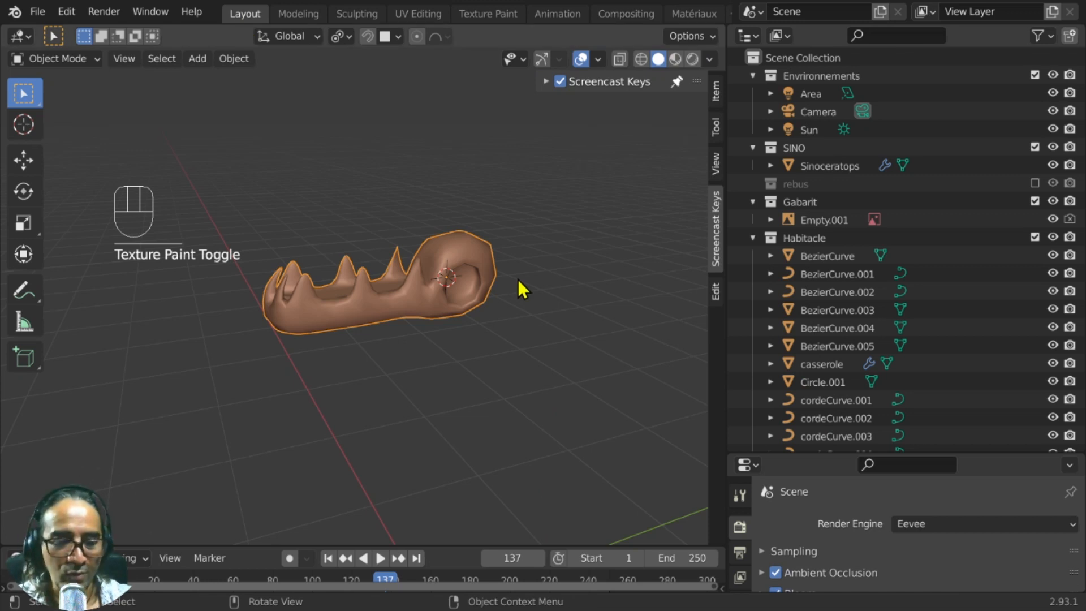
key(KP_Divide)
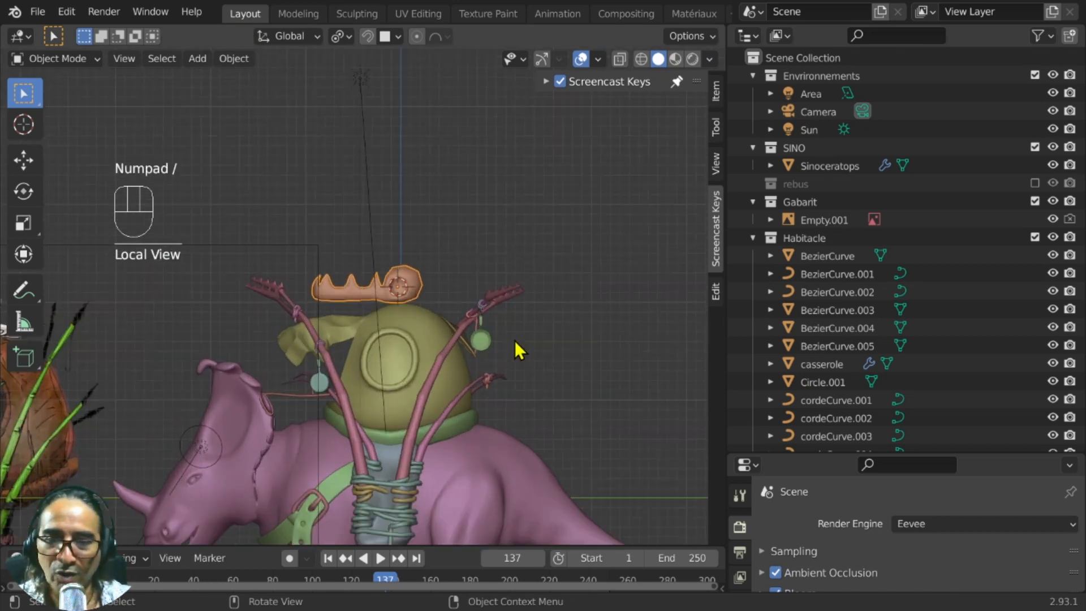
Scale the jaw, tilt it slightly and move it into place above the cabin's dome
key(s)
key(r)
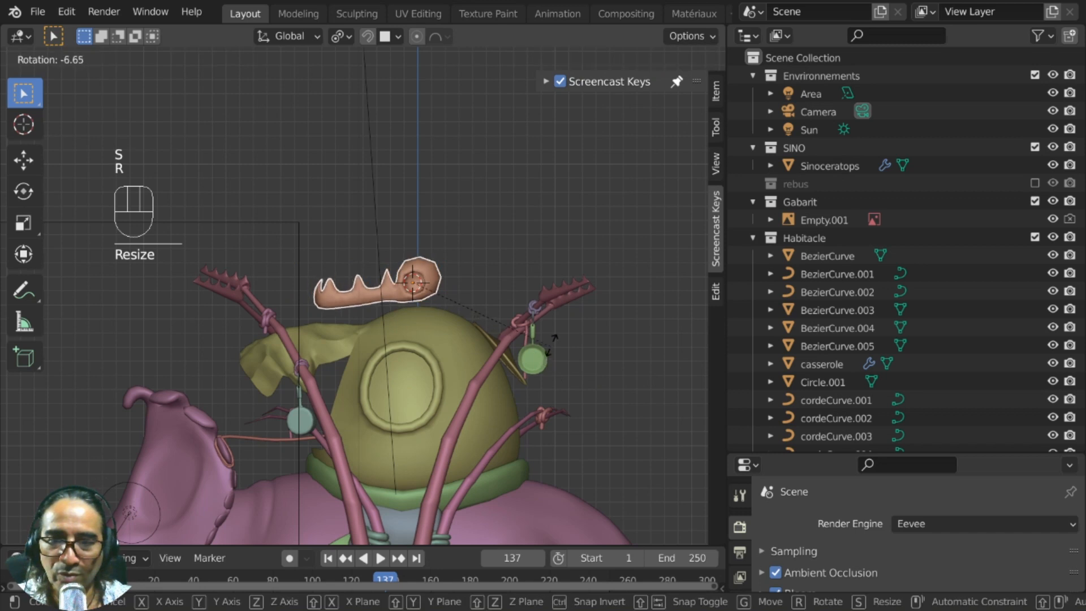
key(g)
click(550, 344)
From the top view, duplicate the jaw, rotate the copy and place it beside the original, pointing diagonally outward
key(KP_7)
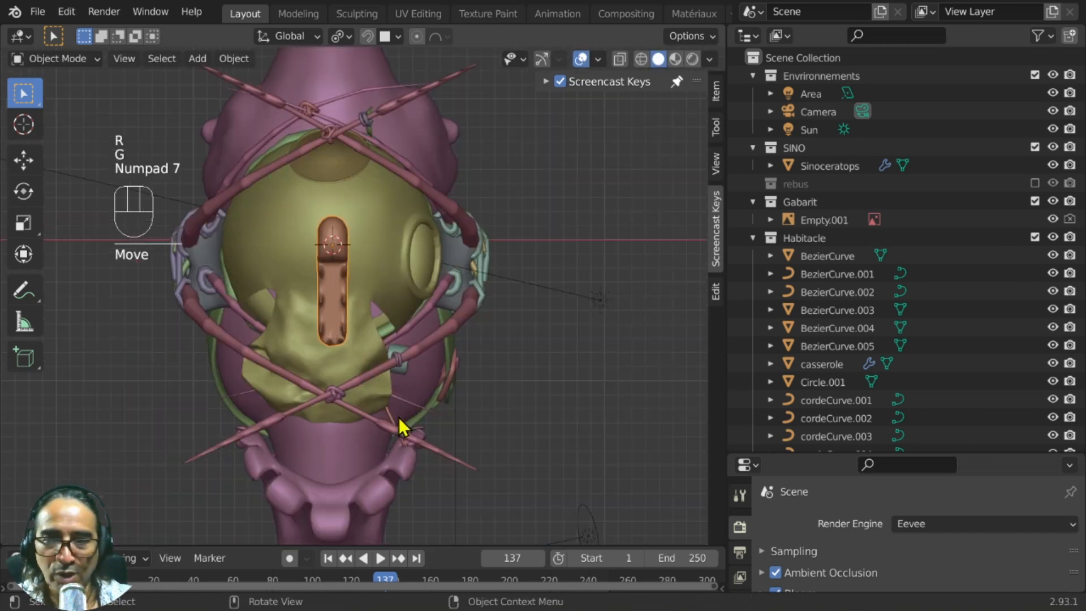
key(shift+d)
key(r)
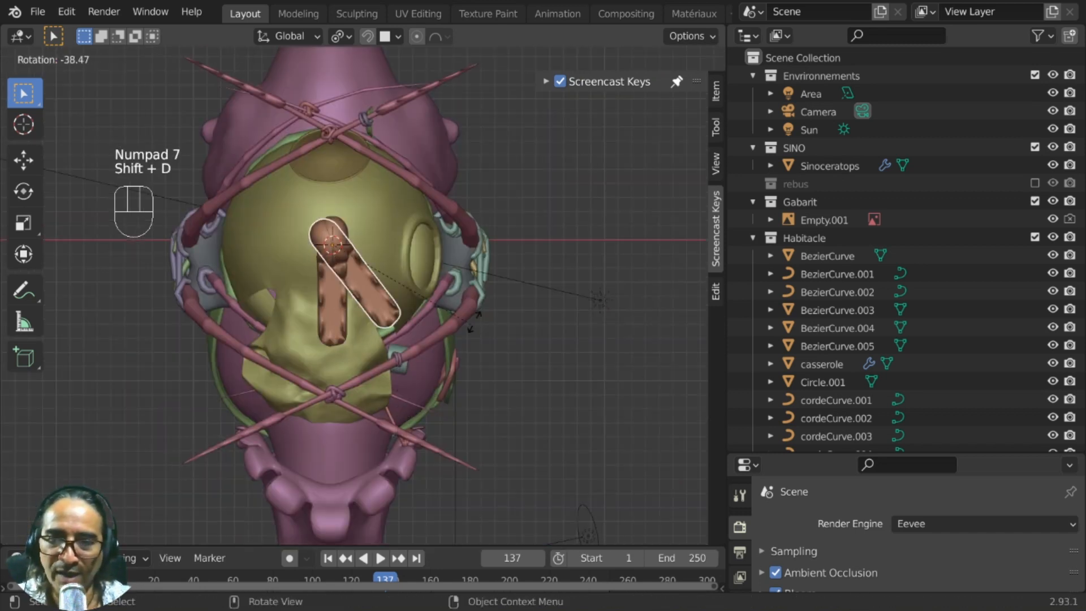
key(g)
click(523, 264)
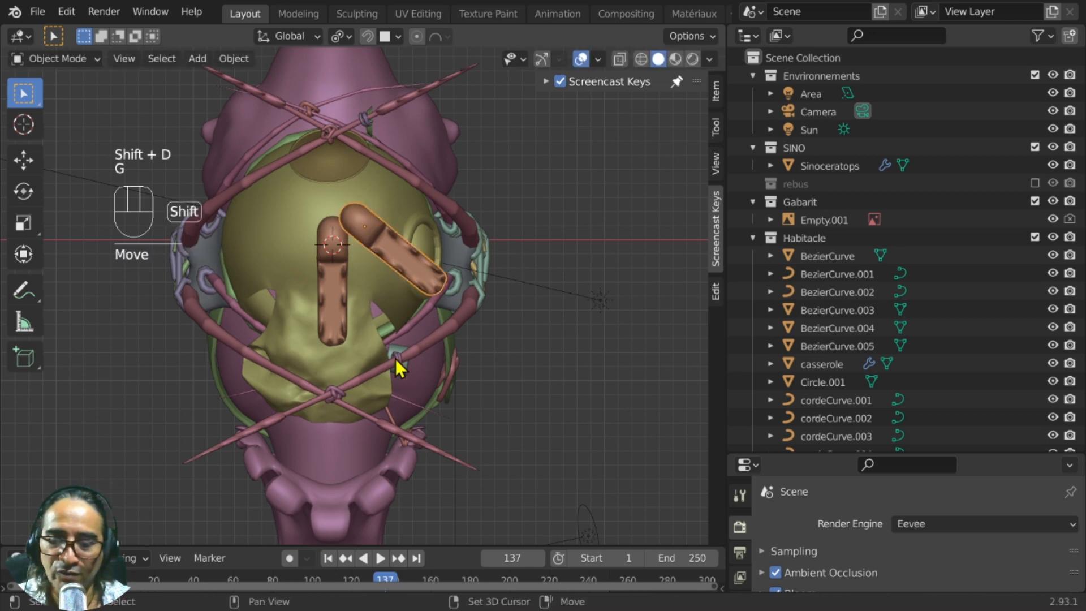
Duplicate the diagonal jaw, turn the copy to point opposite the original and align the two end to end
key(shift+d)
key(r)
click(434, 177)
key(g)
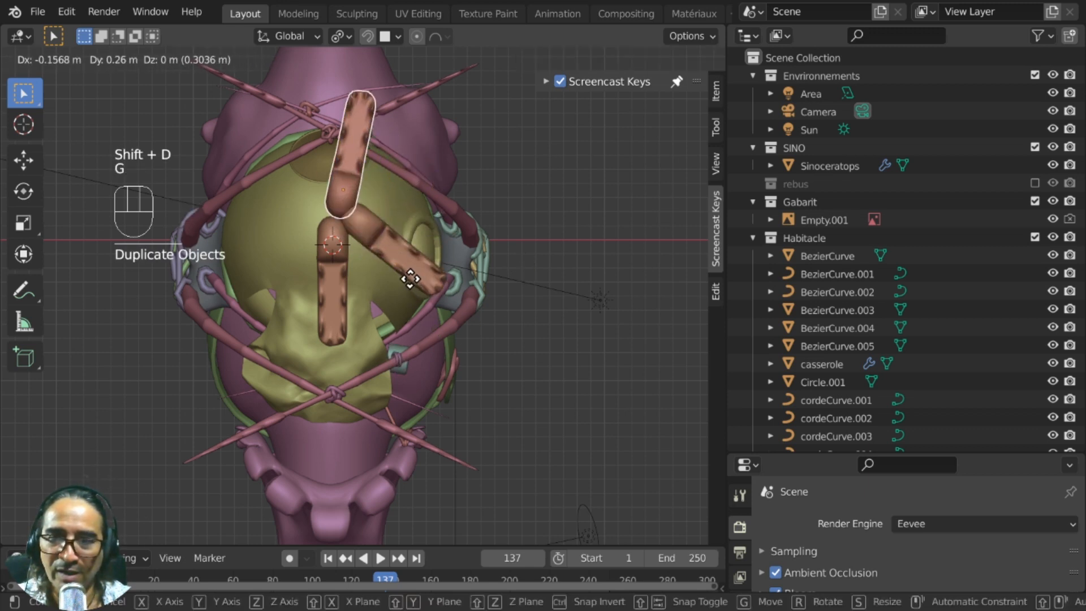
click(412, 268)
key(r)
click(418, 271)
Duplicate the jaw again, turn the copy sideways opposite the diagonal jaw and adjust its angle
key(shift+d)
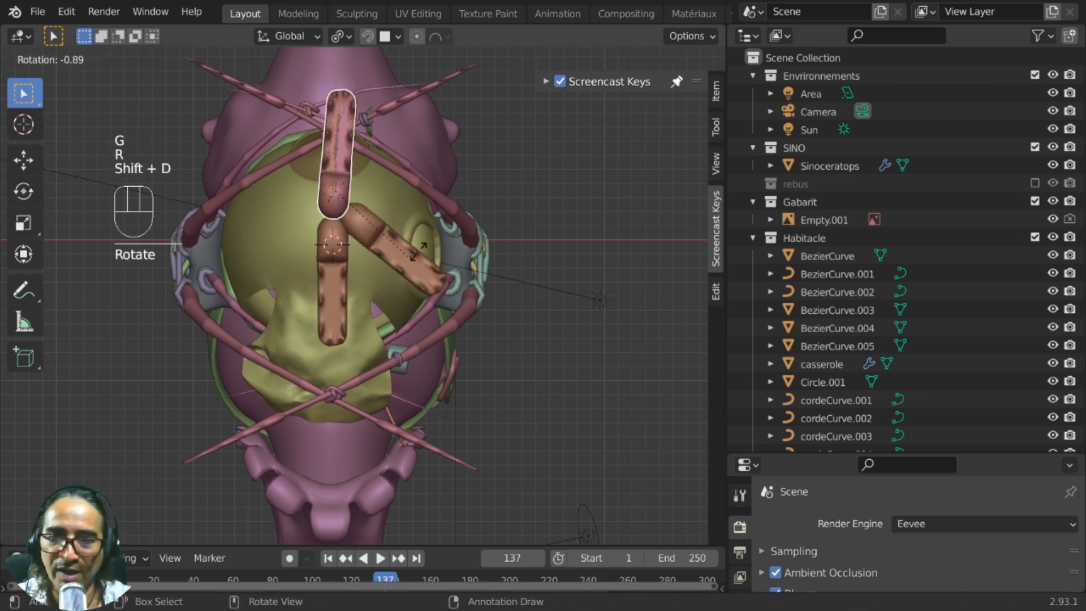
click(341, 276)
key(g)
click(305, 293)
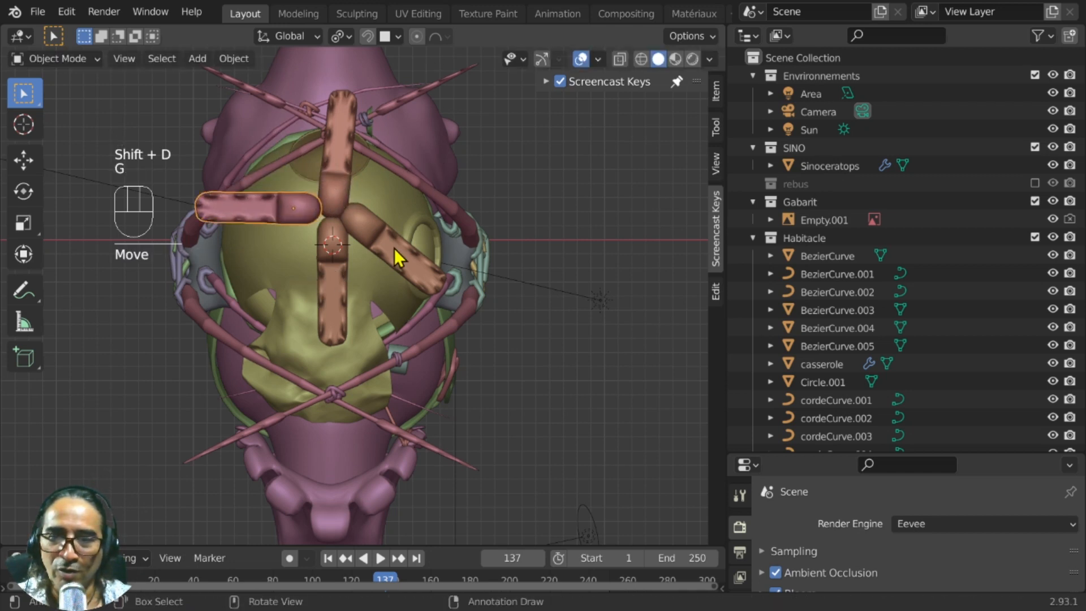
key(r)
click(389, 283)
key(g)
right_click(389, 284)
Rotate the diagonal jaw beside the round window slightly to even out the star arrangement
click(403, 266)
key(r)
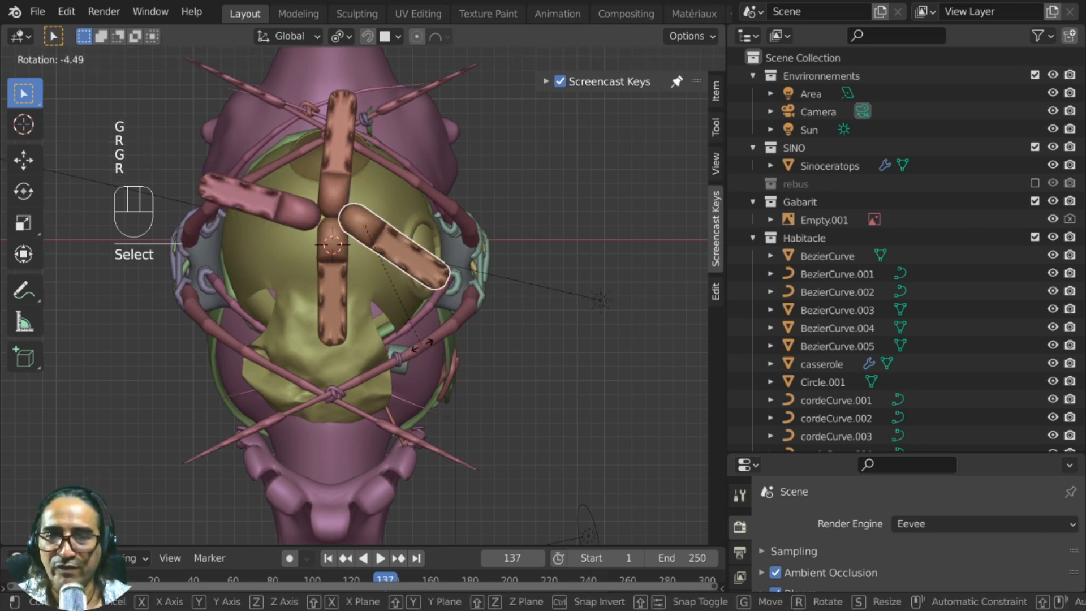
click(421, 344)
Select all four jaws and scale the group over the cabin's dome
shift+click(297, 215)
middle_drag(323, 188, 264, 179)
scroll(354, 345, up, 3)
middle_drag(354, 345, 376, 355)
key(s)
click(521, 399)
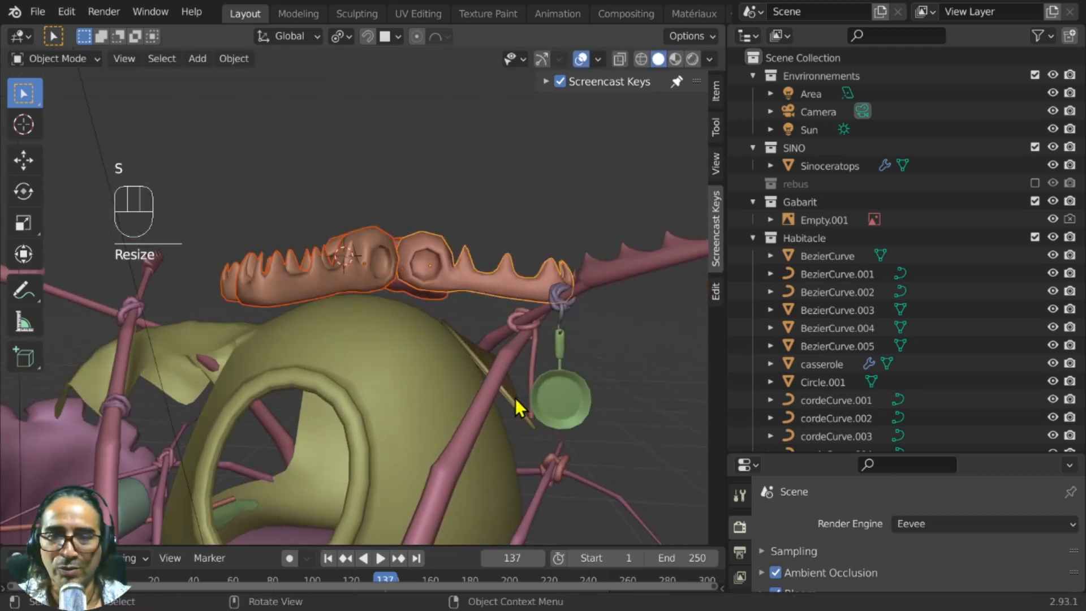
Move and tilt the four jaws together, and rotate the group about the global Z axis on the dome
key(g)
click(491, 402)
key(r)
click(538, 422)
middle_drag(538, 423, 557, 8)
key(r)
key(r)
key(r)
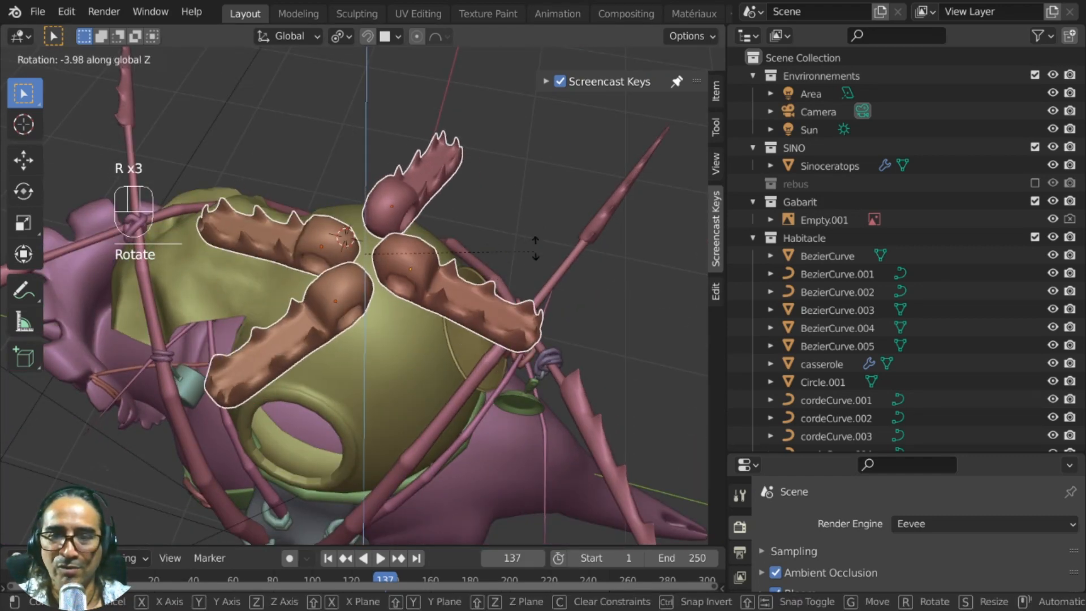
click(510, 234)
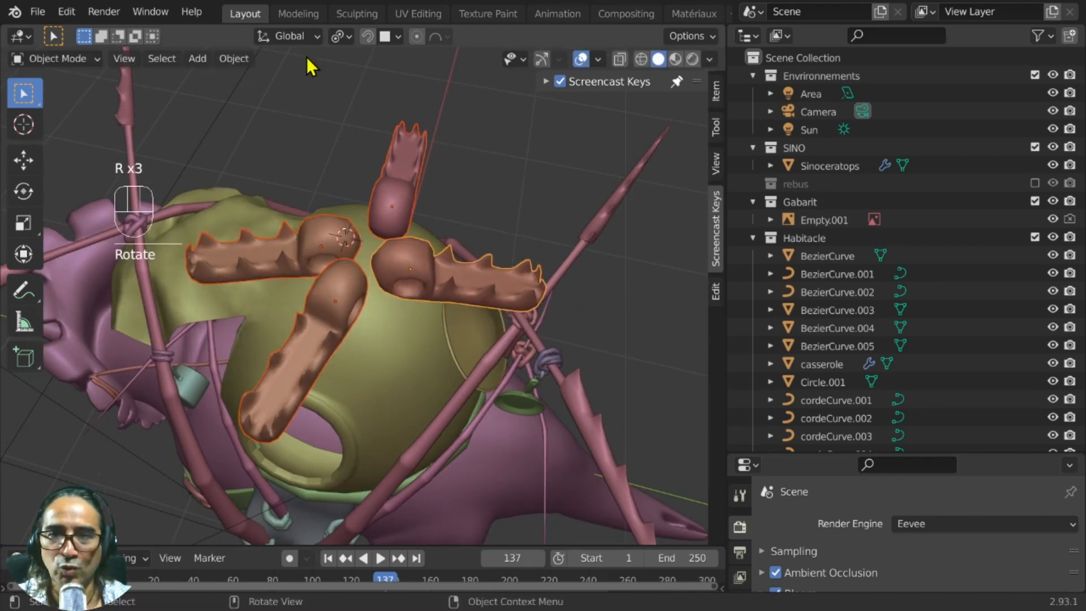
Set the pivot point to Median Point, duplicate the four jaws straight up and rotate the copies about Z between the lower ones
click(341, 36)
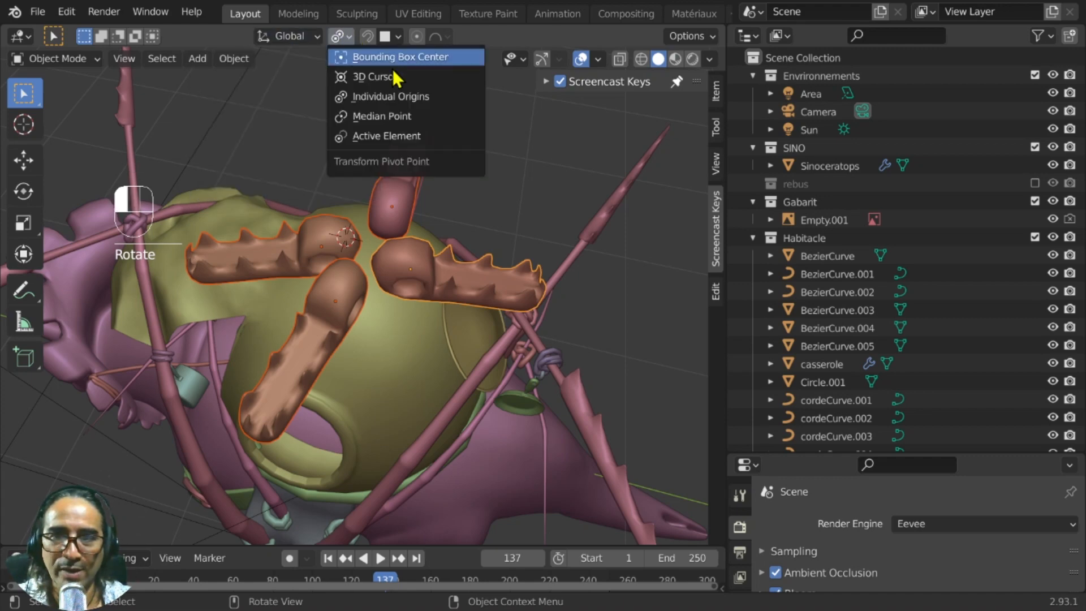
click(404, 119)
middle_drag(431, 400, 449, 321)
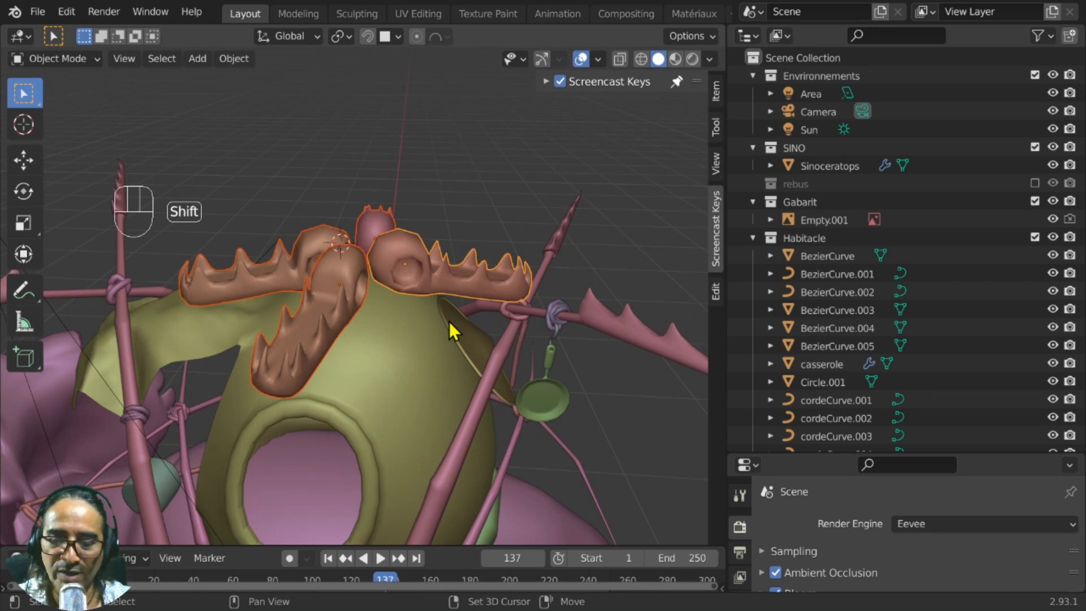
key(shift+d)
key(z)
click(455, 283)
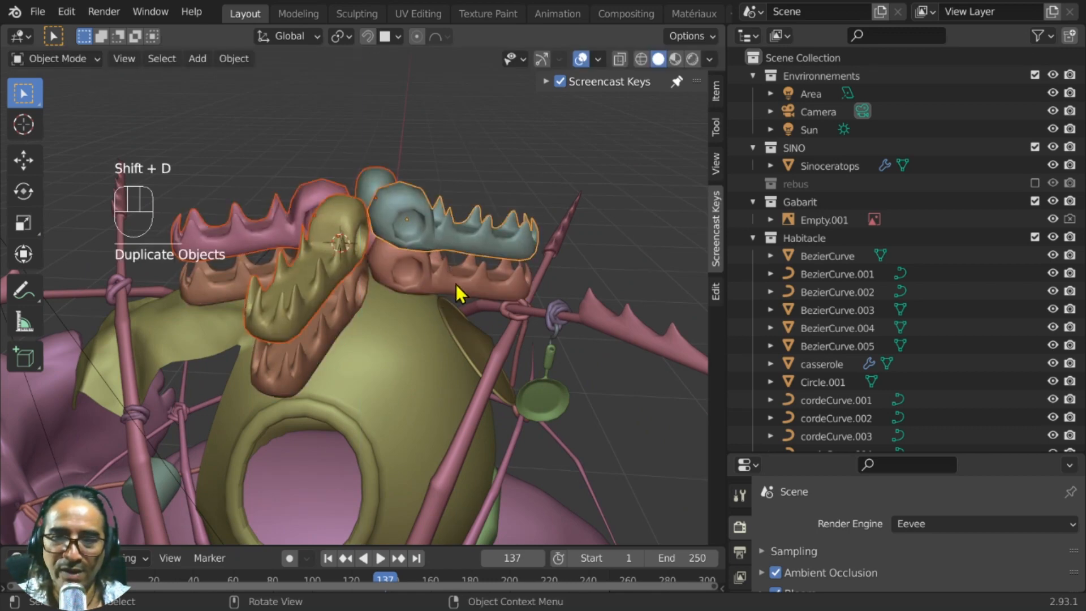
key(r)
key(z)
click(481, 291)
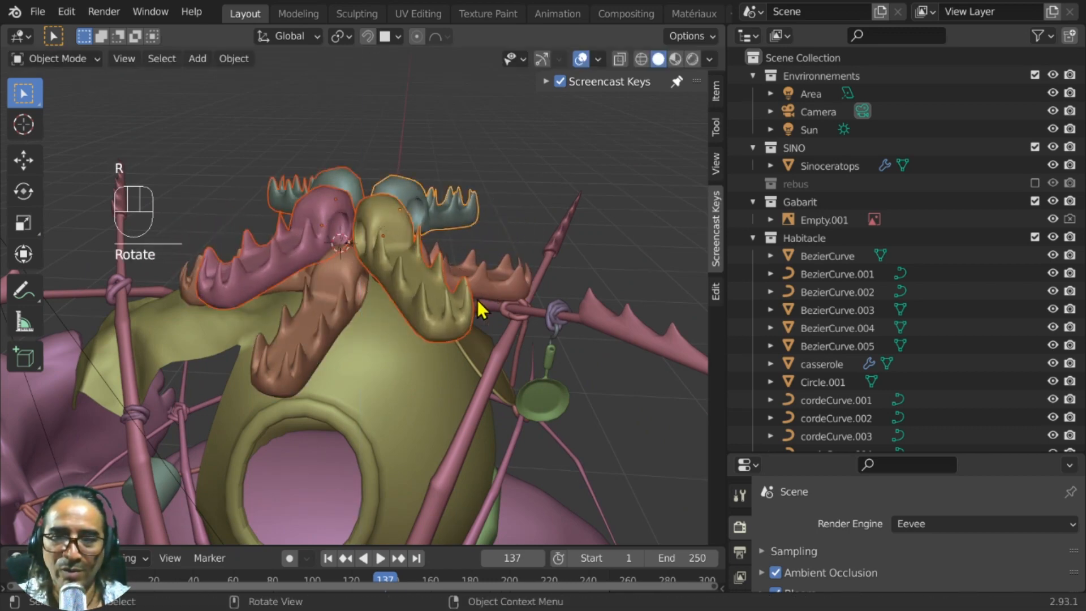
Select the upper jaw at the rear of the crown and tilt it upward
middle_drag(477, 300, 345, 354)
click(374, 216)
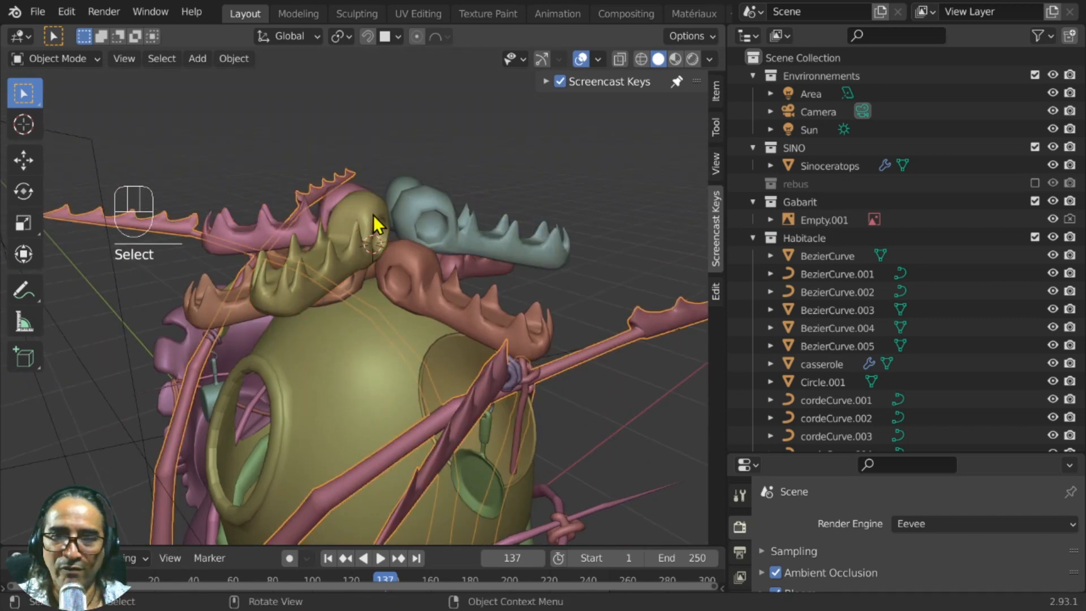
key(r)
right_click(436, 368)
Tilt the yellow upper jaw so its teeth end rises and move it against the crown's center
click(373, 260)
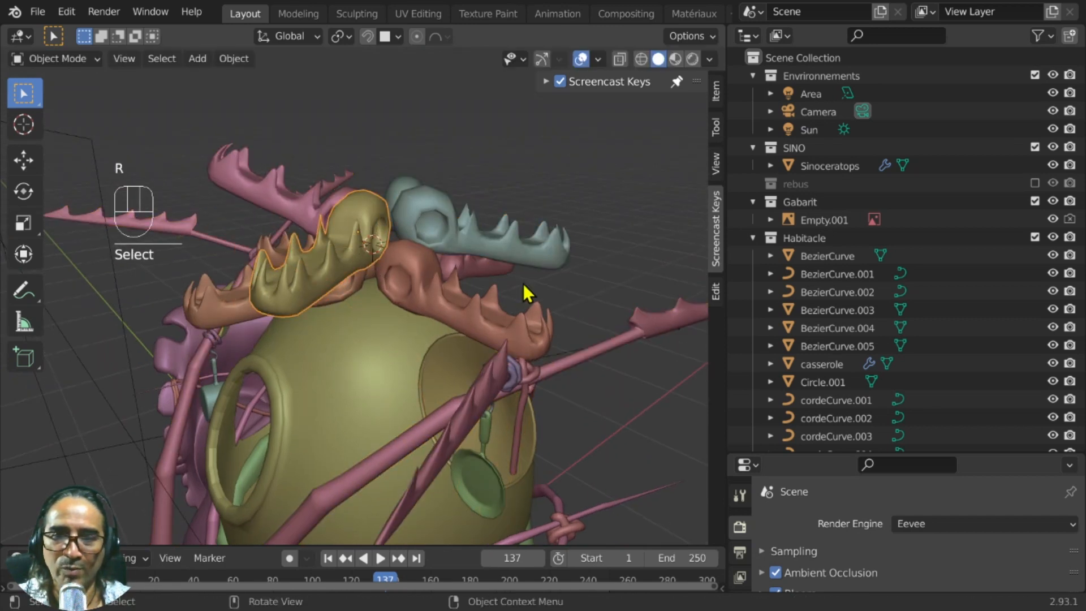
middle_drag(528, 293, 440, 304)
key(r)
click(441, 328)
key(g)
click(422, 254)
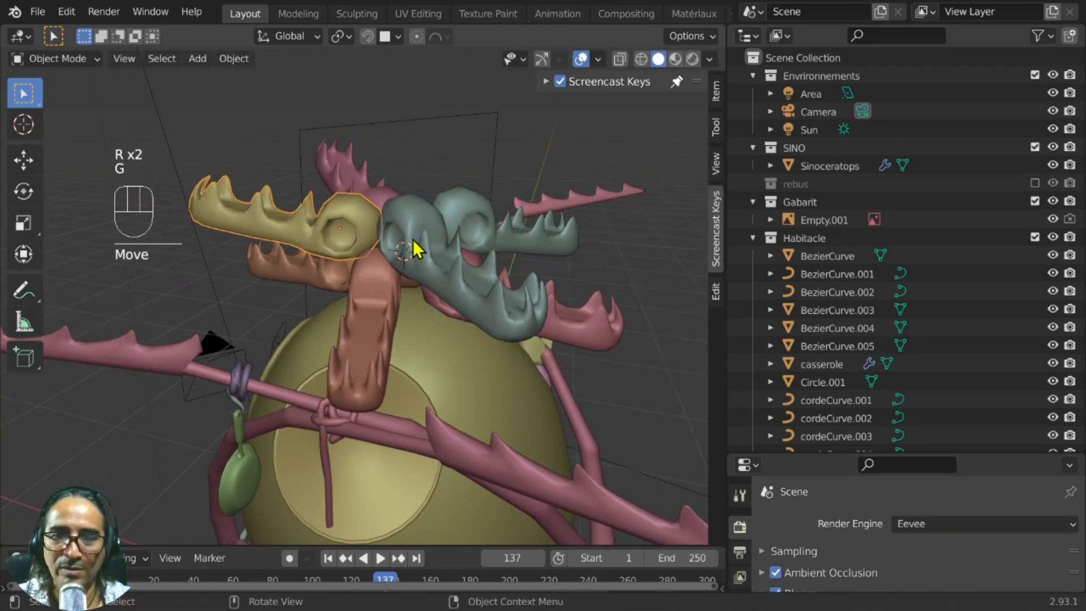
Tilt the nearer blue-green upper jaw so its toothed end points upward
click(417, 242)
middle_drag(417, 242, 501, 324)
key(r)
click(493, 240)
middle_drag(497, 242, 430, 245)
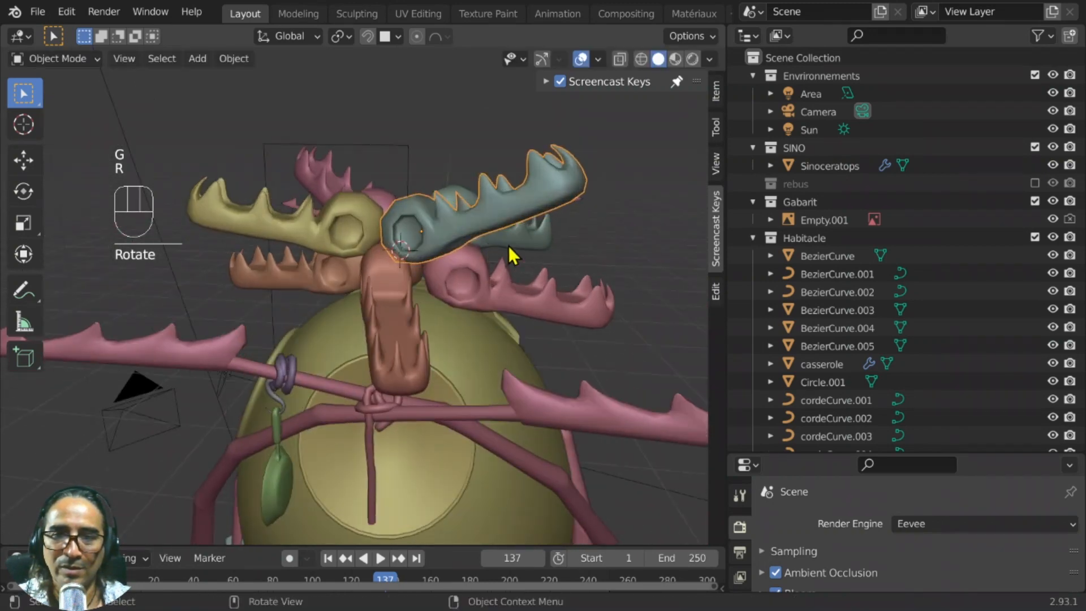
Tilt the remaining blue-green upper jaw upward and shift it slightly outward from the crown's center
click(529, 240)
middle_drag(554, 316, 545, 314)
key(r)
click(577, 244)
key(g)
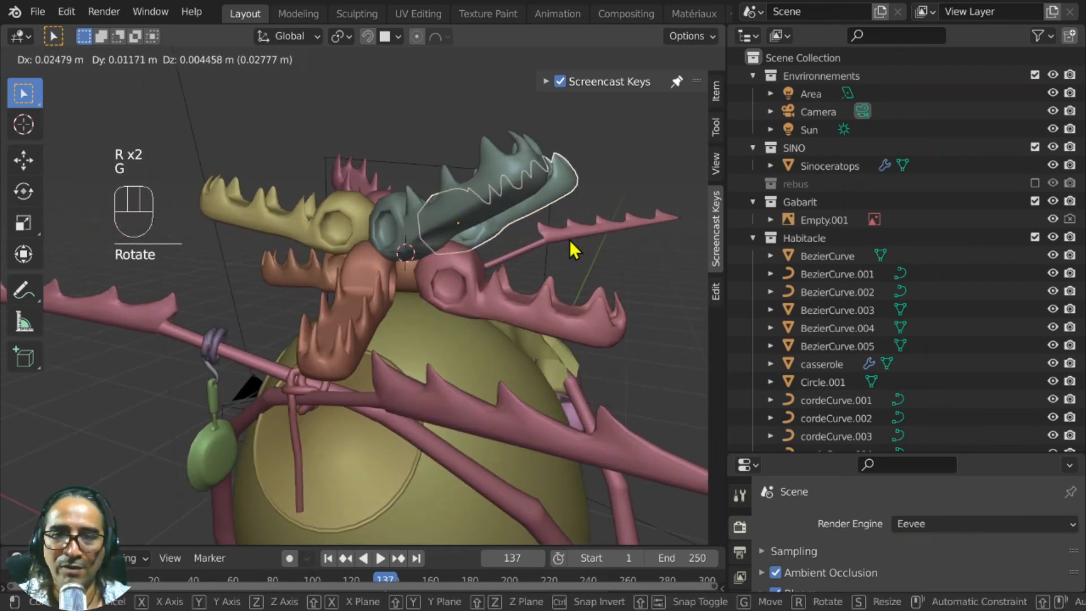
click(564, 242)
Show the scene in Material Preview, maximize the 3D view and check the jaw crown on the whole dinosaur
scroll(494, 255, down, 3)
click(674, 60)
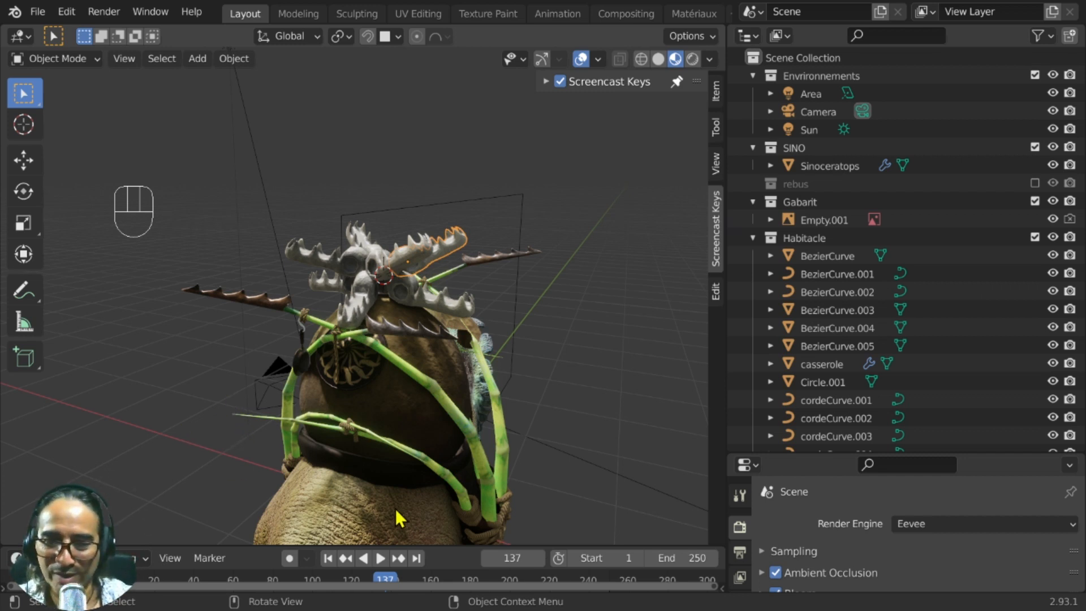
middle_drag(161, 450, 430, 440)
key(ctrl+space)
middle_drag(548, 449, 626, 314)
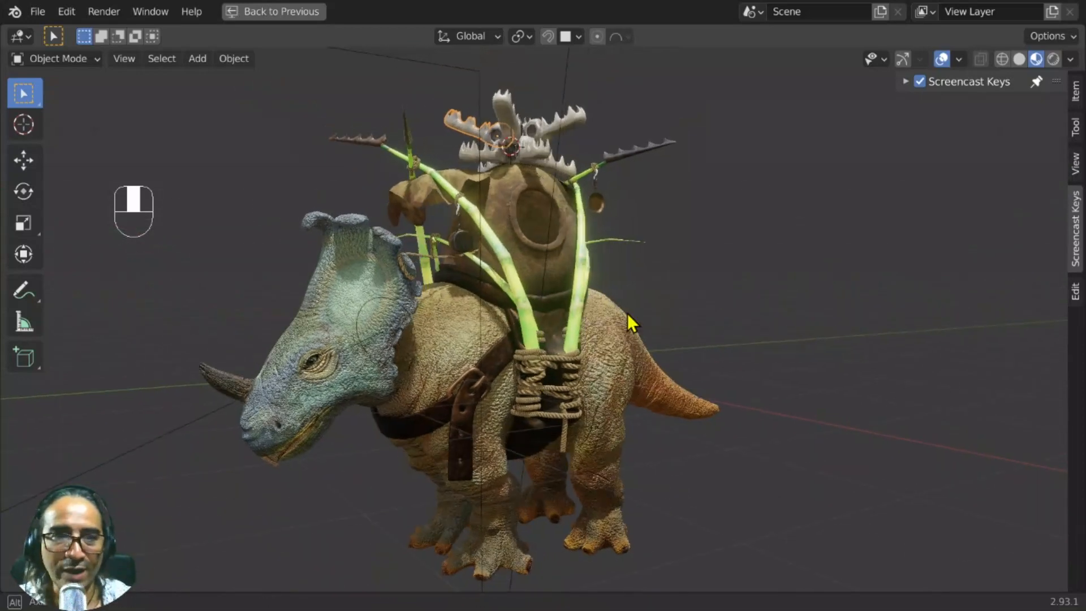
Hide the viewport overlays and deselect everything for a clean view of the whole dinosaur
click(942, 57)
middle_drag(507, 388, 499, 265)
click(228, 138)
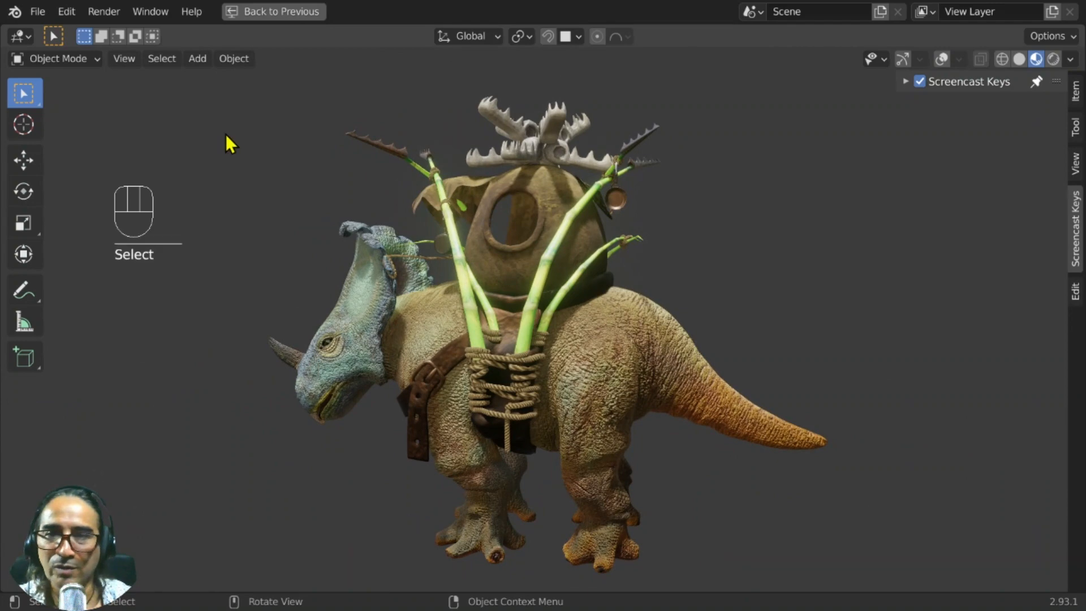
Save the scene as a new incremented version named Basemesh-sinoceratops-II-10.blend.blend in the sINOCERATOPS folder
click(37, 11)
click(76, 148)
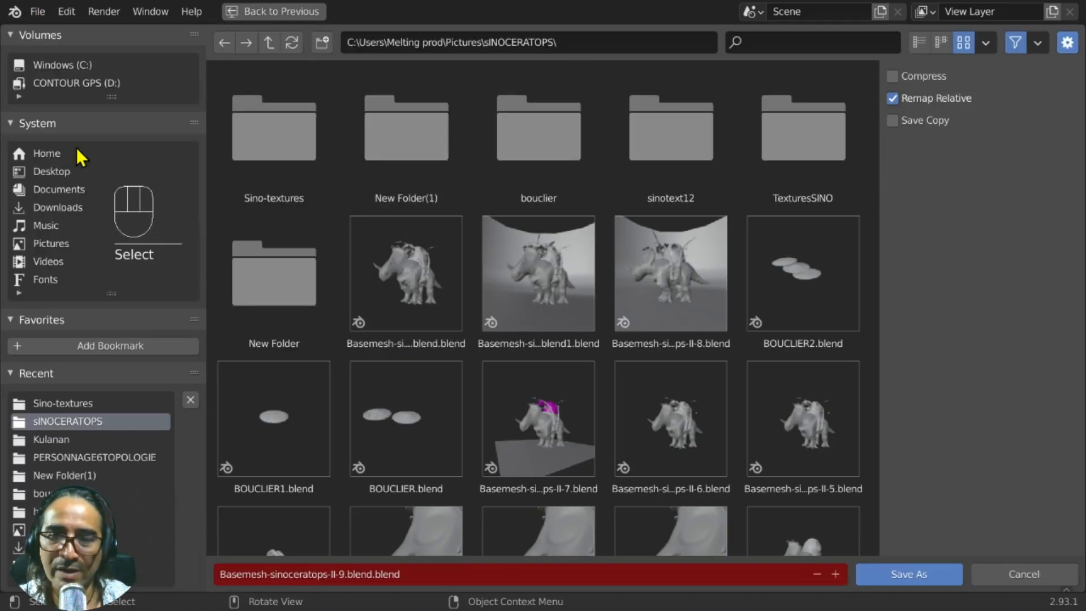
click(835, 574)
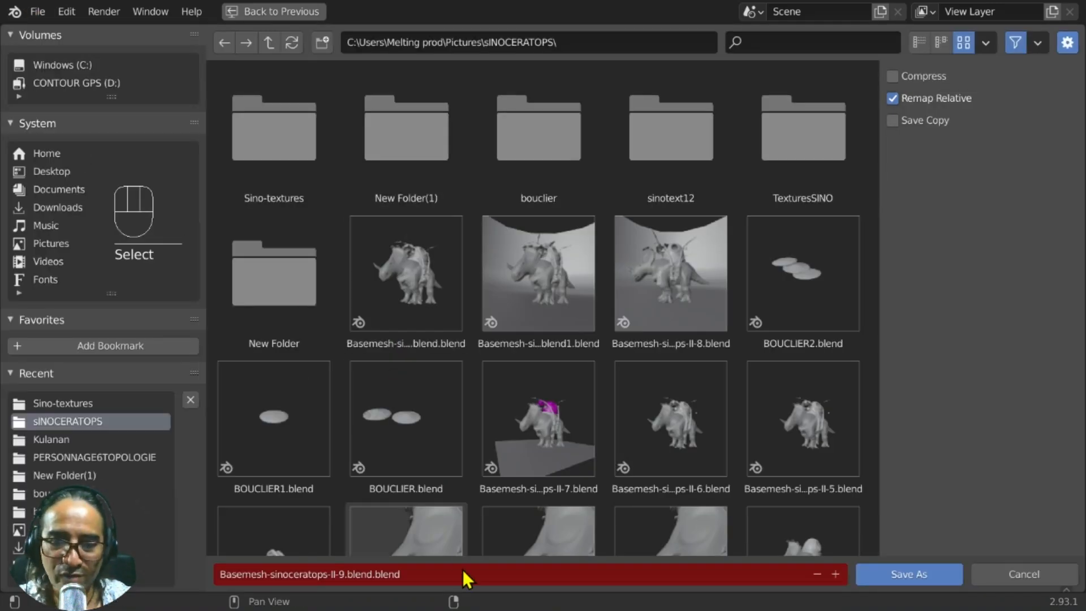
click(837, 575)
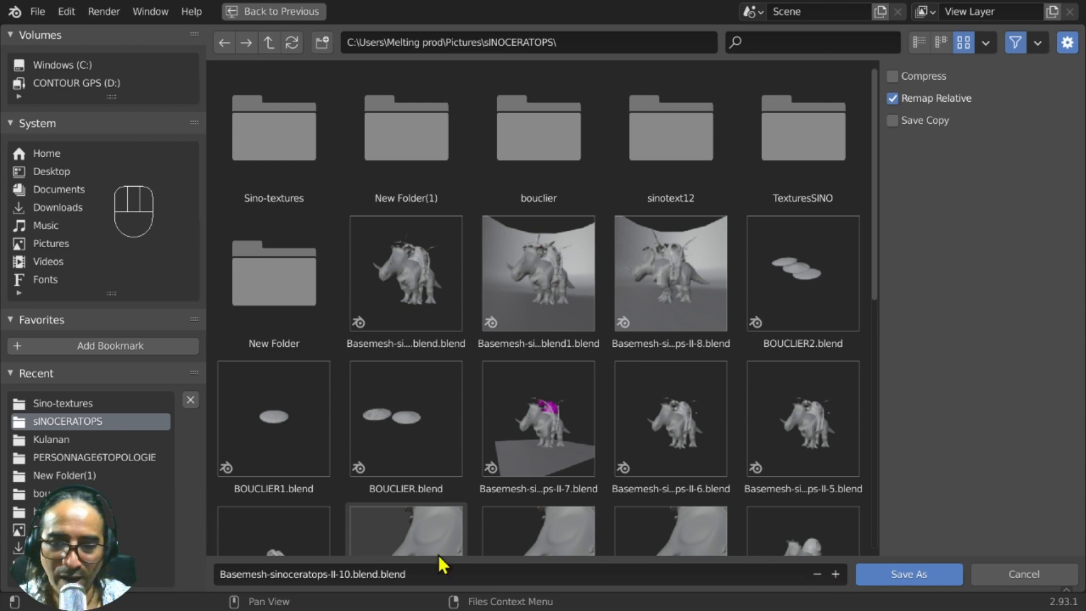
click(914, 572)
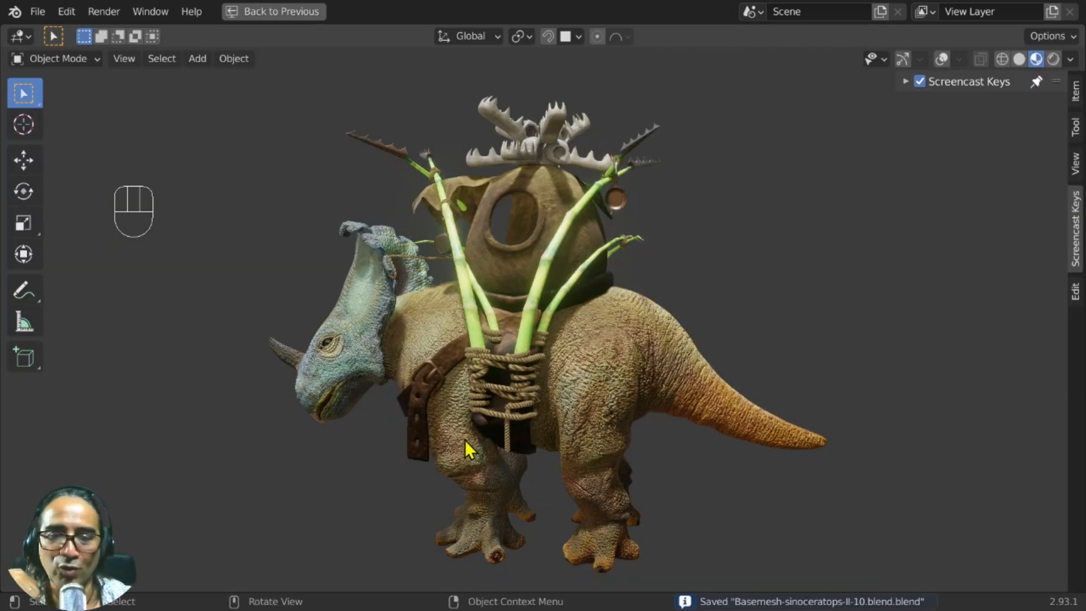
middle_drag(465, 440, 575, 435)
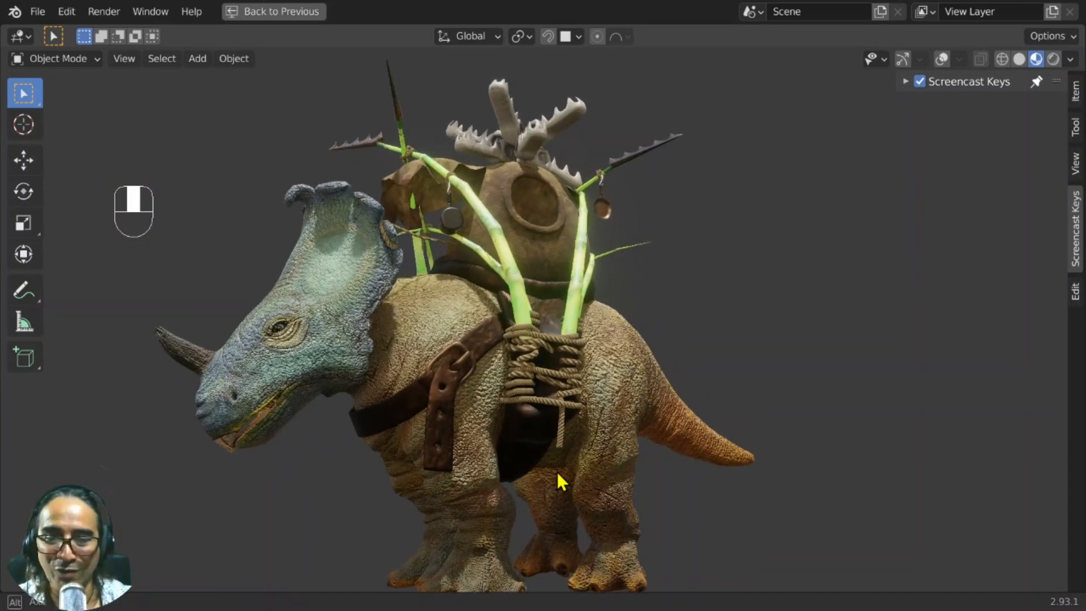
middle_drag(558, 471, 605, 406)
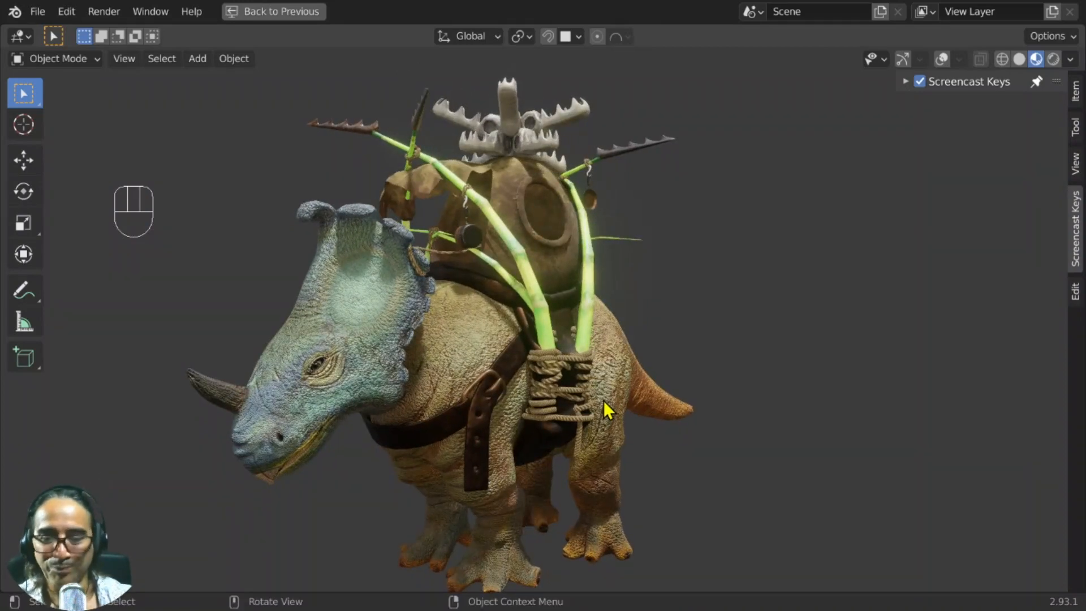